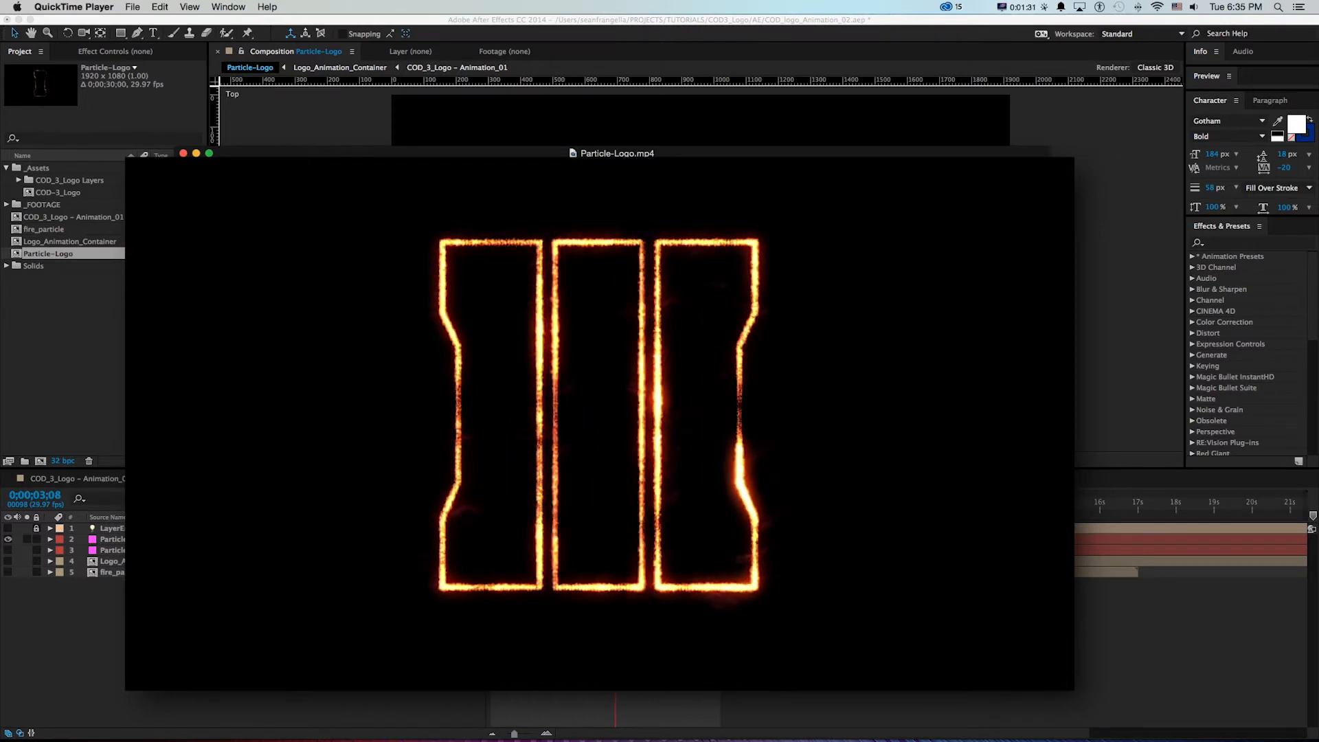
Switch between After Effects and Illustrator to review the particle logo composition and the COD_3_Logo.ai vector outlines
key("super+Tab")
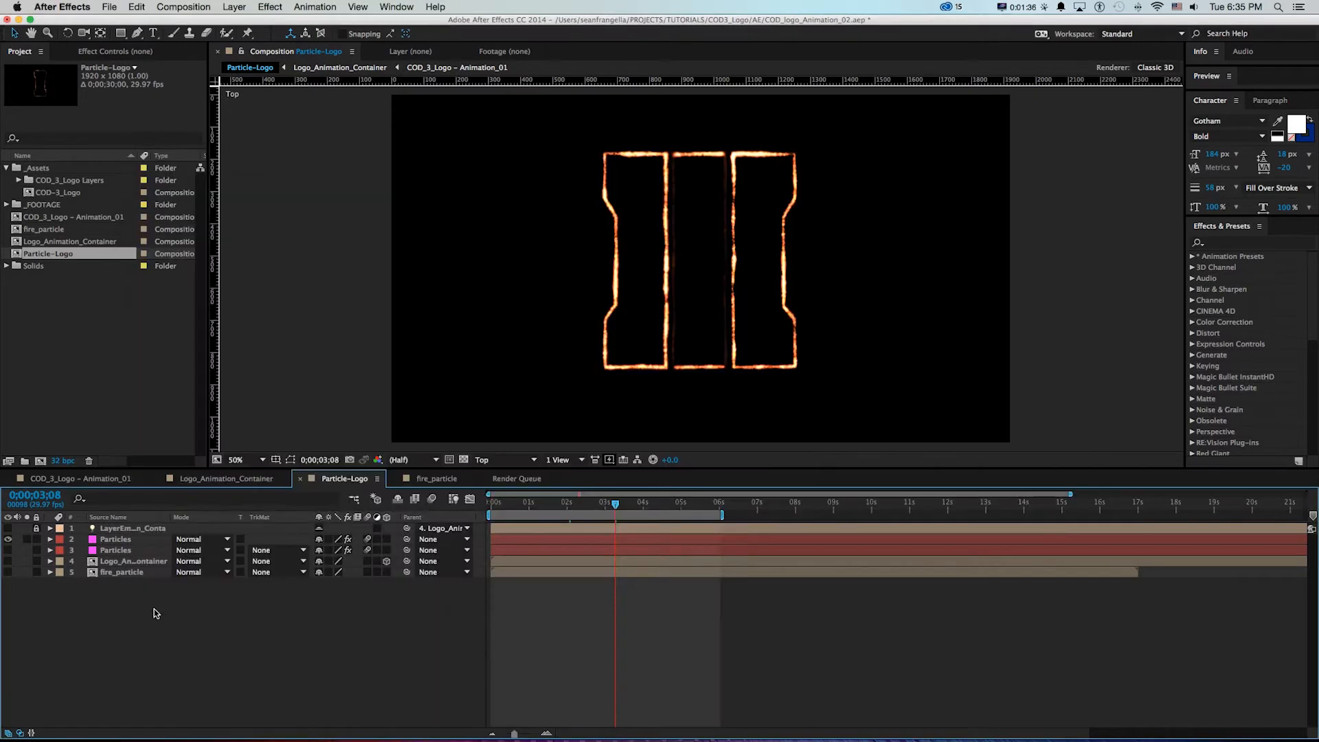
key("super+Tab")
key("super+Tab")
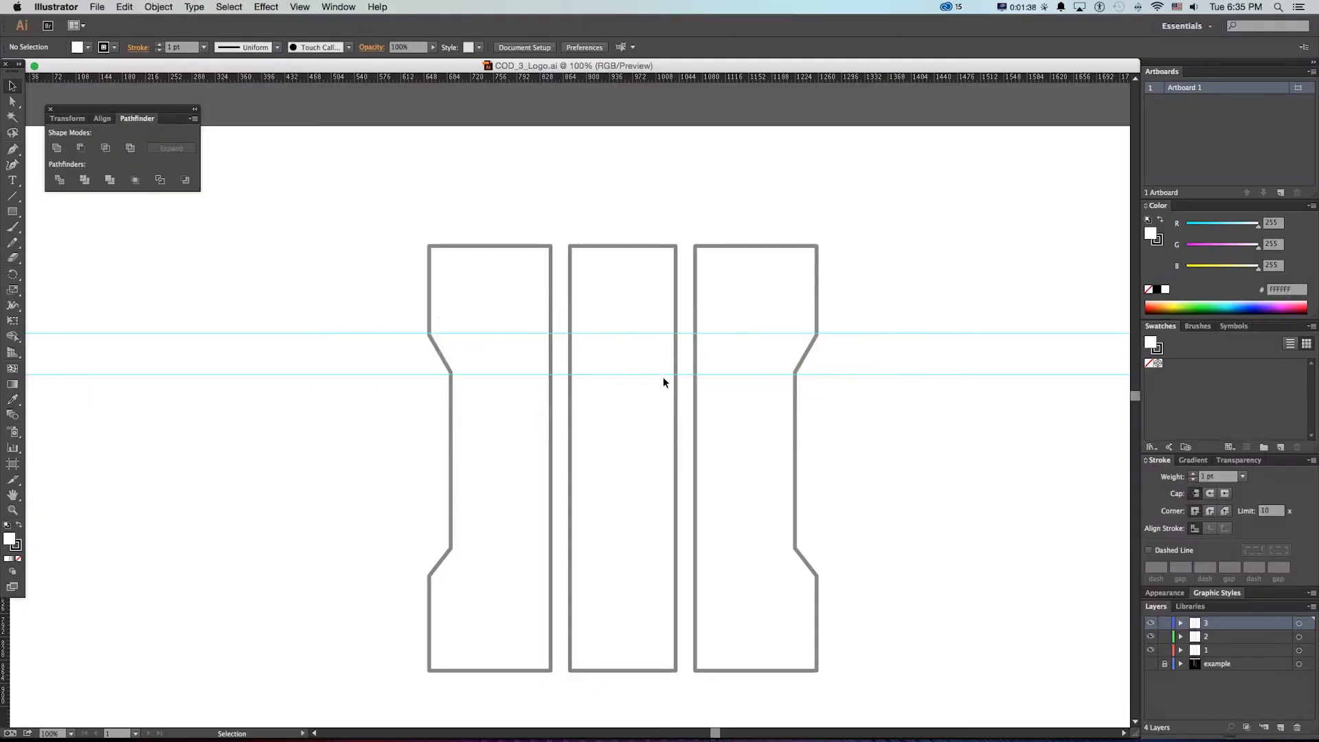
key("F1")
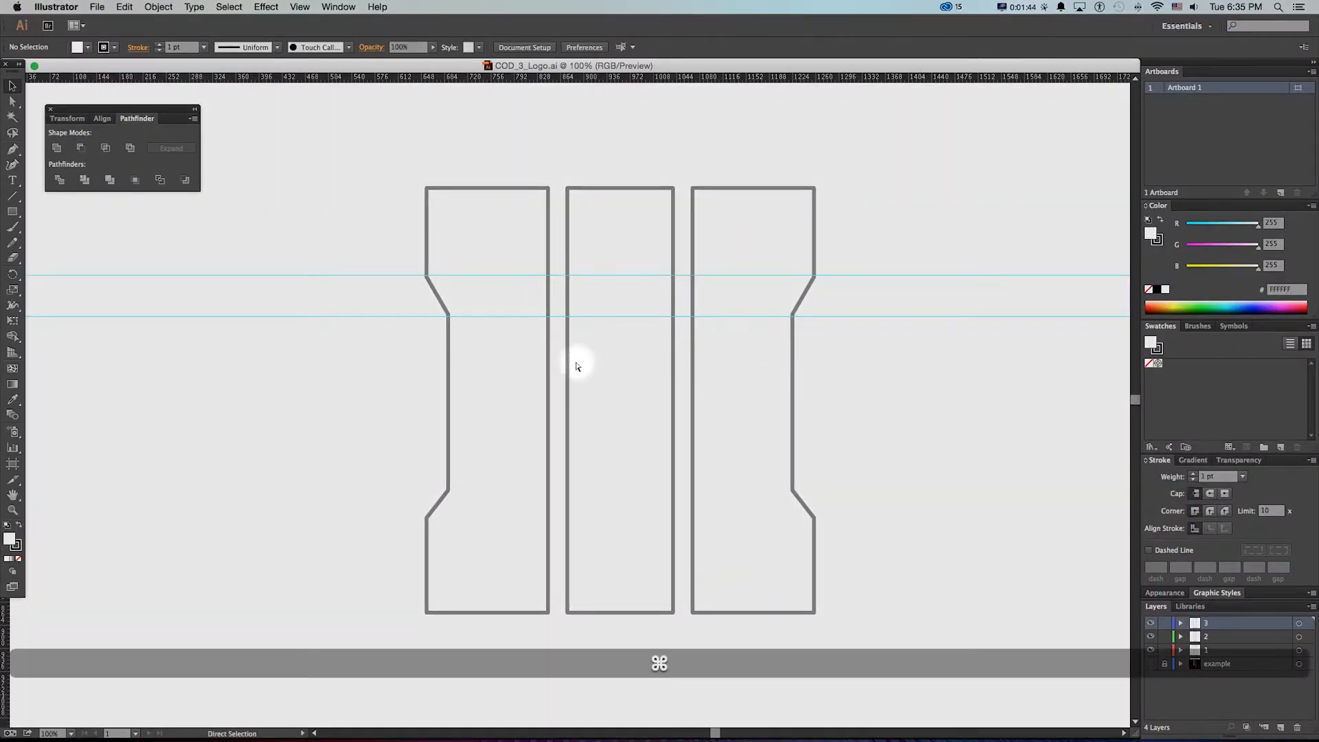
key("super+Tab")
key("F1")
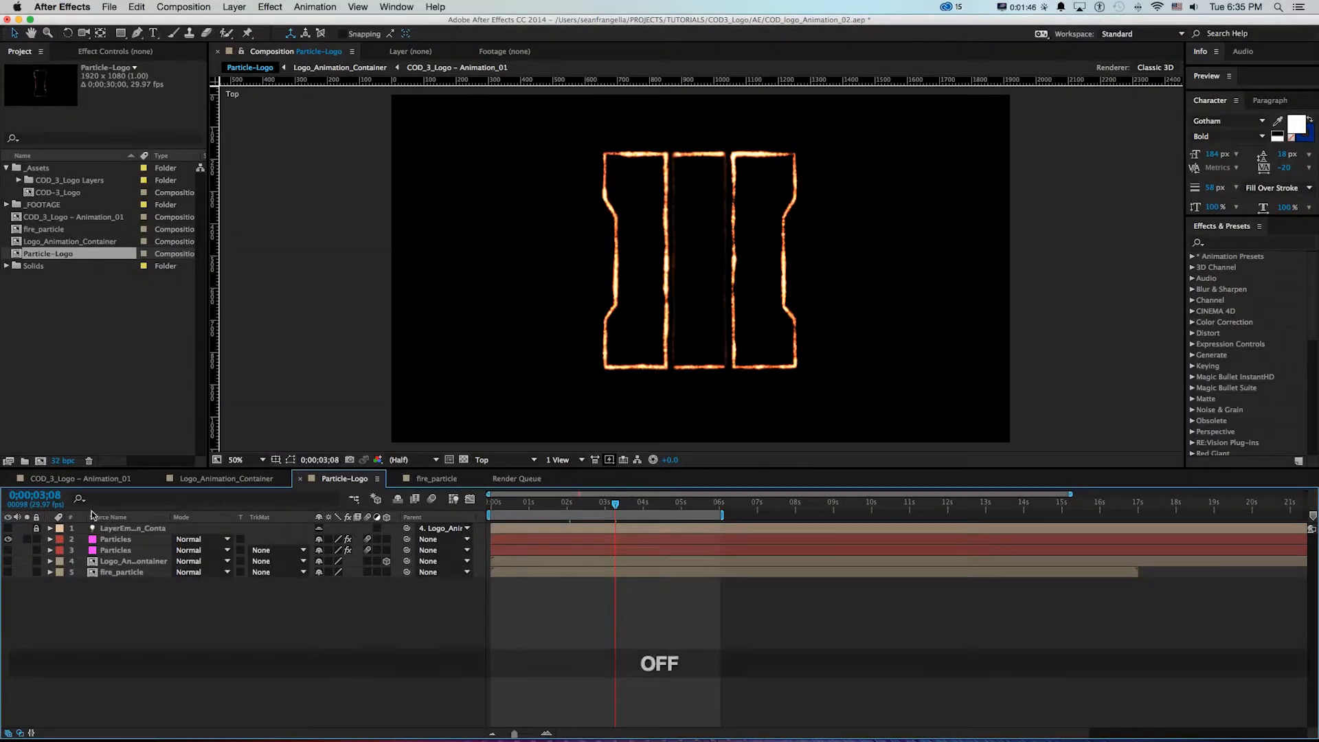
Scrub through the COD_3_Logo – Animation_01 and Logo_Animation_Container compositions to examine how the outlines animate
left_click(75, 479)
left_click_drag(490, 501, 768, 502)
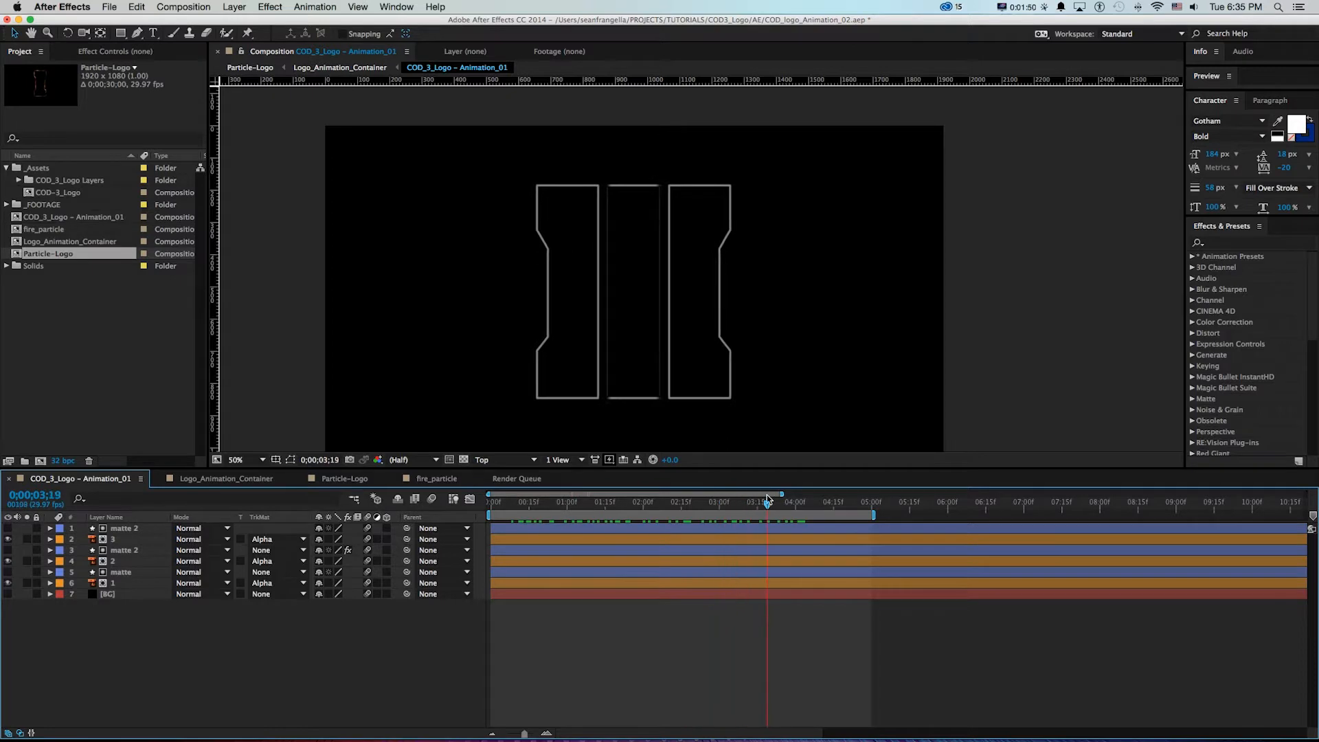
left_click(249, 482)
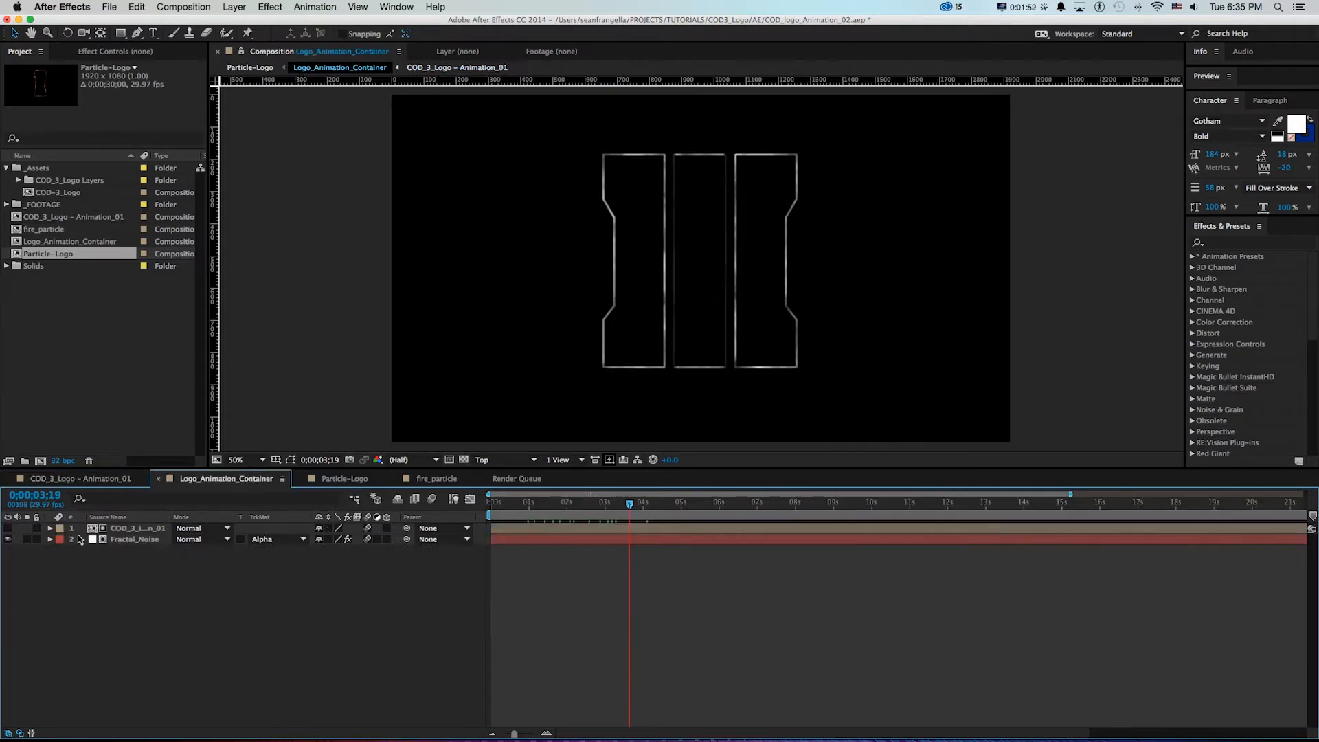
left_click_drag(501, 502, 621, 502)
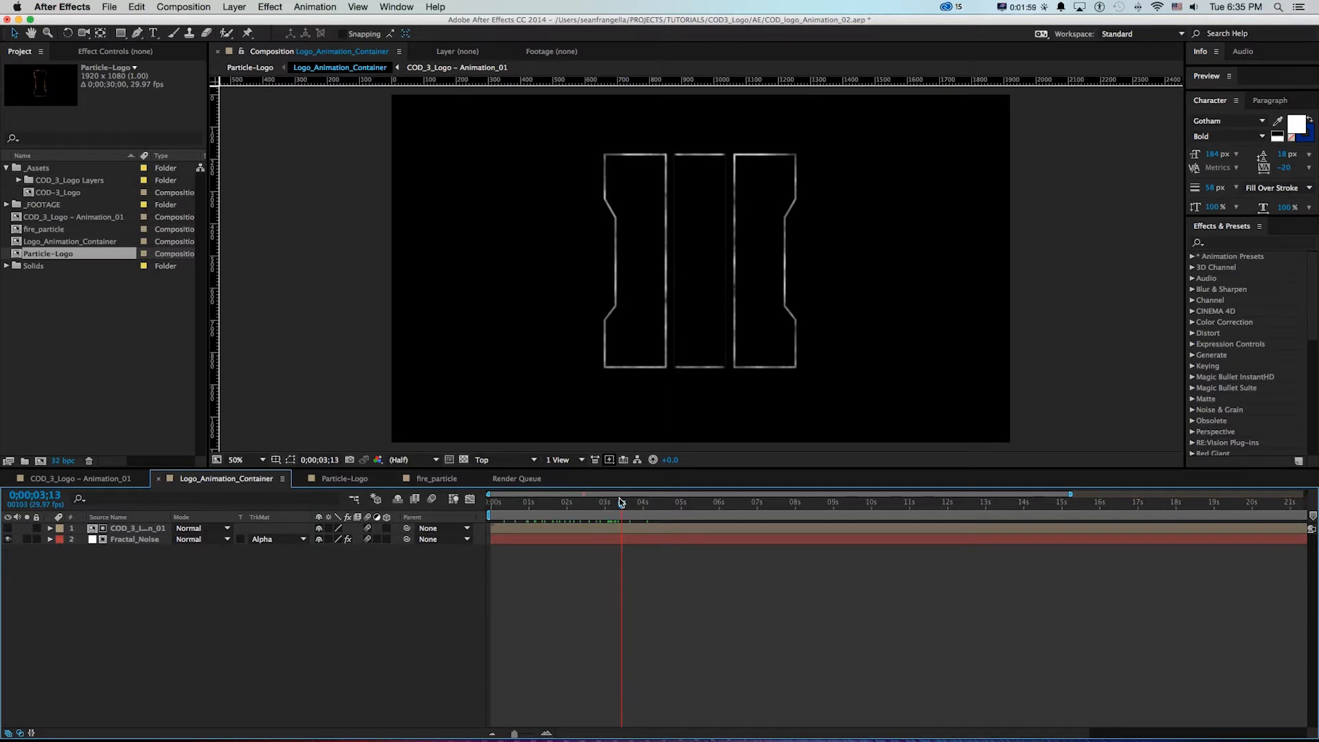
Set the Fractal_Noise layer's track matte to None to inspect the noise, and undo the change
left_click(286, 542)
left_click(284, 549)
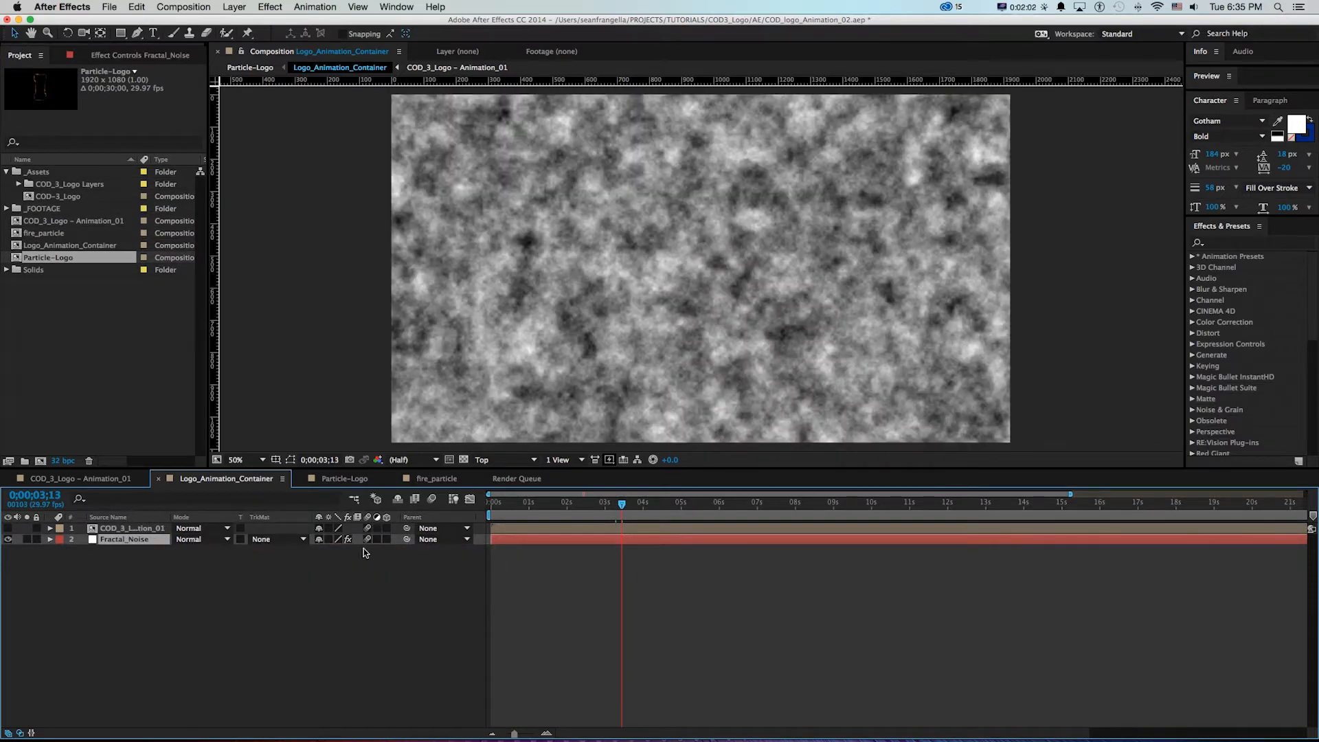
key("ctrl+z")
Scrub the Logo_Animation_Container animation and return to the Particle-Logo composition
left_click_drag(494, 509, 642, 510)
left_click(361, 481)
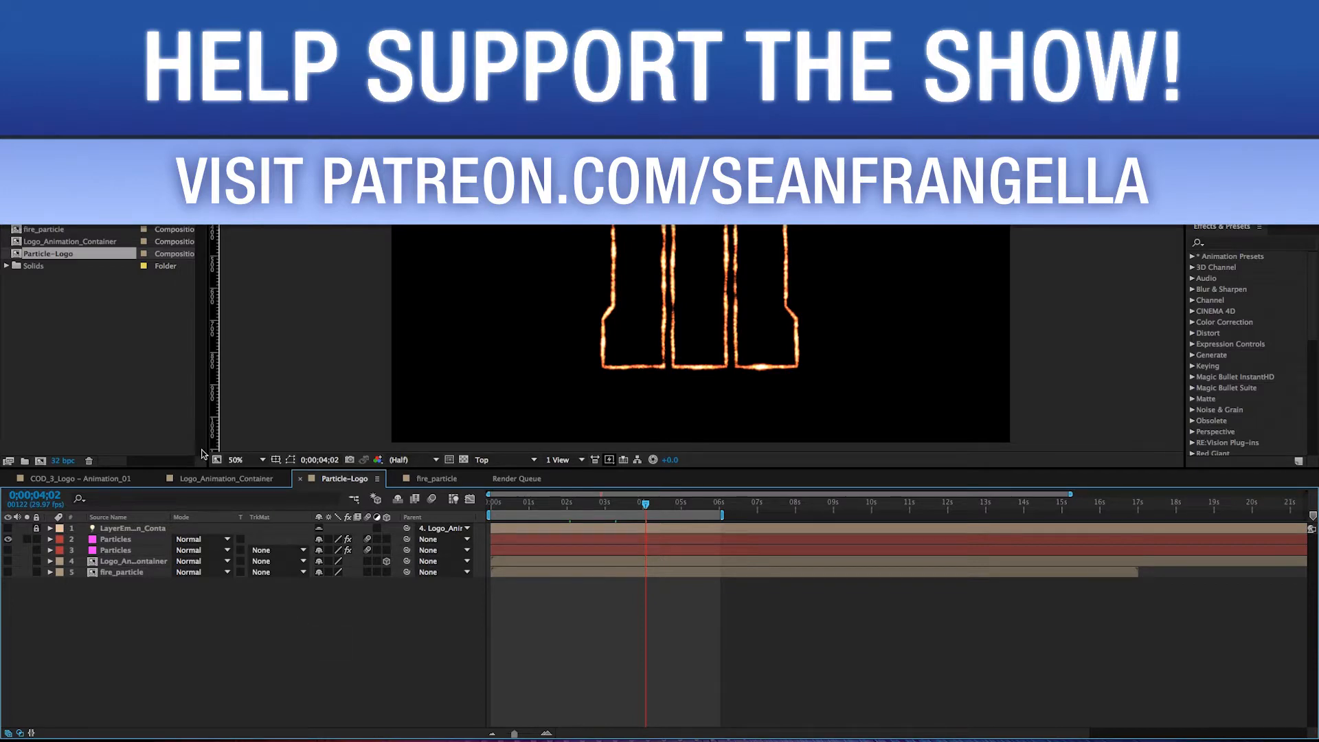
Switch to Illustrator and create a new document 960 pt wide and 540 pt high
key("super+Tab")
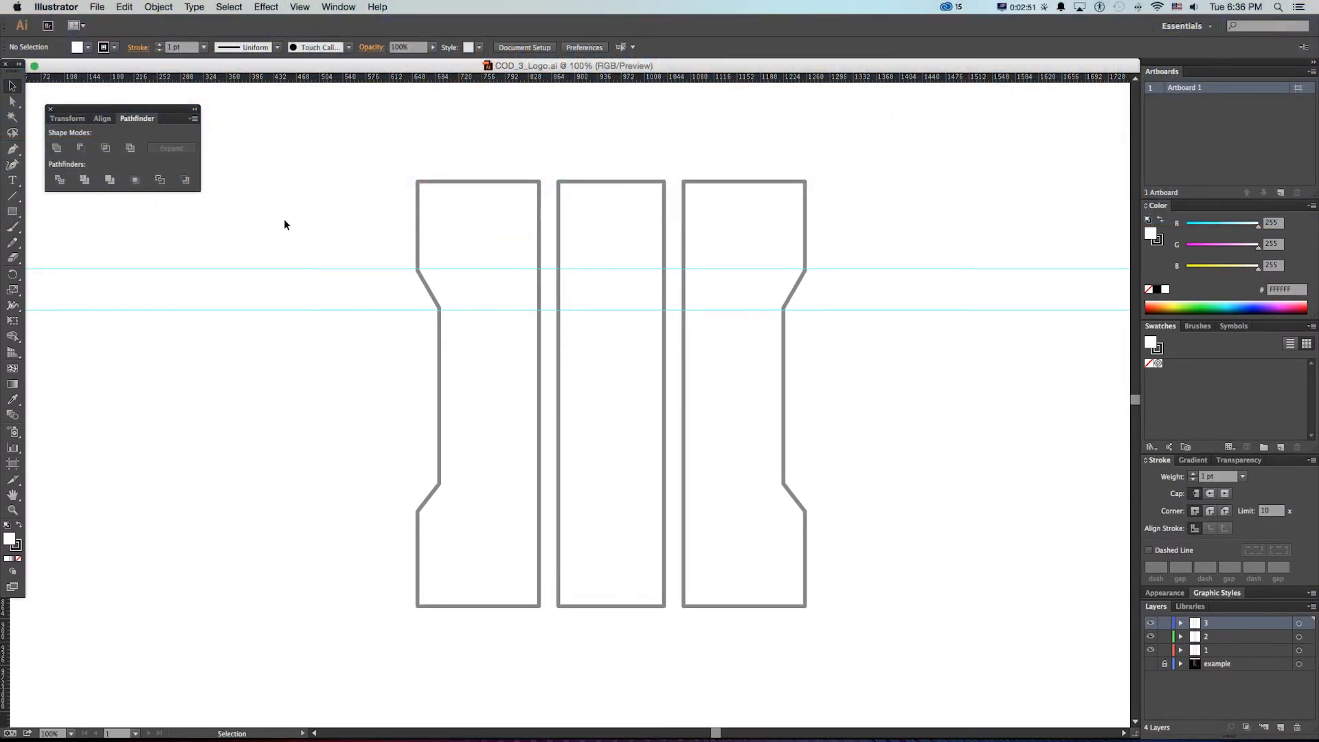
key("a")
key("super+n")
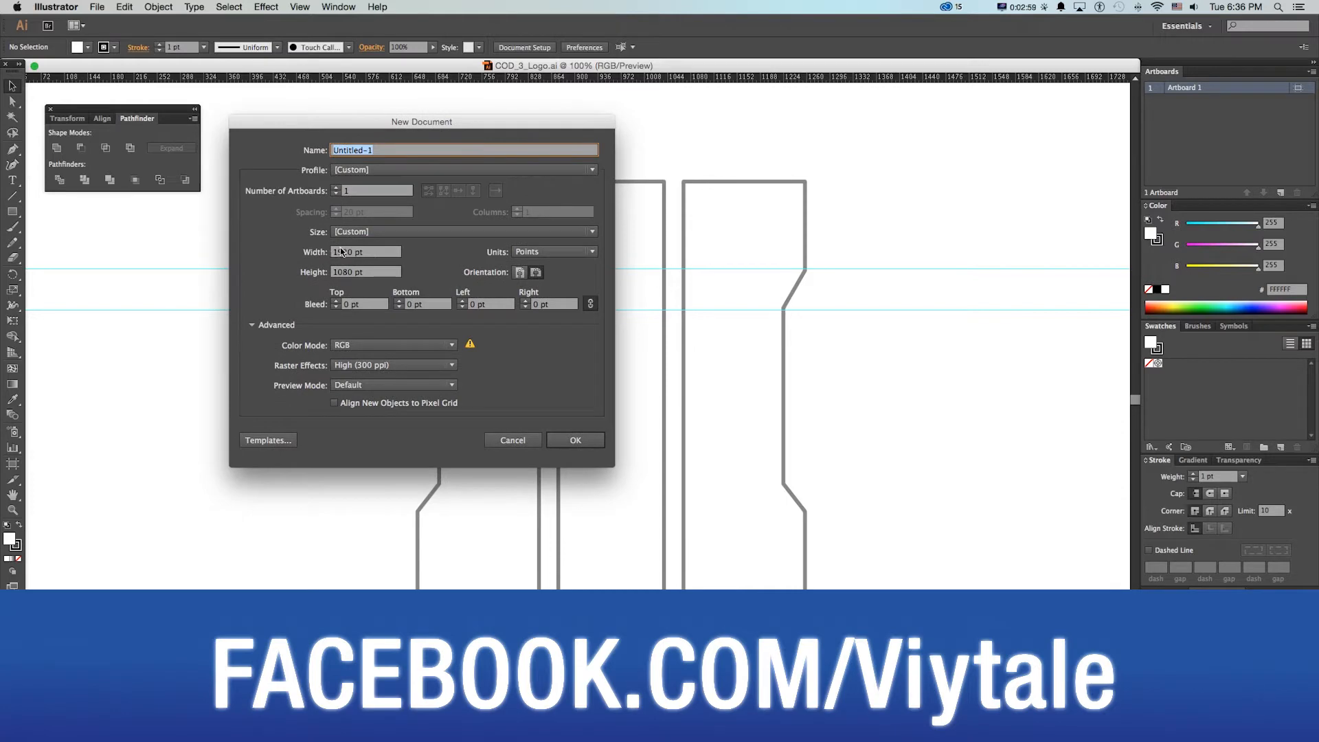
double_click(344, 252)
type("960")
key("Tab")
type("540")
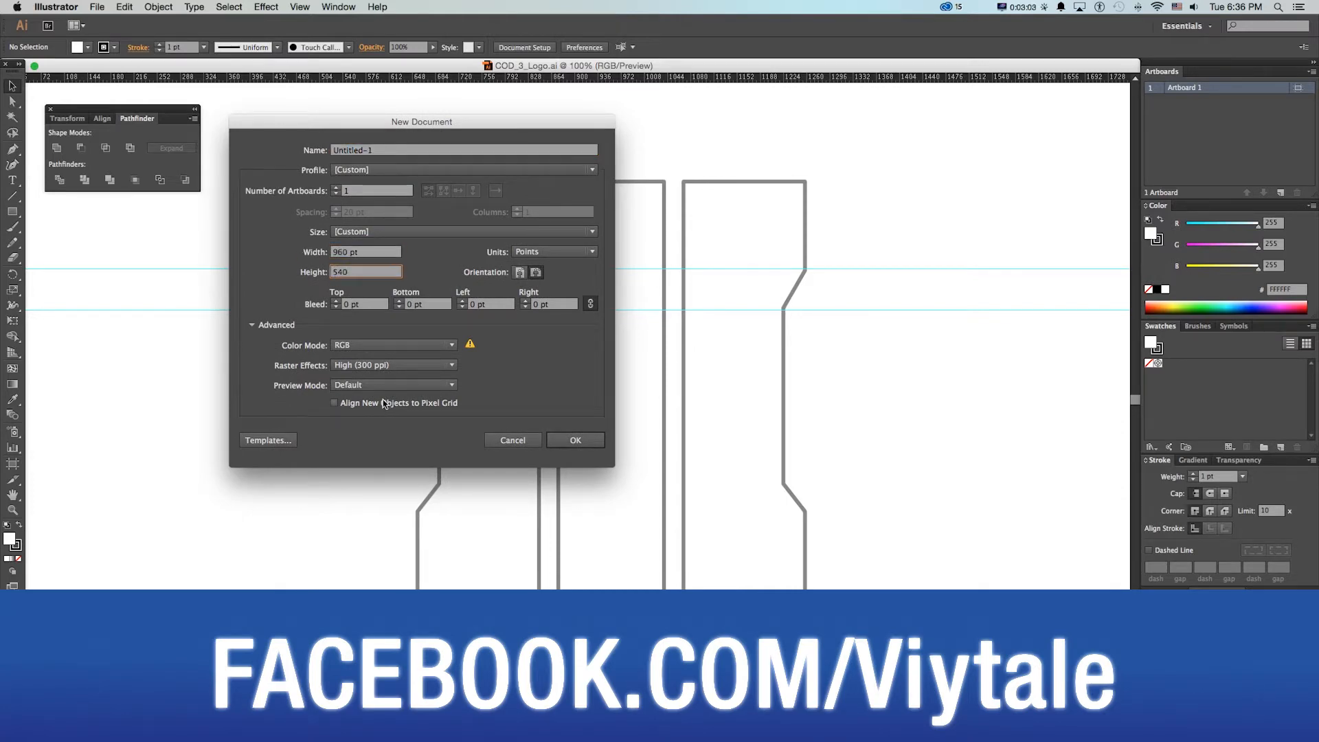
key("Tab")
left_click(588, 442)
left_click_drag(601, 428, 627, 417)
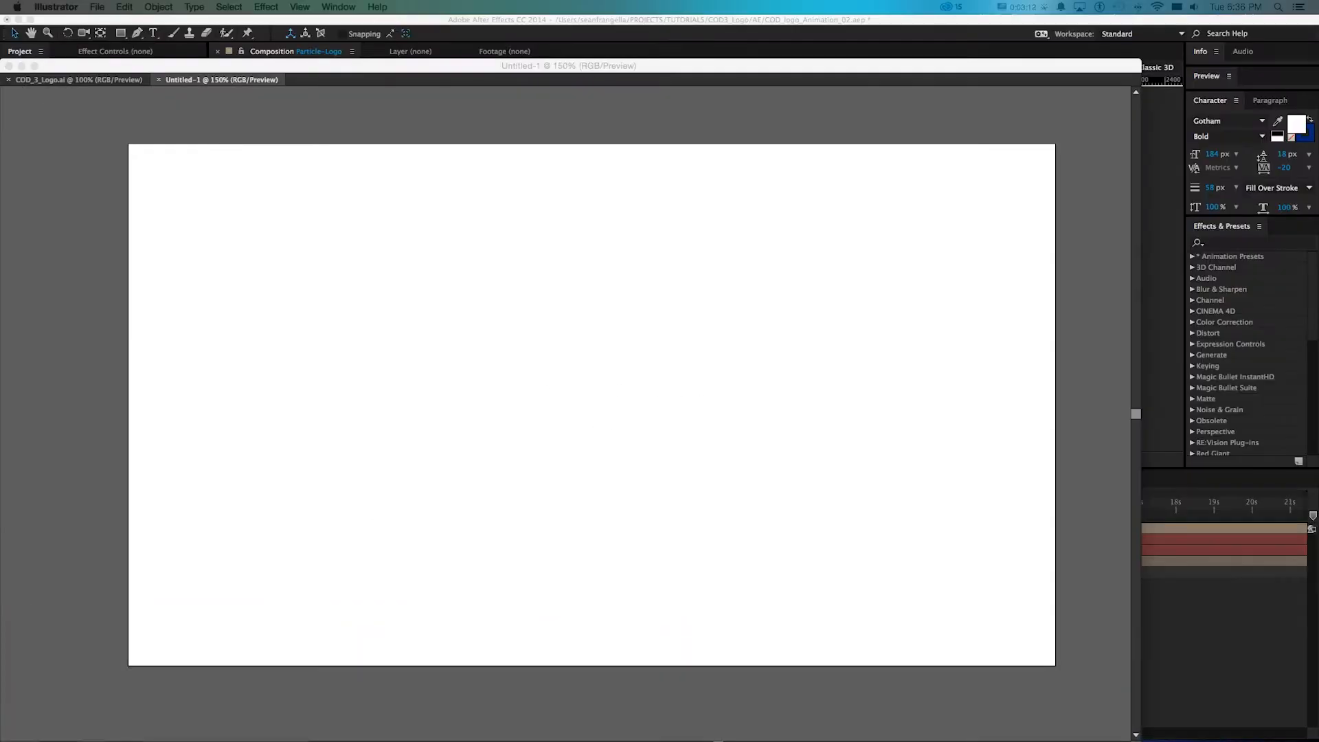
Place the Black Ops 3 screenshot on the artboard, scaled to about 470 × 435 pt and centred horizontally
left_click_drag(475, 261, 483, 347)
left_click_drag(663, 390, 714, 421)
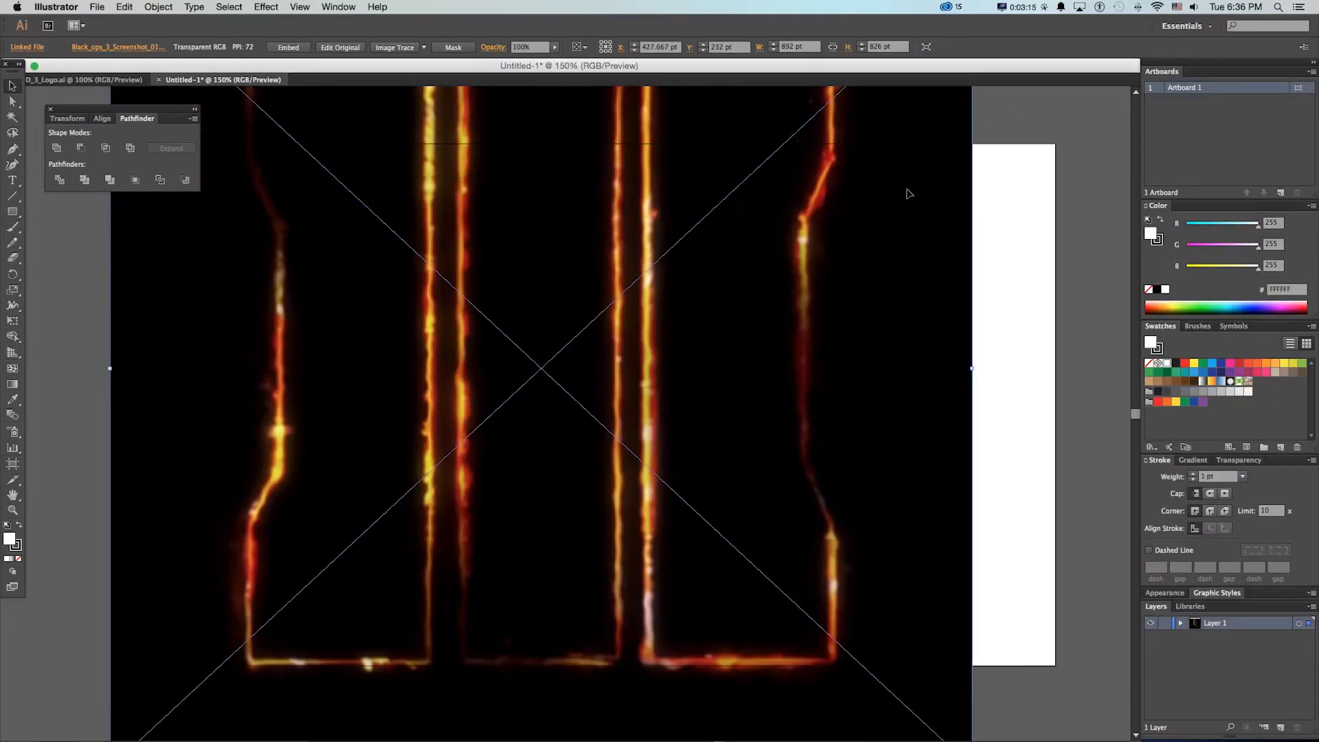
left_click_drag(919, 97, 902, 215)
left_click_drag(954, 85, 705, 318)
left_click_drag(601, 415, 670, 352)
left_click_drag(774, 254, 822, 215)
left_click_drag(425, 370, 423, 352)
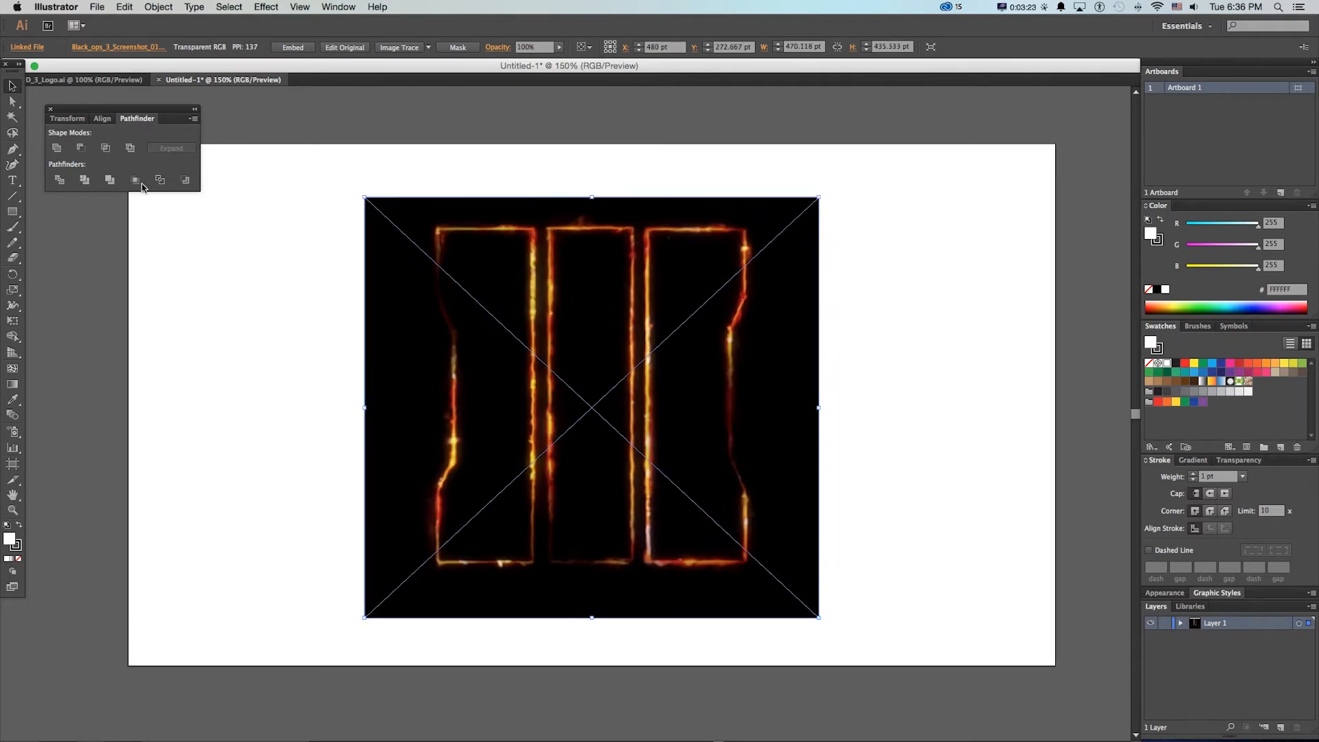
Show the rulers and add a vertical guide to the artboard with the guides unlocked
key("super+r")
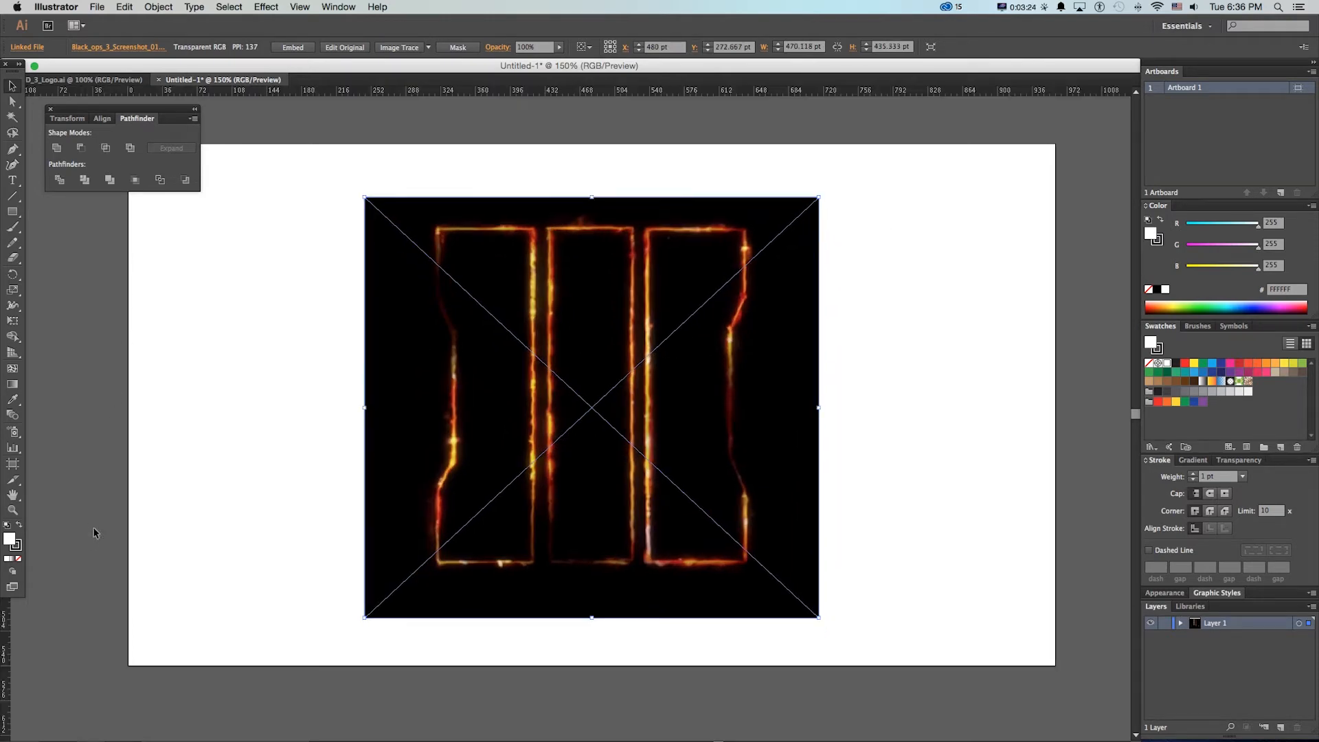
left_click(300, 7)
mouse_move(332, 374)
left_click(484, 385)
left_click_drag(7, 639, 168, 412)
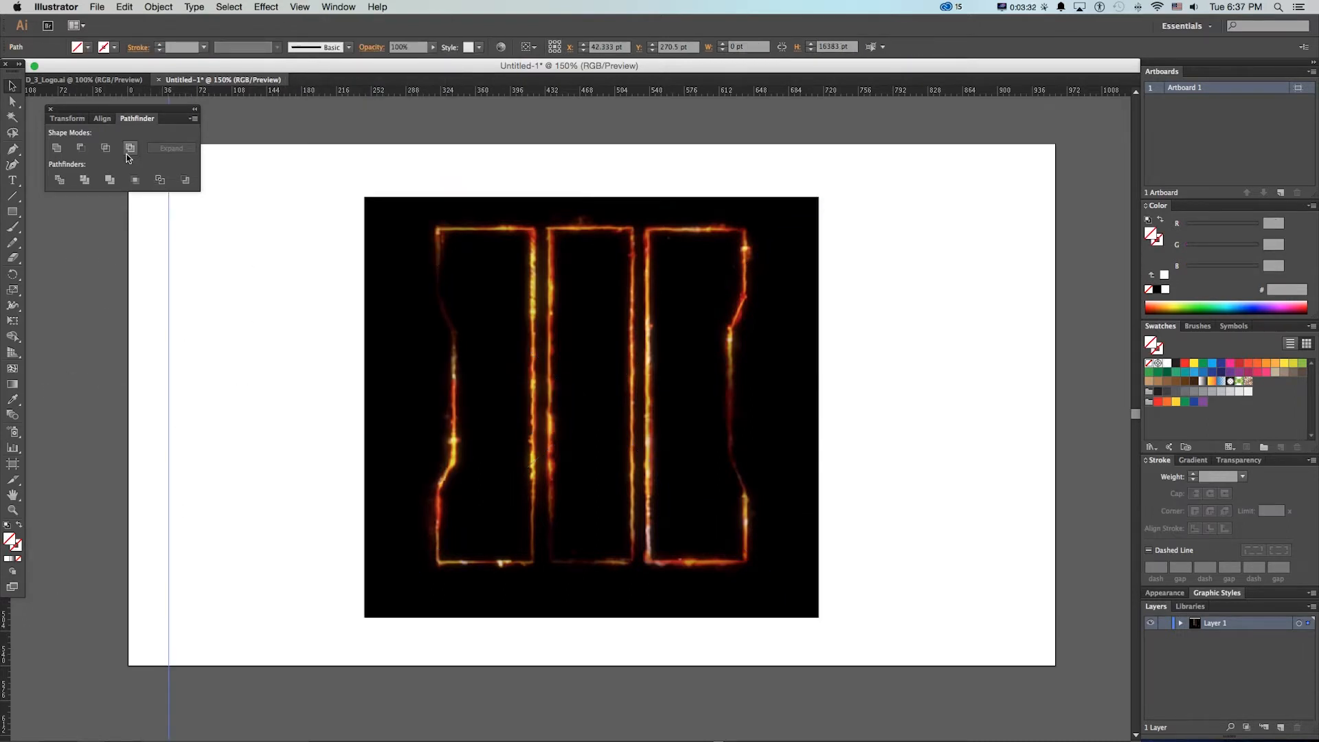
Align the vertical guide to the artboard's horizontal centre and lock the guides
left_click(103, 119)
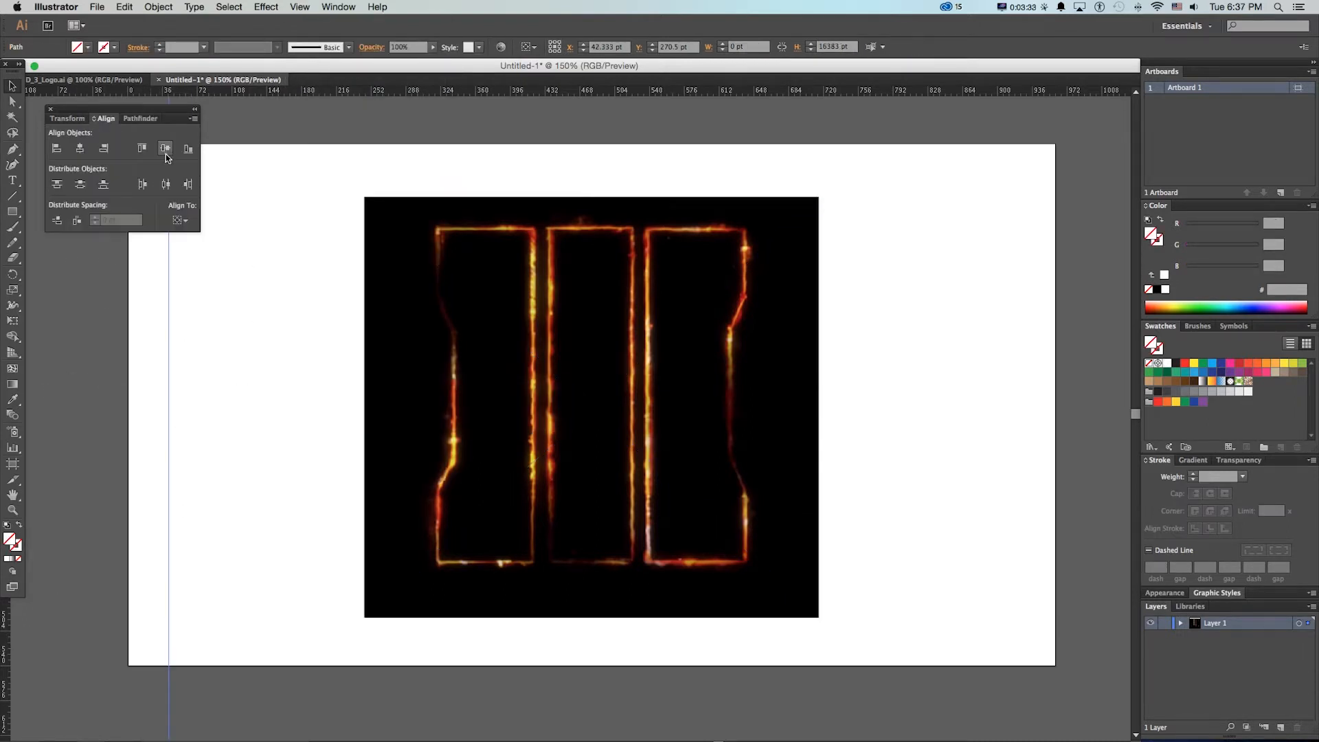
left_click(80, 154)
left_click_drag(673, 271, 688, 256)
left_click(299, 7)
left_click(340, 385)
left_click(1280, 727)
left_click(1280, 726)
left_click(1232, 650)
key("super+z")
key("super+z")
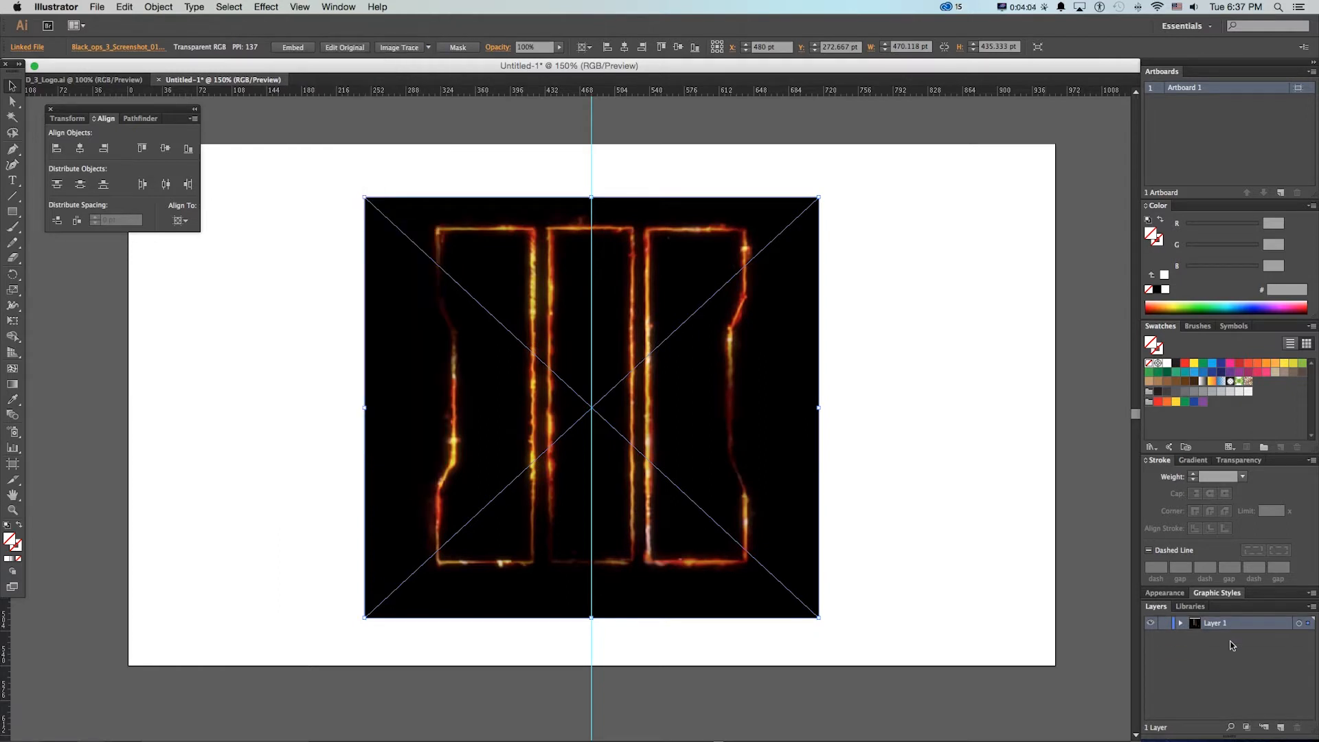
Create three new layers above Layer 1 and name them 1, 2 and 3 from bottom to top
key("super+l")
key("super+l")
key("super+l")
double_click(1212, 651)
type("1")
double_click(1212, 639)
type("2")
double_click(1212, 626)
double_click(1213, 631)
type("3")
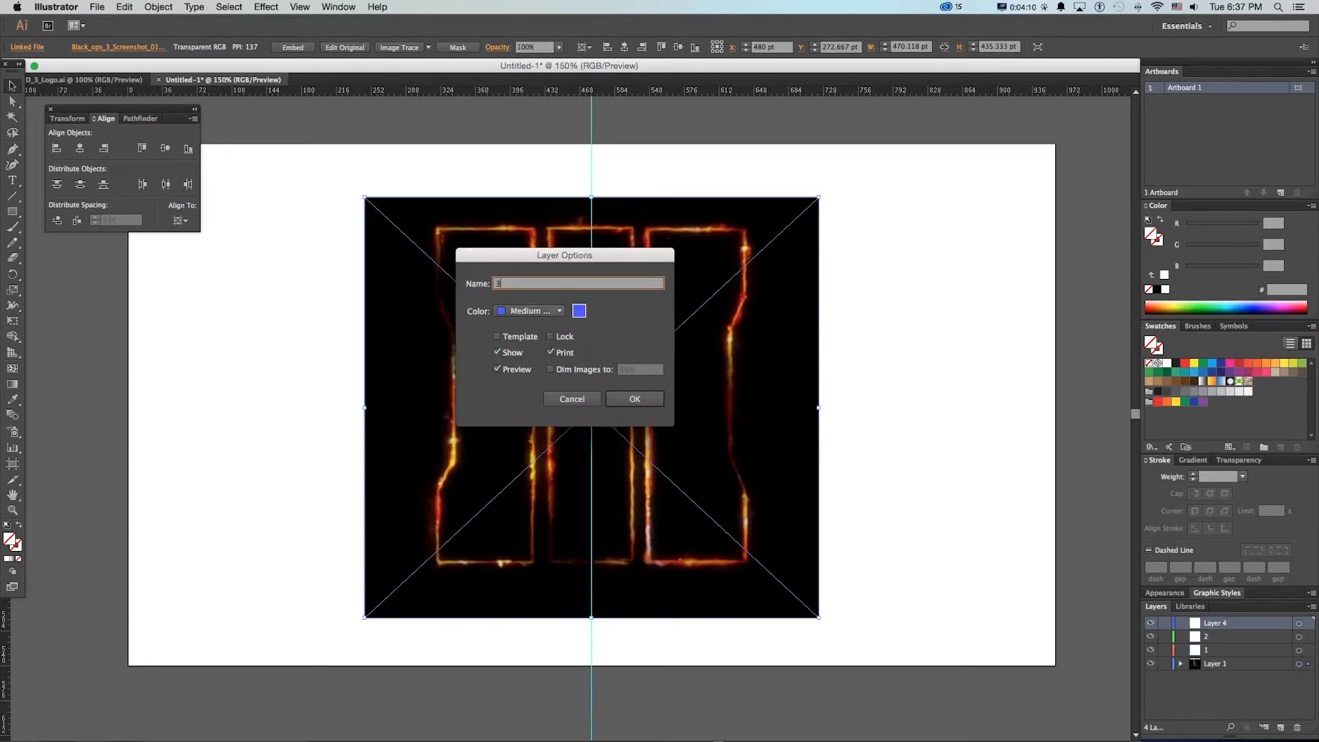
key("Return")
Draw a rectangle of about 88 × 349 pt over the reference logo's middle bar on the layer named 1
left_click(1214, 665)
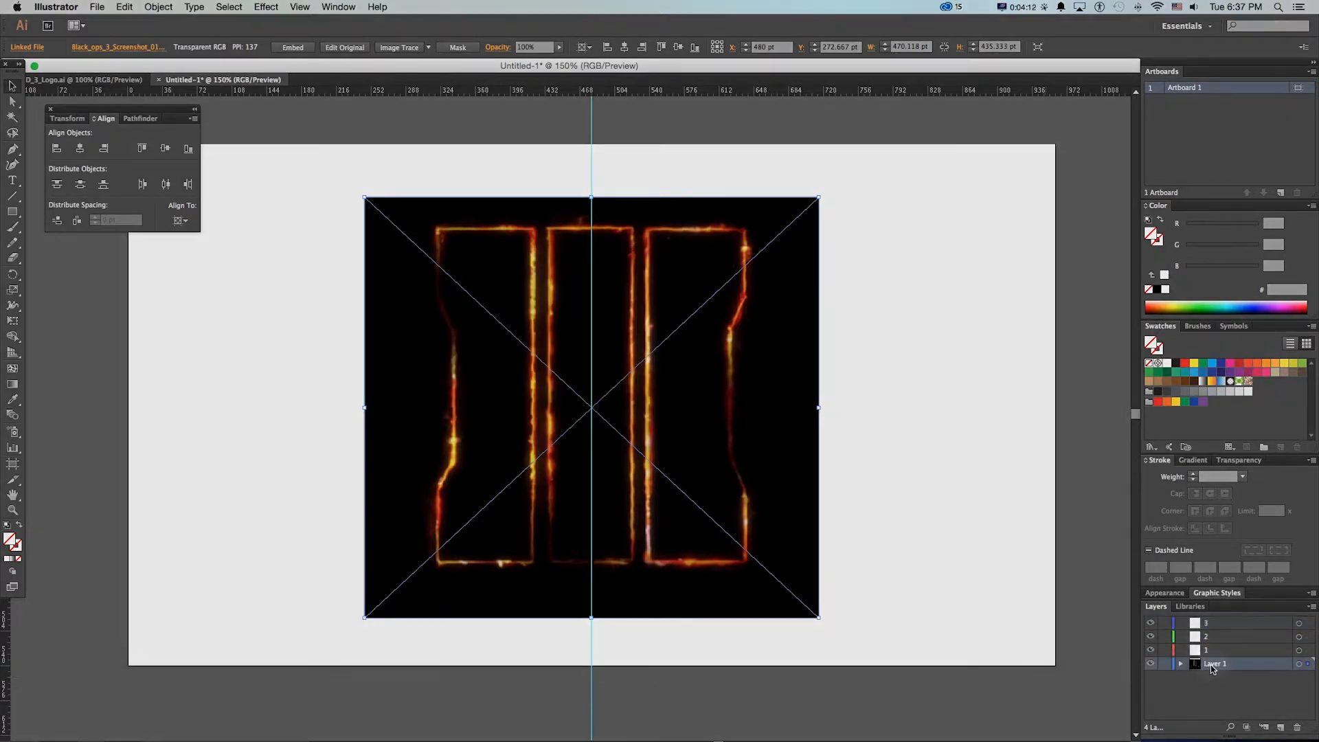
left_click(1204, 649)
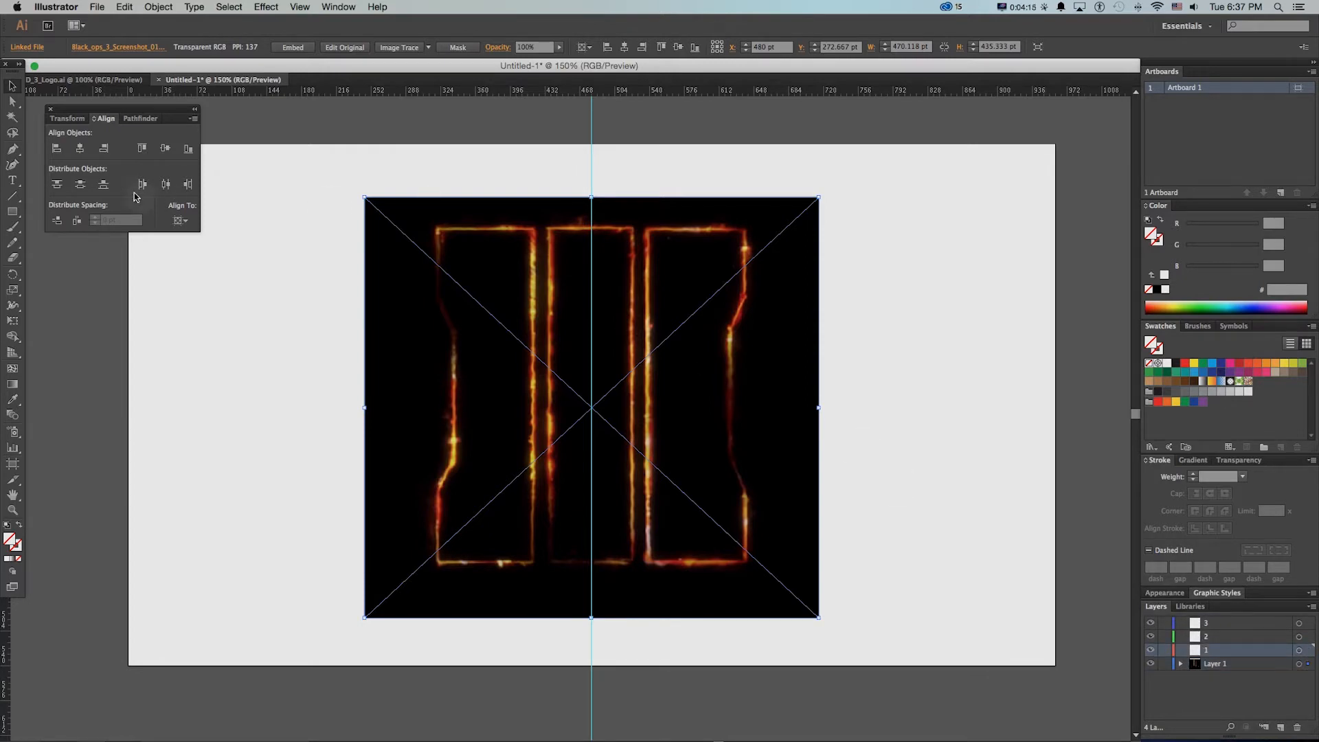
left_click(12, 211)
left_click_drag(548, 229, 633, 565)
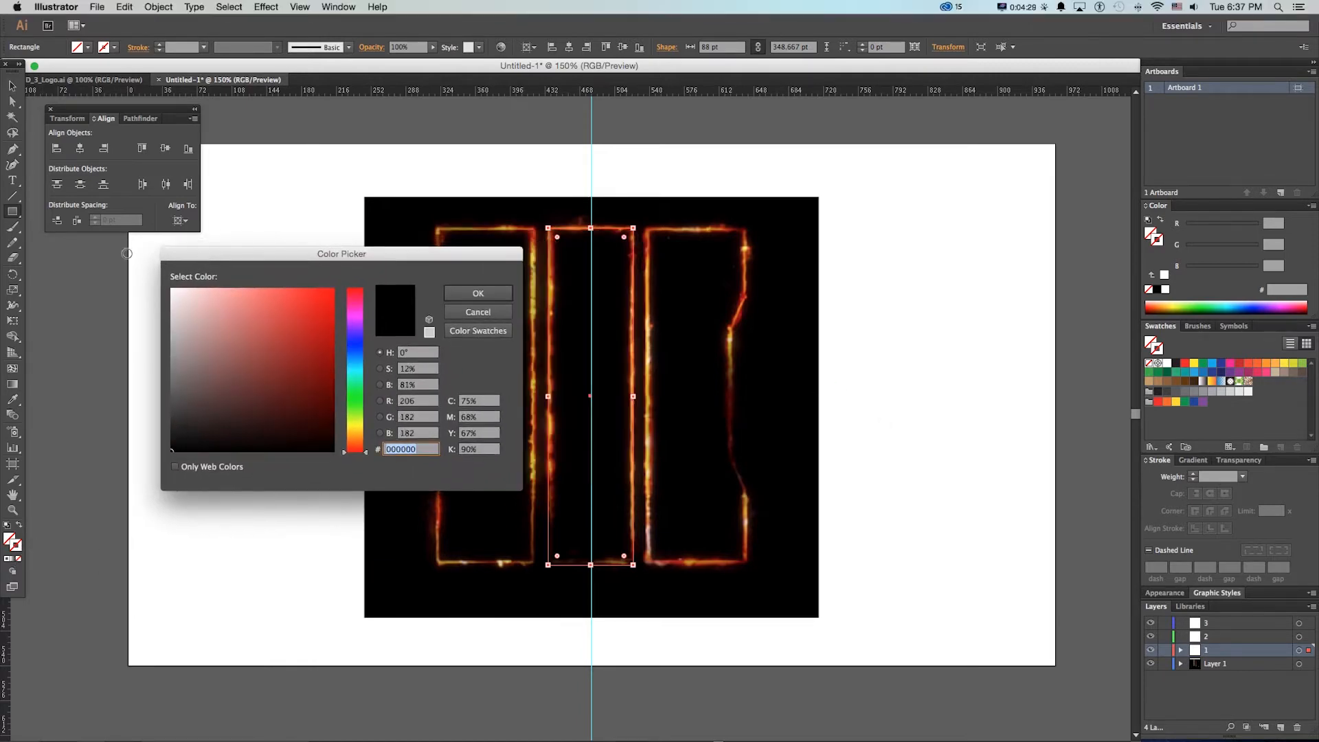
Give the rectangle a white 4 pt stroke with round caps and round corner joins
left_click(470, 292)
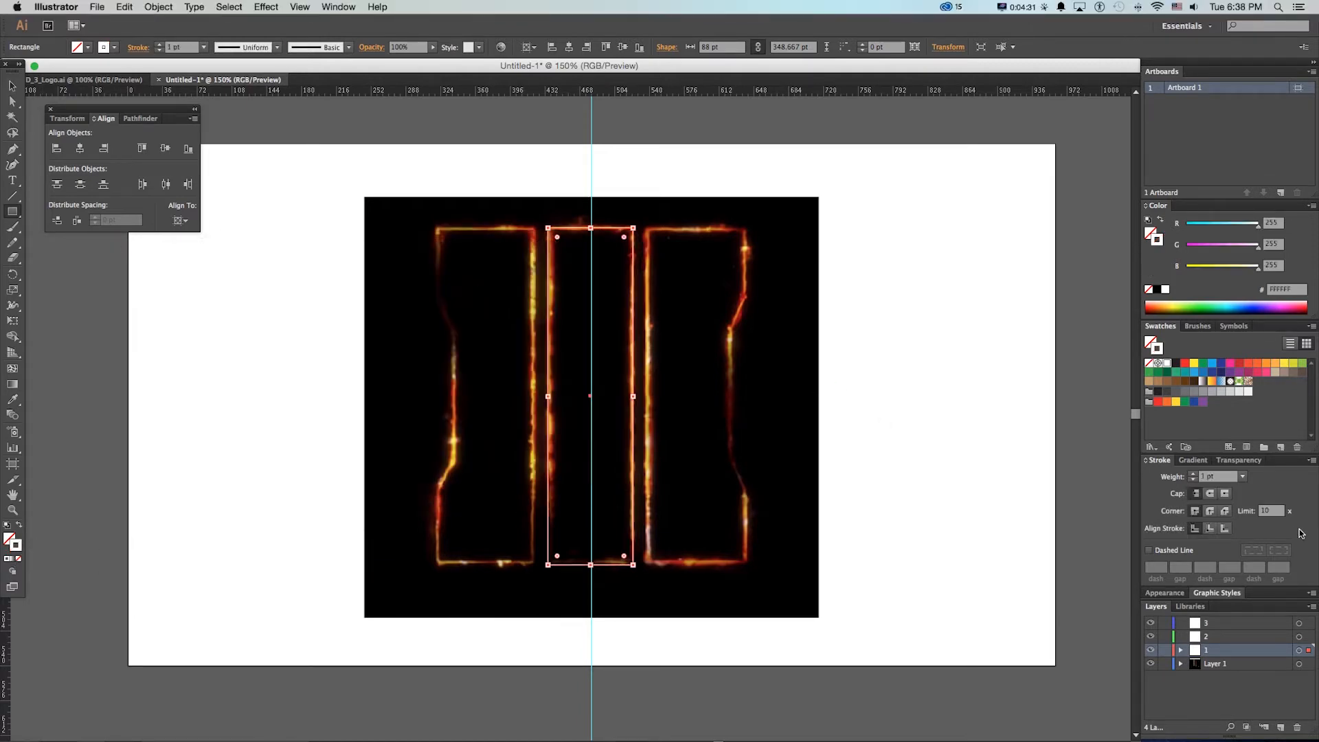
left_click(1193, 474)
left_click(1193, 474)
left_click(1193, 474)
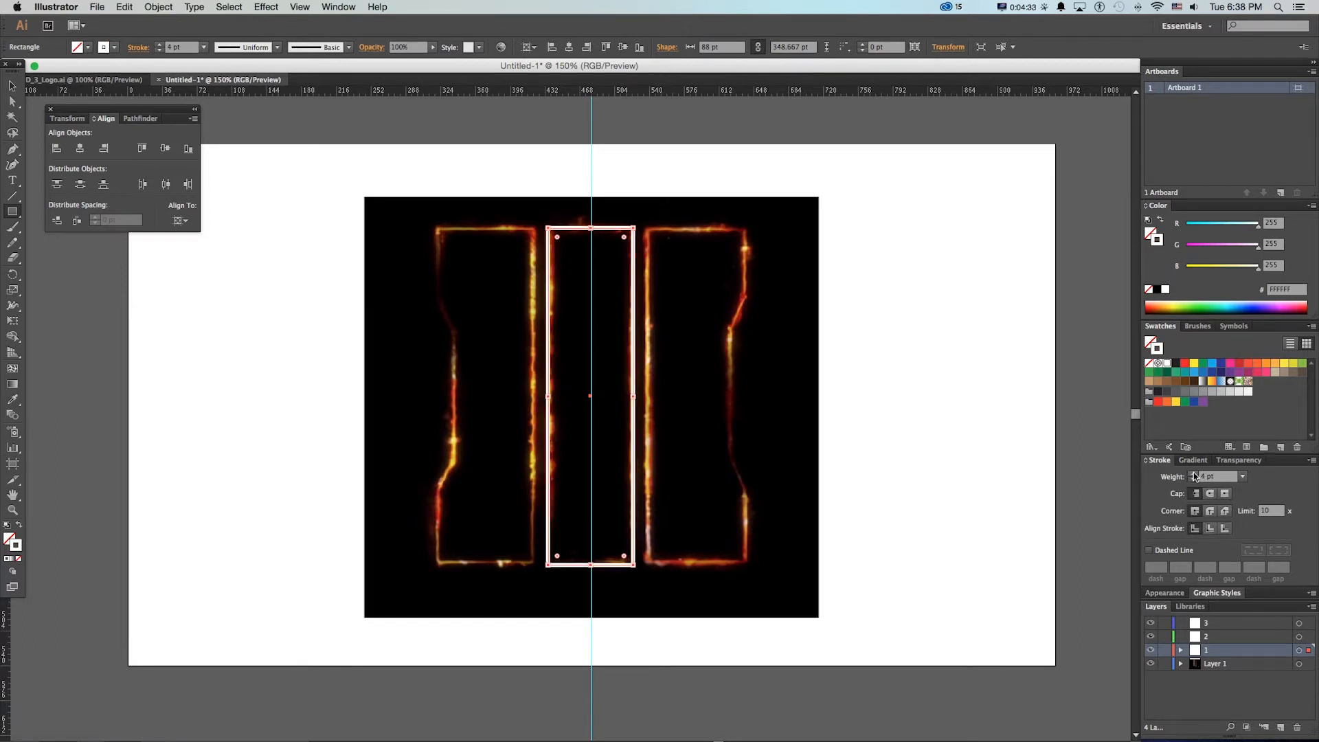
left_click(1210, 493)
left_click(1210, 511)
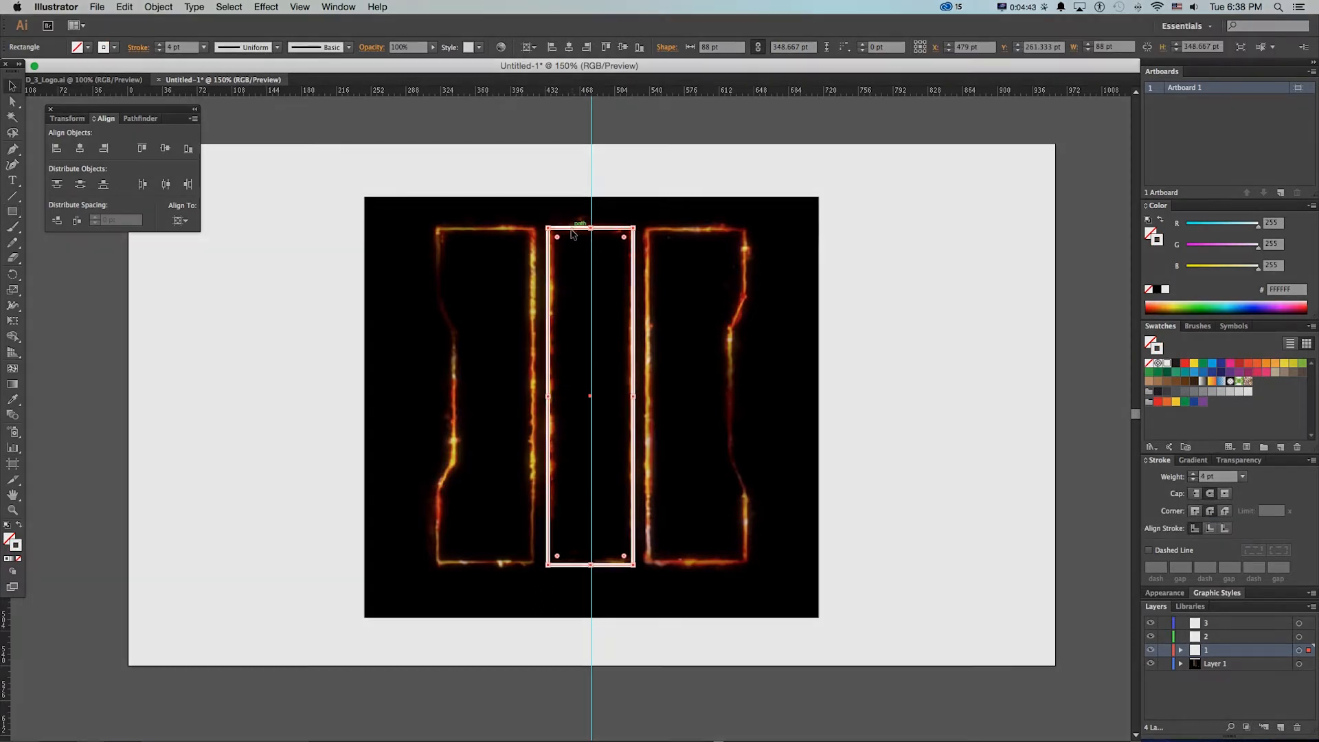
Duplicate the rectangle onto the reference logo's left bar and widen the copy to about 98 pt
left_click_drag(574, 235, 473, 236)
left_click_drag(447, 397, 437, 397)
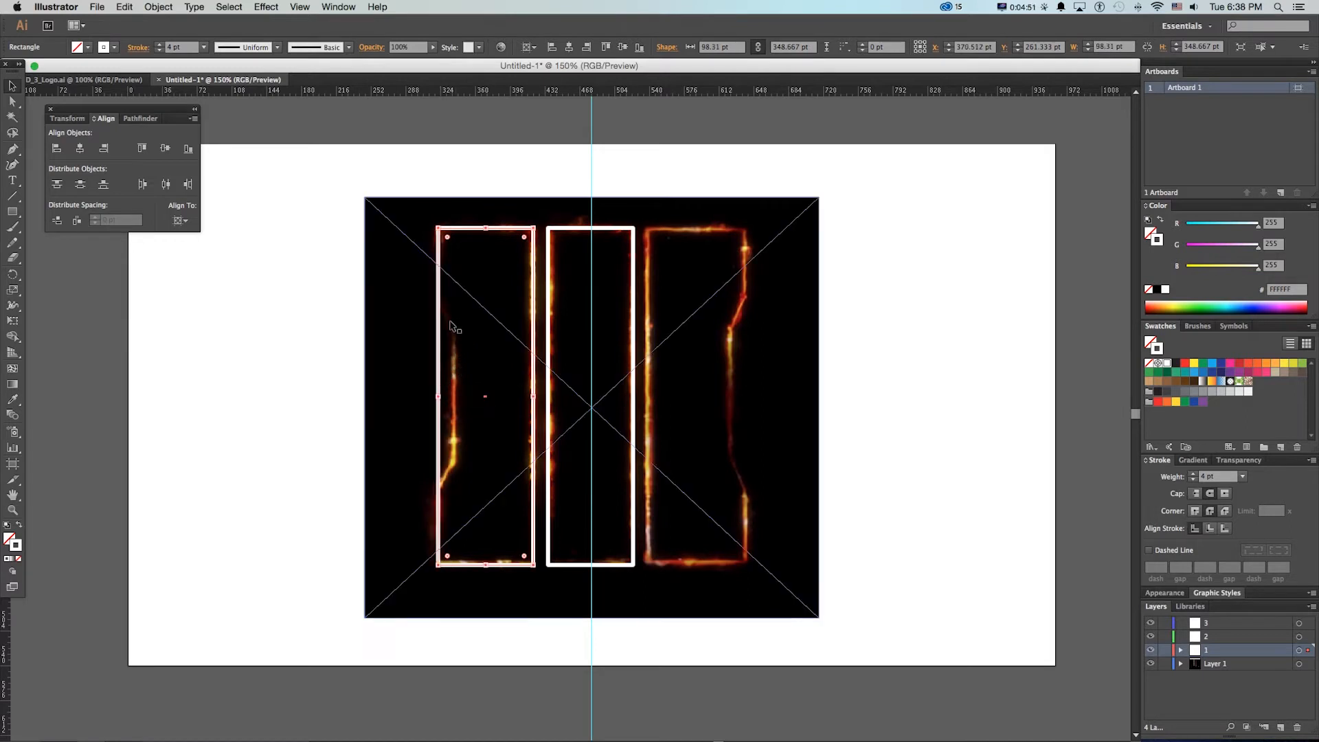
Add four horizontal guides at the heights of the upper and lower notch corners in the reference logo
left_click_drag(443, 93, 464, 302)
left_click_drag(431, 93, 457, 460)
left_click_drag(432, 94, 470, 496)
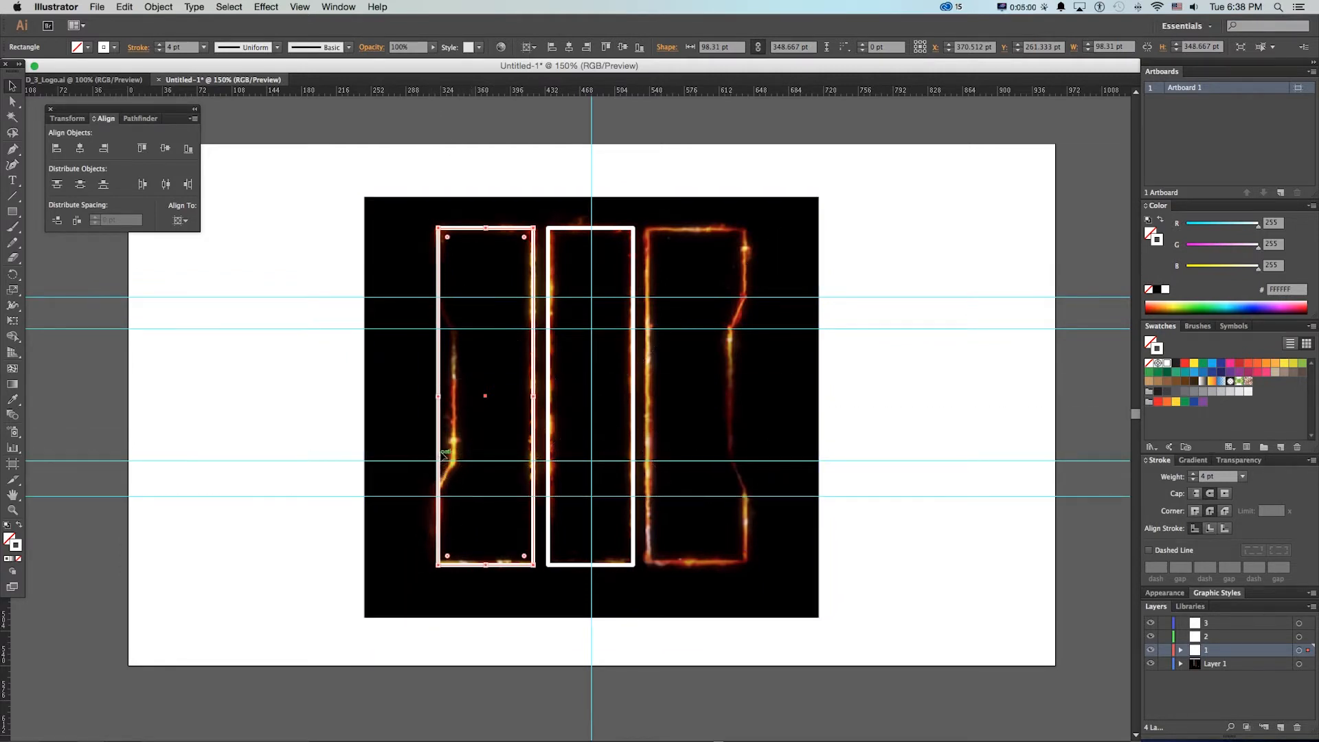
Add anchor points where the left bar's outer edge meets the four guides and move the middle two inward onto the notch
key("p")
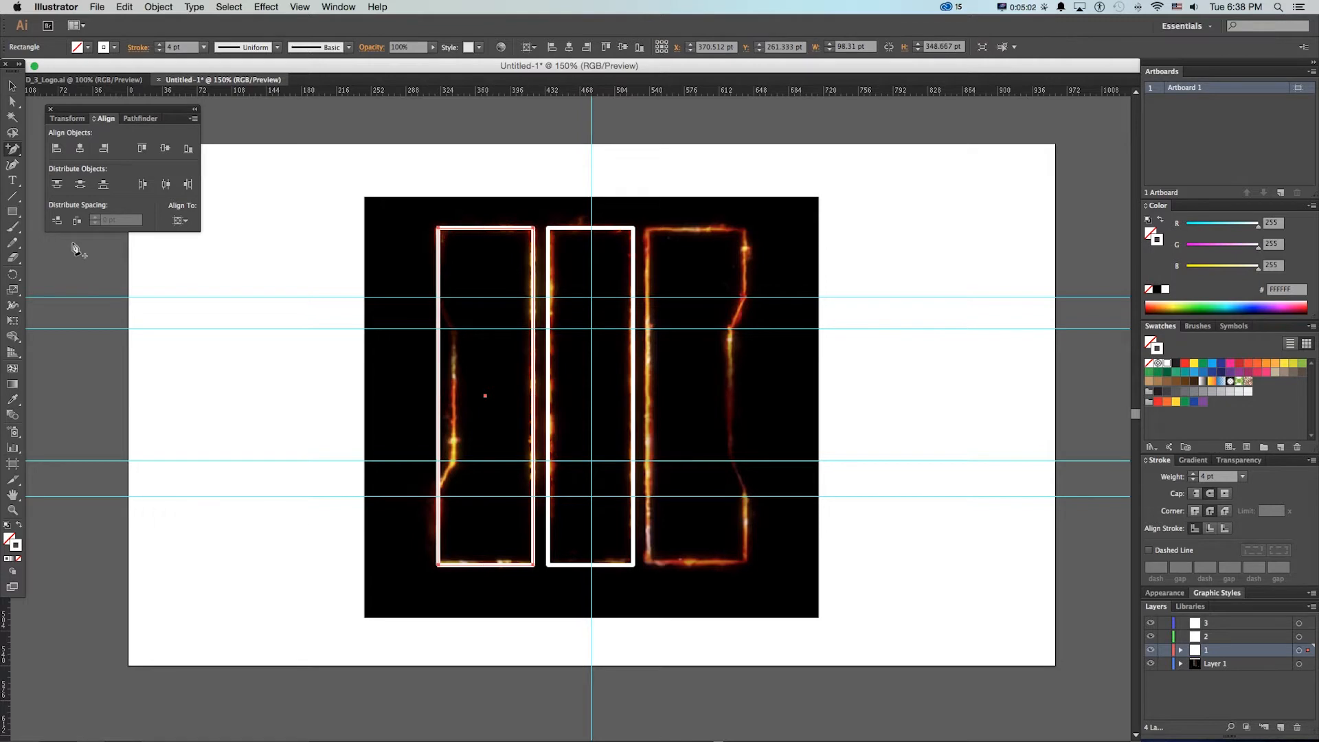
left_click(436, 299)
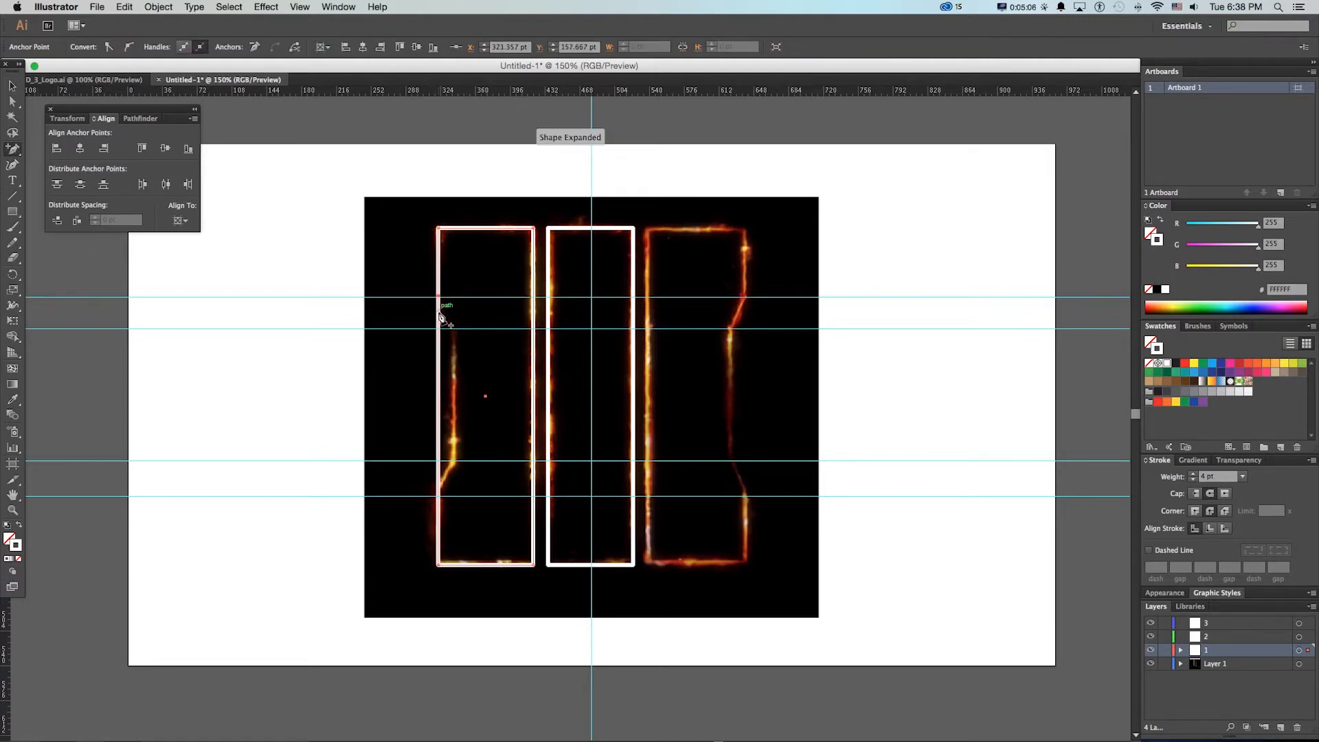
left_click(435, 461)
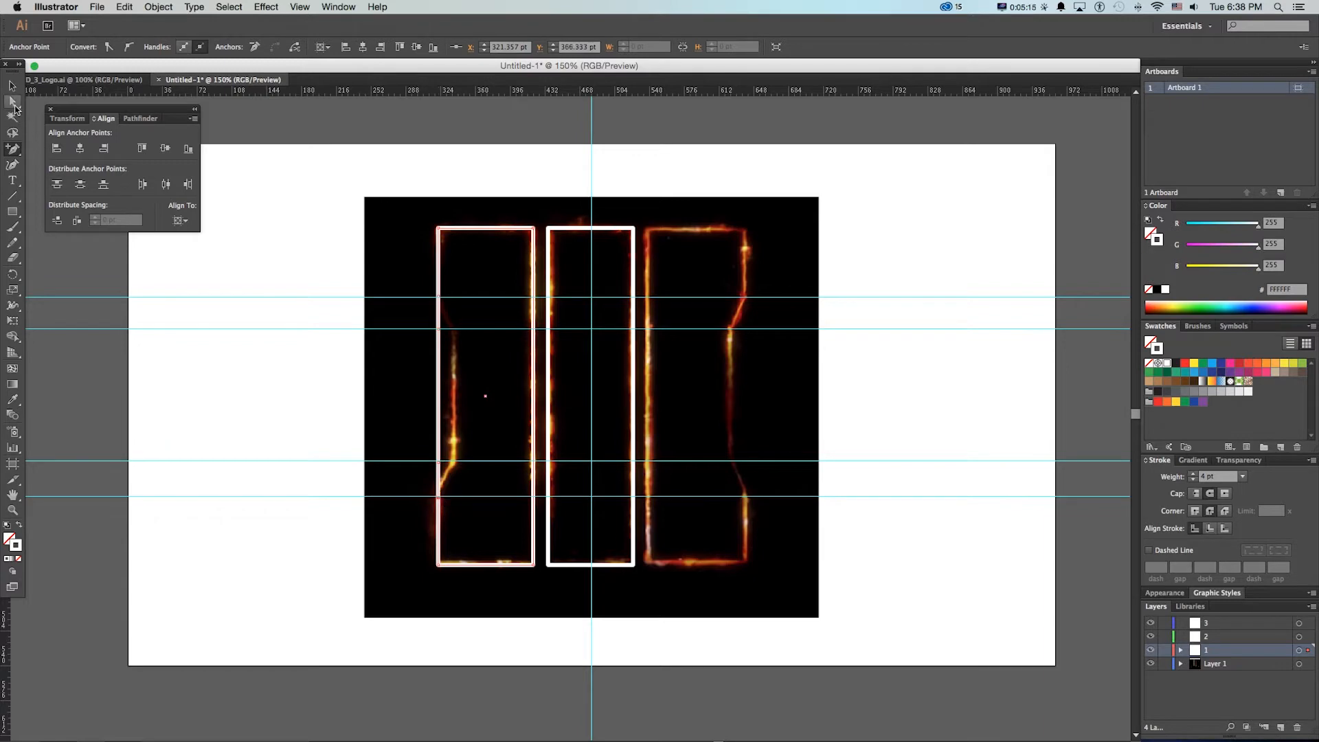
left_click(13, 103)
left_click(439, 329)
left_click(438, 461, "shift")
left_click_drag(439, 461, 453, 467)
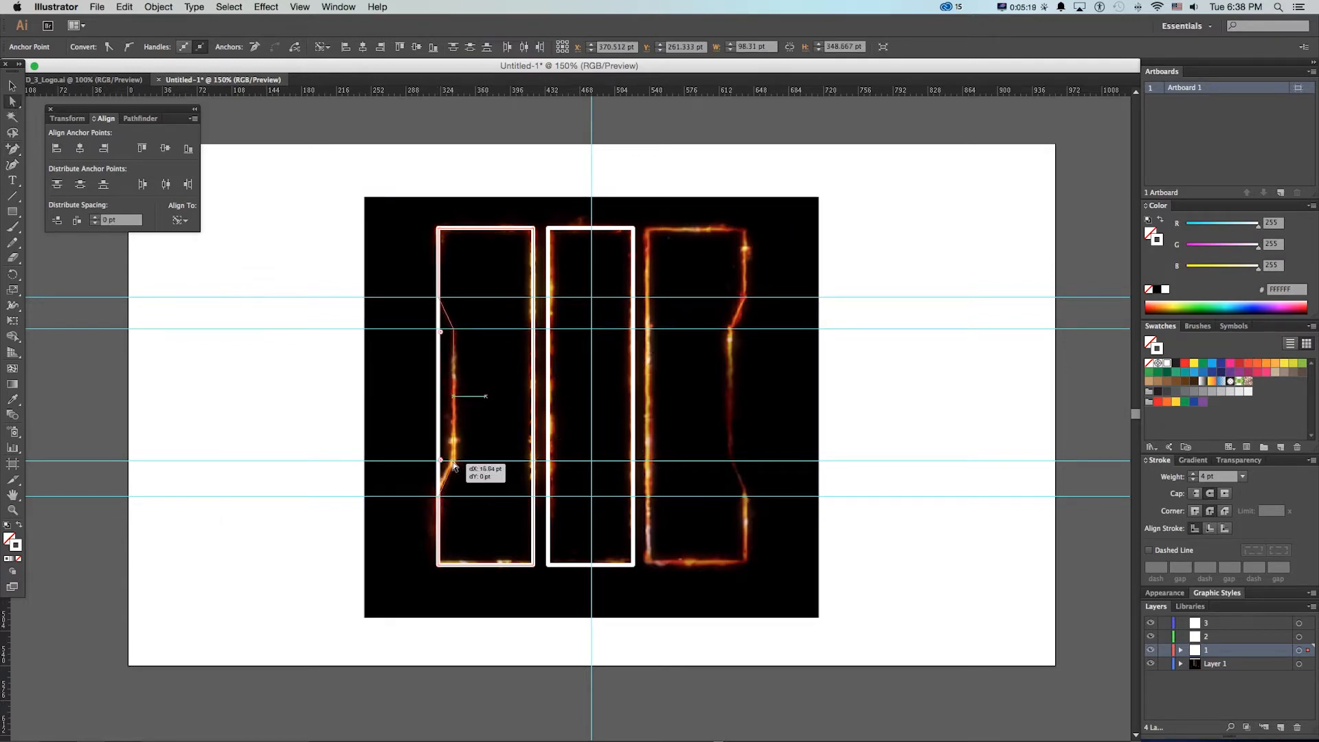
Duplicate the notched left bar, reflect the copy across the vertical axis, and fit it over the reference's right bar
key("v")
left_click_drag(472, 231, 691, 243)
left_click(158, 7)
mouse_move(168, 24)
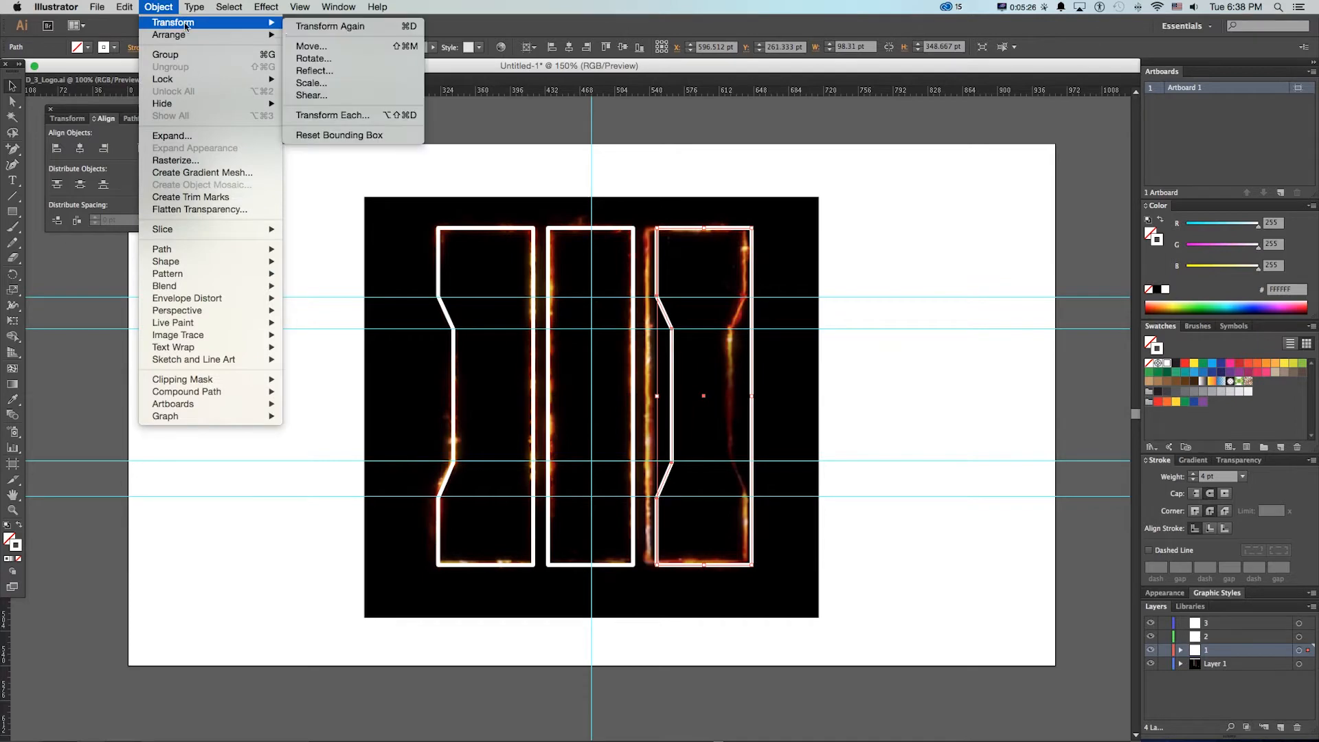
left_click(314, 71)
key("Return")
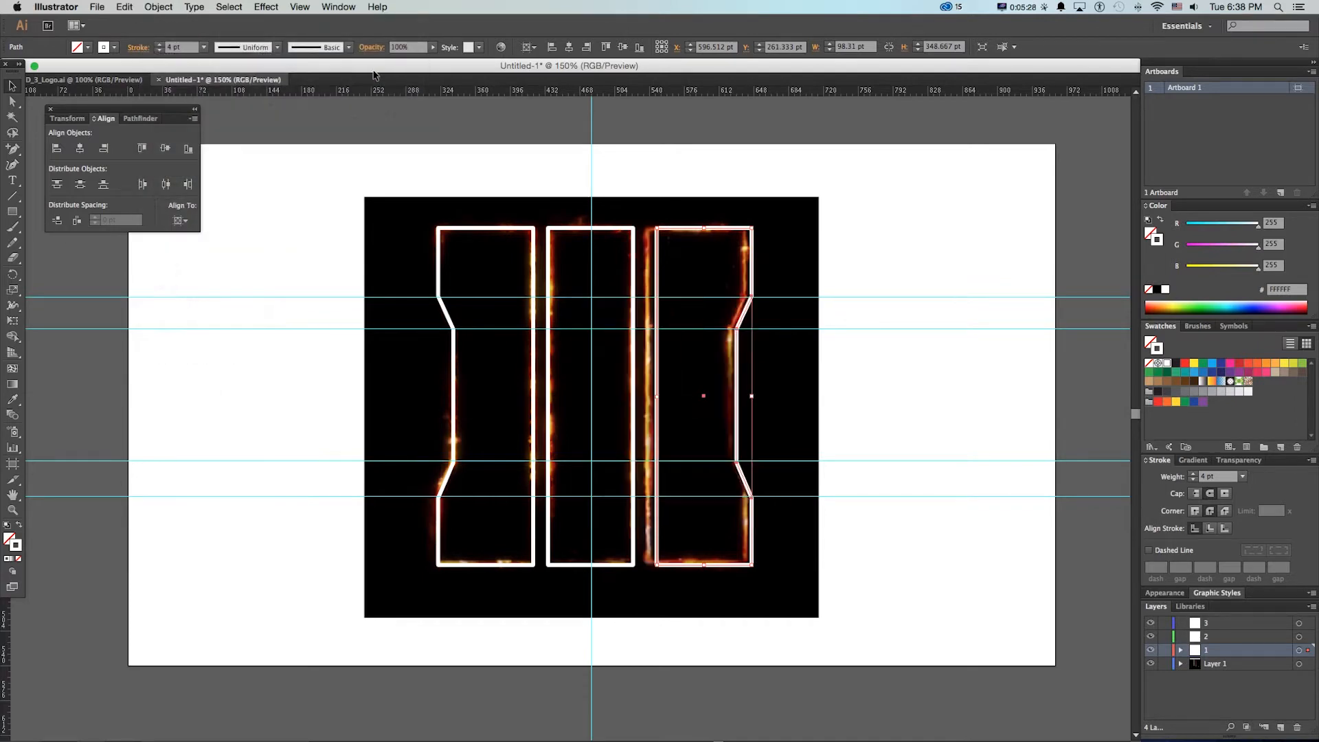
left_click_drag(676, 232, 668, 232)
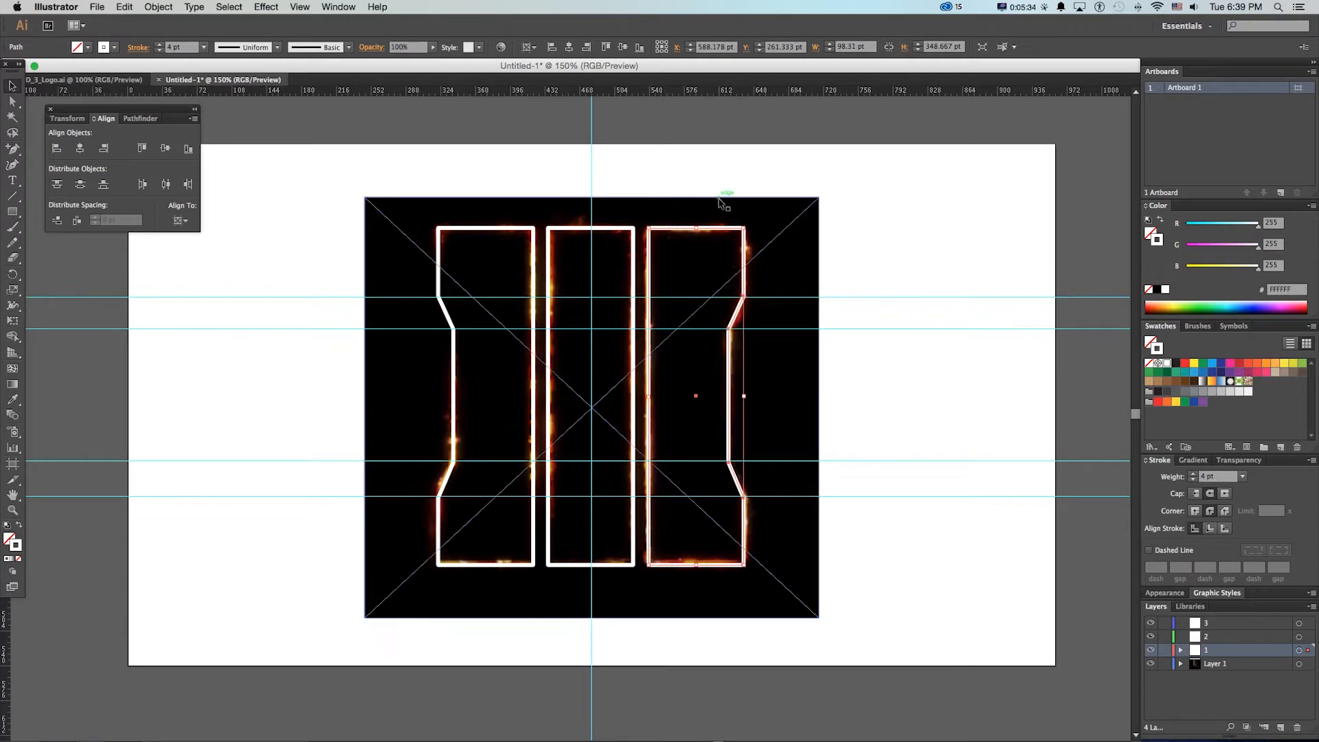
Move the middle bar onto layer 2 and the right bar onto layer 3, pasting each in its original place
left_click(614, 230)
key("super+x")
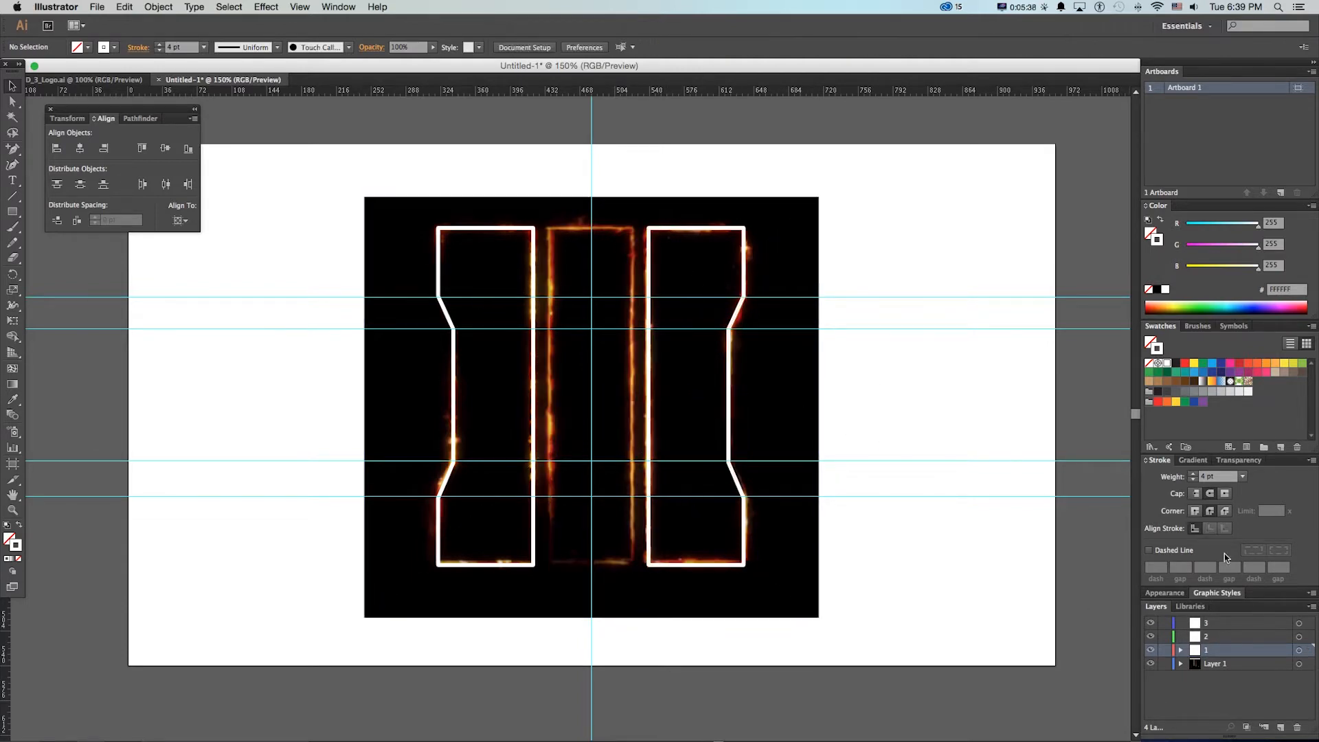
left_click(1212, 639)
key("super+f")
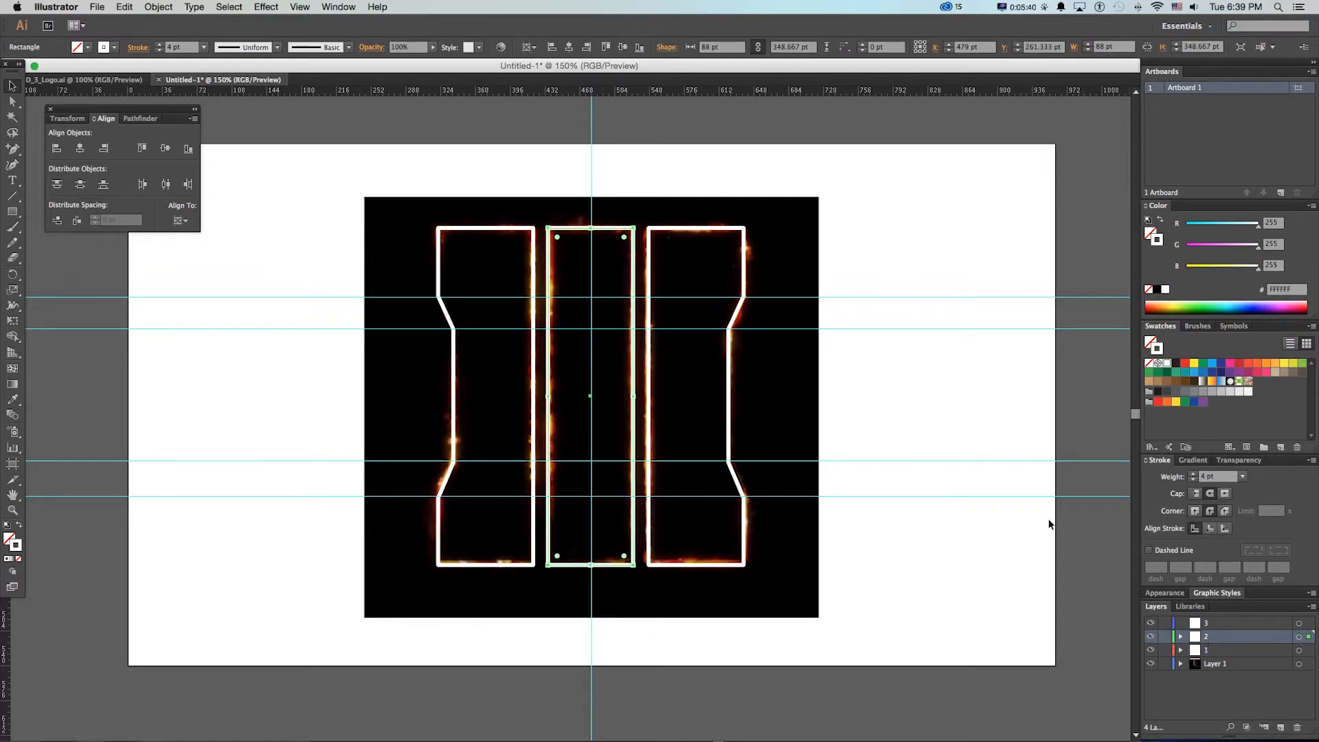
left_click(674, 228)
key("super+x")
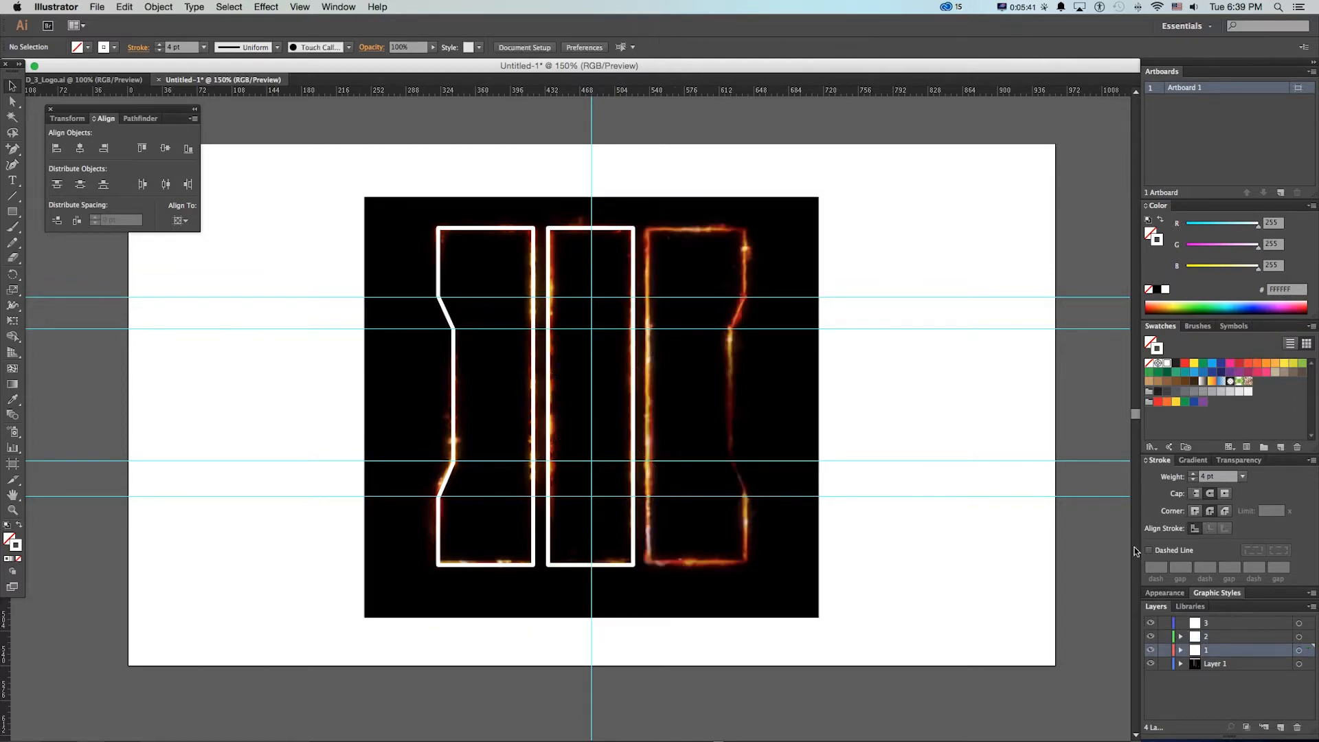
left_click(1211, 626)
key("super+f")
Rename the reference image's layer, Layer 1, as BG
double_click(1212, 664)
type("BG")
key("Return")
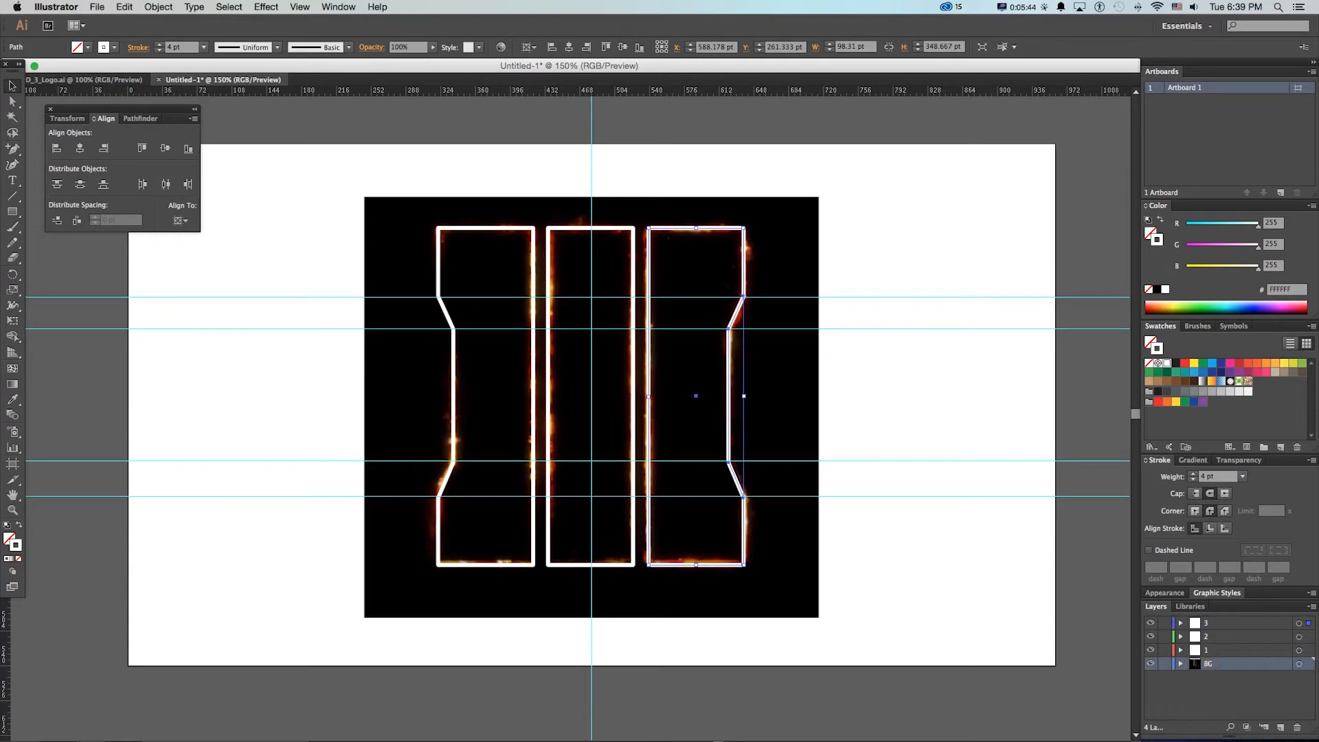
Save the document as COD_3_Logo_960.ai in the COD3_Logo folder, accepting the default Illustrator options
left_click(93, 6)
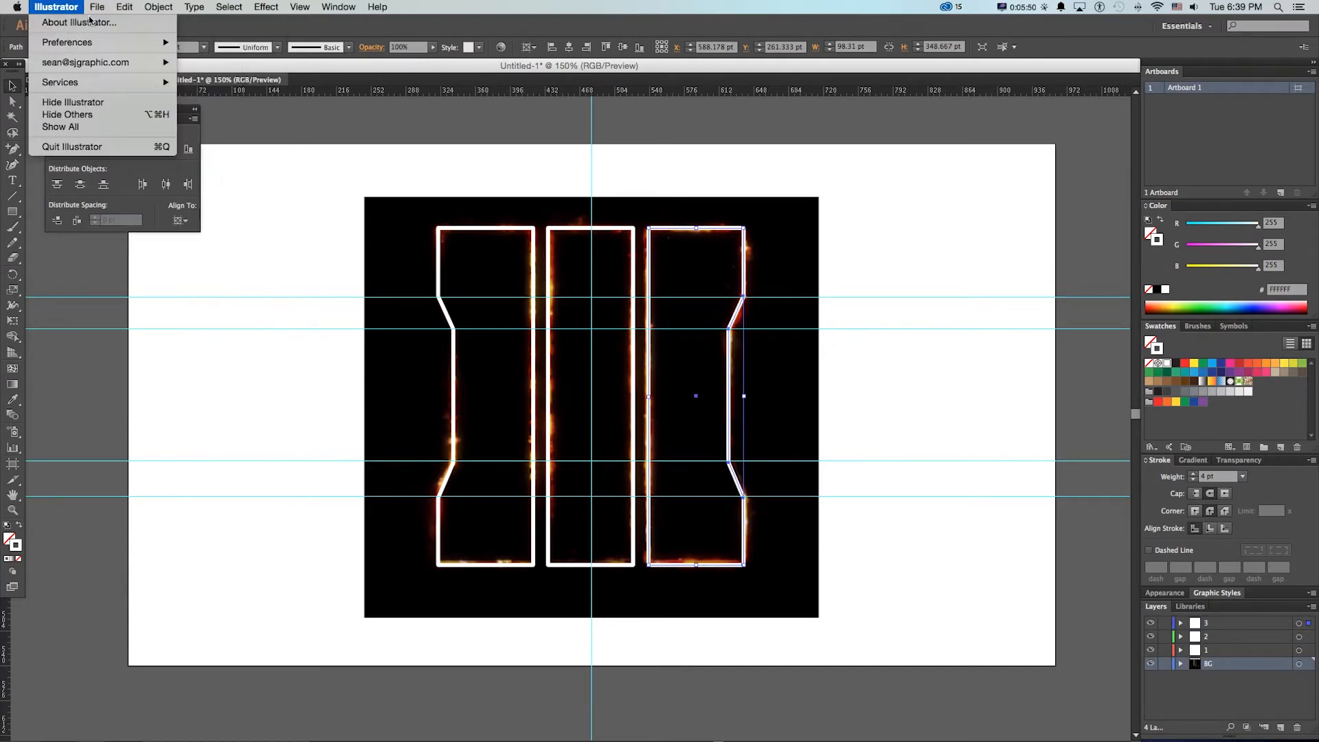
left_click(110, 115)
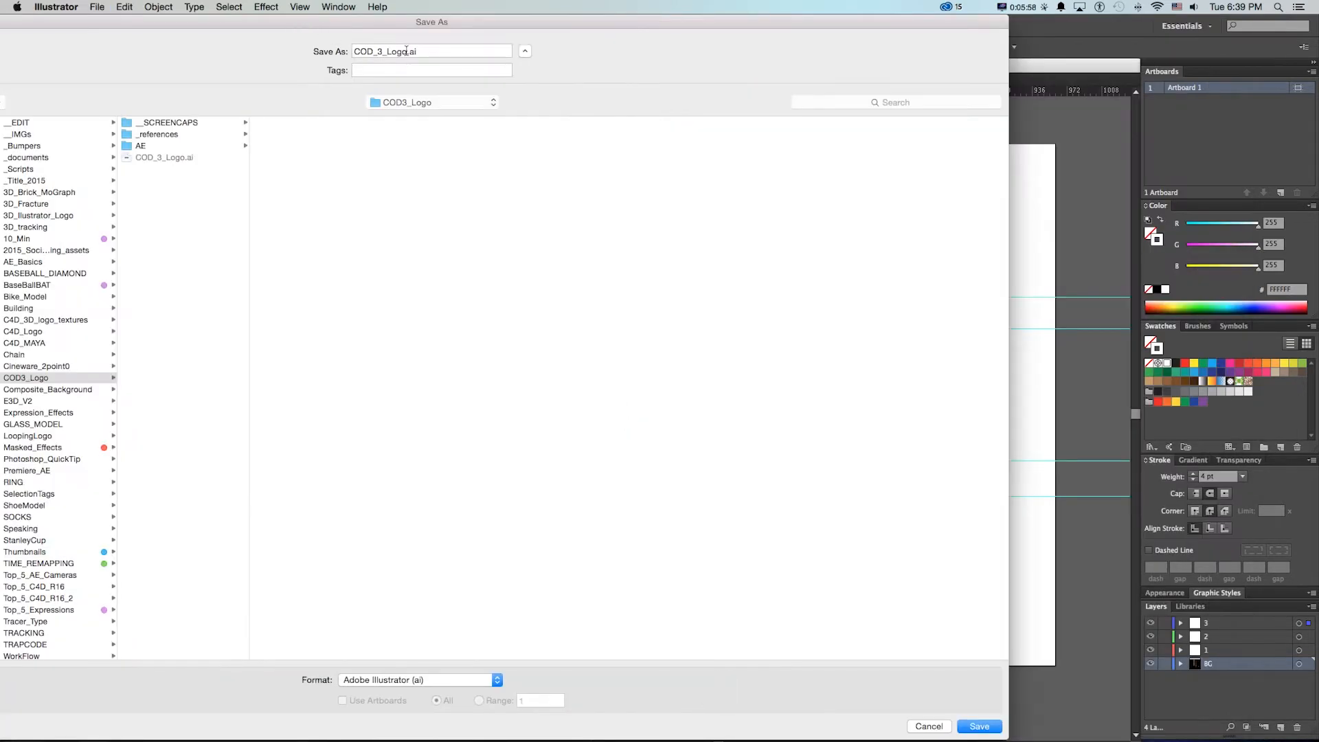
left_click(406, 51)
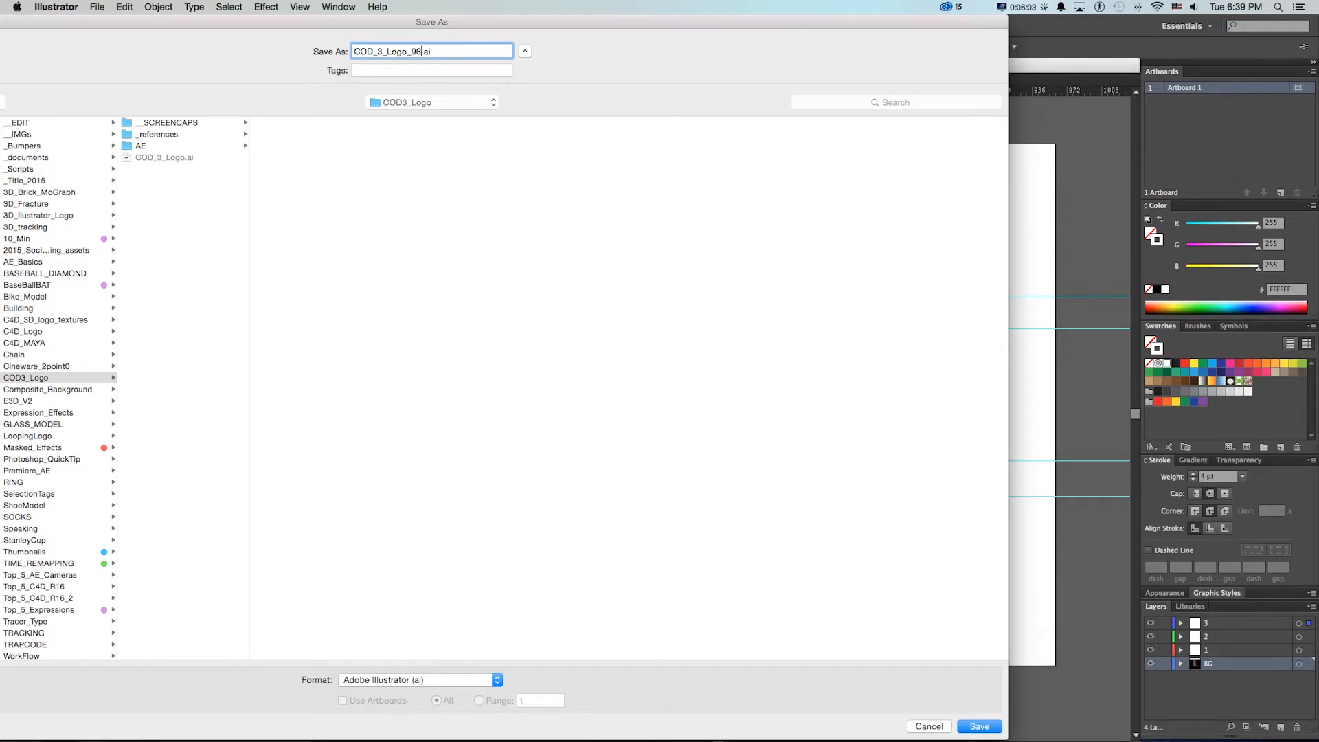
type("_960")
key("Return")
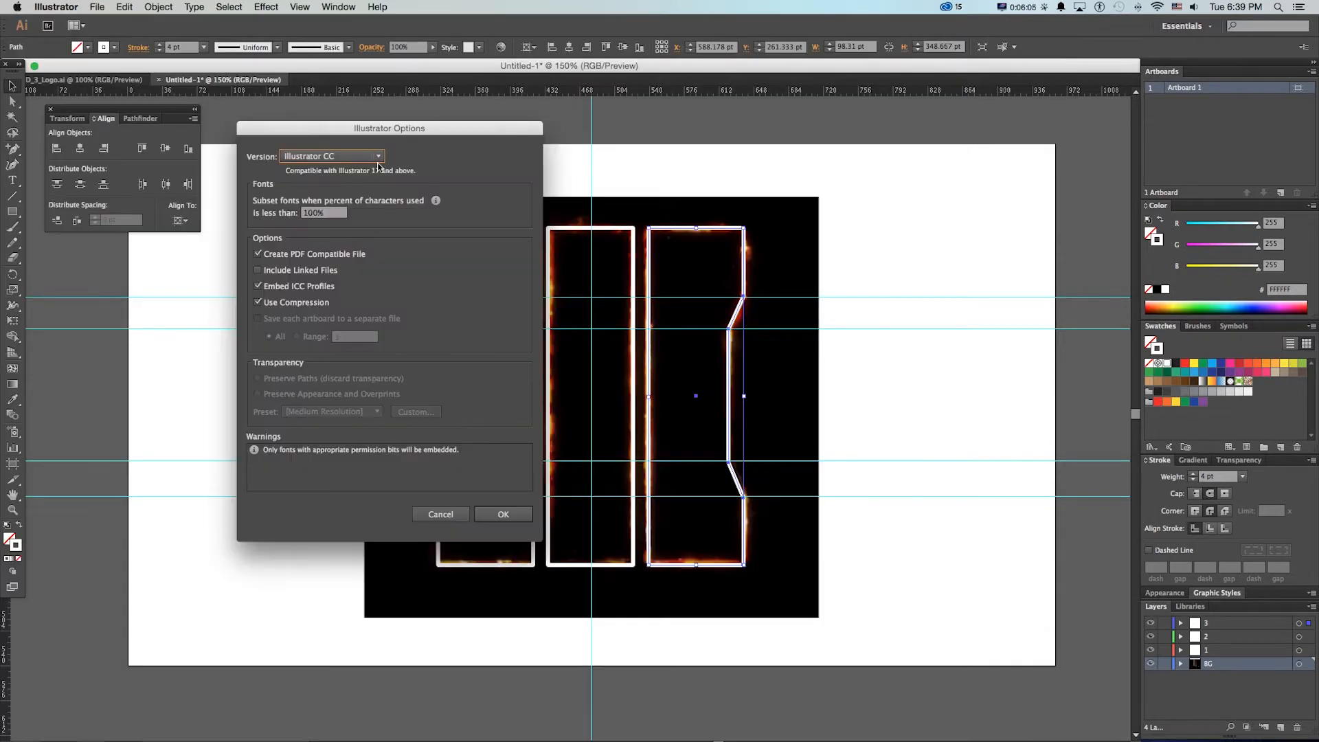
key("Return")
Switch to After Effects and import COD_3_Logo_960.ai as a Composition - Retain Layer Sizes
key("super+Tab")
key("super+Tab")
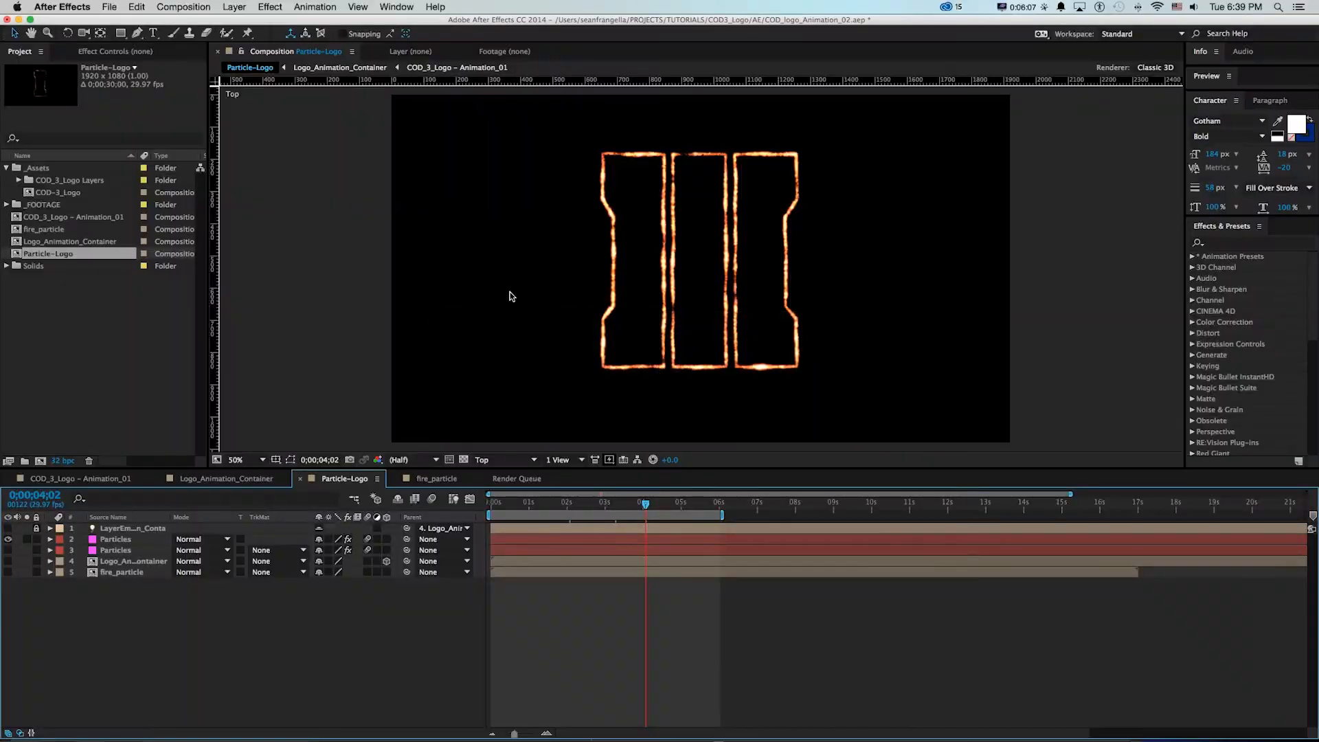
left_click(75, 322)
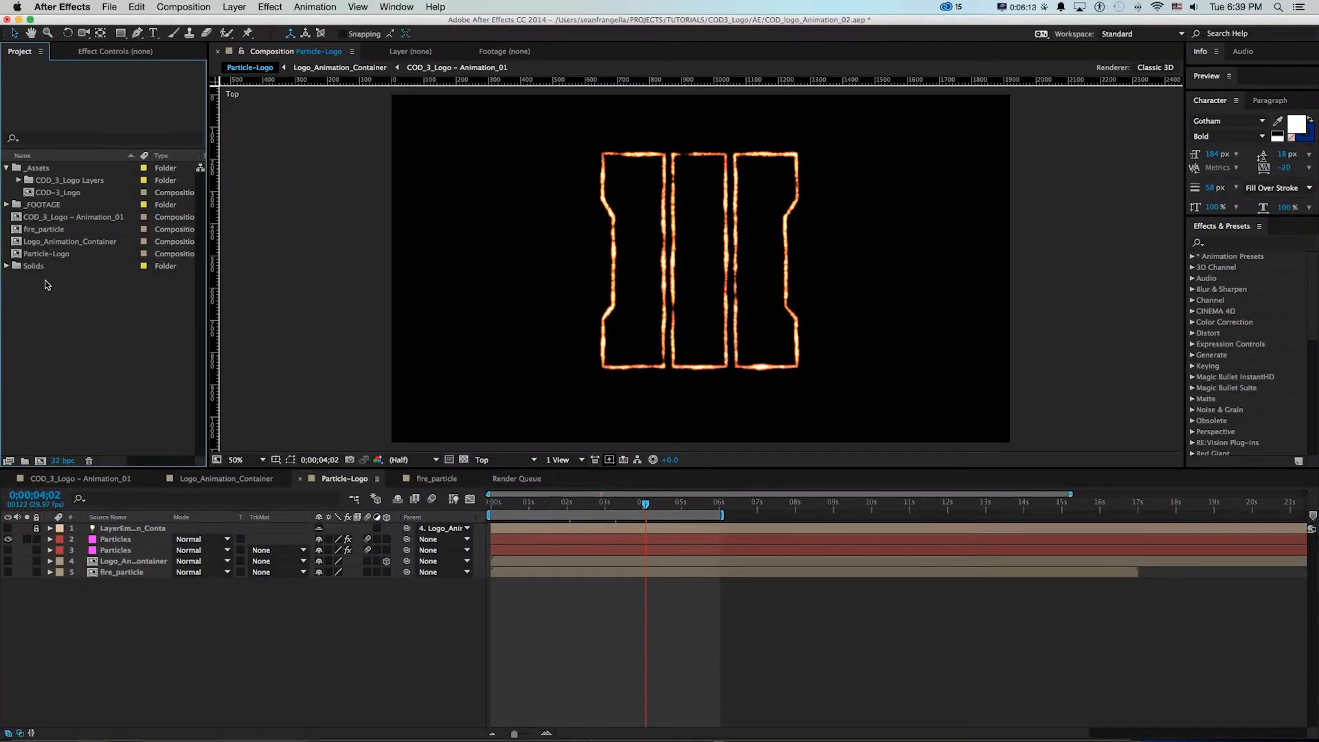
left_click(110, 6)
mouse_move(206, 157)
left_click(293, 163)
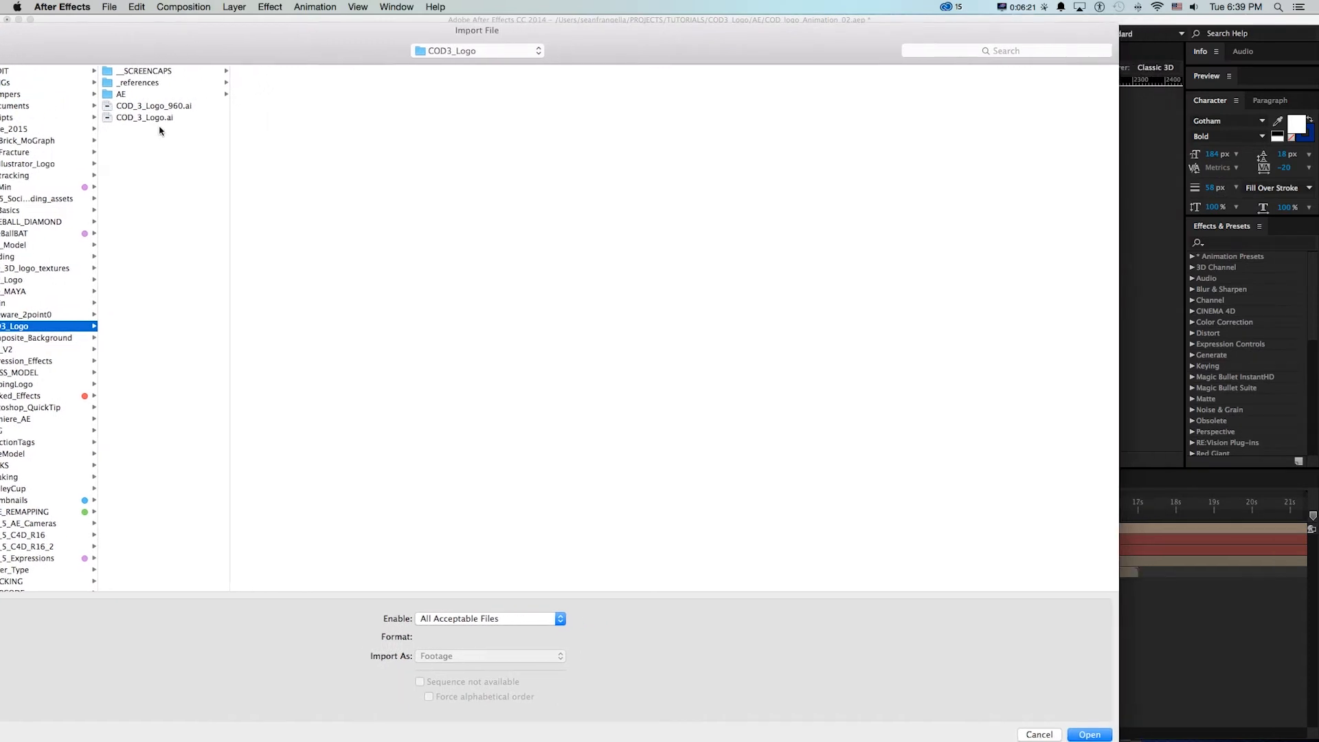
left_click(162, 118)
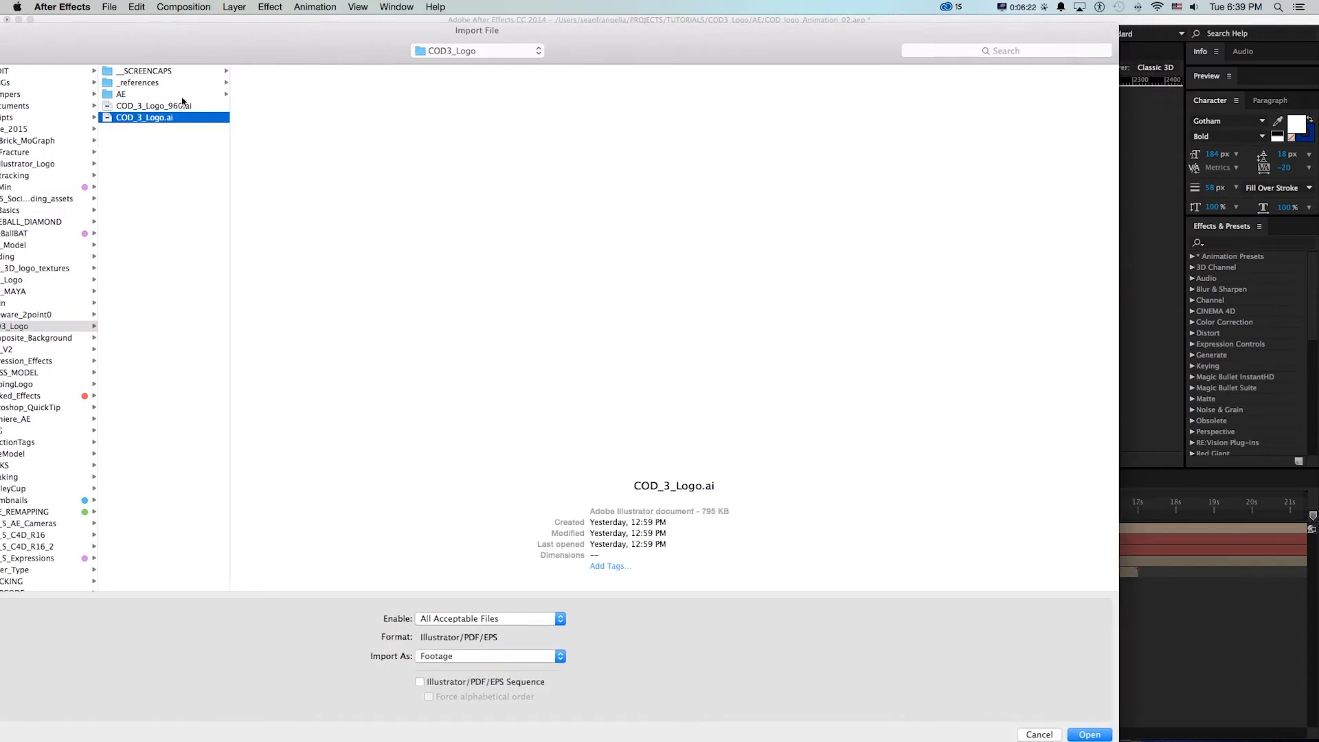
left_click(176, 107)
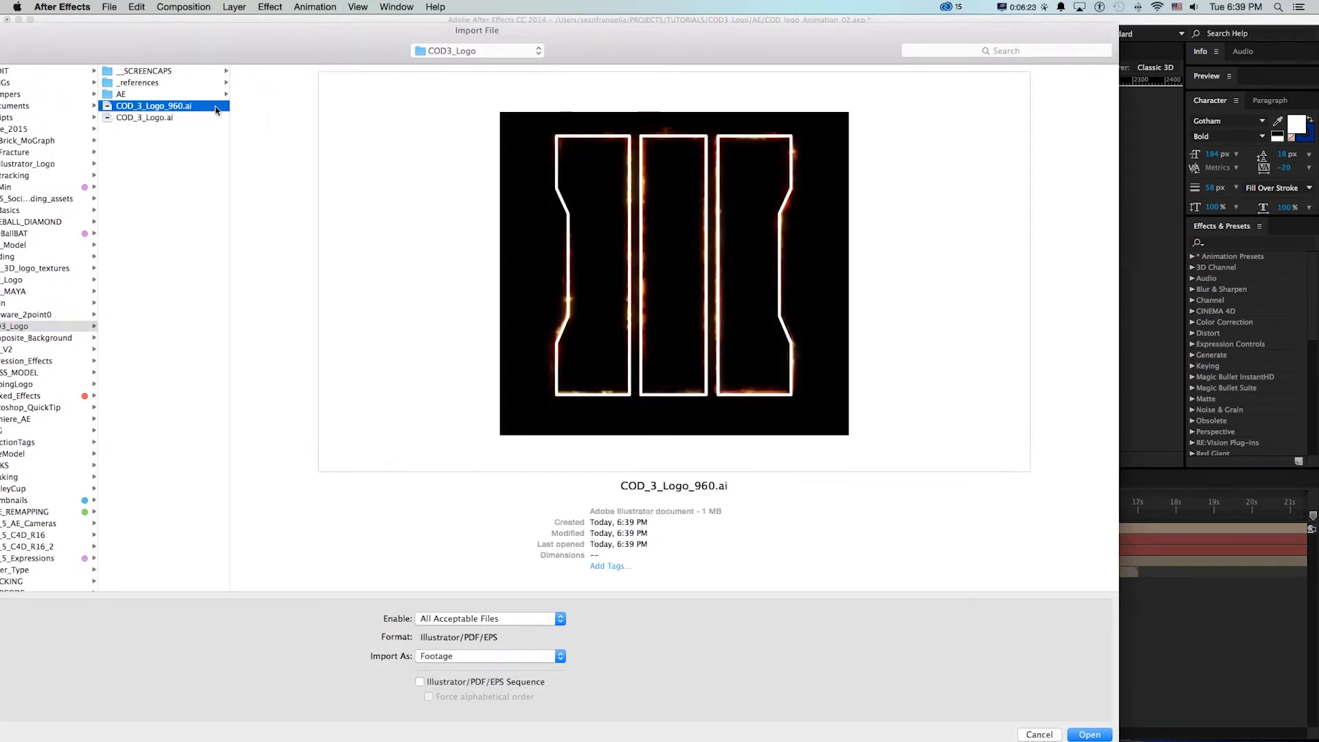
left_click(454, 655)
left_click(451, 679)
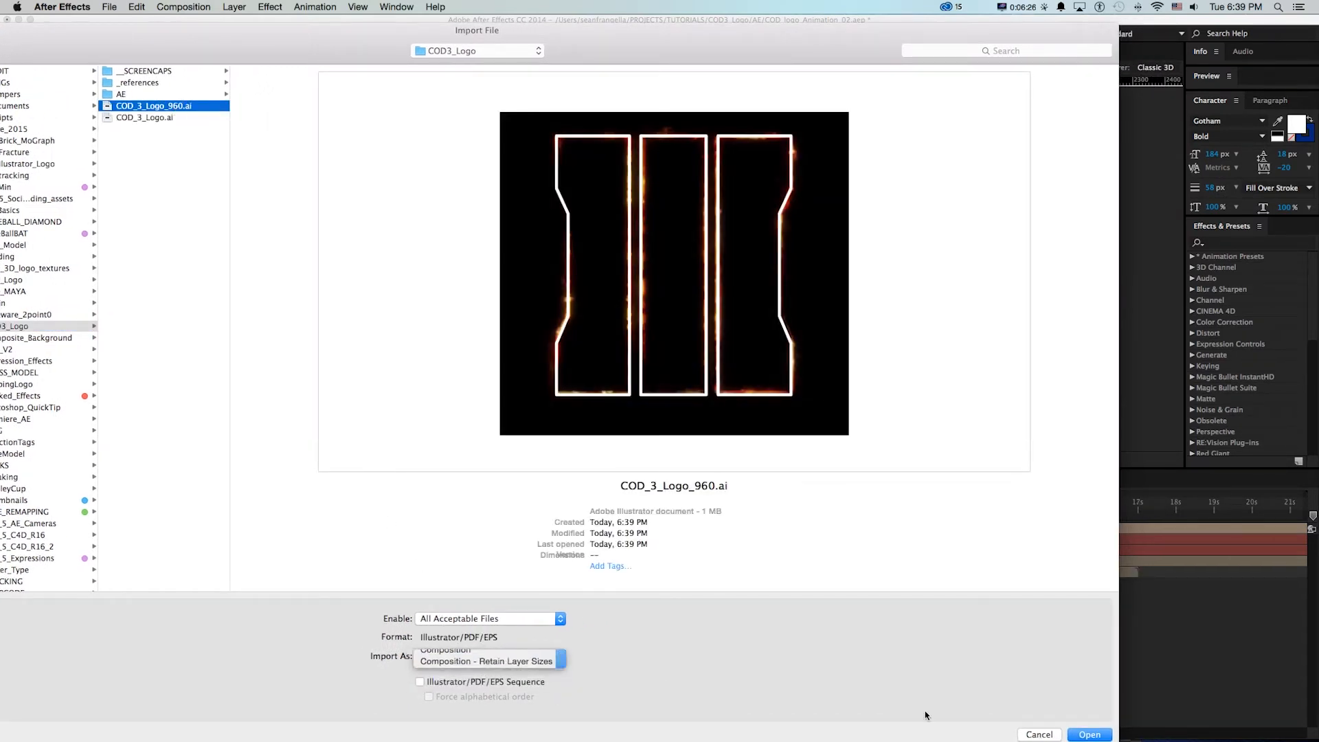
left_click(1089, 734)
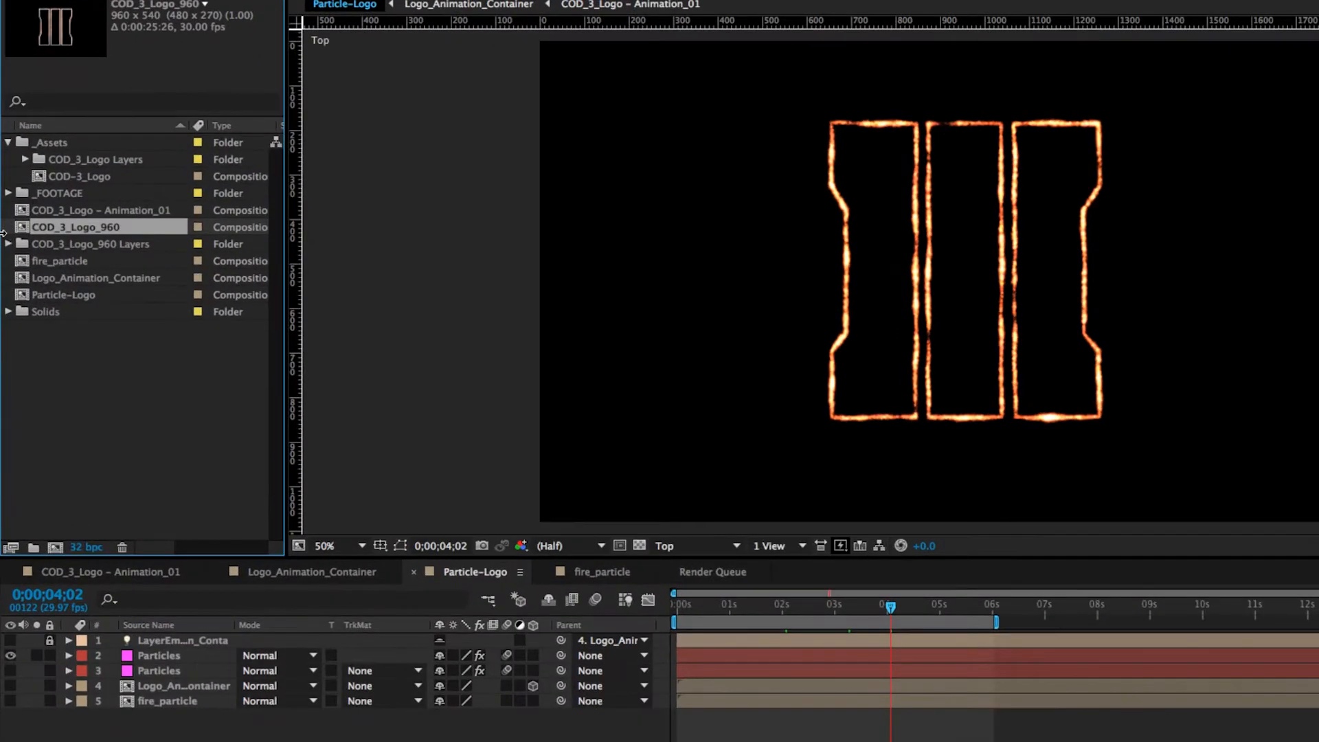
Open the COD_3_Logo_960 composition and examine its imported layer files and their sizes
double_click(19, 227)
left_click(10, 243)
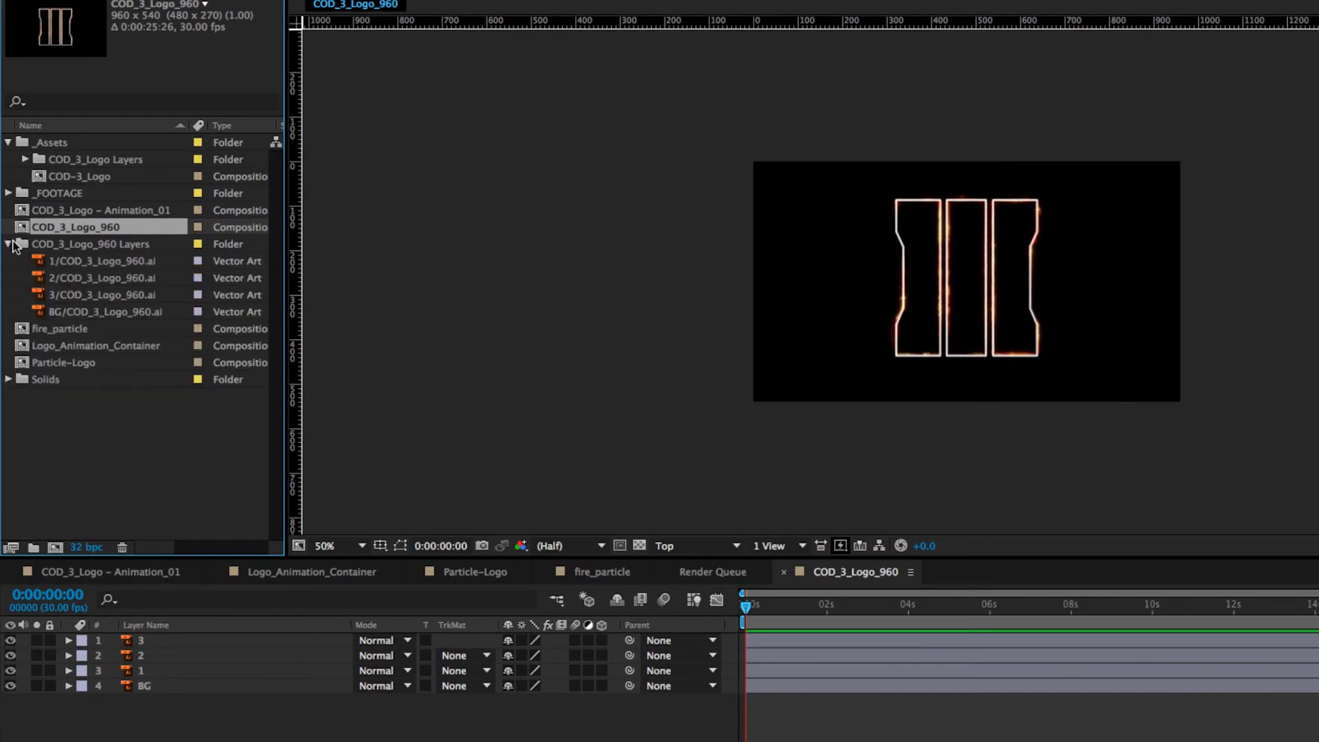
left_click(68, 261)
left_click(68, 295)
left_click(63, 263)
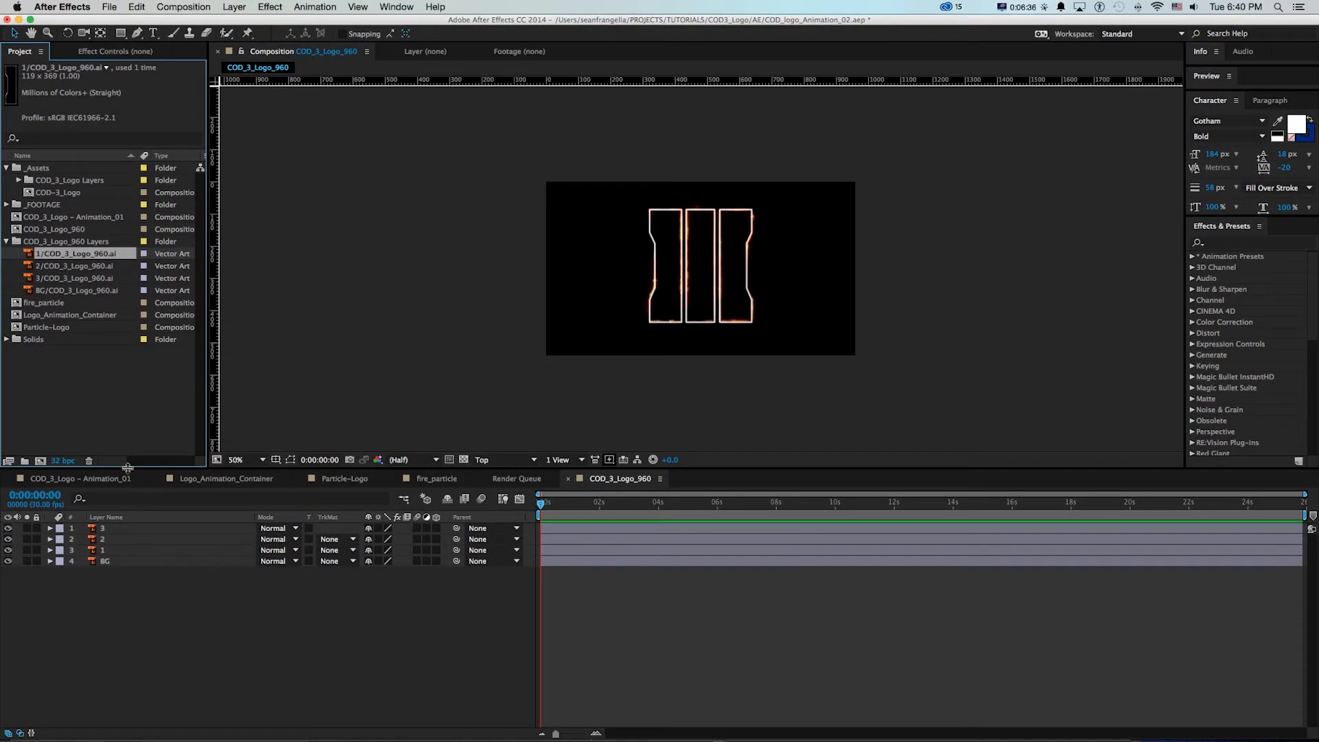
left_click(107, 528)
left_click(6, 241)
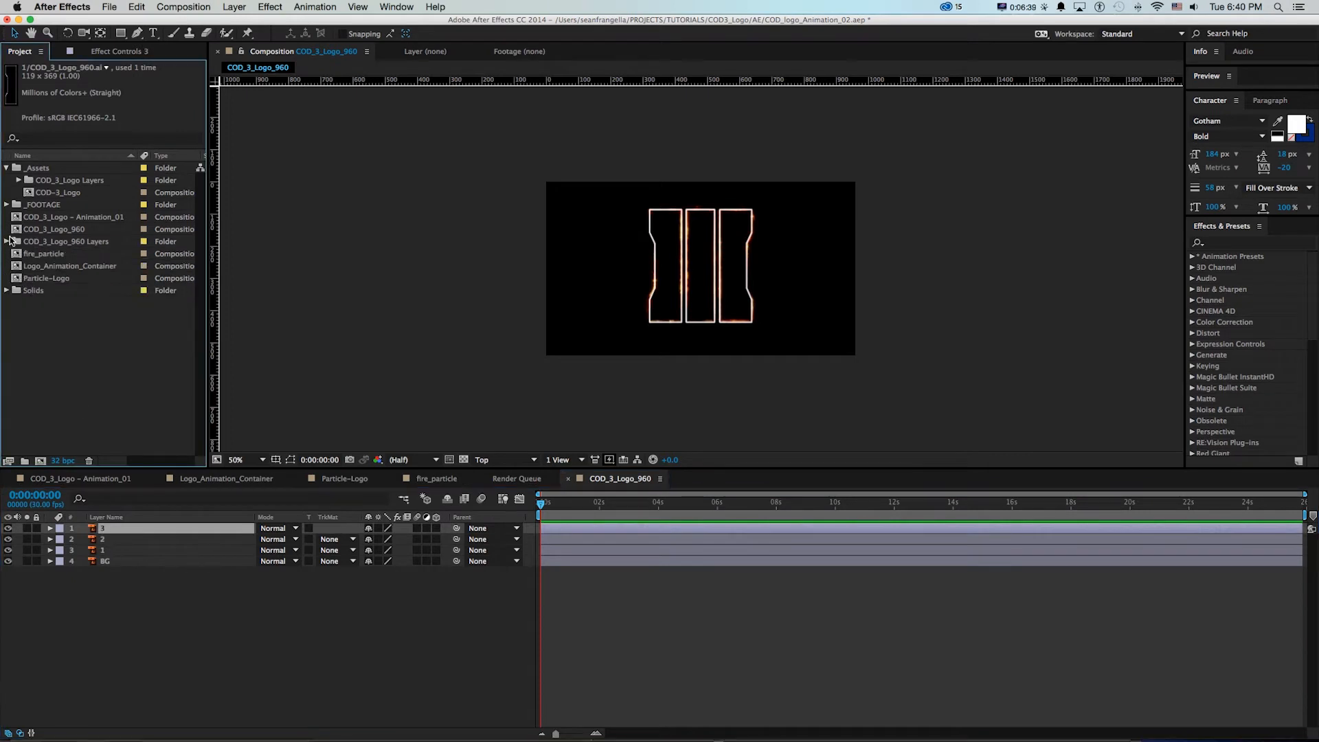
Duplicate the COD_3_Logo_960 composition and name the copy COD_3_Logo_960_Animation
left_click(21, 229)
key("super+d")
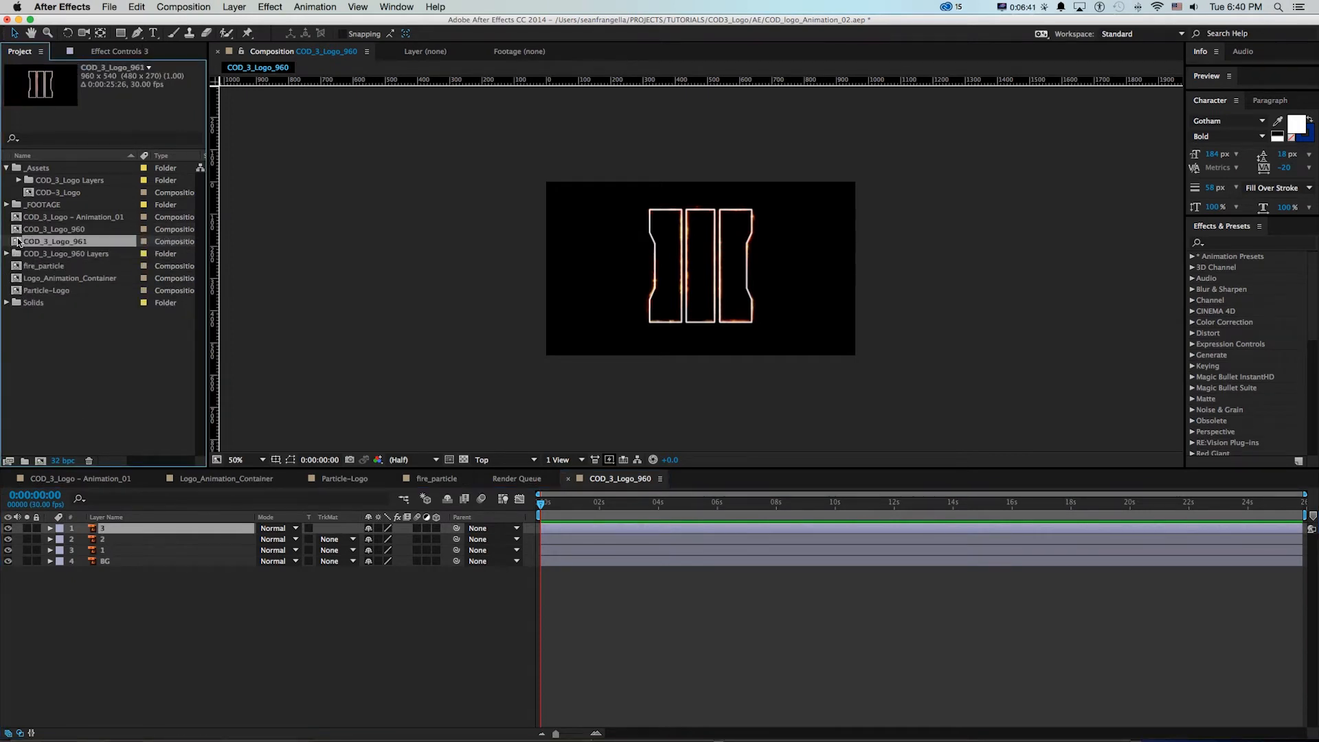
key("Return")
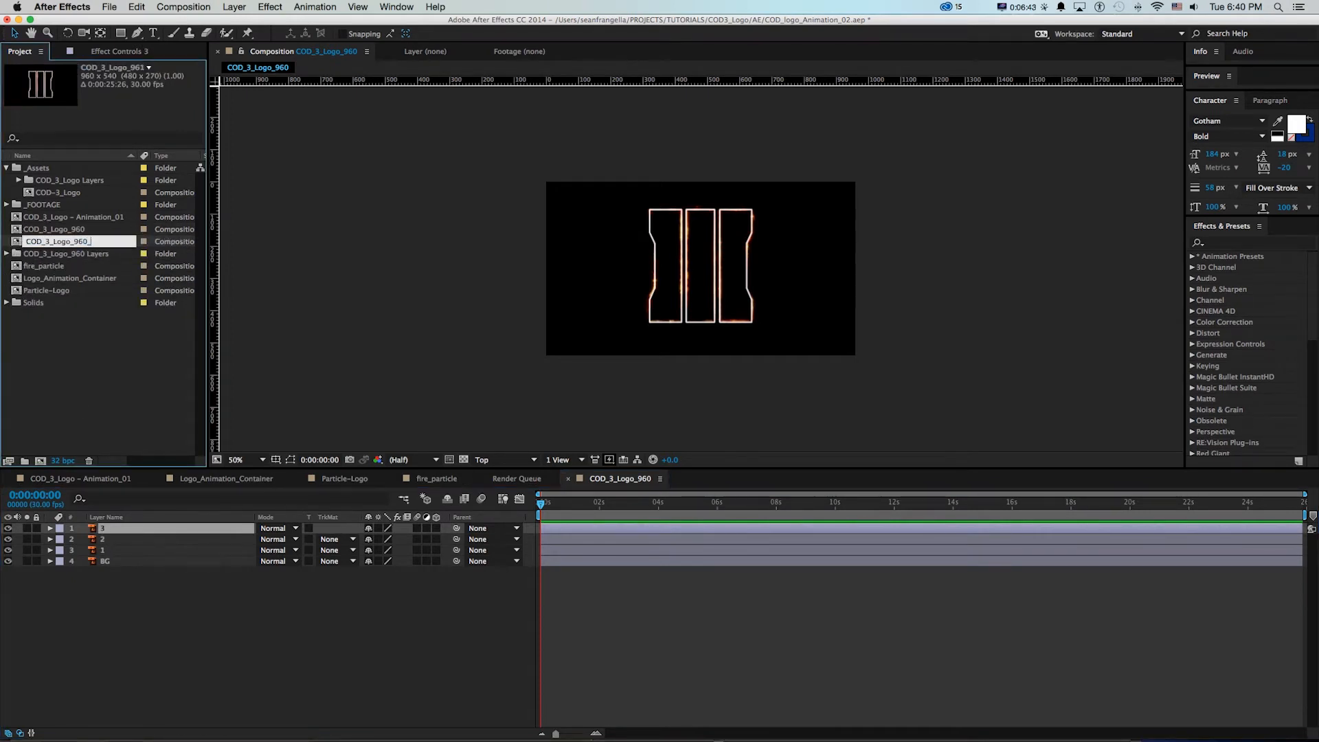
key("Return")
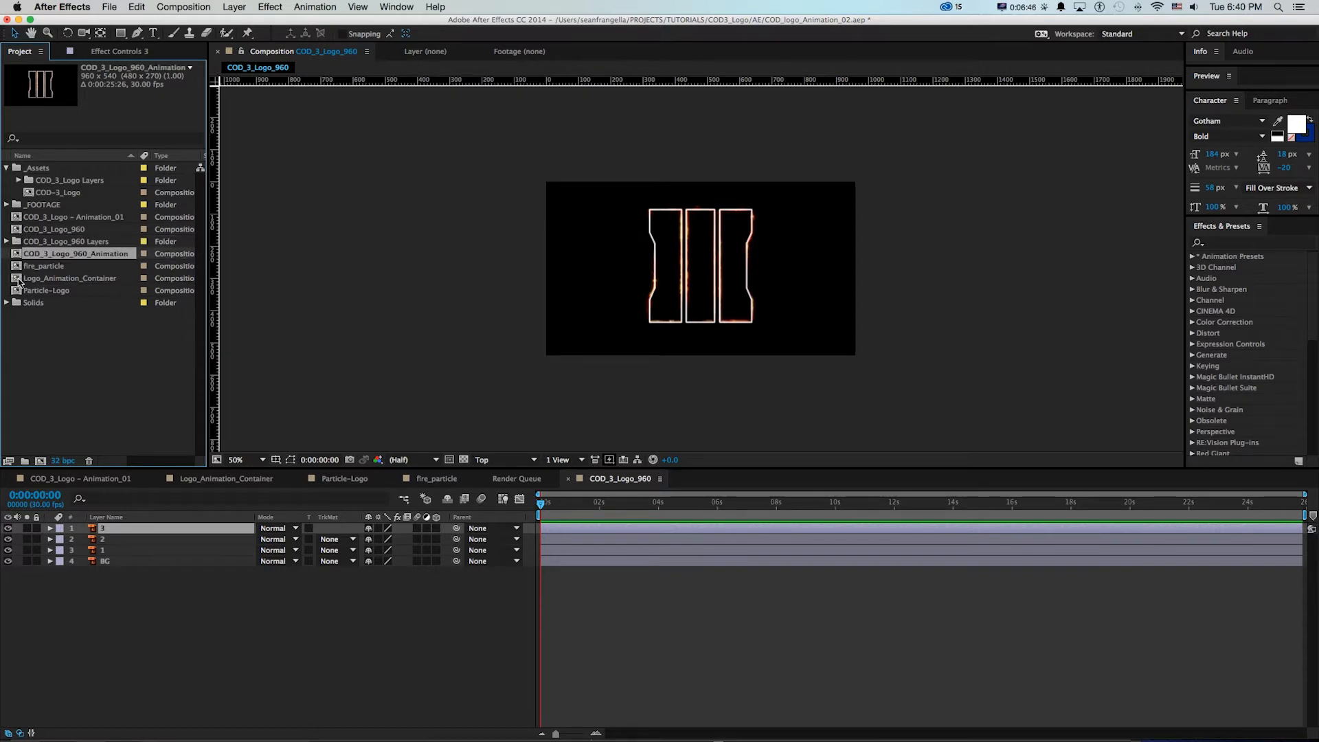
Create a project folder named 960x540 and move the COD_3_Logo_960_Animation composition into it
left_click(25, 460)
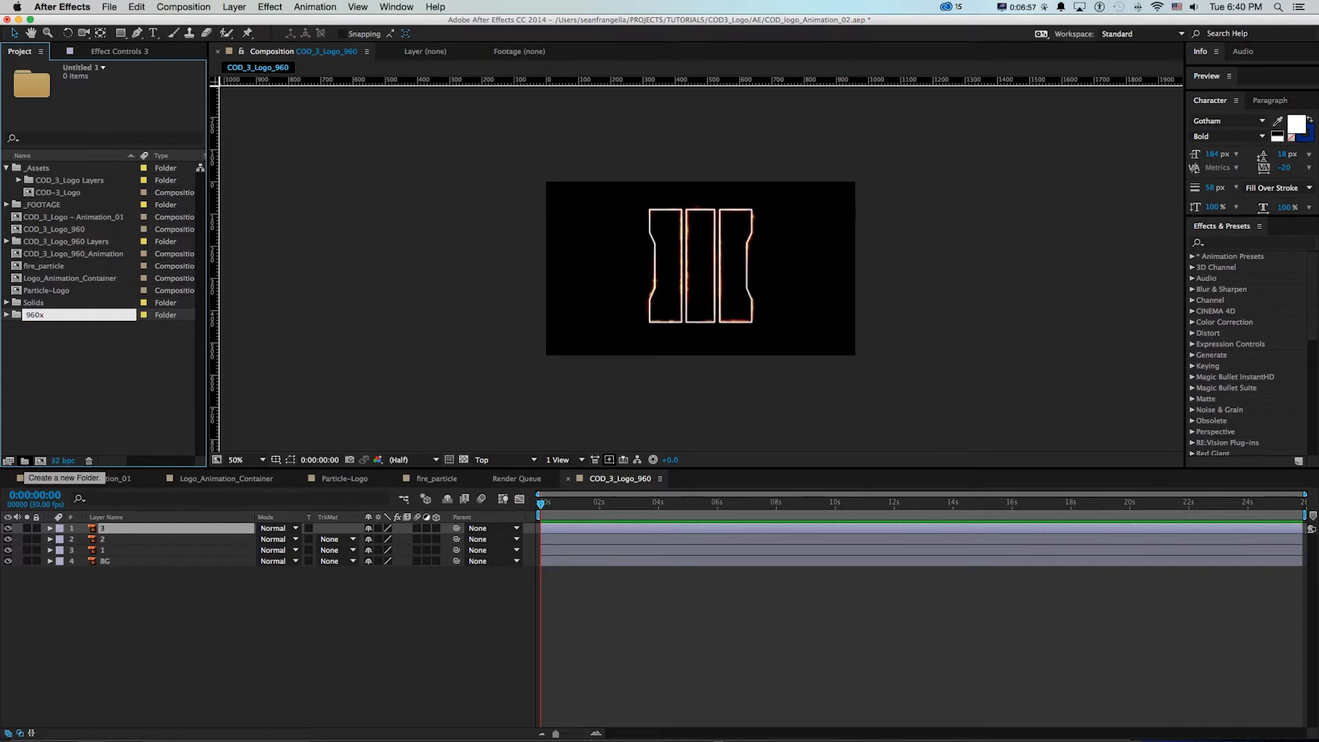
key("Return")
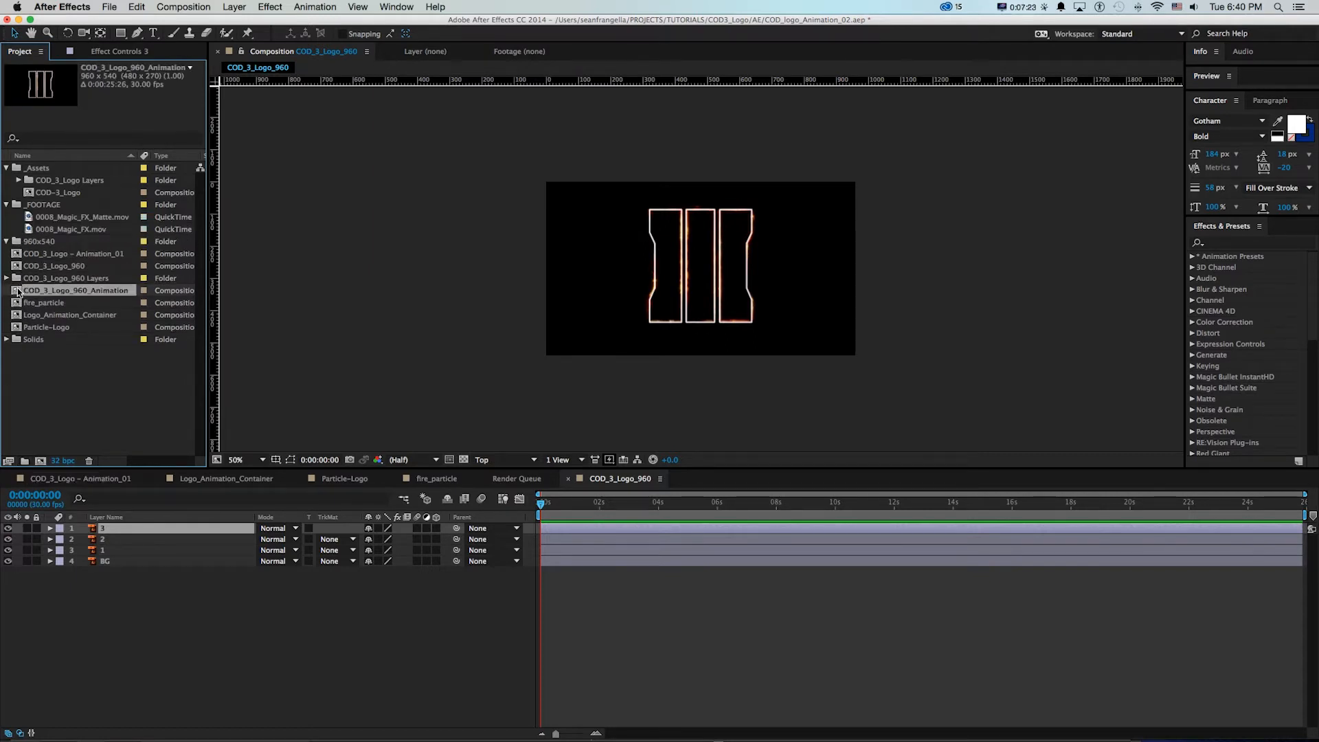
left_click_drag(18, 291, 26, 243)
left_click(7, 242)
In the COD_3_Logo_960_Animation composition, delete the BG layer and give the three bar layers an orange label
double_click(76, 253)
left_click(110, 562)
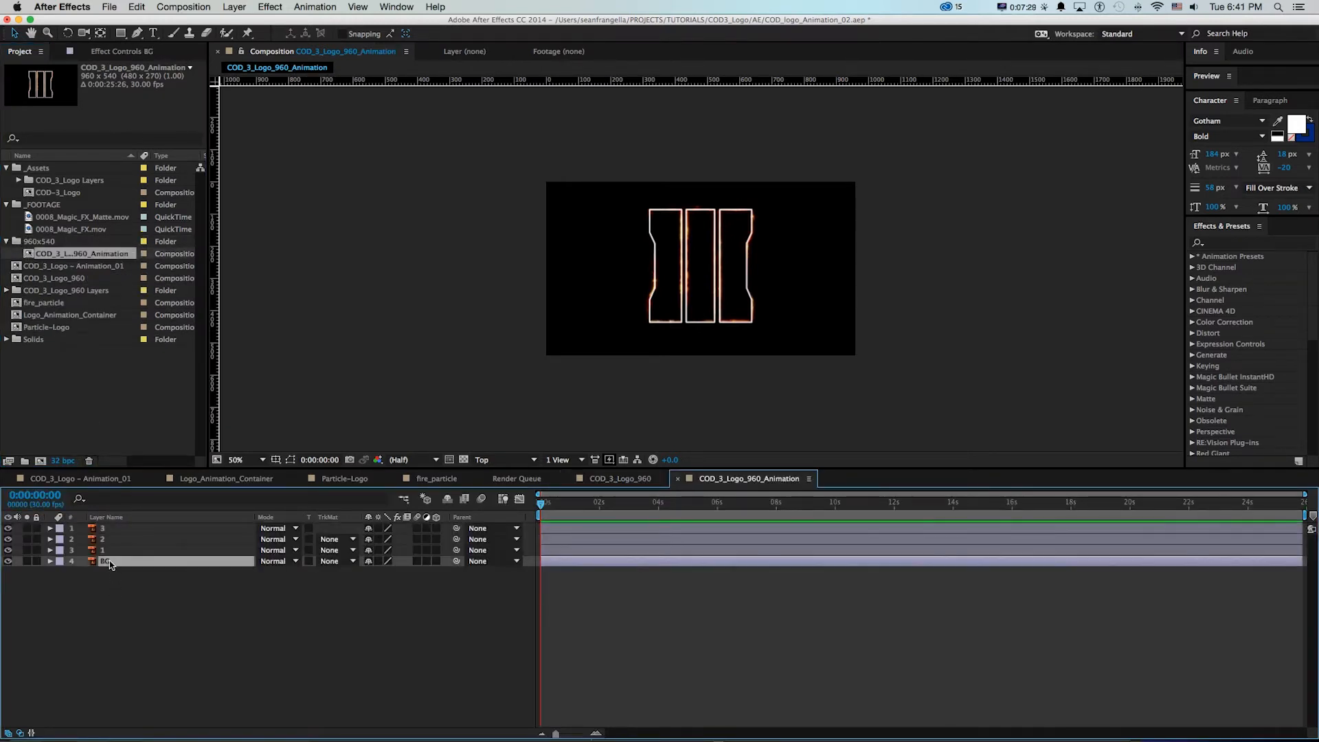
key("Delete")
key("super+a")
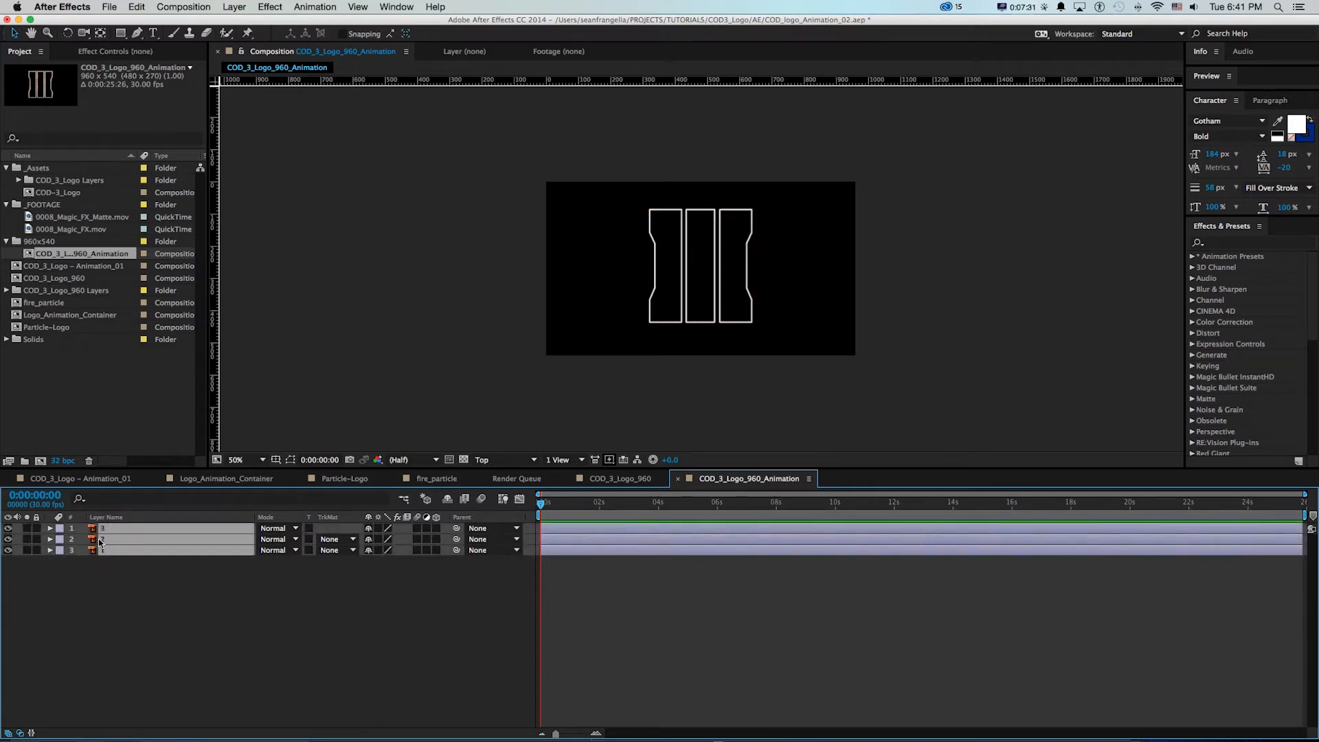
left_click(61, 550)
left_click(76, 665)
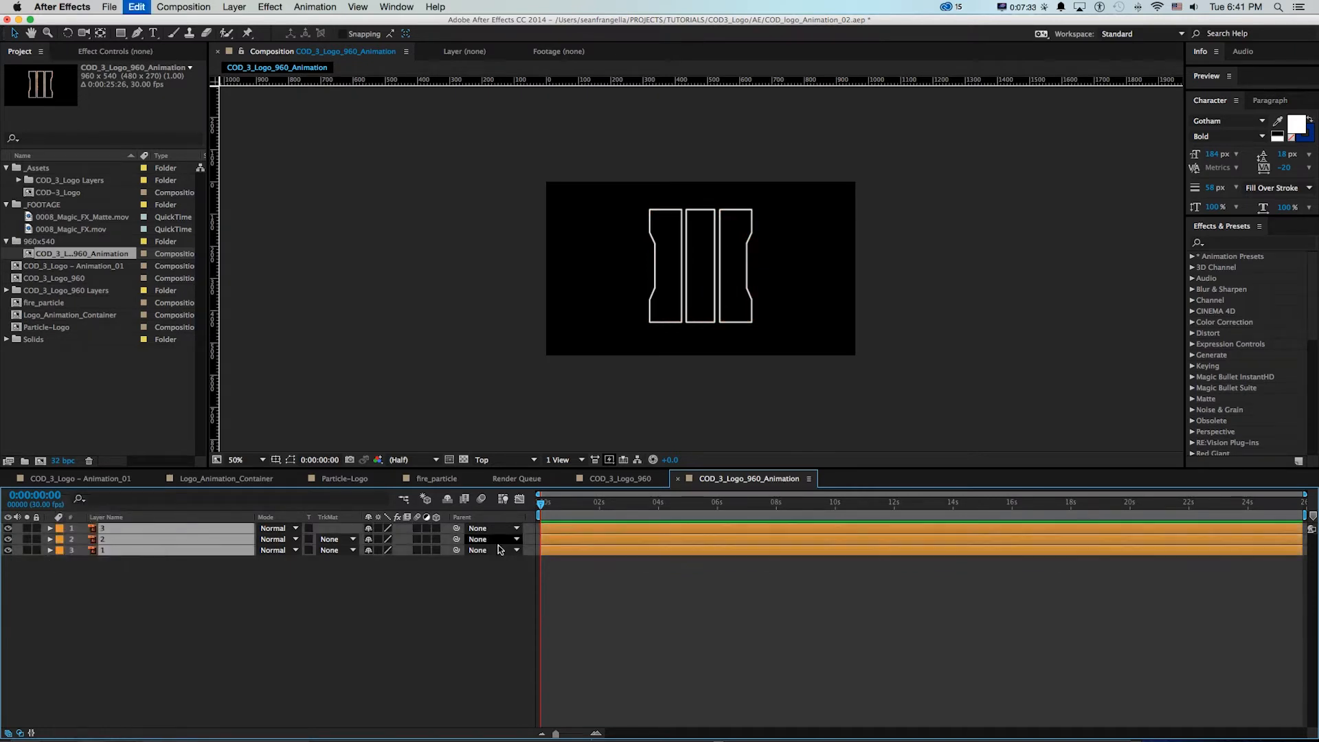
Switch to QuickTime Player to review how the bars move in Particle-Logo.mp4, and return to After Effects
key("z")
left_click(686, 254)
left_click_drag(680, 259, 677, 250)
key("super+Tab")
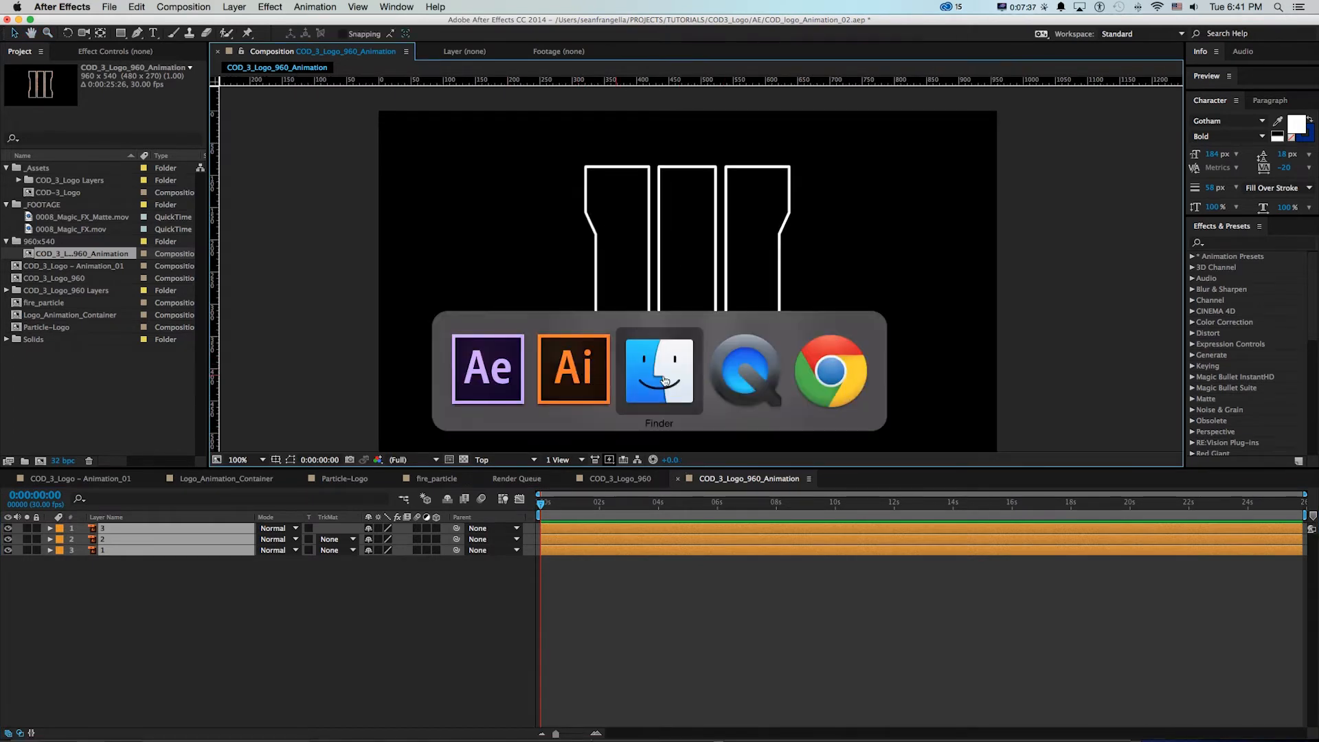
left_click(729, 380)
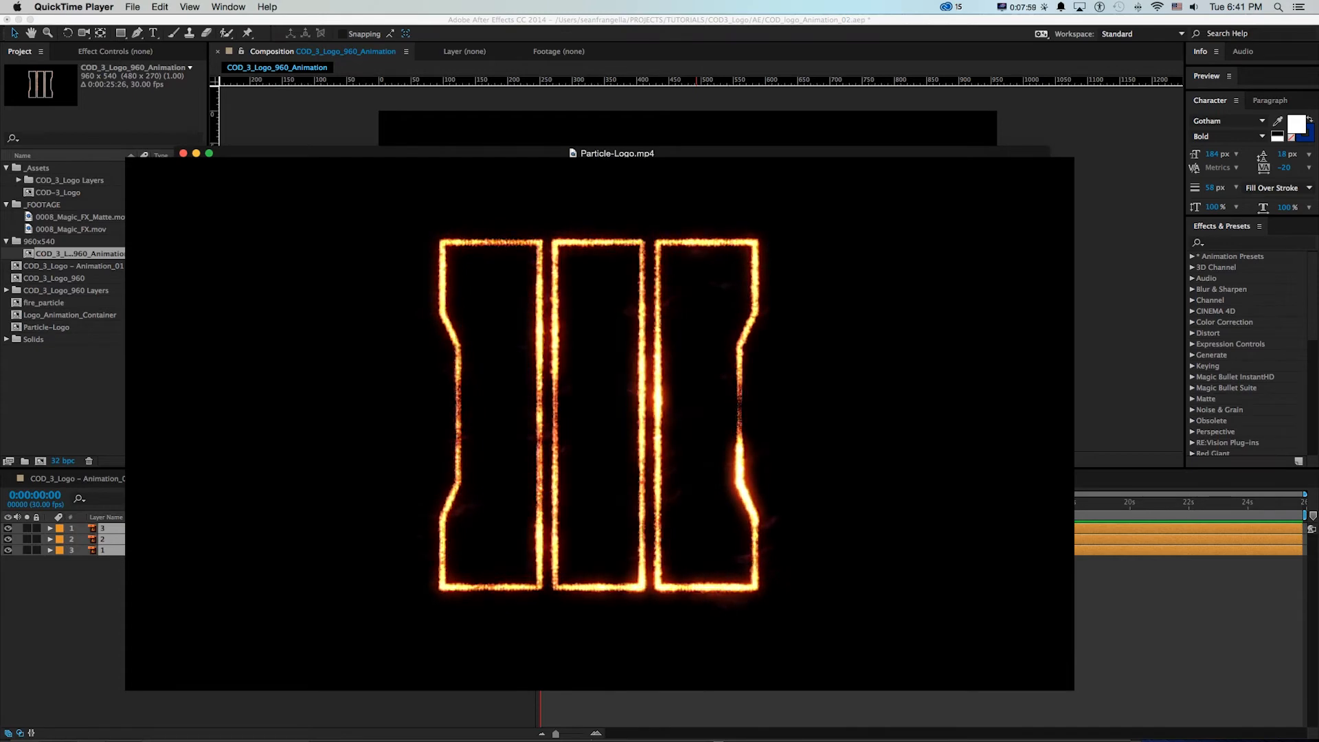
key("super+Tab")
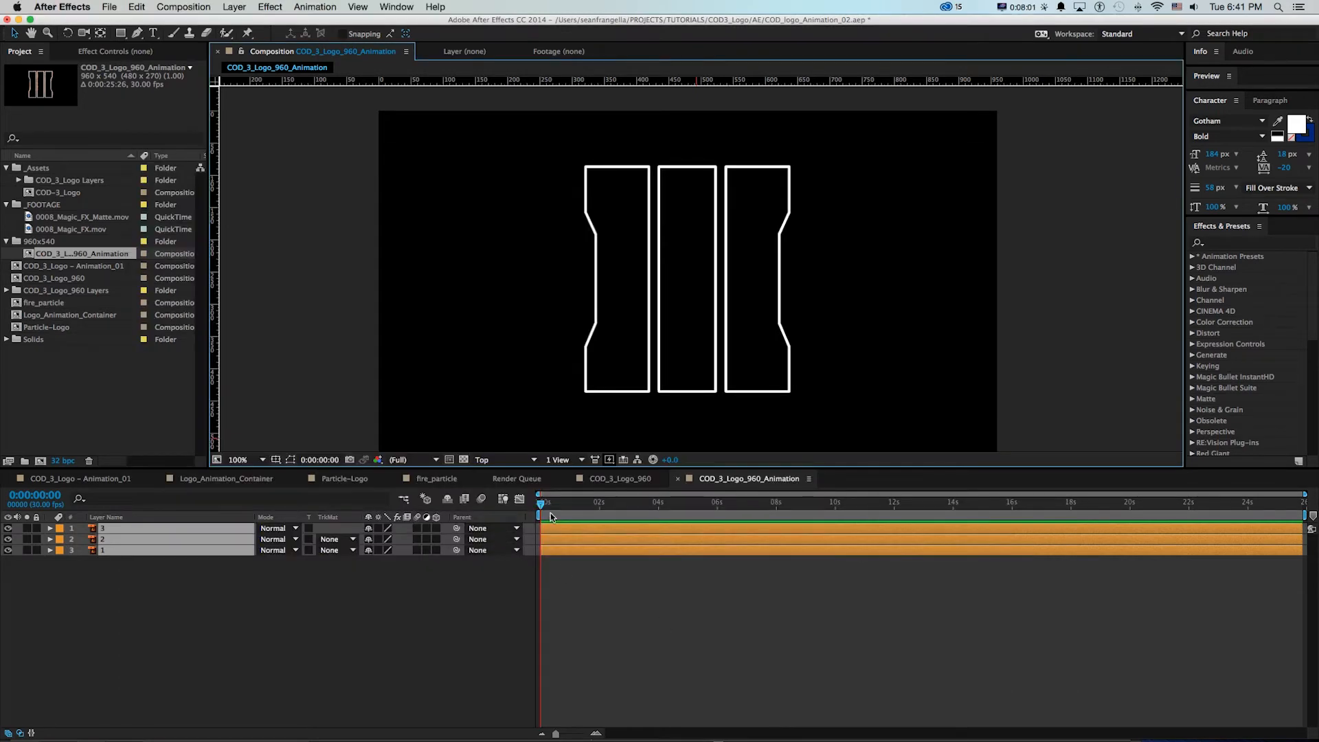
Set Position keyframes for layers 1 and 3 at 4 seconds
left_click(658, 505)
left_click(200, 603)
left_click(110, 552)
left_click(106, 529, "super")
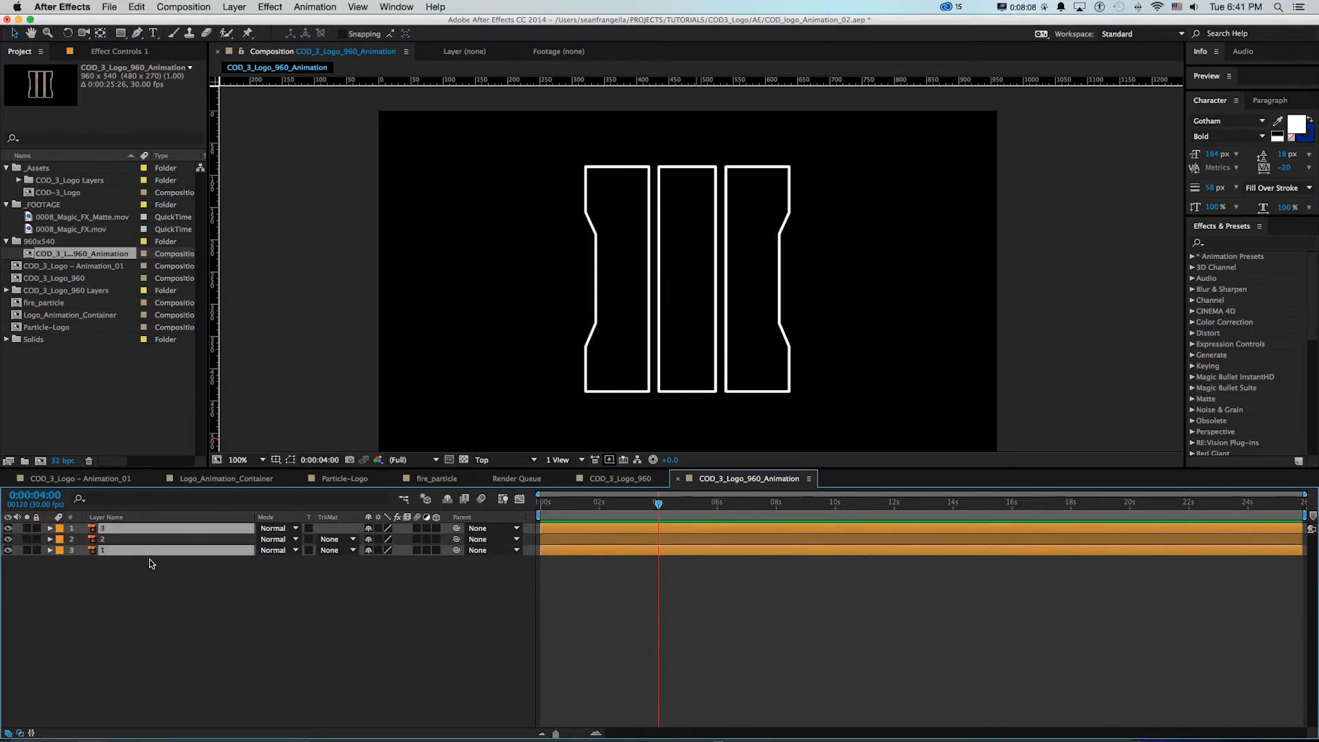
key("p")
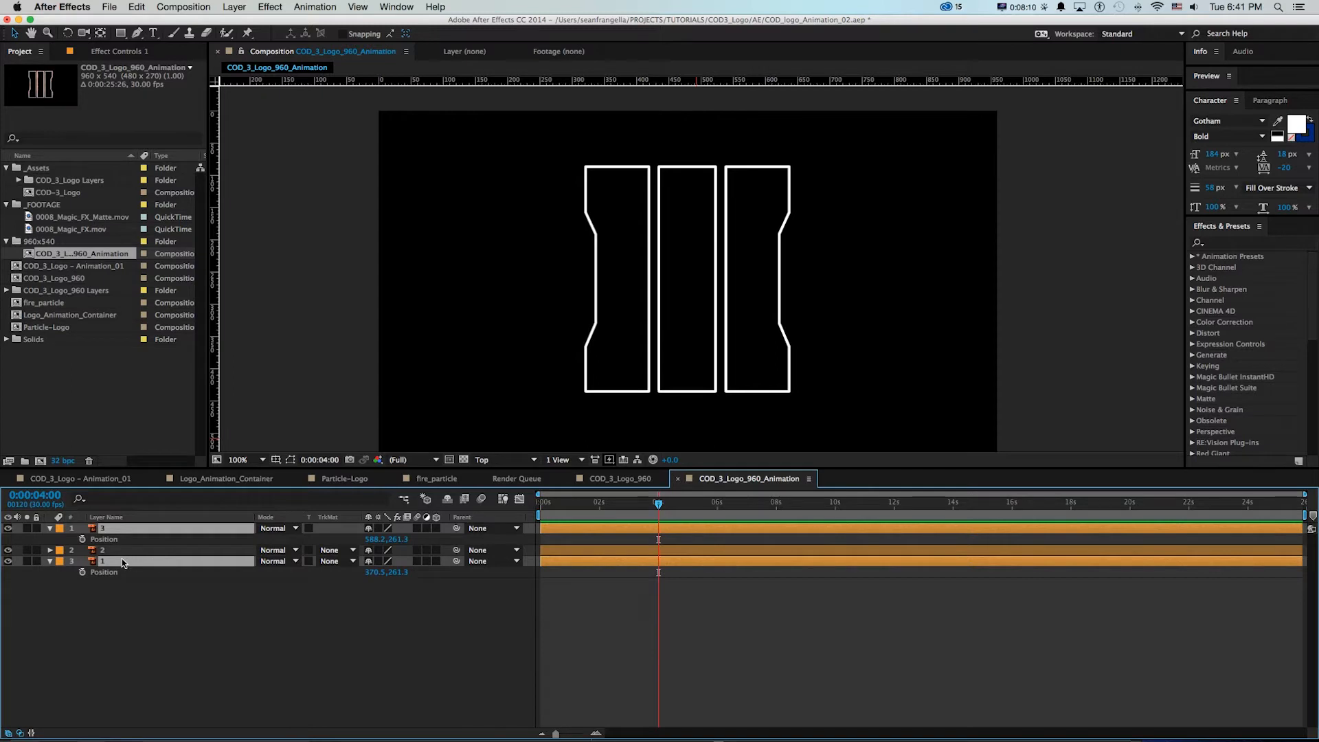
left_click(81, 539)
left_click(83, 572)
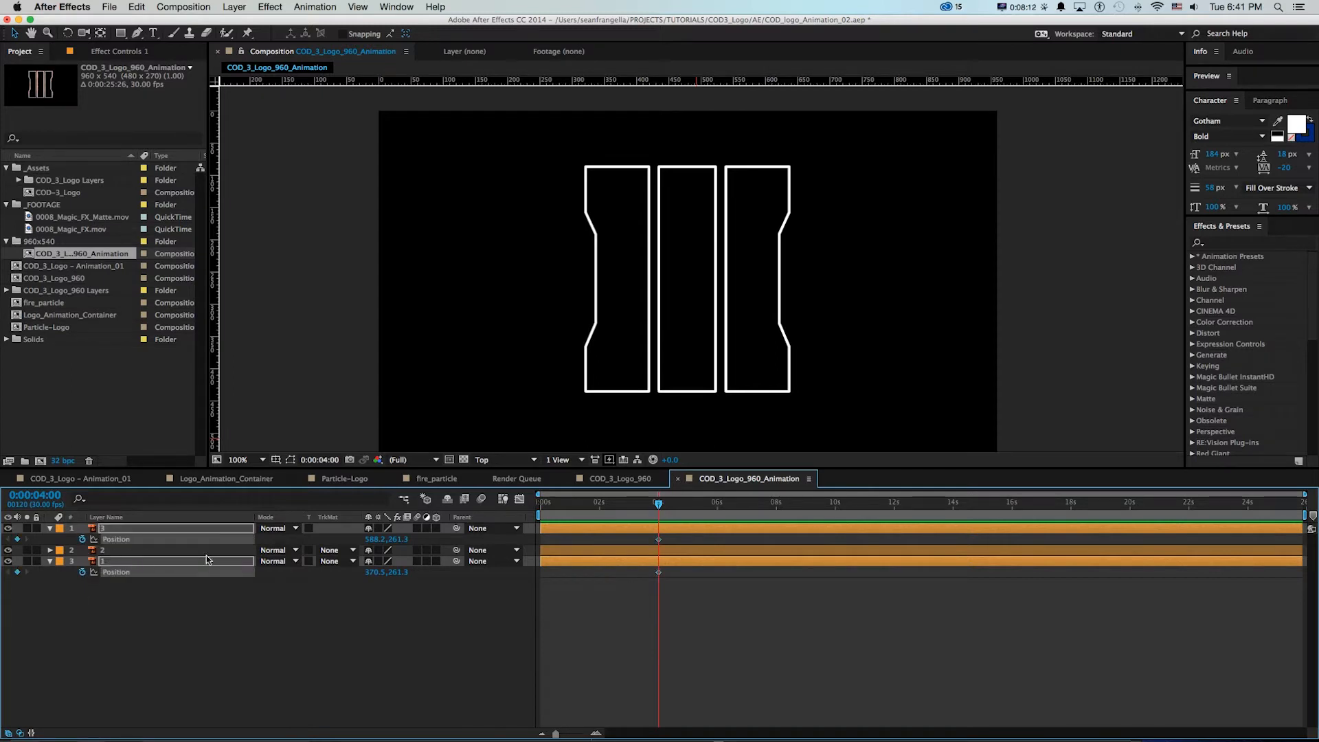
With the time at 0:00:01:15, place a vertical guide through the middle bar's centre and select layer 3
left_click(581, 503)
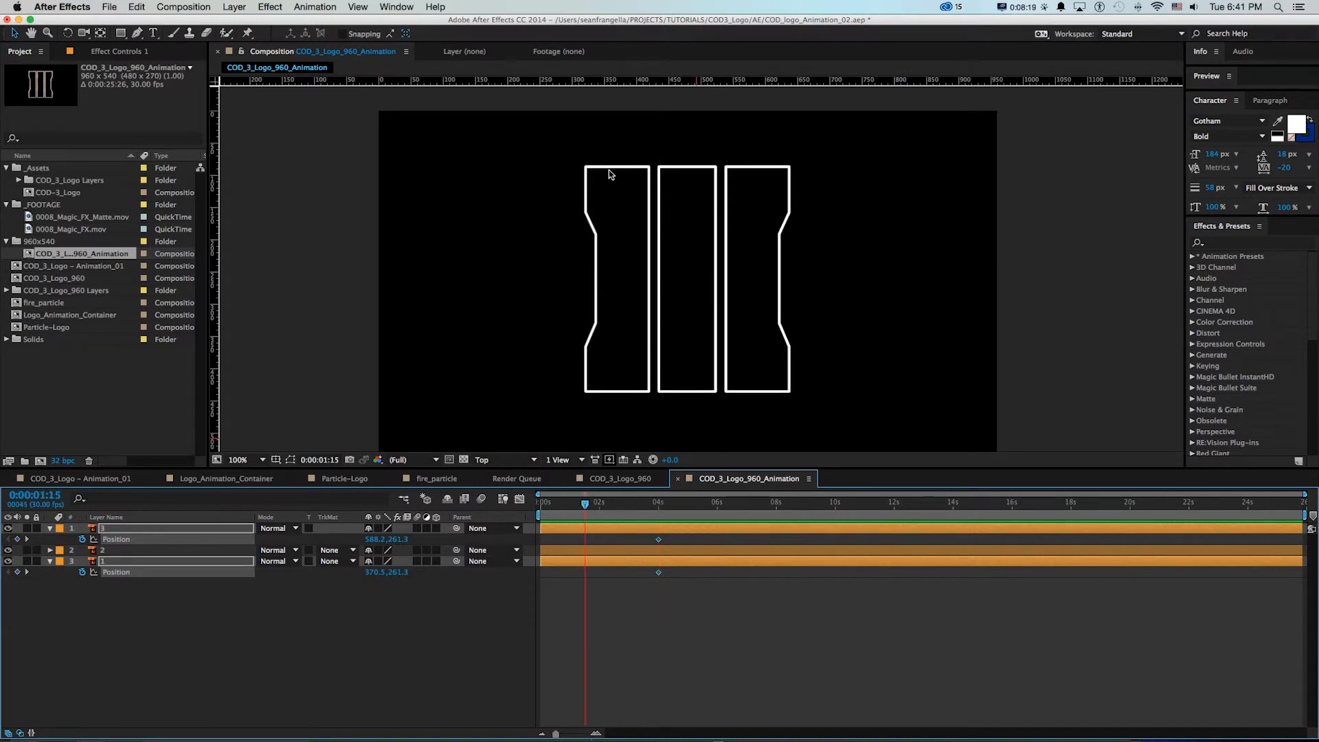
key("super+Tab")
left_click(641, 615)
left_click(682, 390)
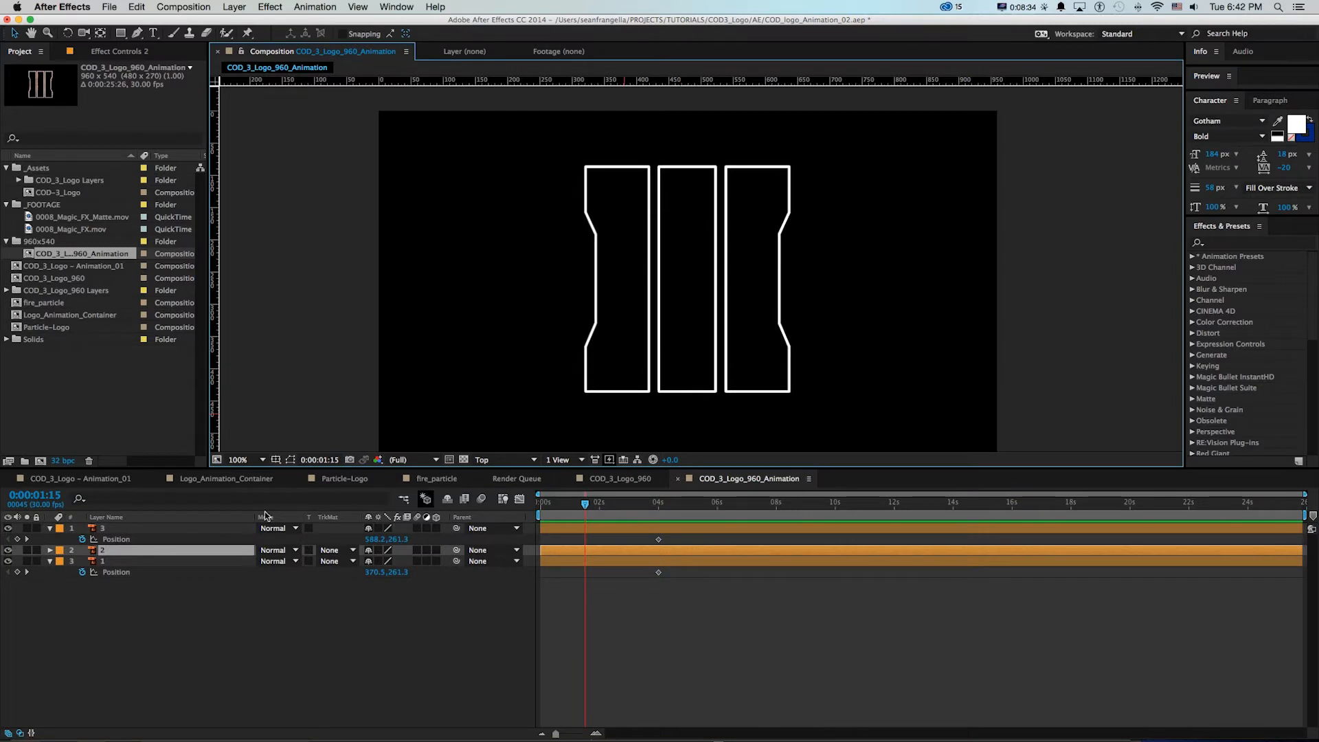
left_click_drag(211, 234, 686, 228)
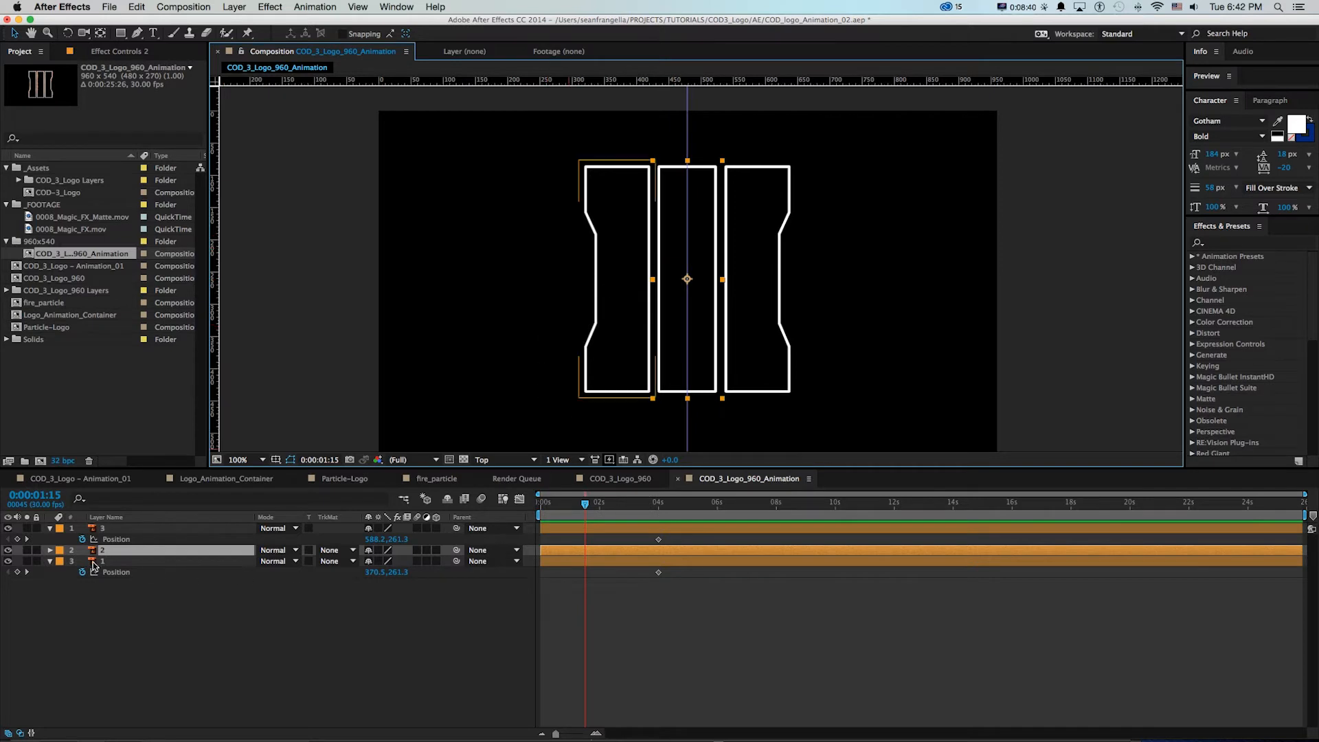
left_click(105, 528)
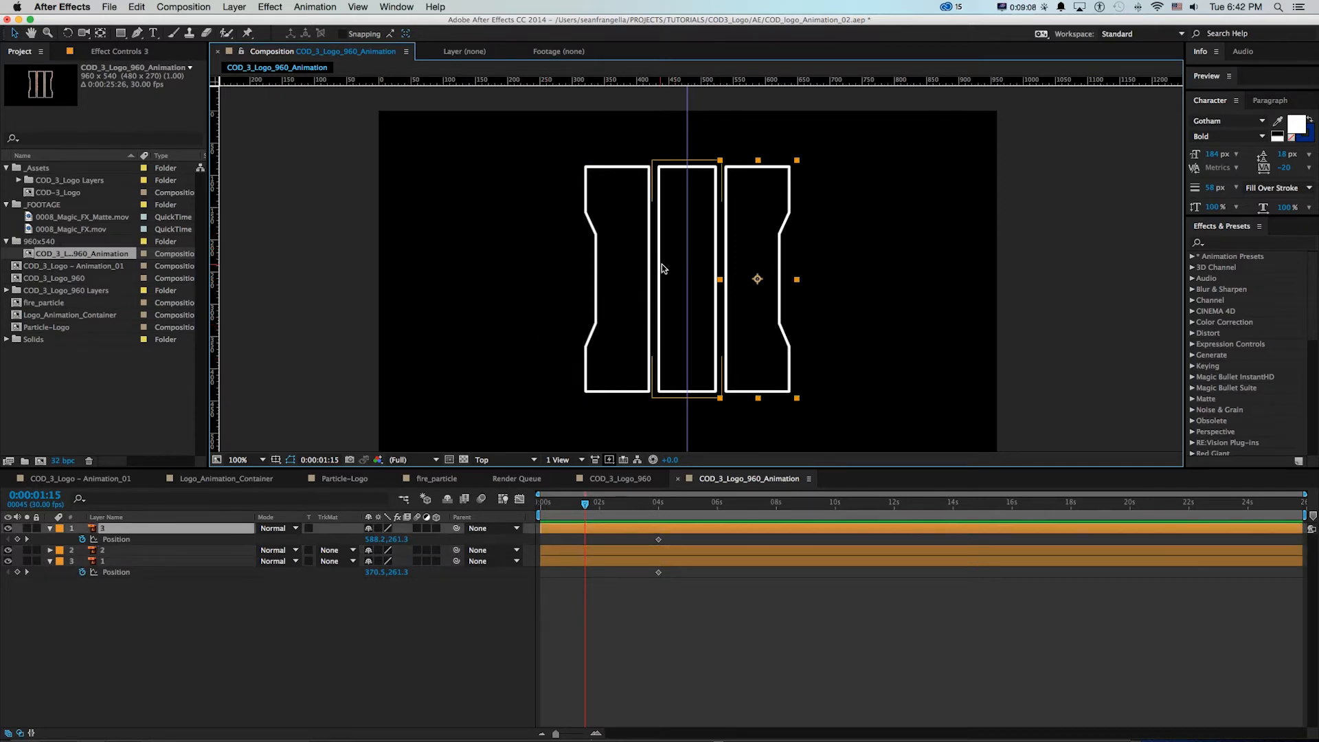
Hide layer 2 and move the side bars toward the centre guide at 0:00:01:15, layer 3 to X 550.8 and layer 1 to X 409.2
left_click(8, 549)
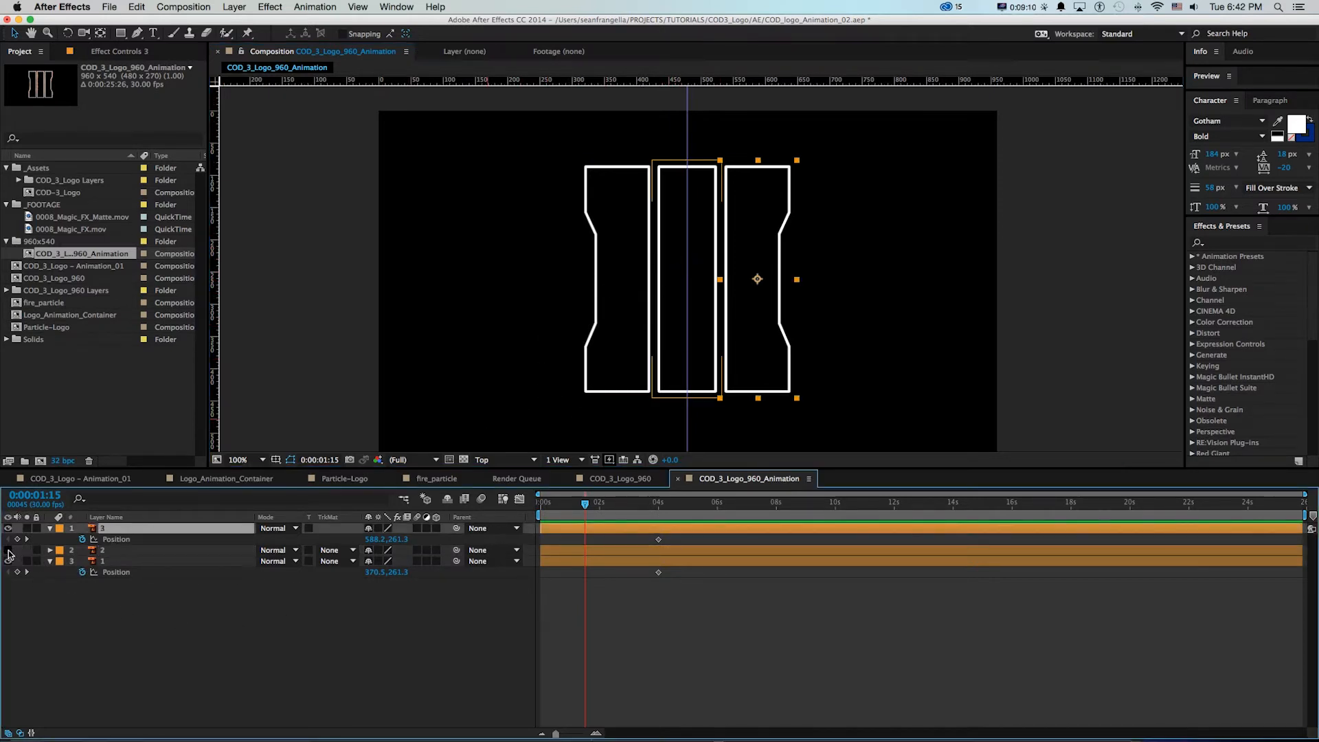
left_click_drag(789, 278, 765, 278)
left_click_drag(640, 234, 661, 234)
key("z")
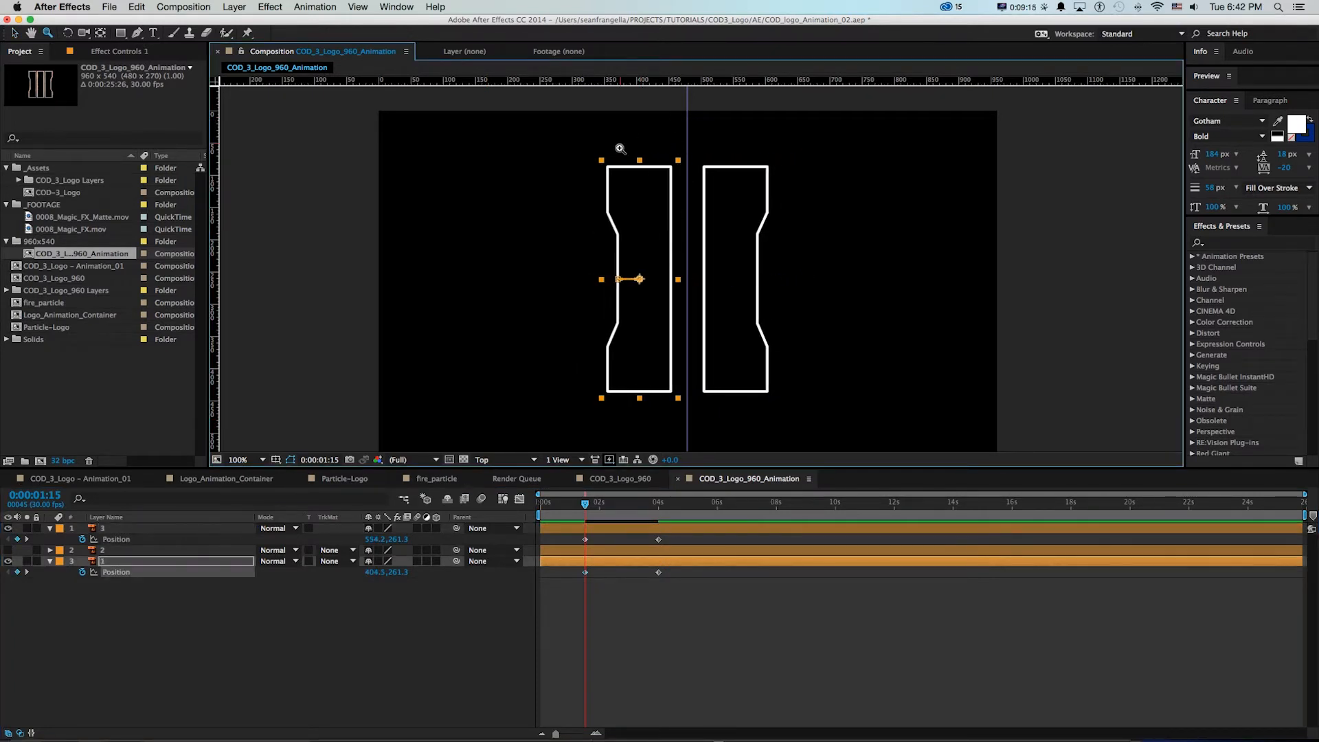
left_click_drag(631, 146, 815, 246)
key("v")
left_click_drag(507, 227, 516, 227)
left_click_drag(717, 236, 765, 168)
scroll(711, 238, "down", 3)
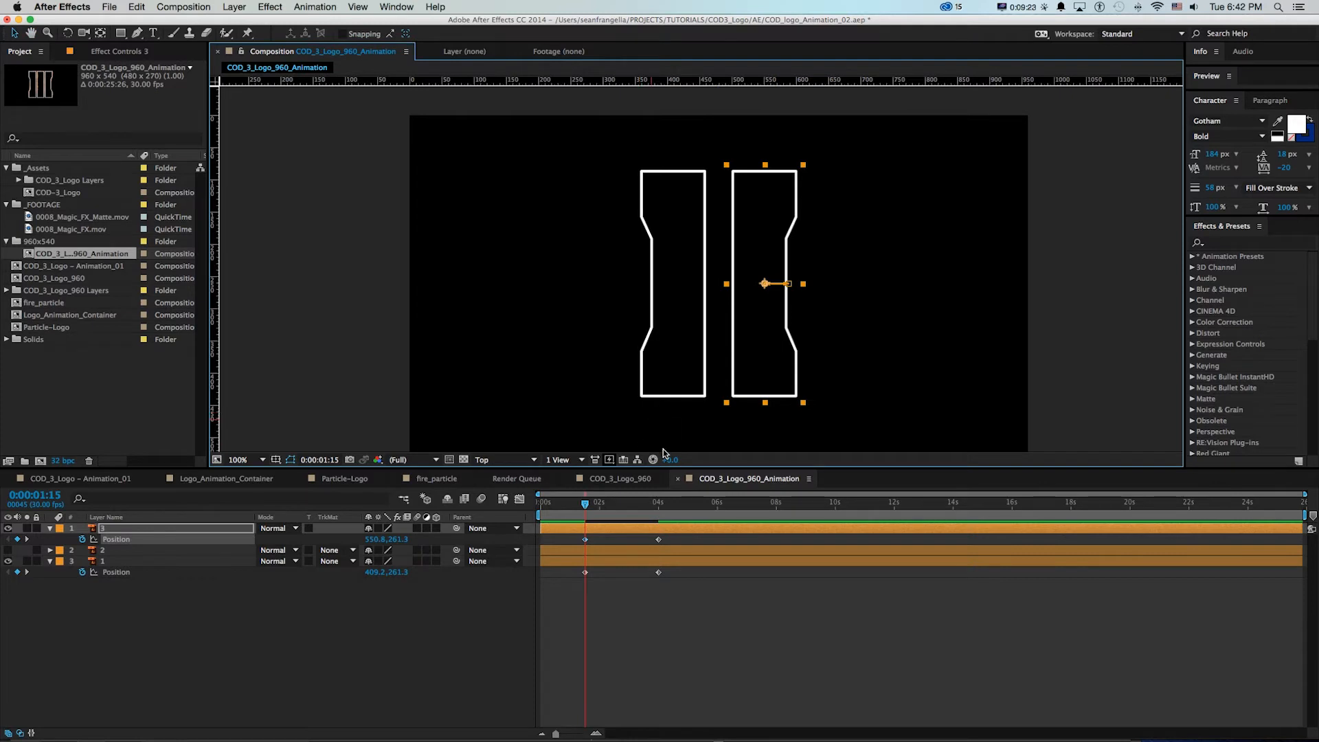
At 0:00:00:00, overlap the side bars with layer 3 at X 507.8 and layer 1 at X 444.2, and end the work area near 0:00:04:06
left_click_drag(586, 512, 494, 510)
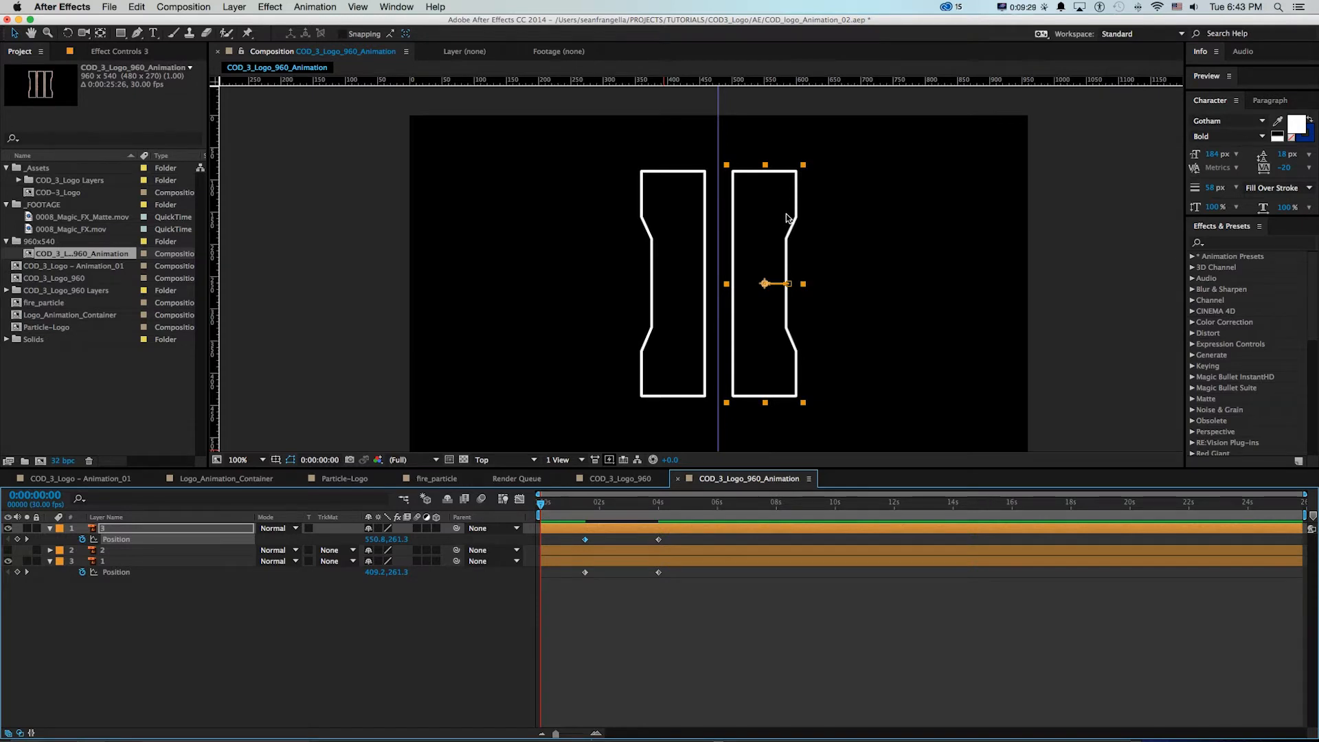
left_click_drag(757, 200, 684, 193)
left_click(666, 197)
left_click(661, 506)
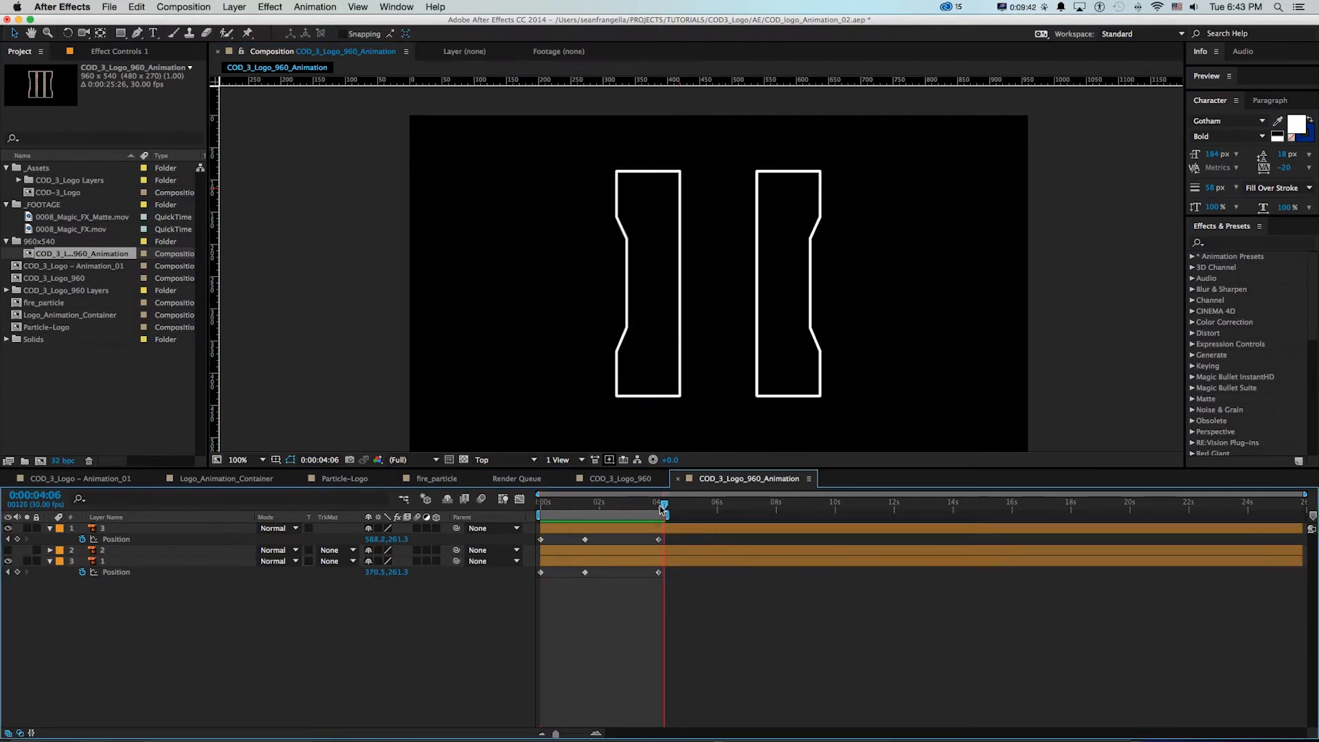
Preview the bars' motion and compare it with Particle-Logo.mp4 in QuickTime Player, then return to After Effects
key("space")
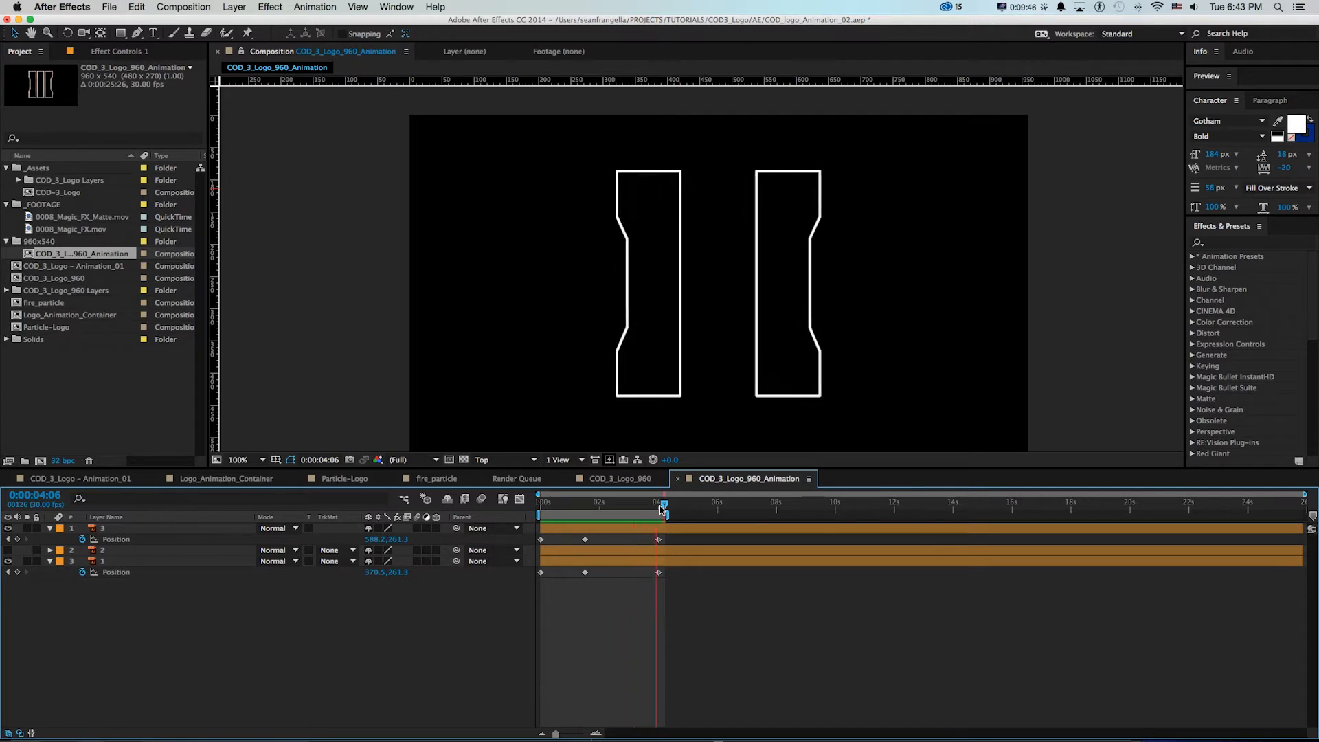
key("space")
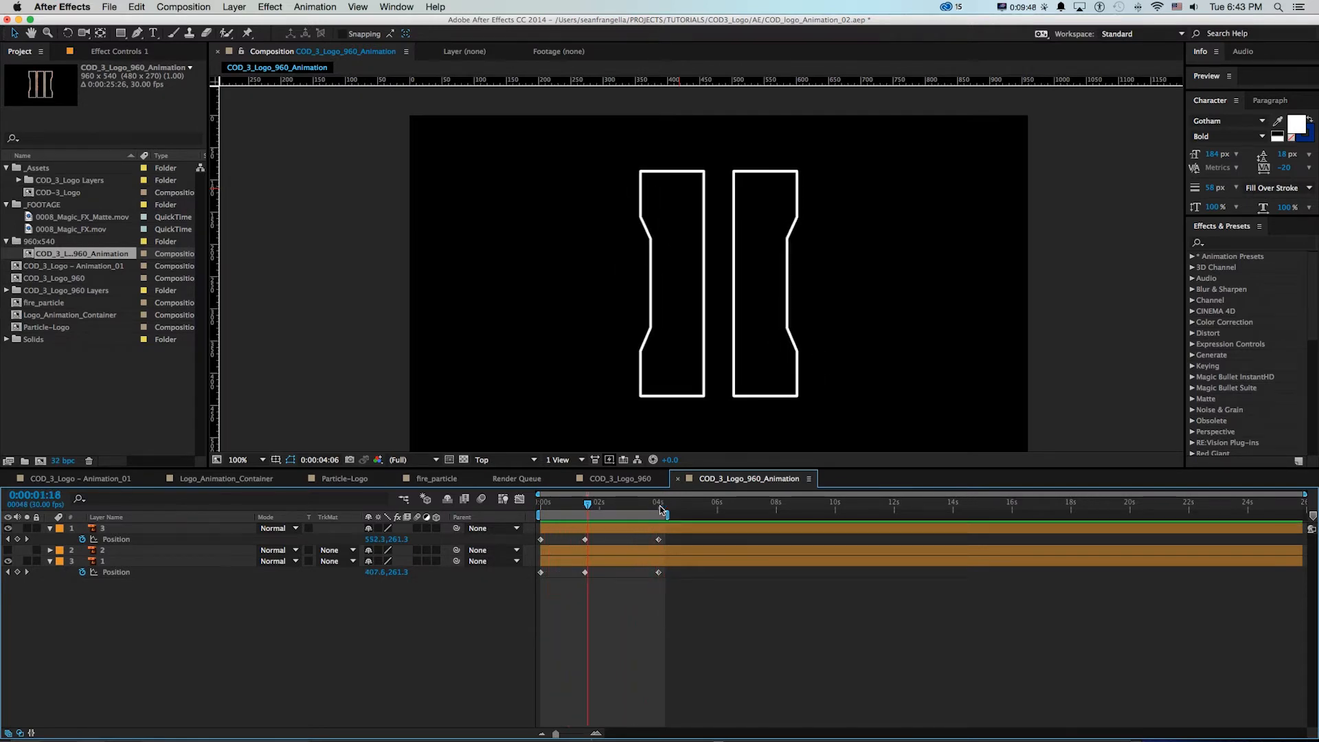
key("super+Tab")
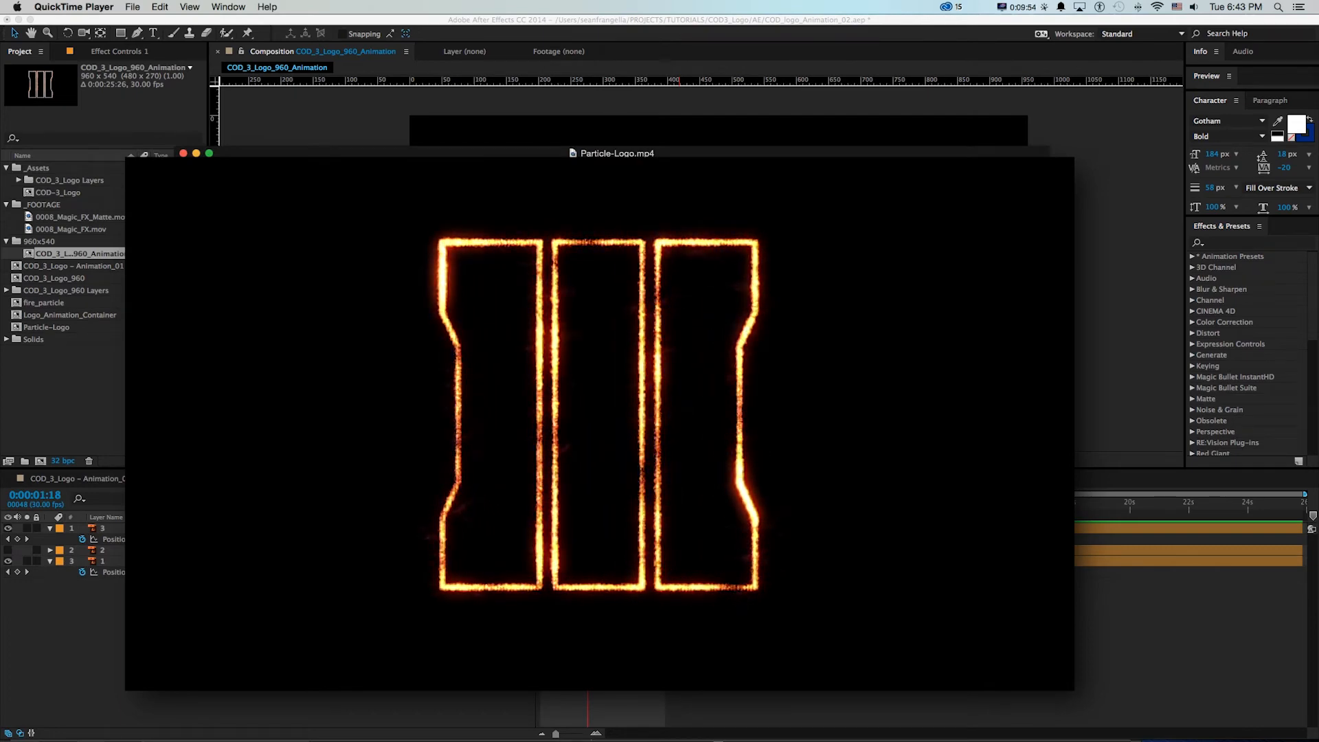
key("super+Tab")
Apply Easy Ease In to the 4-second Position keyframes of layers 1 and 3
left_click_drag(675, 531, 631, 597)
right_click(654, 541)
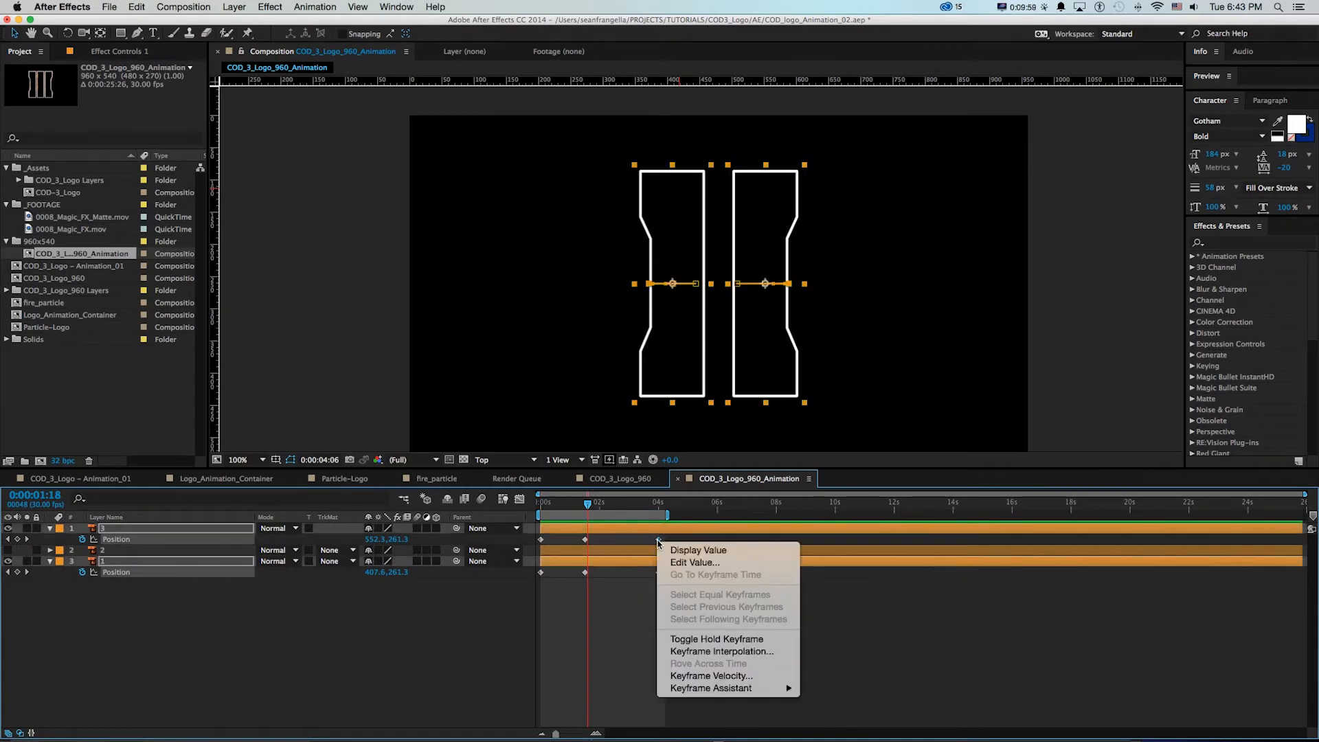
mouse_move(713, 684)
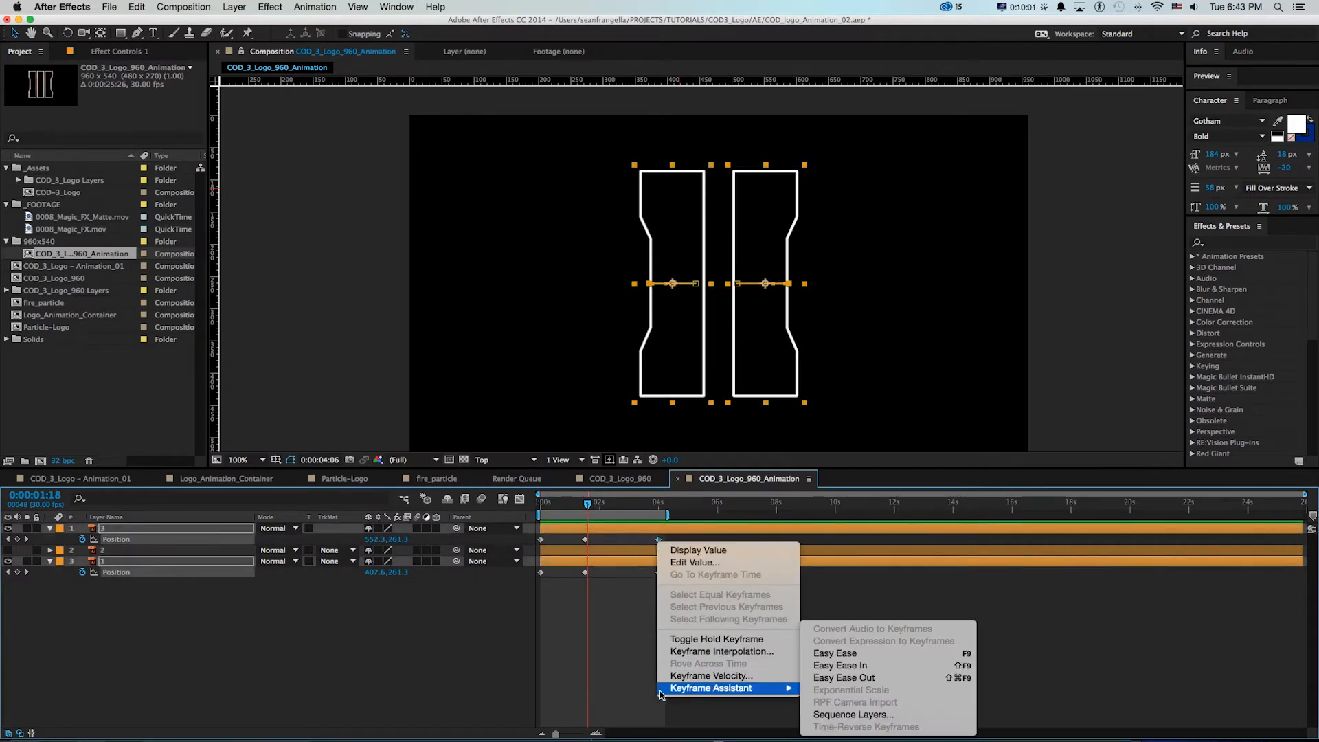
left_click(841, 665)
Apply Easy Ease to the middle Position keyframes of layers 1 and 3 at 0:00:01:15
left_click_drag(576, 568, 547, 612)
right_click(586, 574)
mouse_move(657, 722)
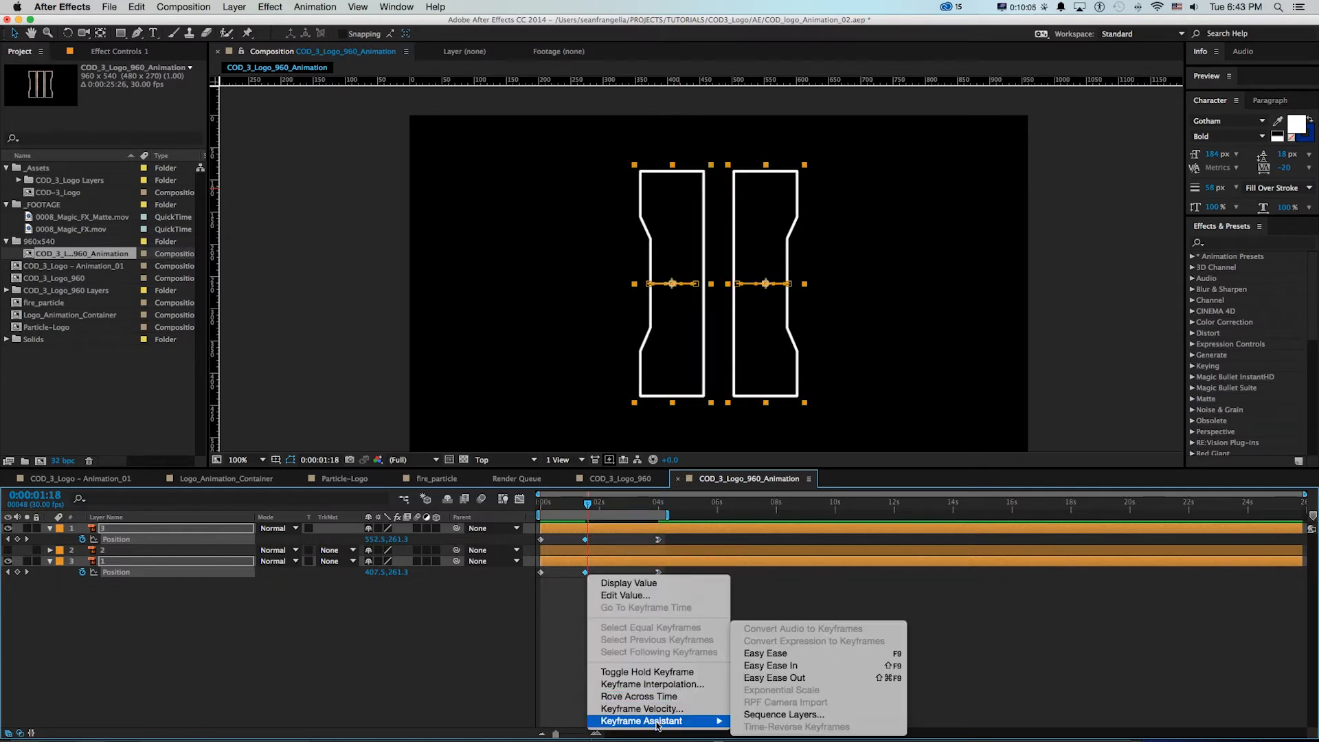
left_click(765, 652)
Show both layers' Position keyframes in the Graph Editor and lengthen the incoming ease of the 4-second keyframes to about 0:00:03:00
left_click(551, 506)
left_click_drag(550, 506, 642, 526)
left_click_drag(719, 619, 496, 530)
left_click_drag(684, 582, 451, 509)
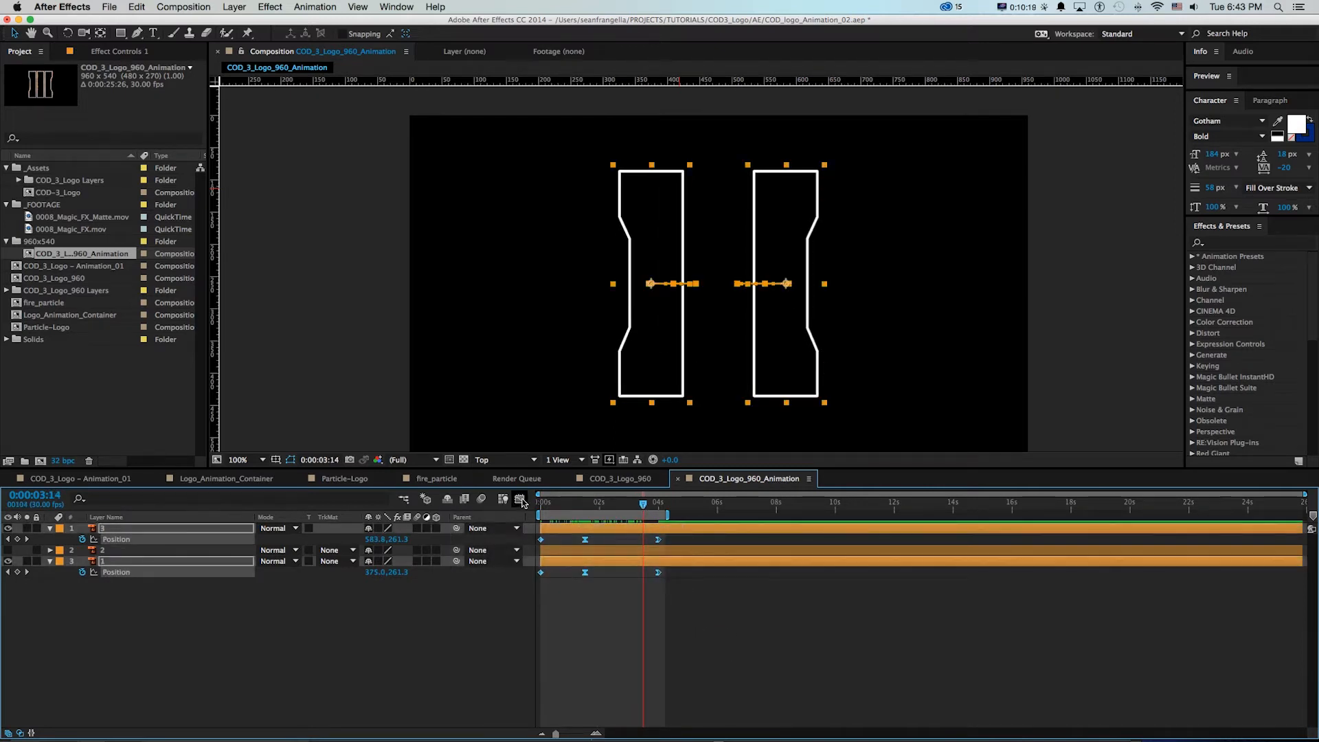
left_click(519, 500)
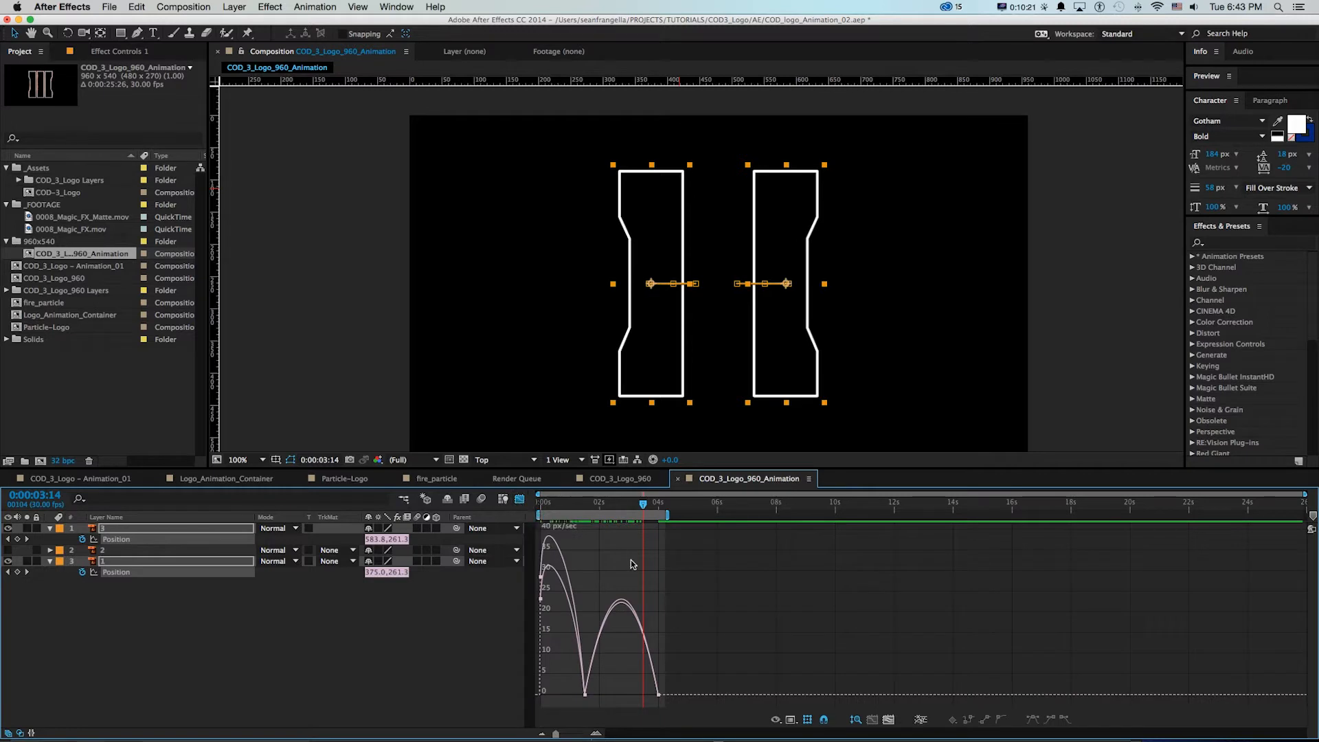
key("equal")
scroll(641, 571, "left", 5)
left_click_drag(857, 662, 763, 710)
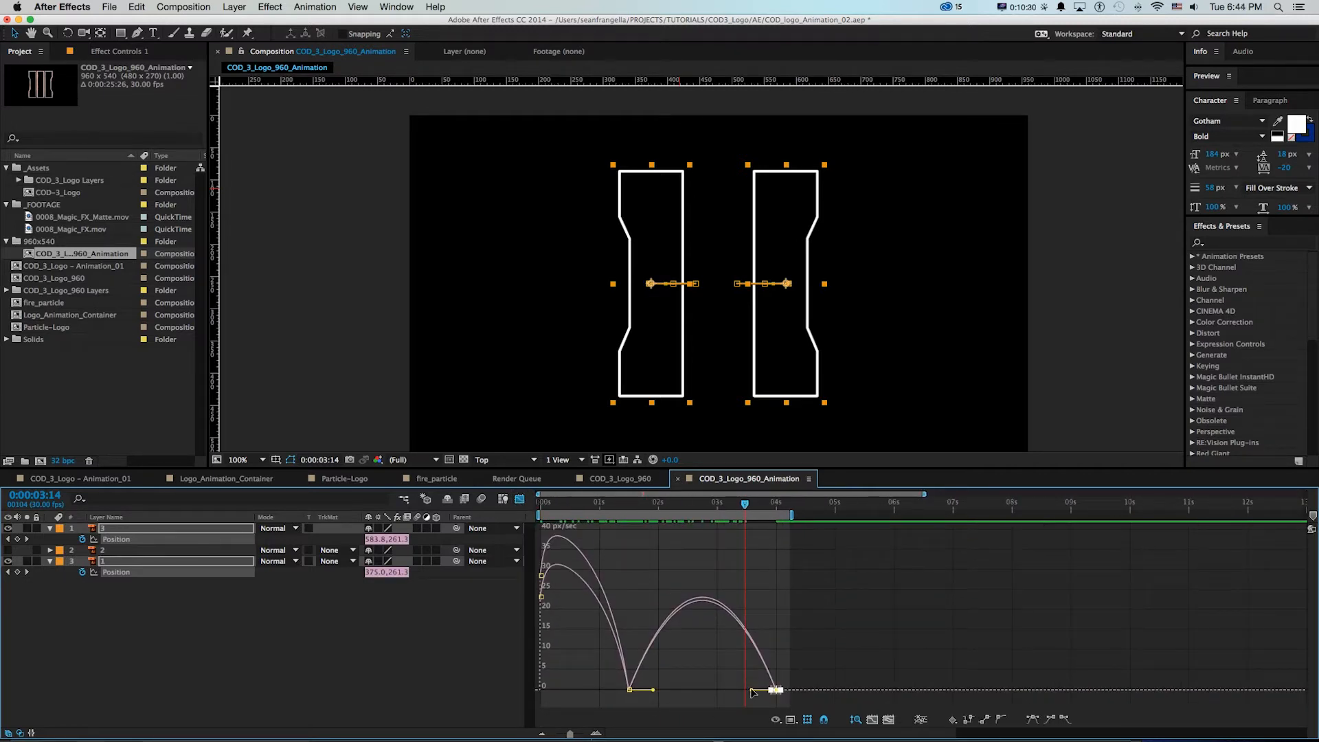
left_click_drag(751, 691, 717, 688)
Lengthen the incoming ease of the middle Position keyframes to about 1 second, leave the Graph Editor, and scrub back to 0:00:00:00
left_click_drag(646, 510, 721, 510)
left_click(629, 689)
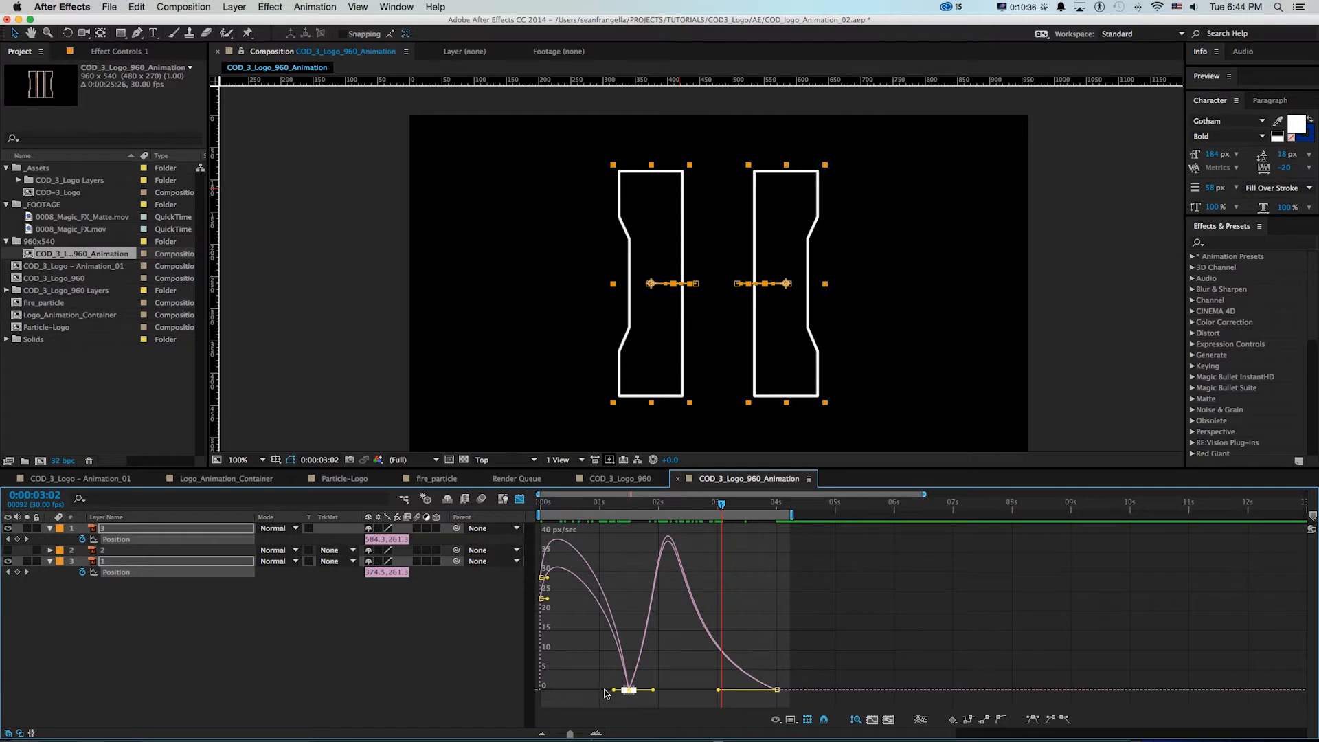
left_click_drag(613, 691, 594, 691)
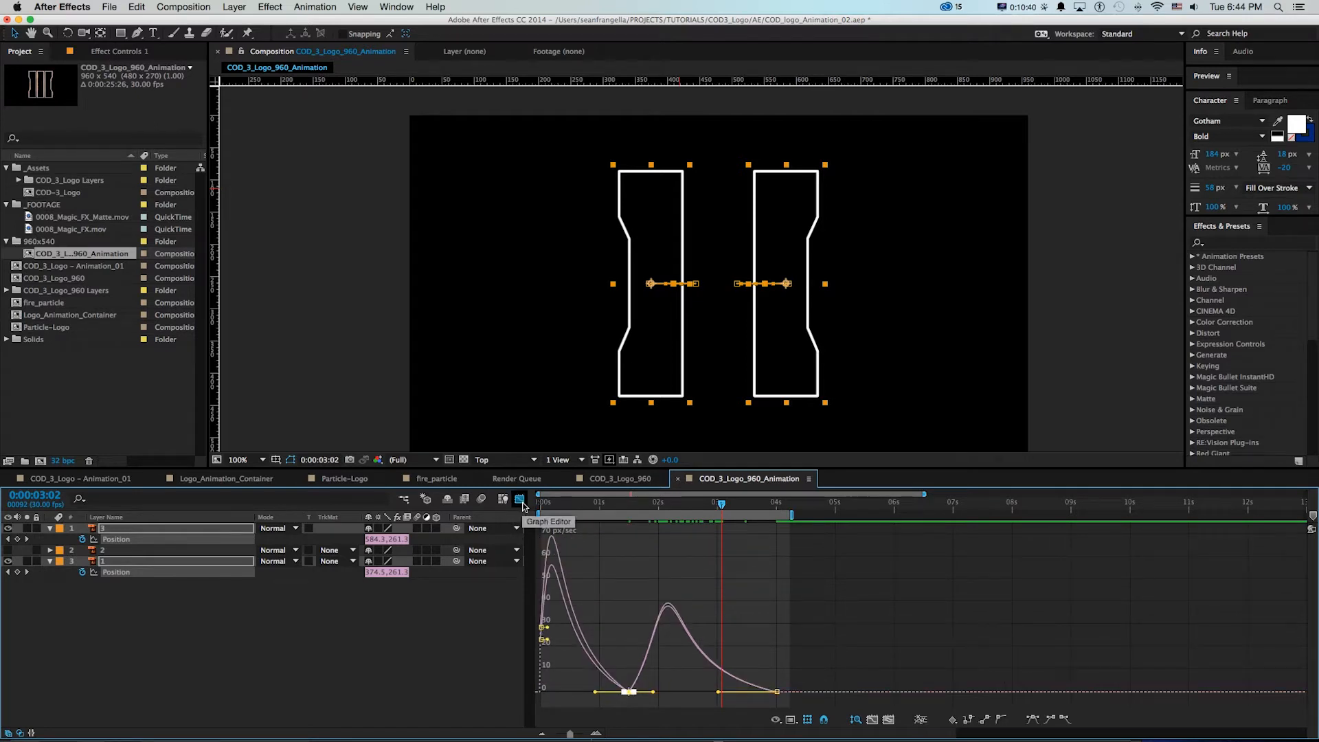
left_click(520, 500)
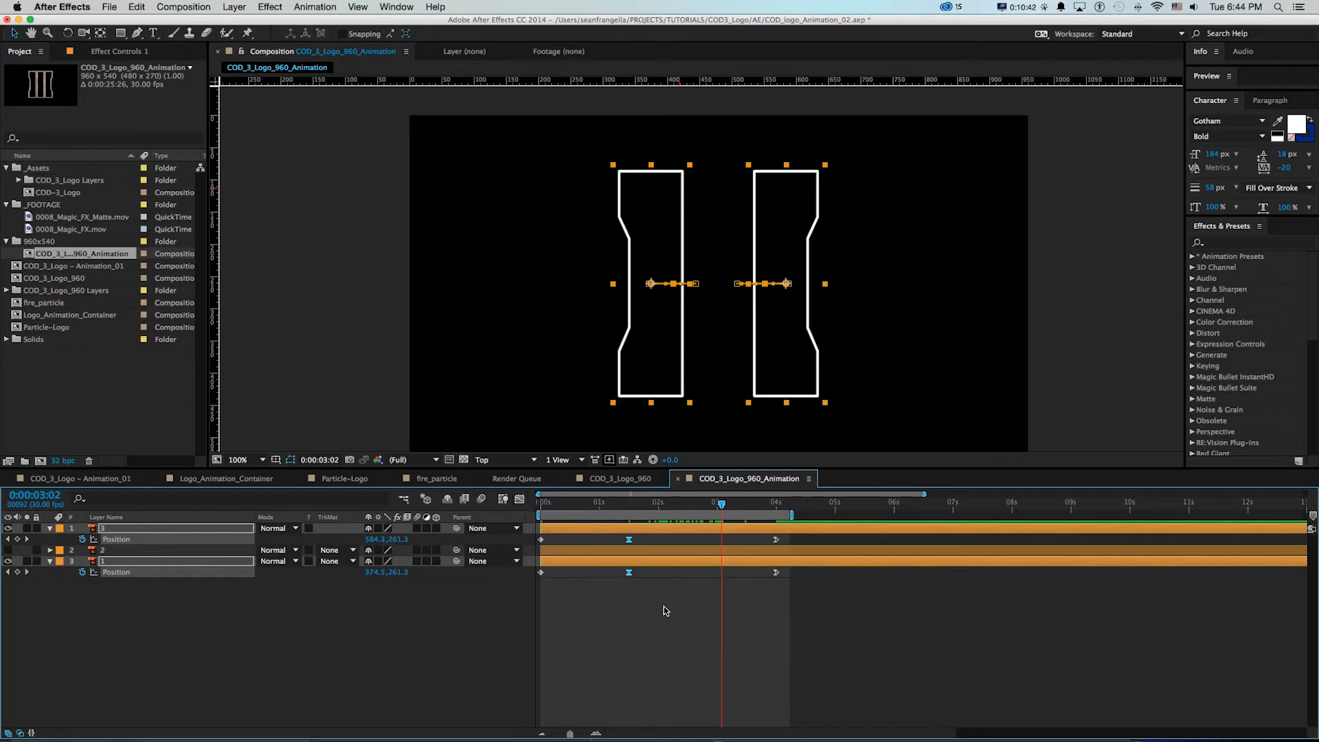
key("minus")
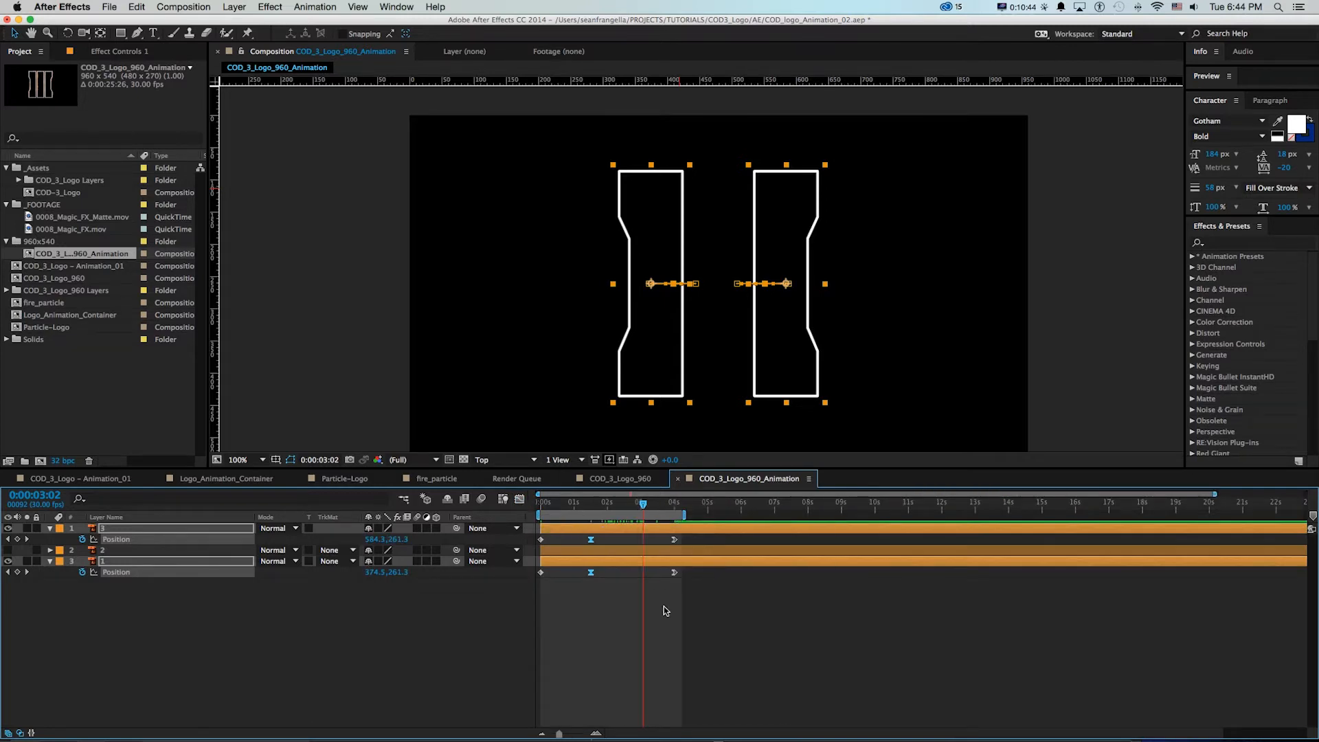
left_click(664, 606)
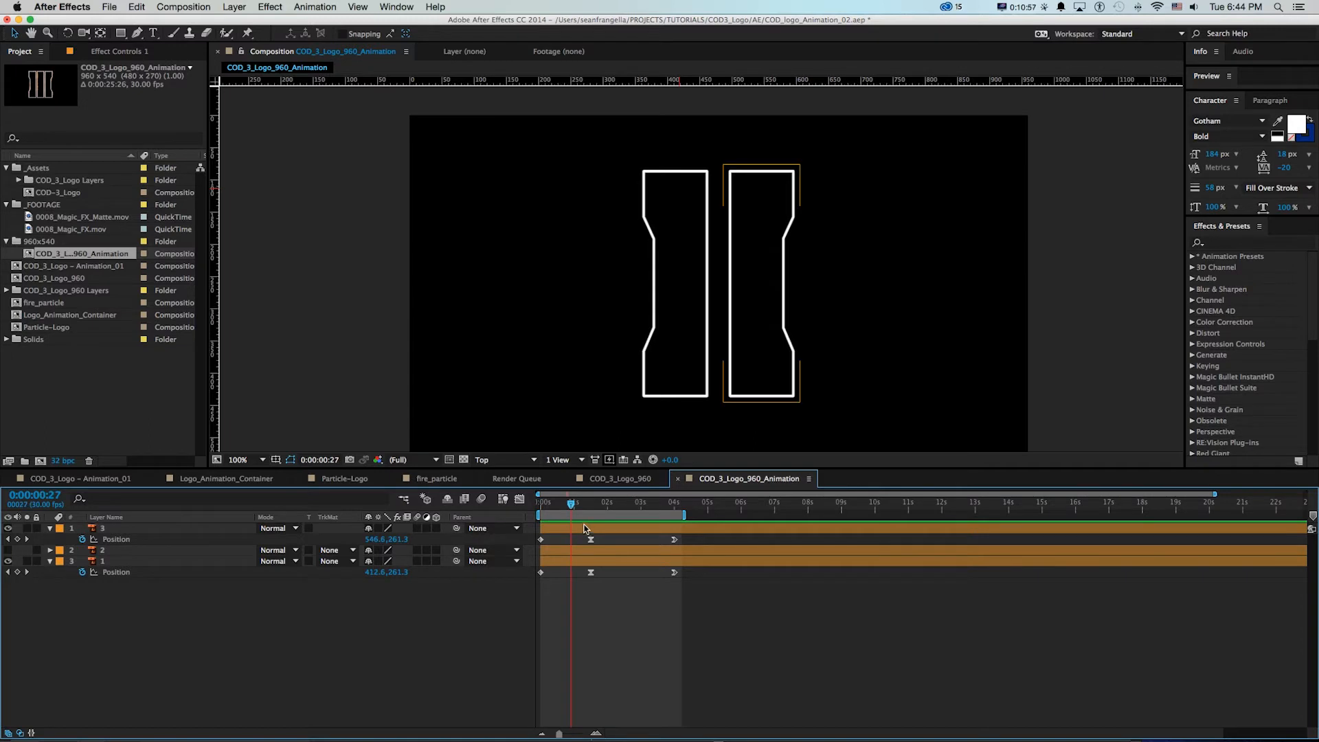
left_click_drag(570, 504, 608, 506)
left_click_drag(607, 509, 538, 513)
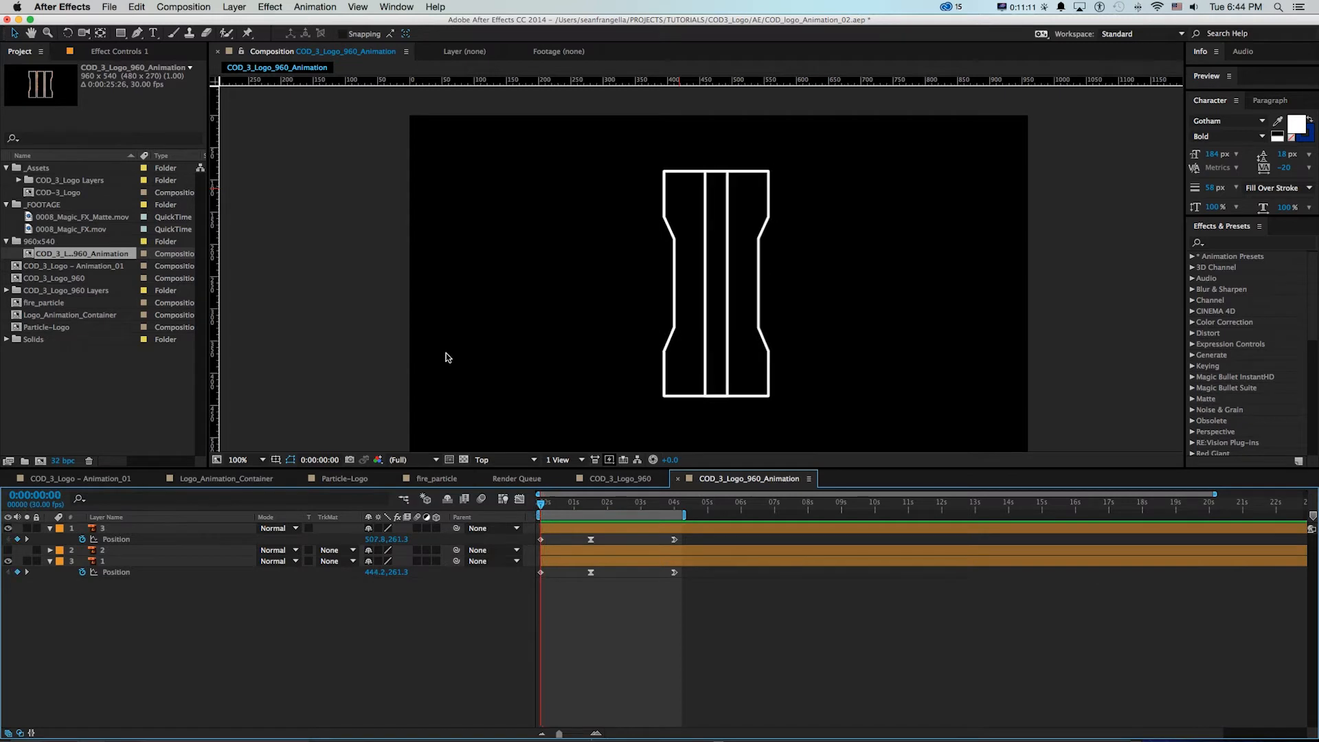
Try masking layer 3 with a rectangle that starts at the centre guide and covers the bar's outer side
left_click(110, 539)
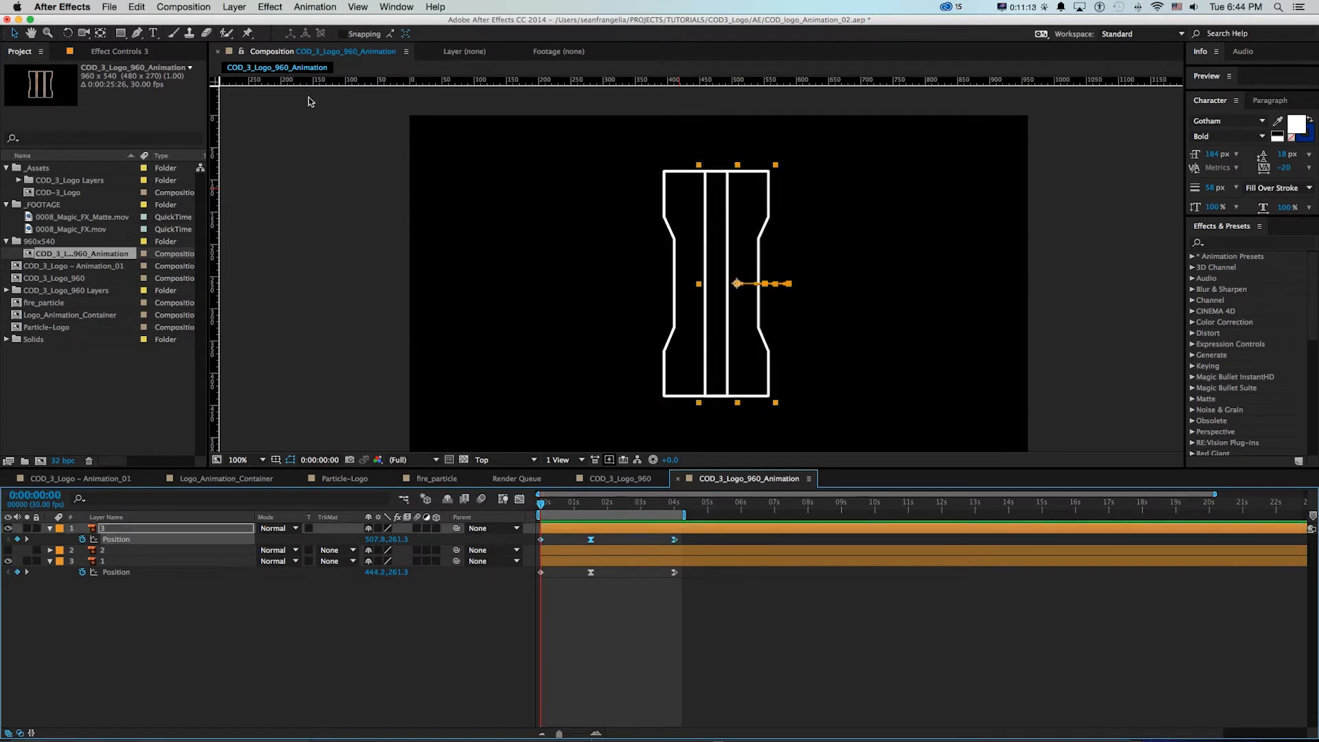
key("q")
left_click_drag(718, 137, 795, 425)
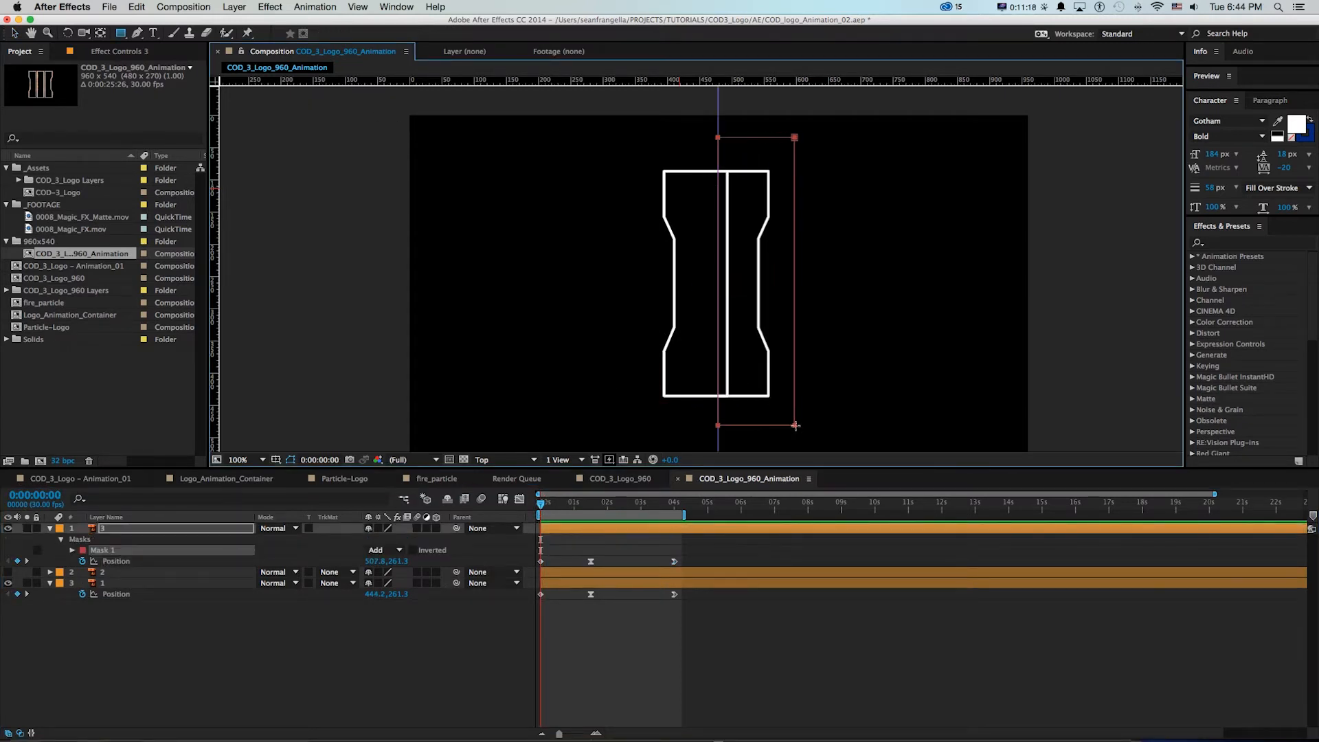
key("v")
left_click_drag(557, 507, 576, 512)
key("super+z")
Save the project and, with no layer selected, set the Rectangle tool's fill to white (FFFFFF)
left_click(358, 614)
key("super+s")
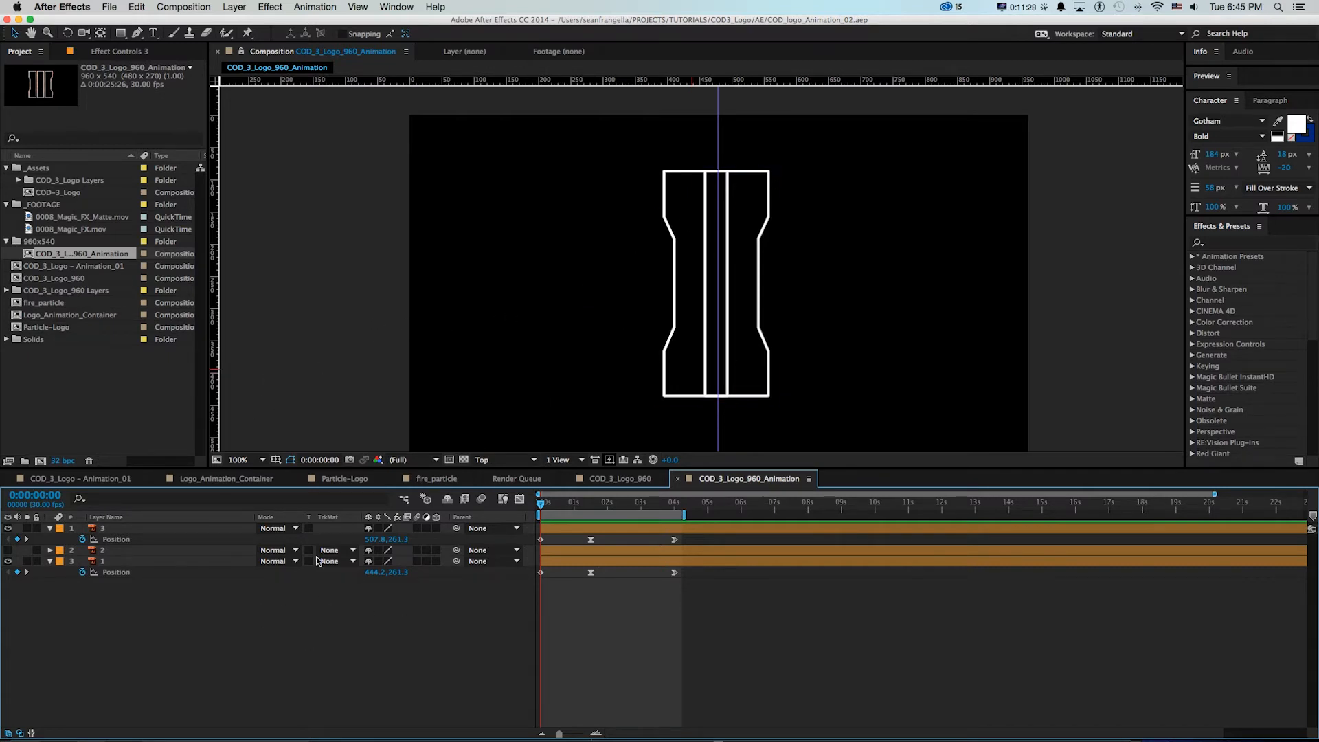
left_click(120, 32)
left_click_drag(416, 36, 319, 35)
left_click(344, 35)
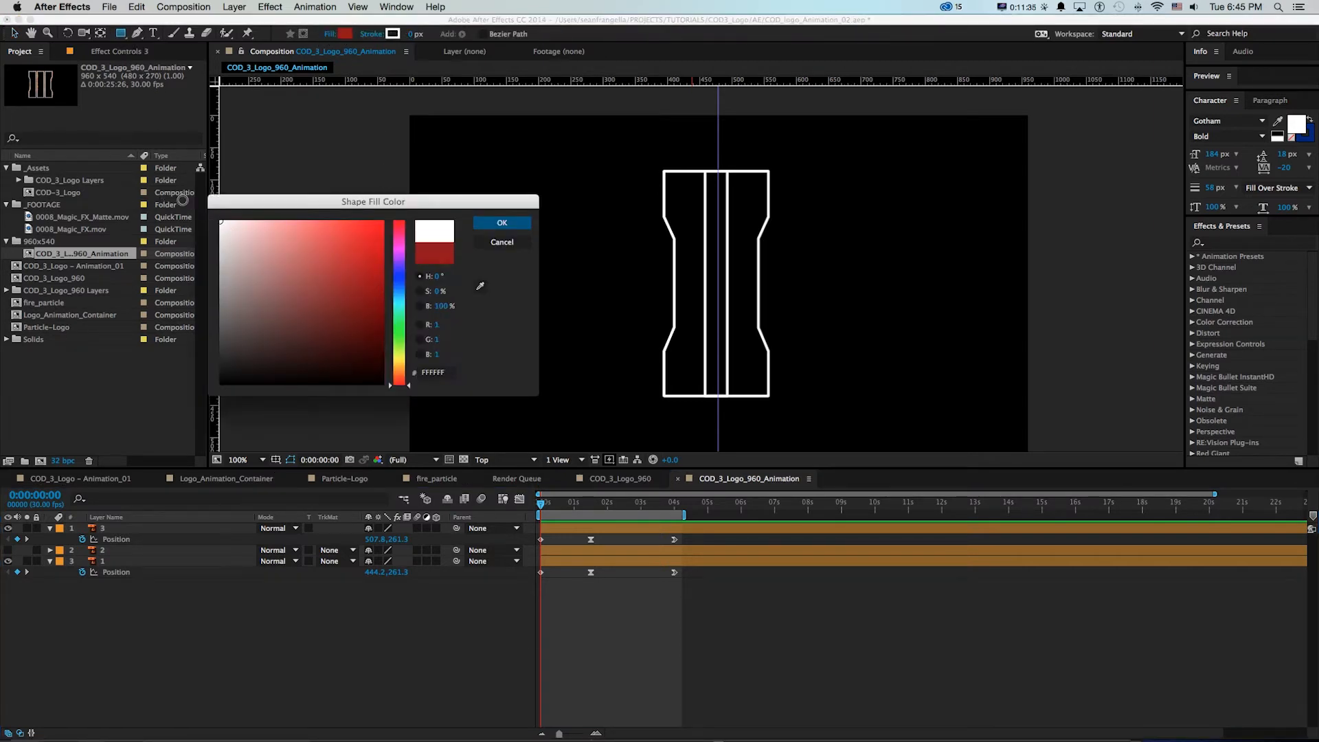
left_click(502, 223)
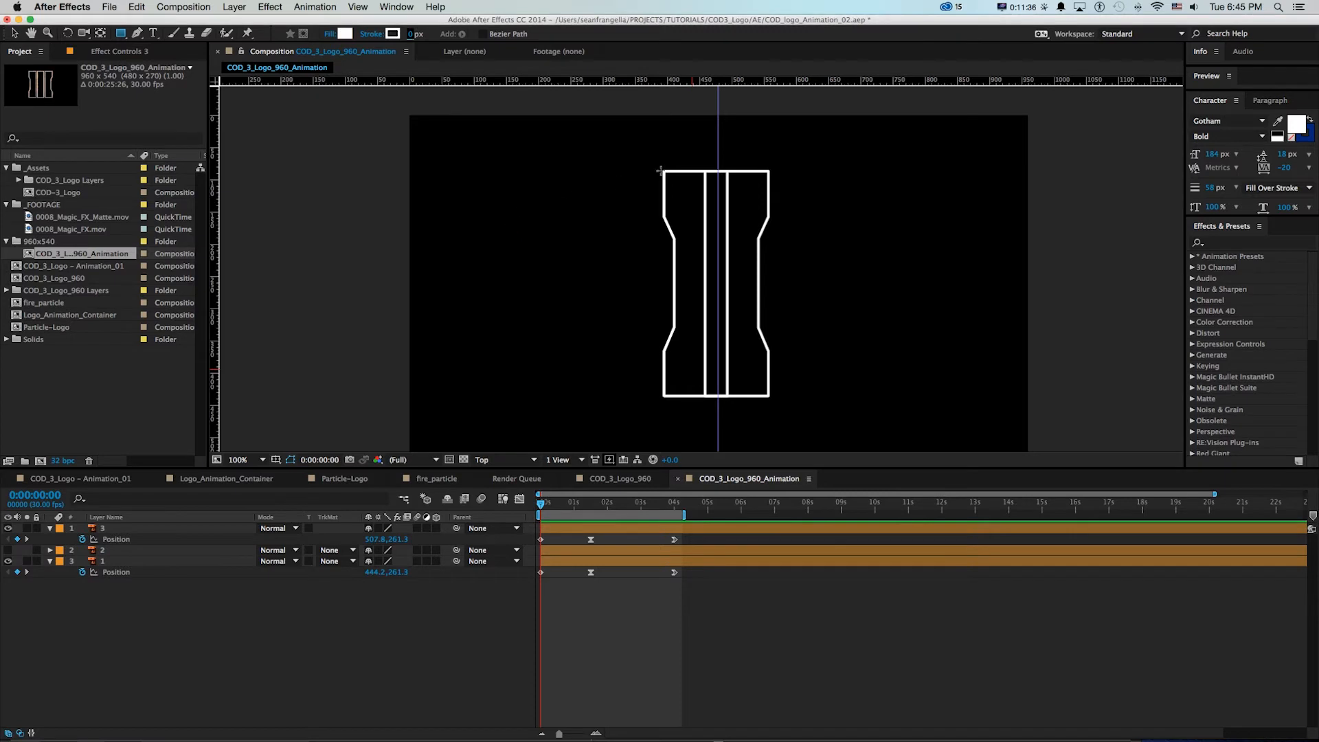
At 0:00:04:00, draw a white rectangle from the centre guide over the whole layer 1 bar and name its layer matte
left_click(673, 506)
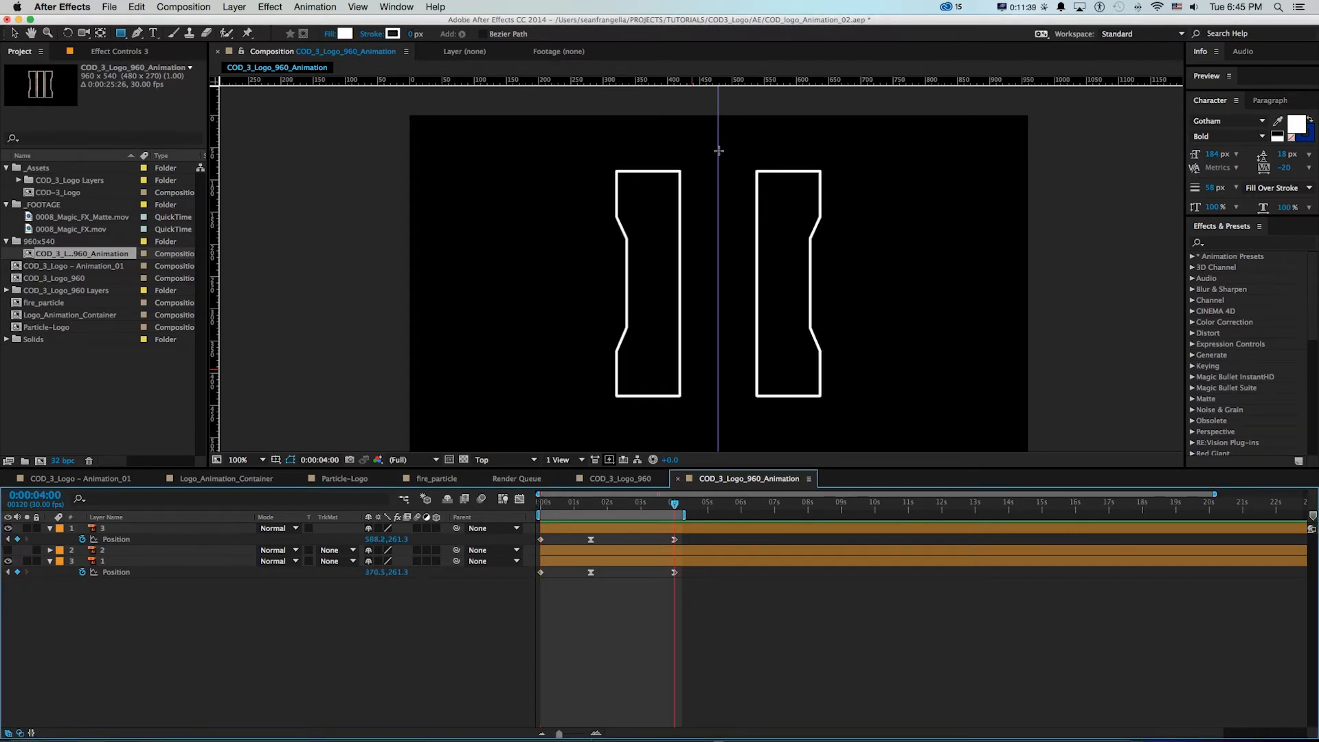
mouse_move(718, 150)
left_mouse_down()
mouse_move(613, 325)
mouse_move(595, 407)
left_mouse_up()
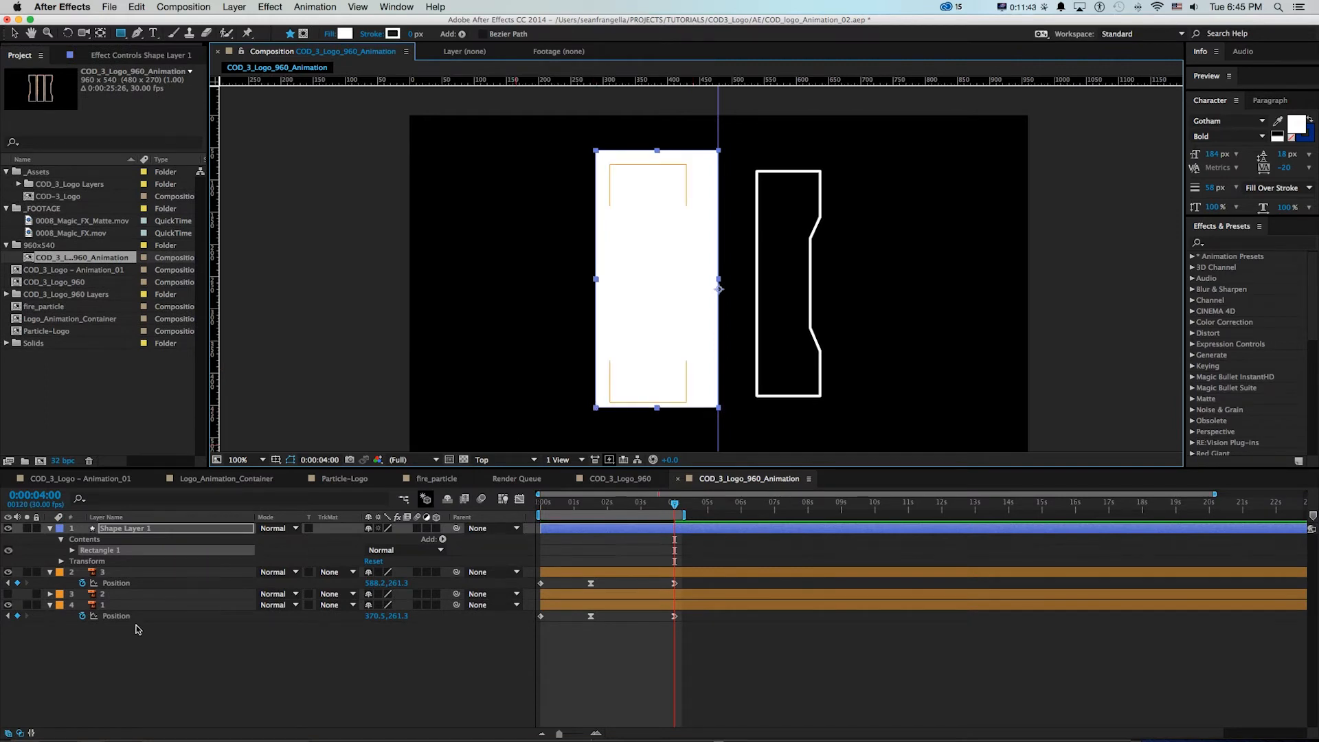
key("v")
left_click(125, 529)
key("Return")
type("matte")
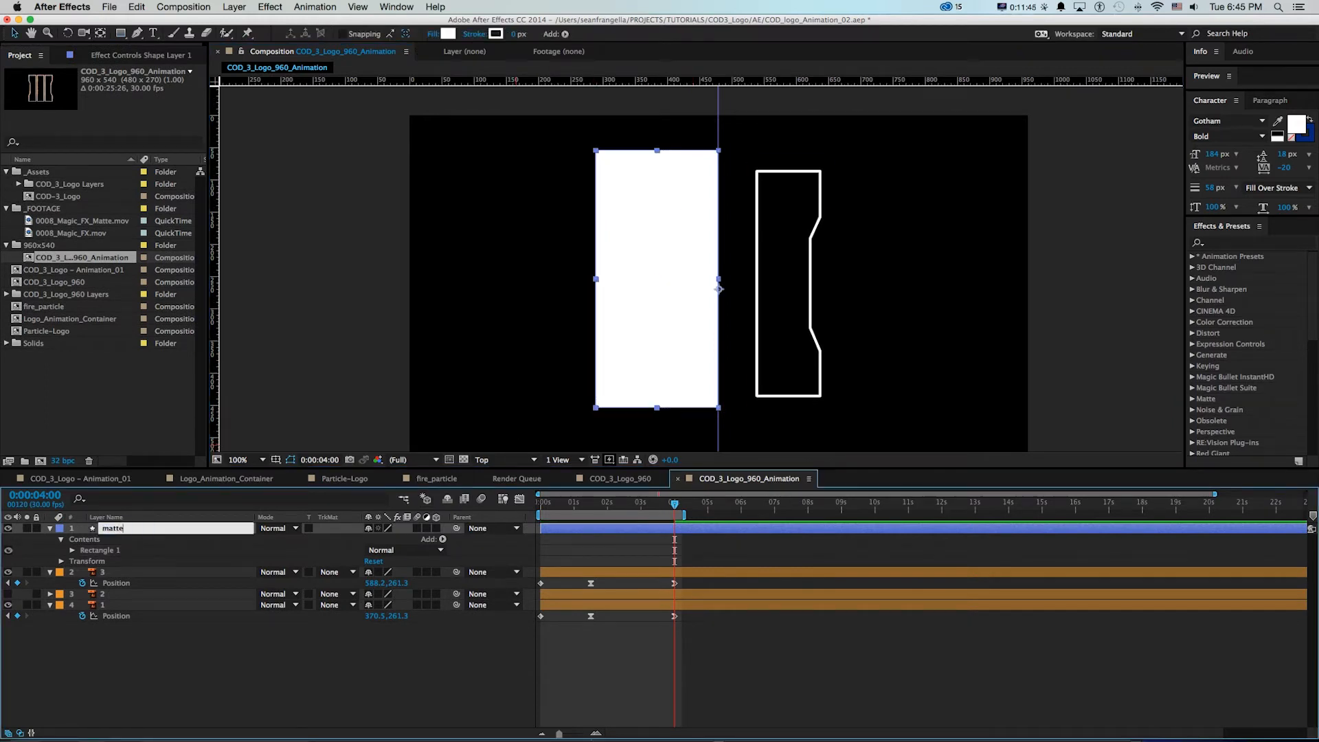
key("Return")
Place the matte layer directly above layer 1 and set layer 1's track matte to Alpha Matte "matte"
left_click_drag(115, 535, 108, 598)
left_click(107, 609)
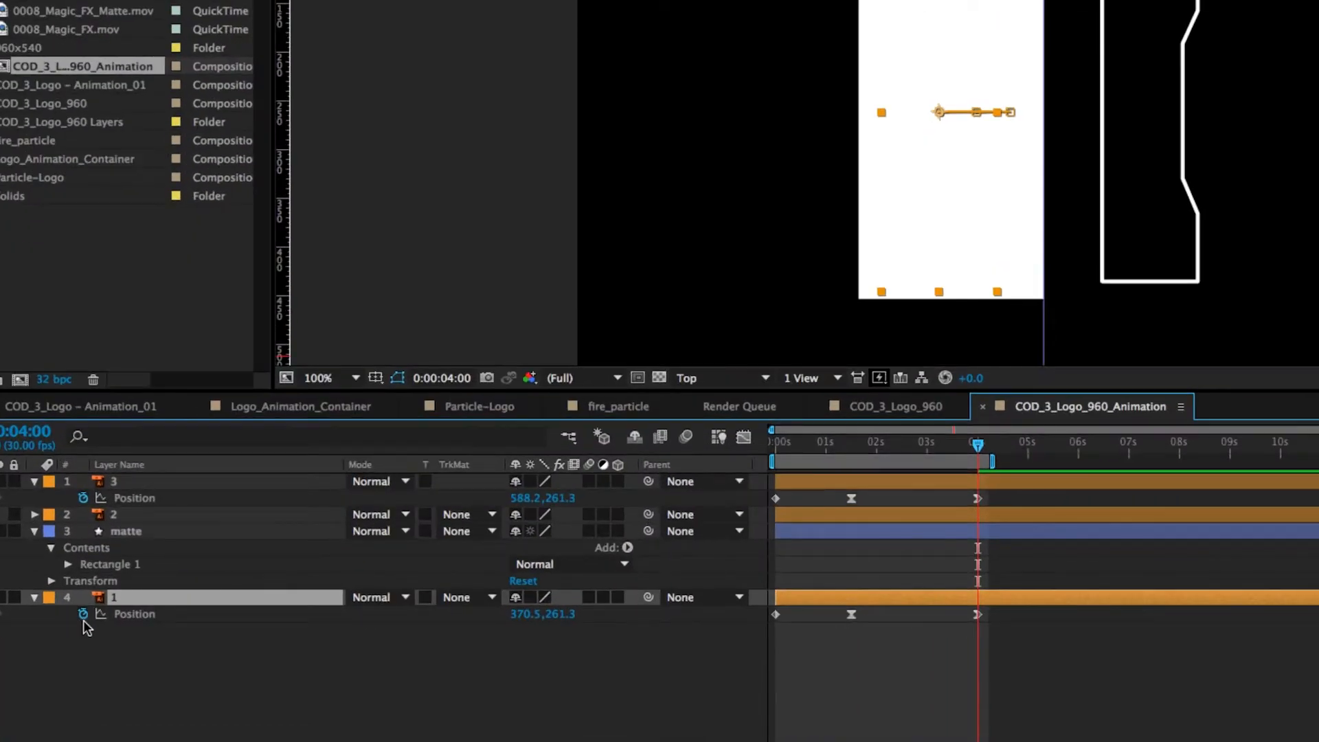
left_click(329, 605)
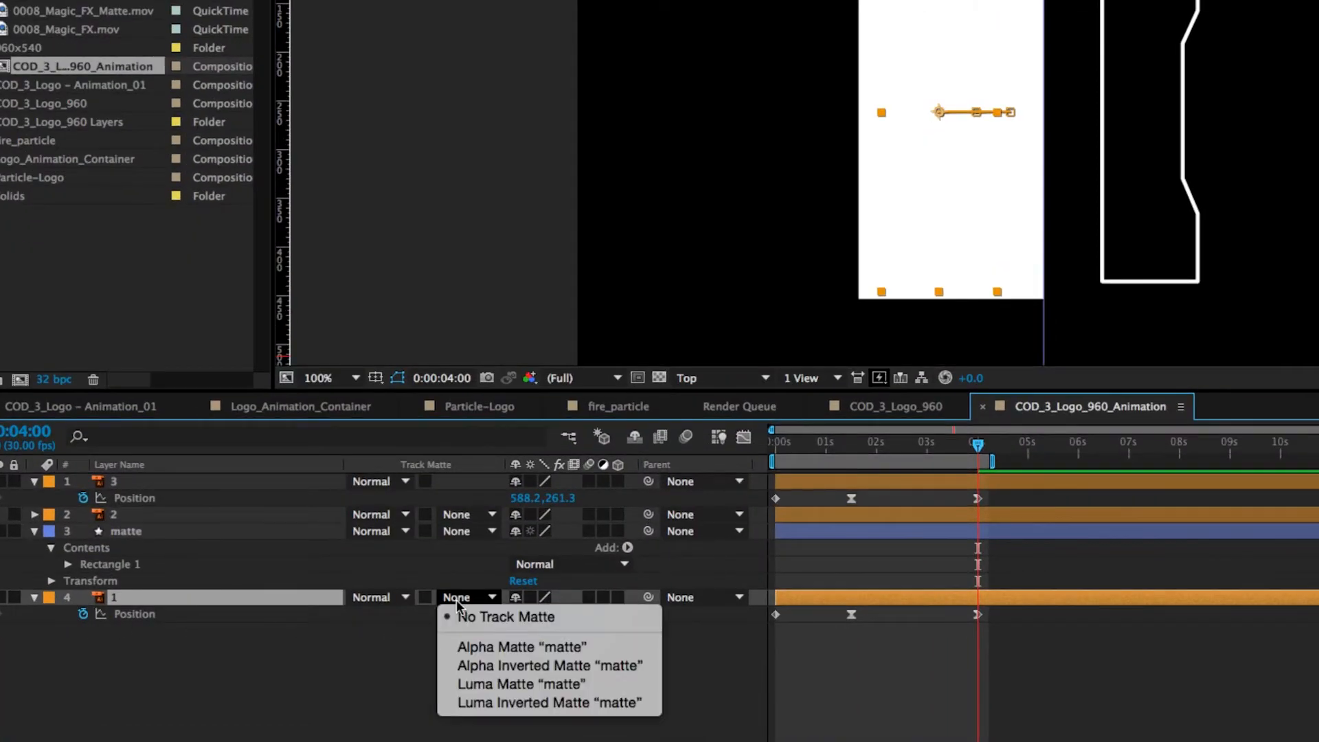
left_click(472, 647)
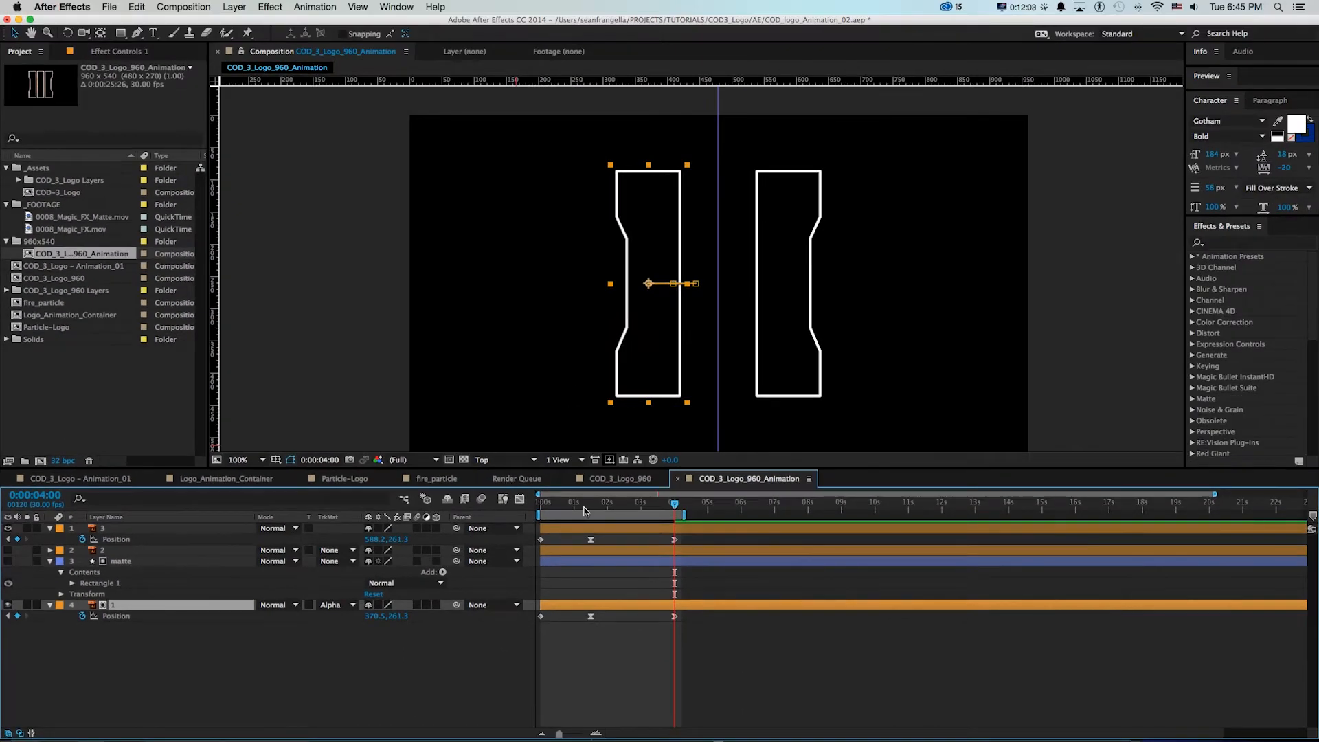
Check how the matte crops the layer 1 bar at 0:00:00:00, with layer 3 hidden
left_click(9, 561)
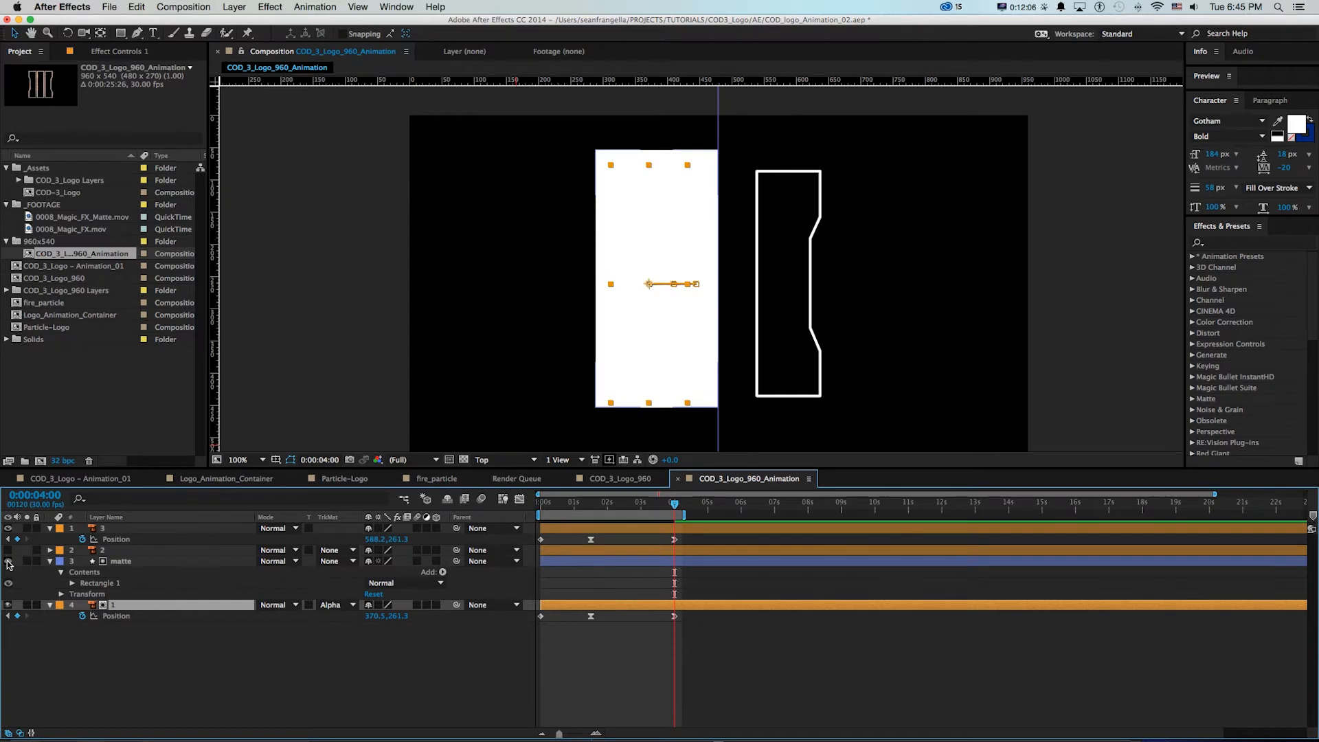
left_click(8, 561)
left_click_drag(567, 510, 538, 507)
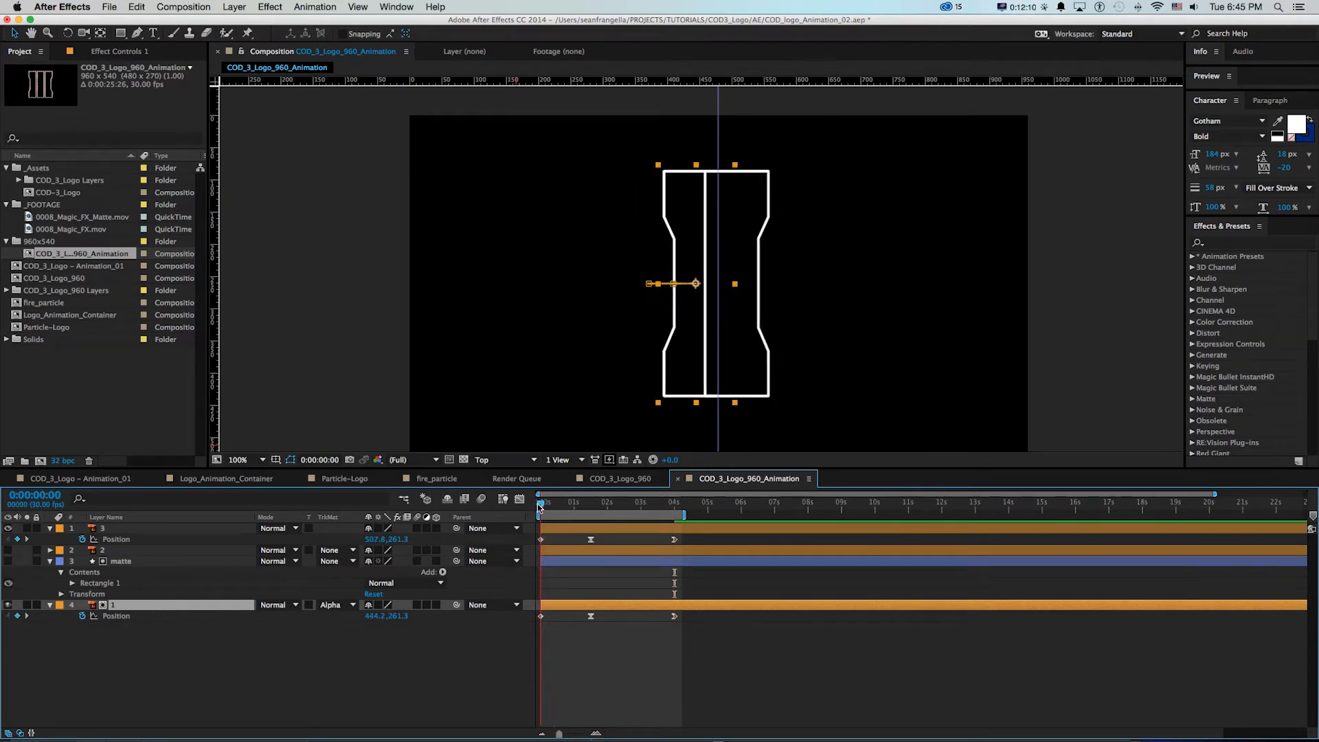
left_click(9, 529)
mouse_move(542, 505)
left_mouse_down()
mouse_move(580, 506)
mouse_move(516, 504)
left_mouse_up()
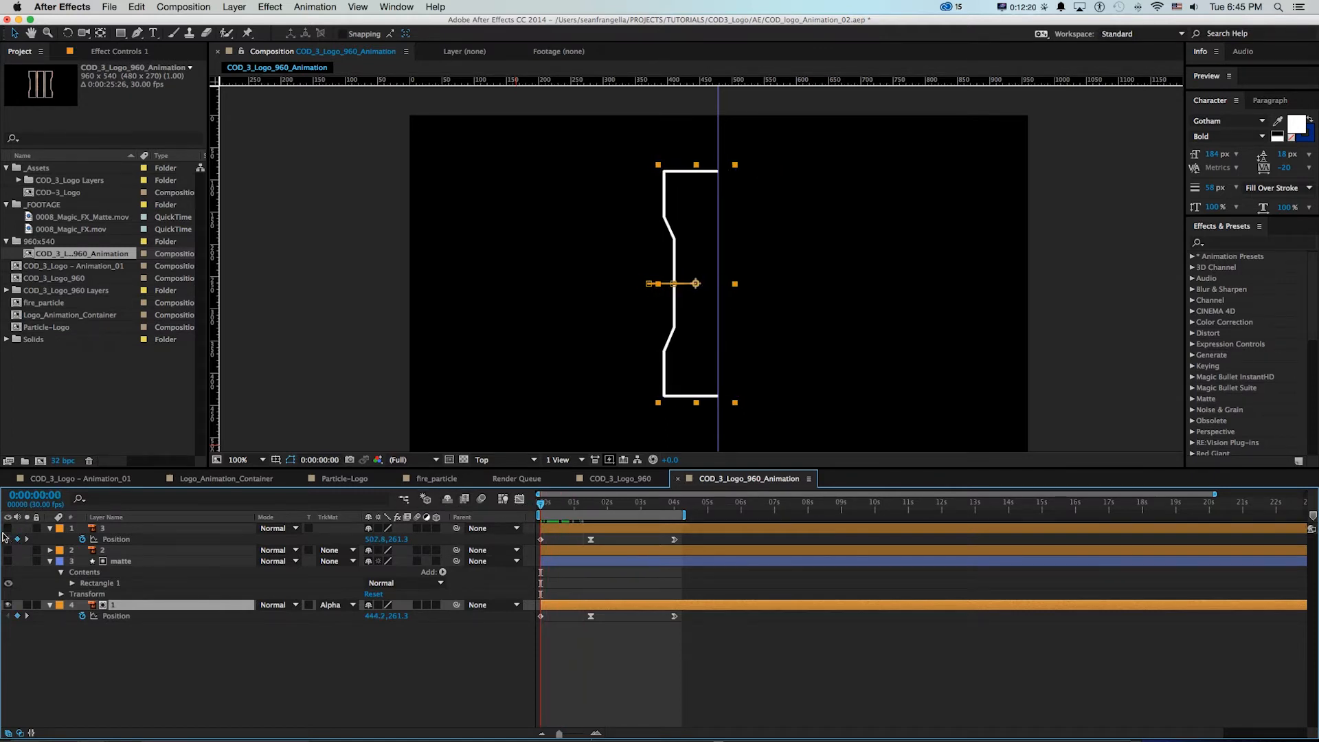
left_click(8, 528)
left_click(8, 528)
Duplicate the visible matte layer, place the copy directly above layer 3, and move its rectangle across so it starts at the centre guide
left_click(8, 561)
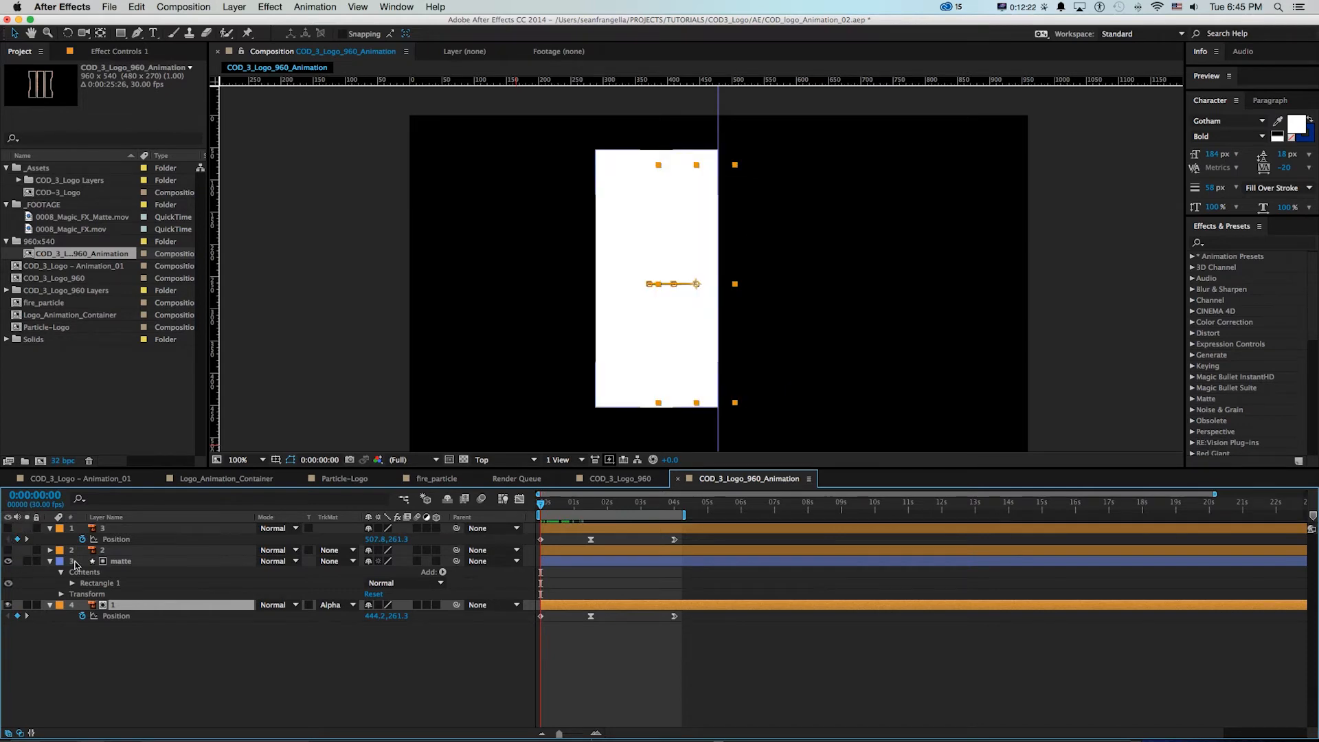
left_click(114, 562)
key("super+d")
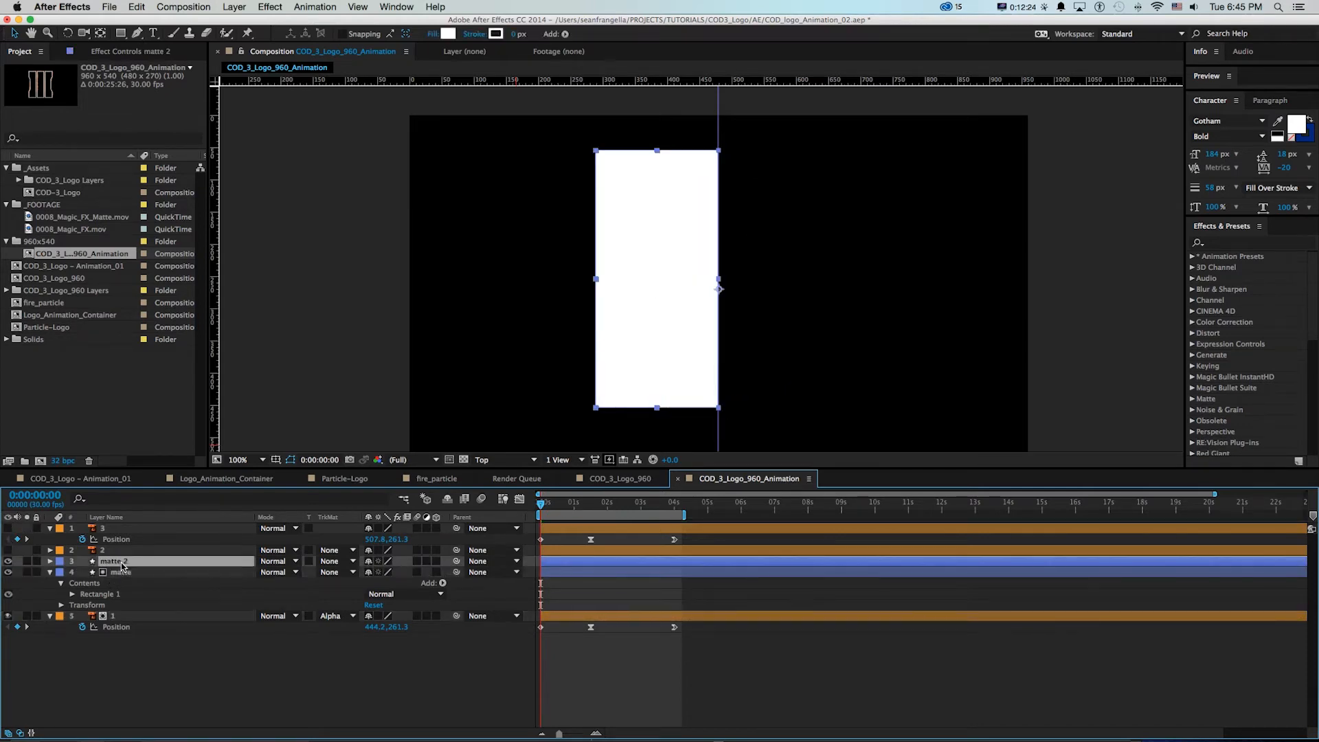
left_click_drag(119, 564, 57, 527)
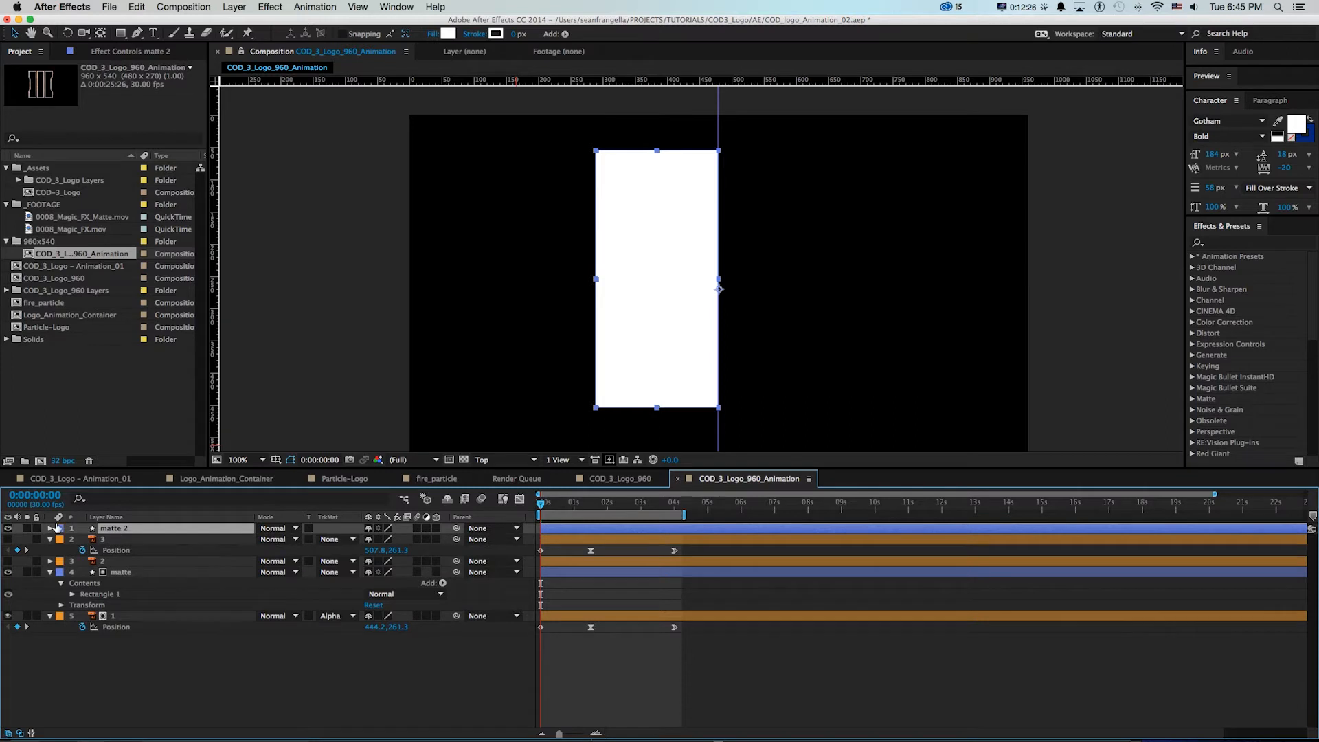
left_click_drag(636, 345, 756, 349)
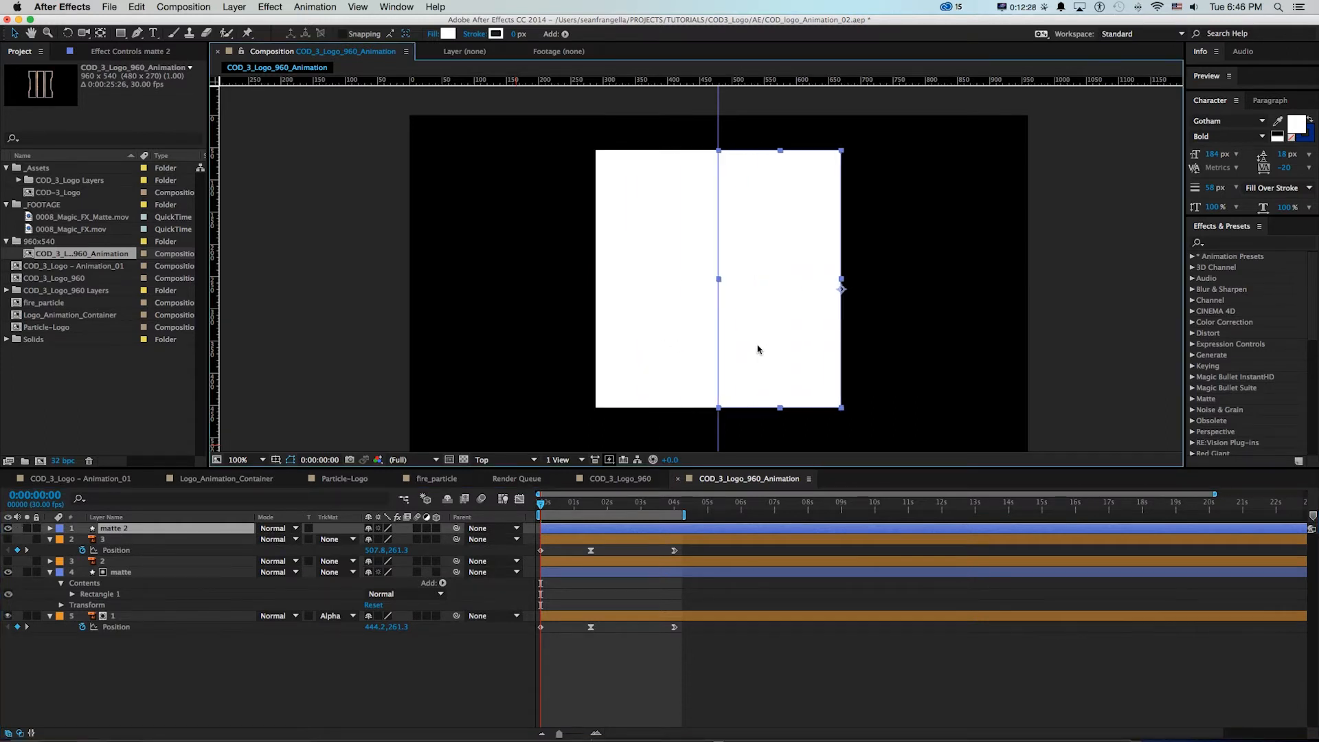
Set layer 3's track matte to Alpha Matte "matte 2", make layer 3 visible, and hide the original matte layer
left_click(123, 543)
left_click(333, 539)
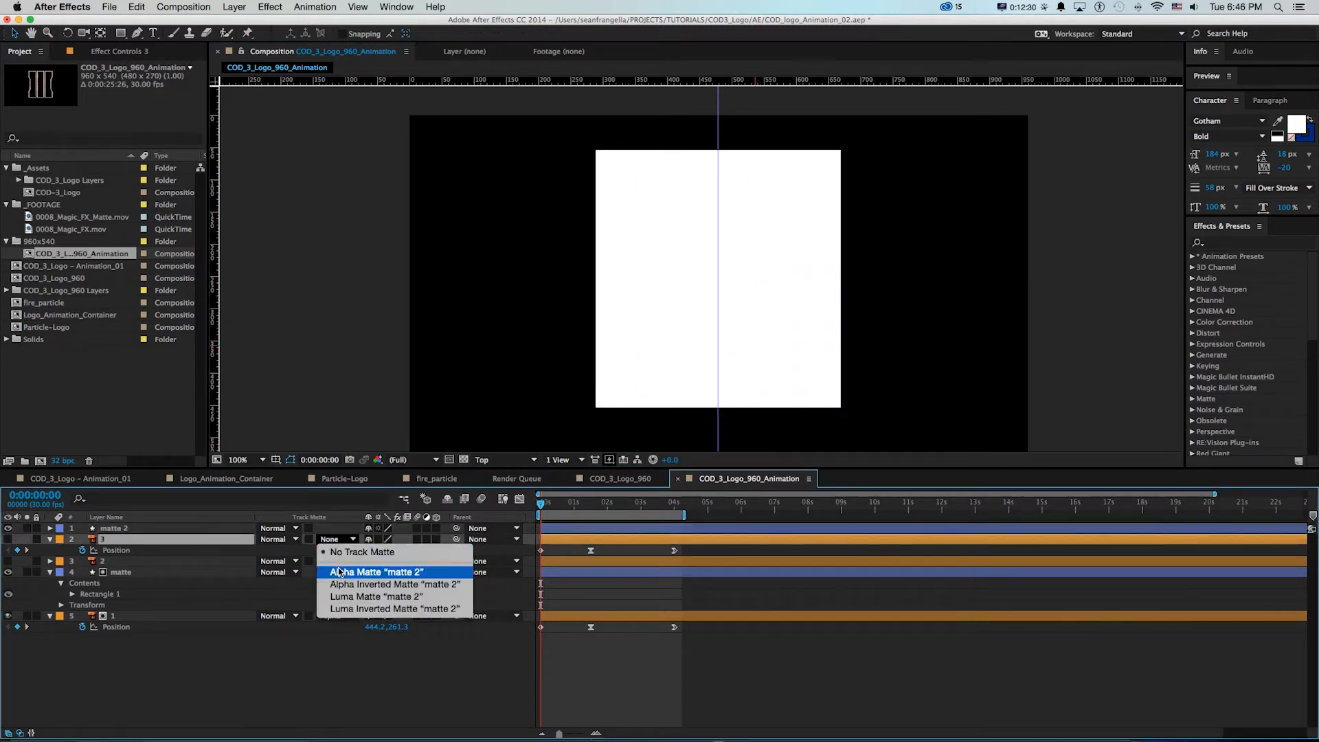
left_click(341, 572)
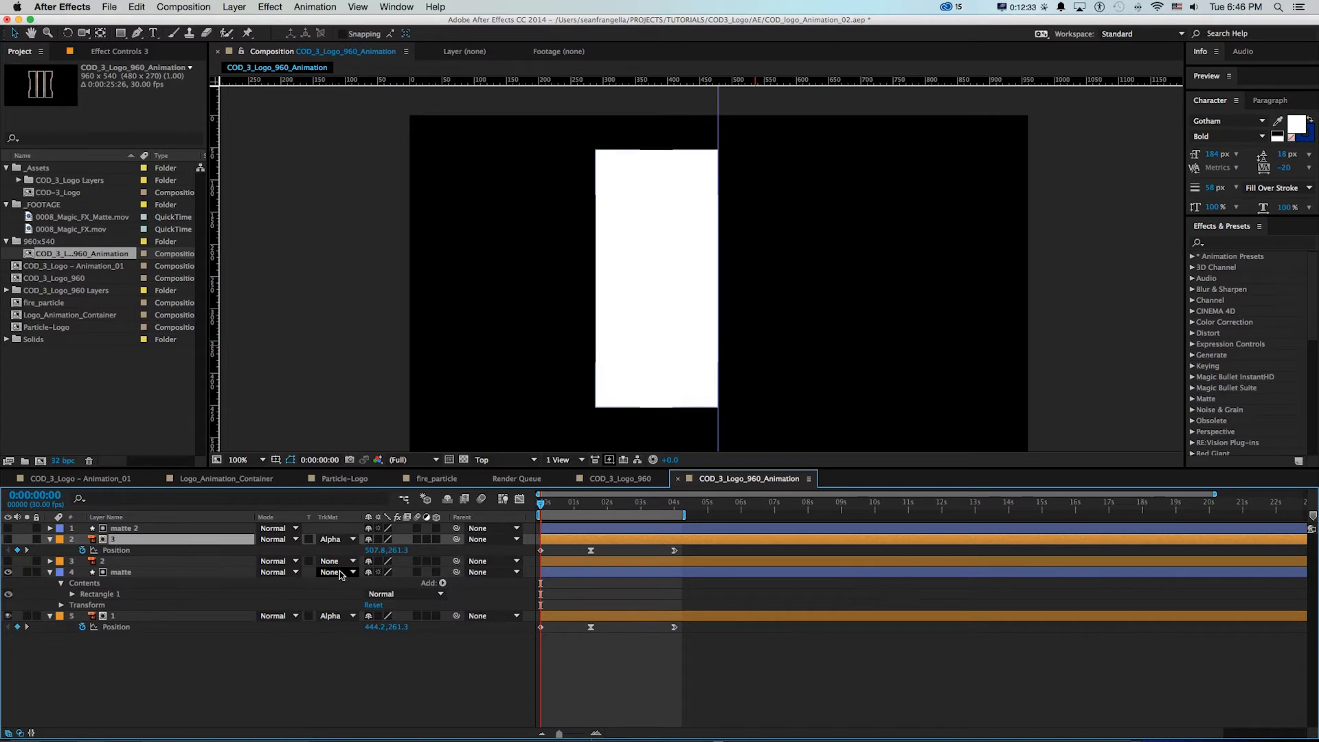
left_click(8, 540)
left_click(9, 573)
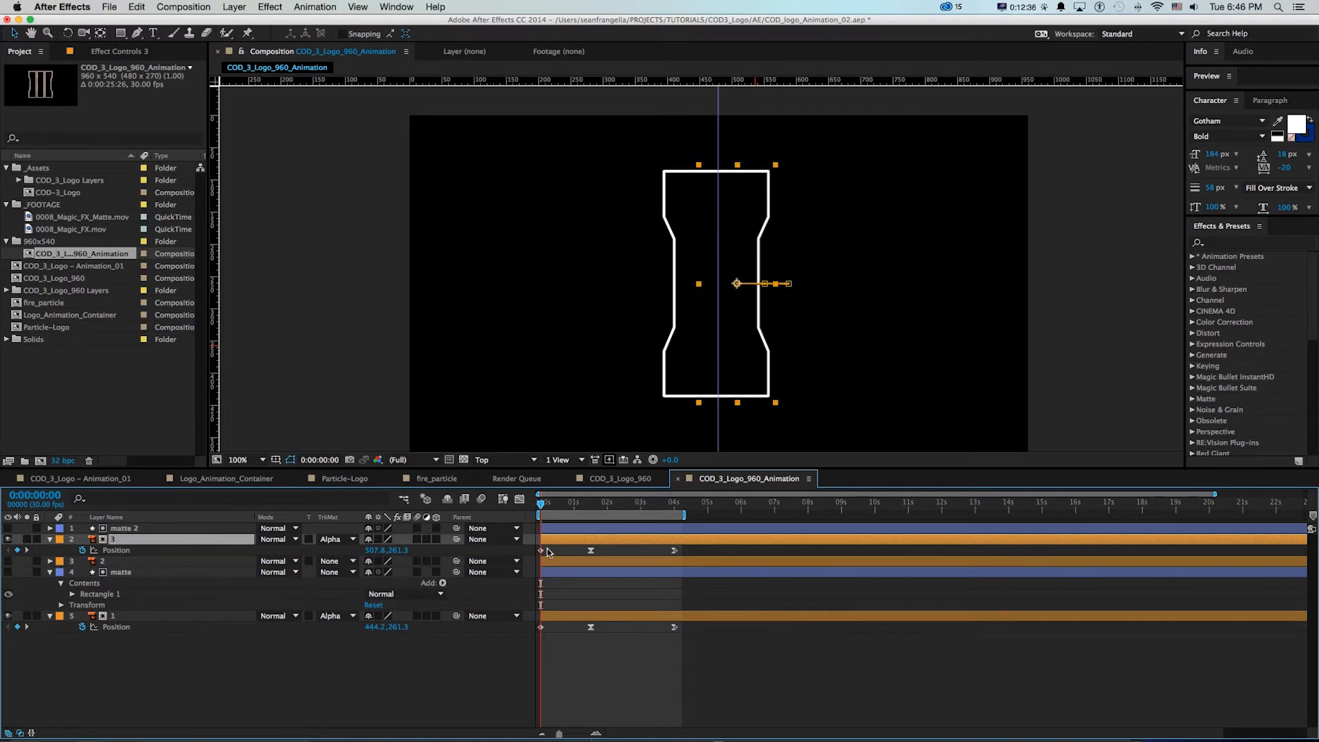
Preview the two outer bars moving apart and compare the motion with Particle-Logo.mp4 in QuickTime Player
left_click(546, 494)
key("space")
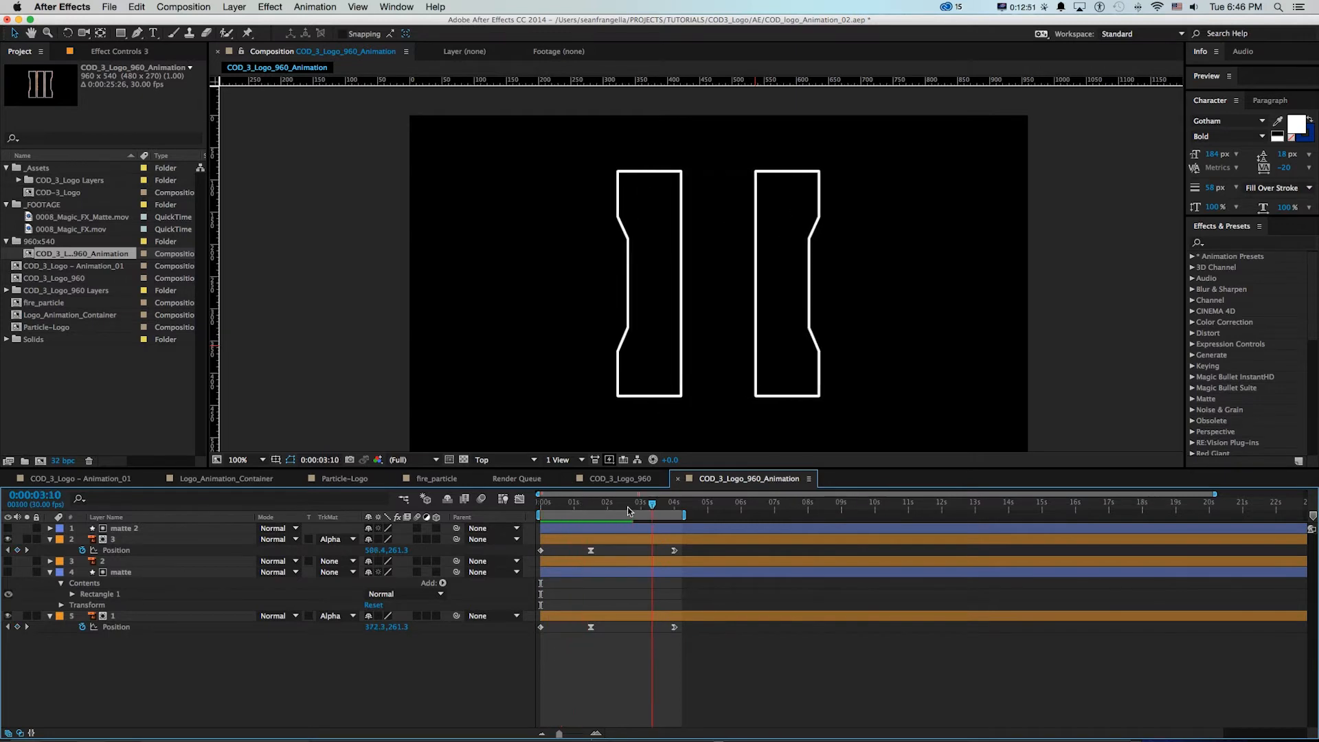
mouse_move(653, 508)
left_mouse_down()
mouse_move(560, 509)
mouse_move(638, 508)
left_mouse_up()
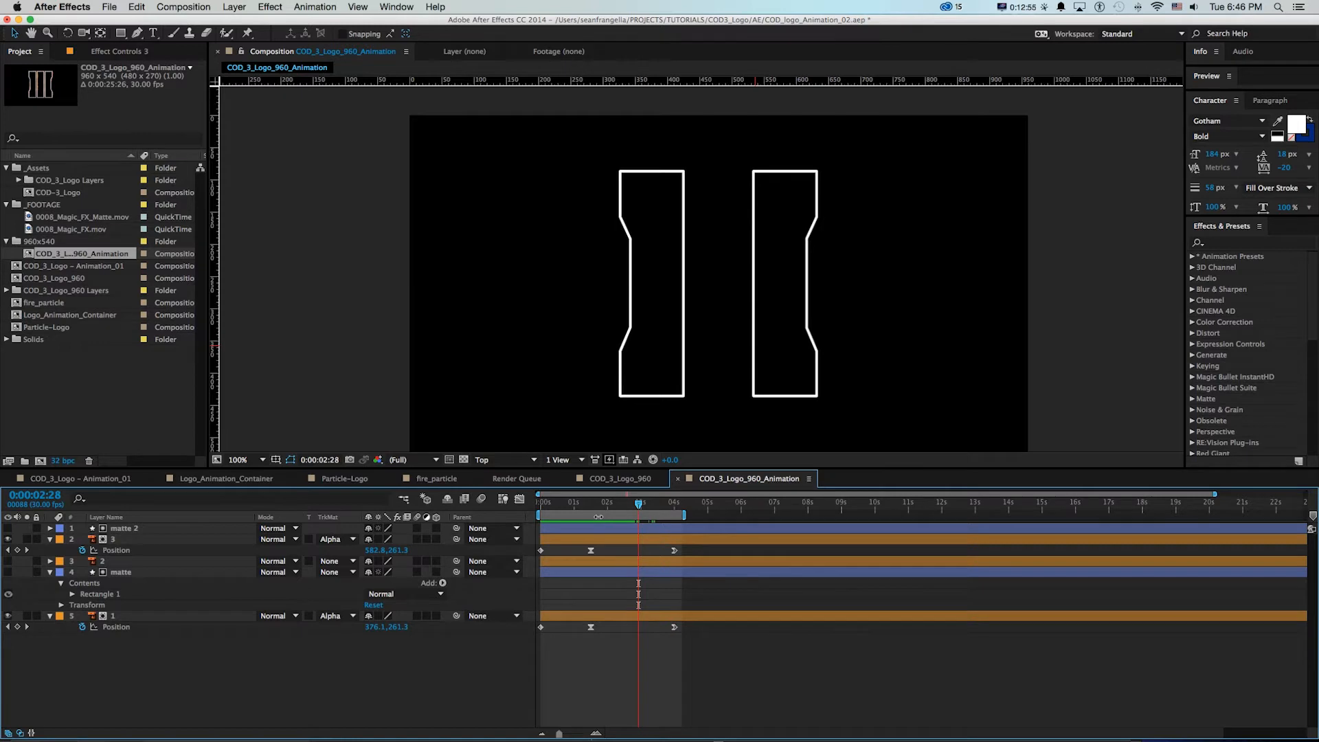
key("super+Tab")
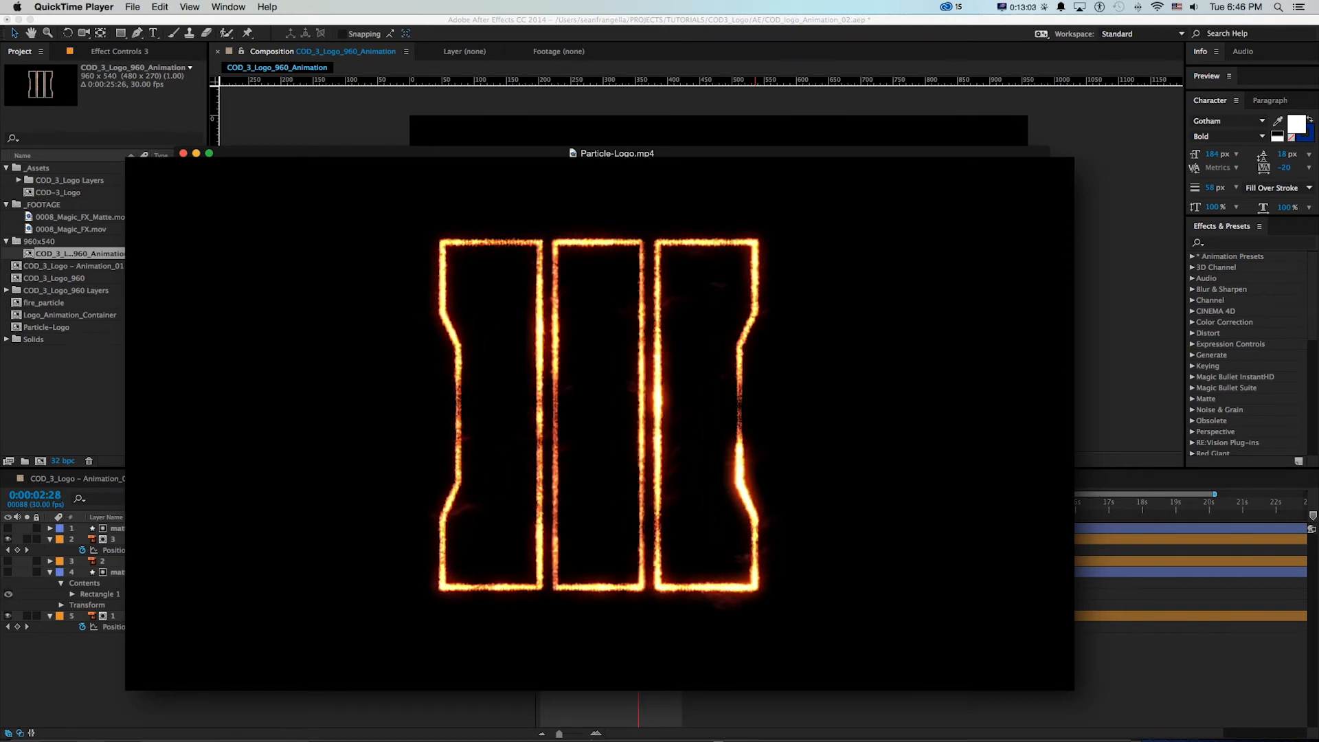
key("super+Tab")
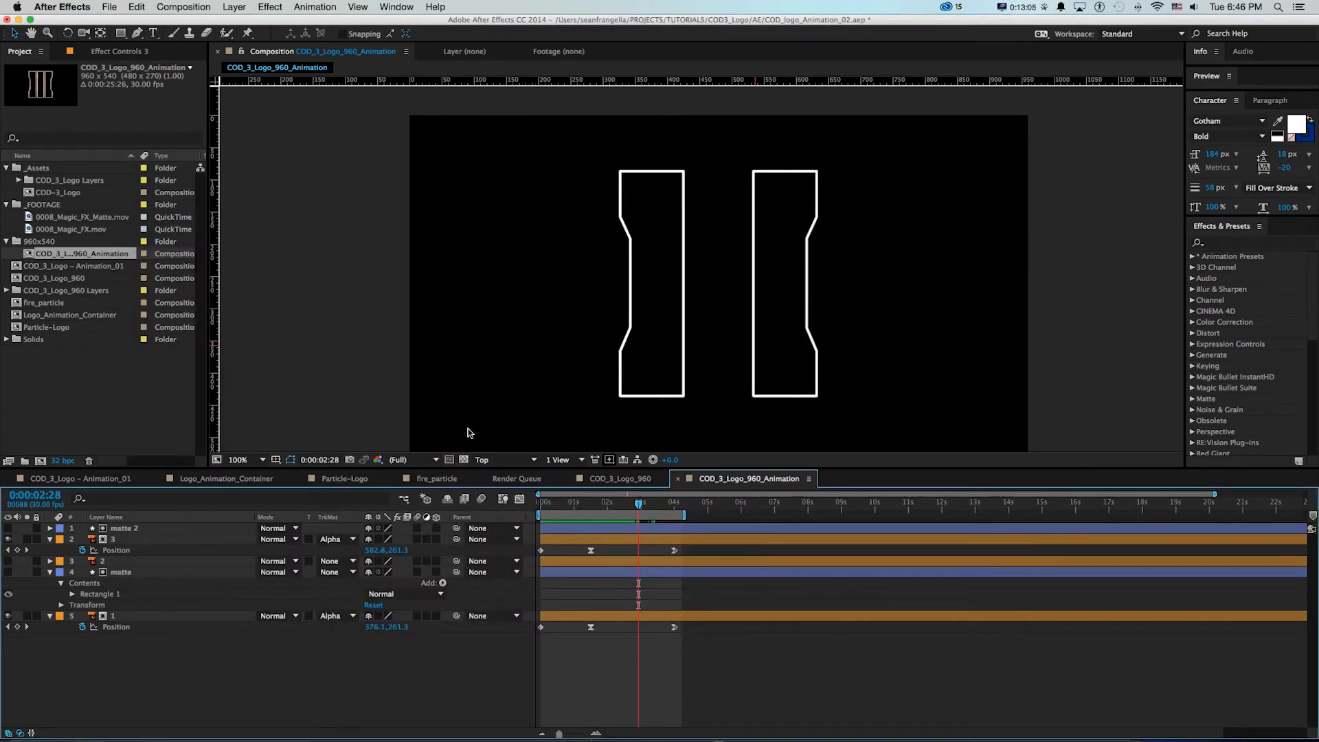
Make layer 2 visible, go to 0:00:04:00, and leave no layer selected
left_click(104, 563)
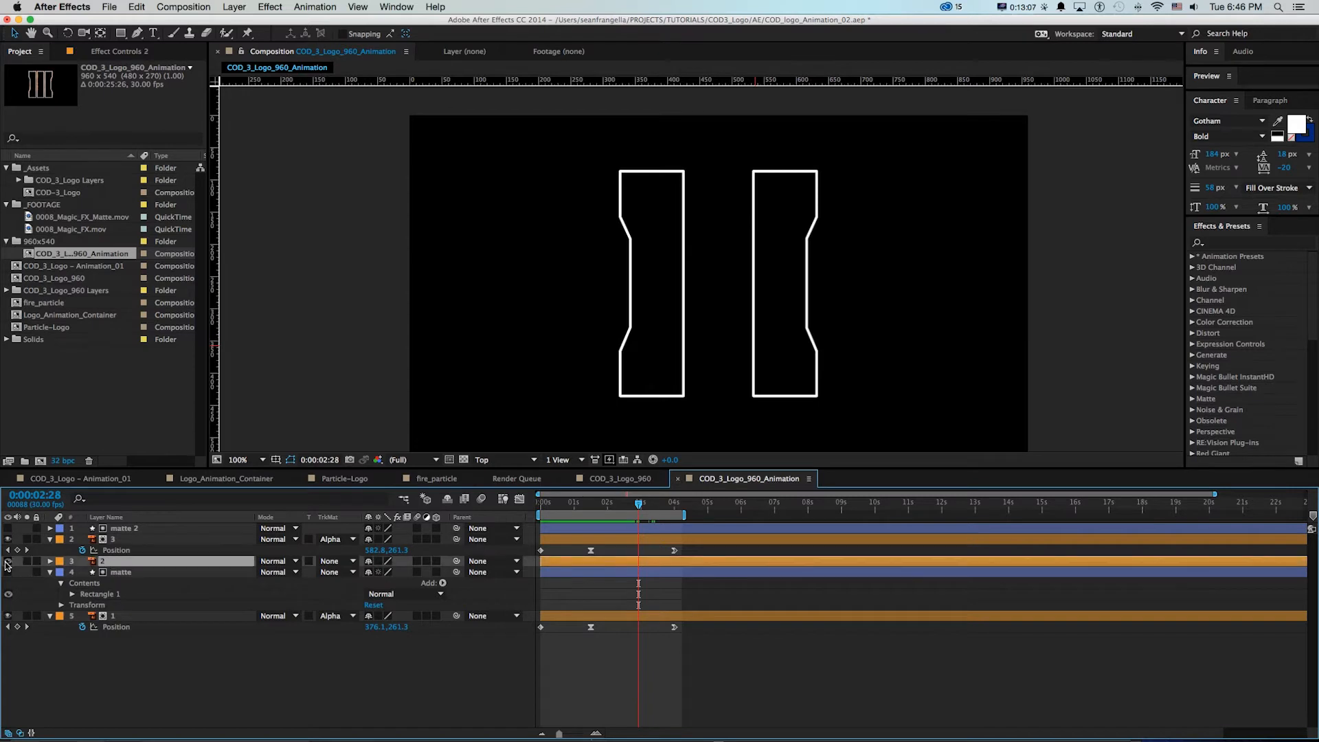
left_click(8, 561)
left_click_drag(639, 504, 676, 507)
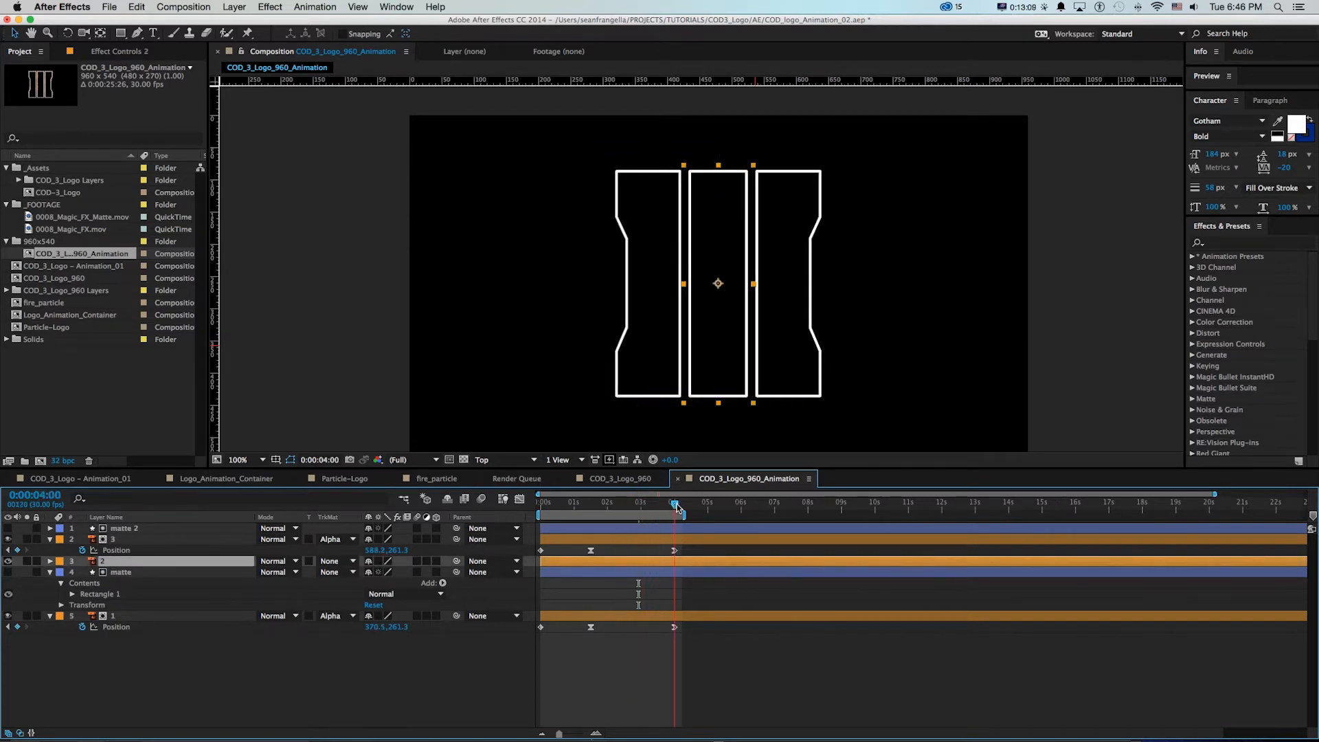
left_click(689, 586)
Draw a white rectangle as a new shape layer covering the whole middle bar of the logo
key("z")
key("grave")
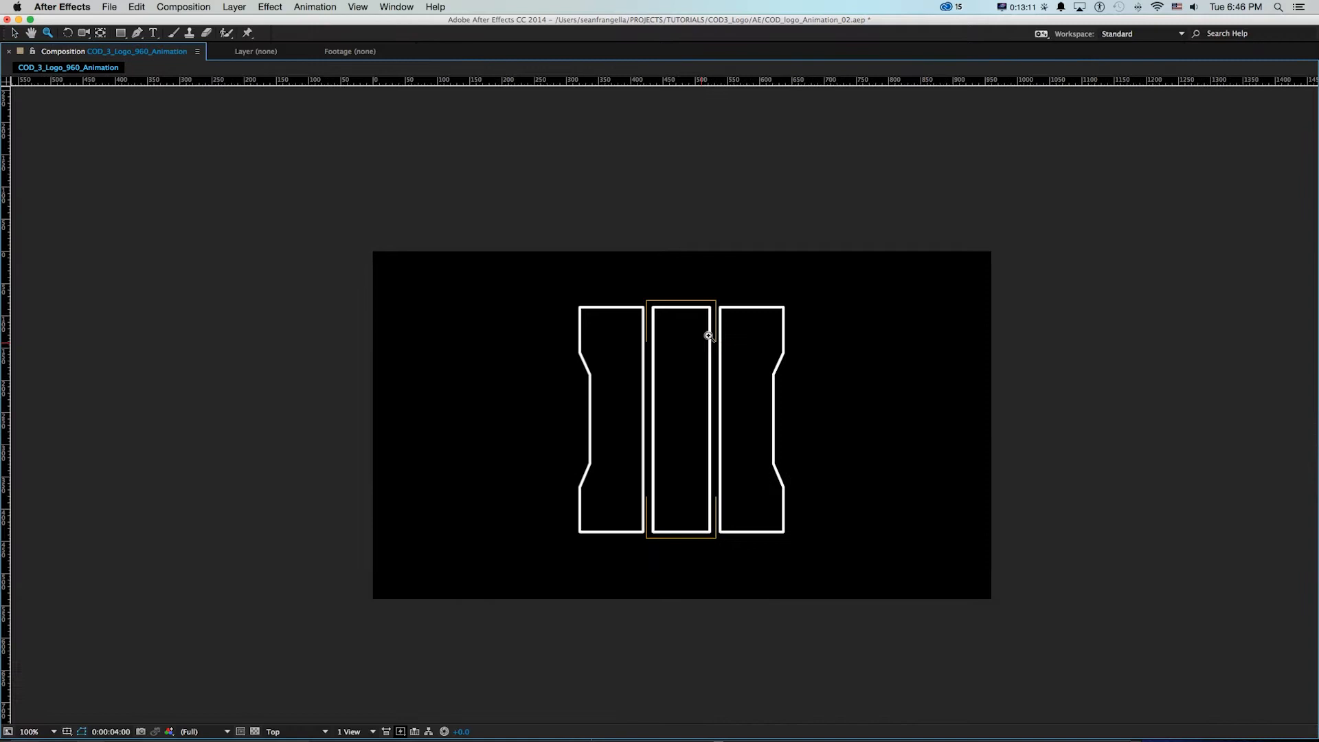
left_click(656, 435)
left_click_drag(711, 307, 616, 306)
key("v")
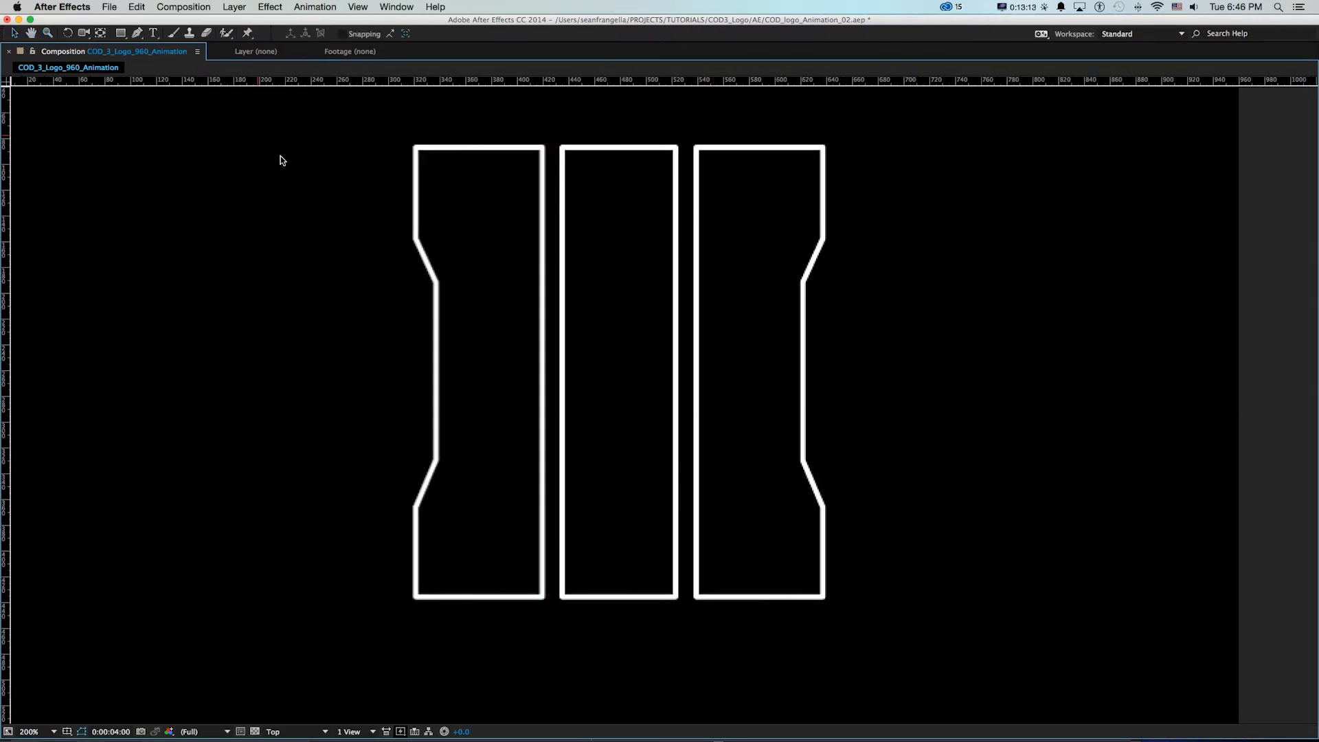
left_click(121, 34)
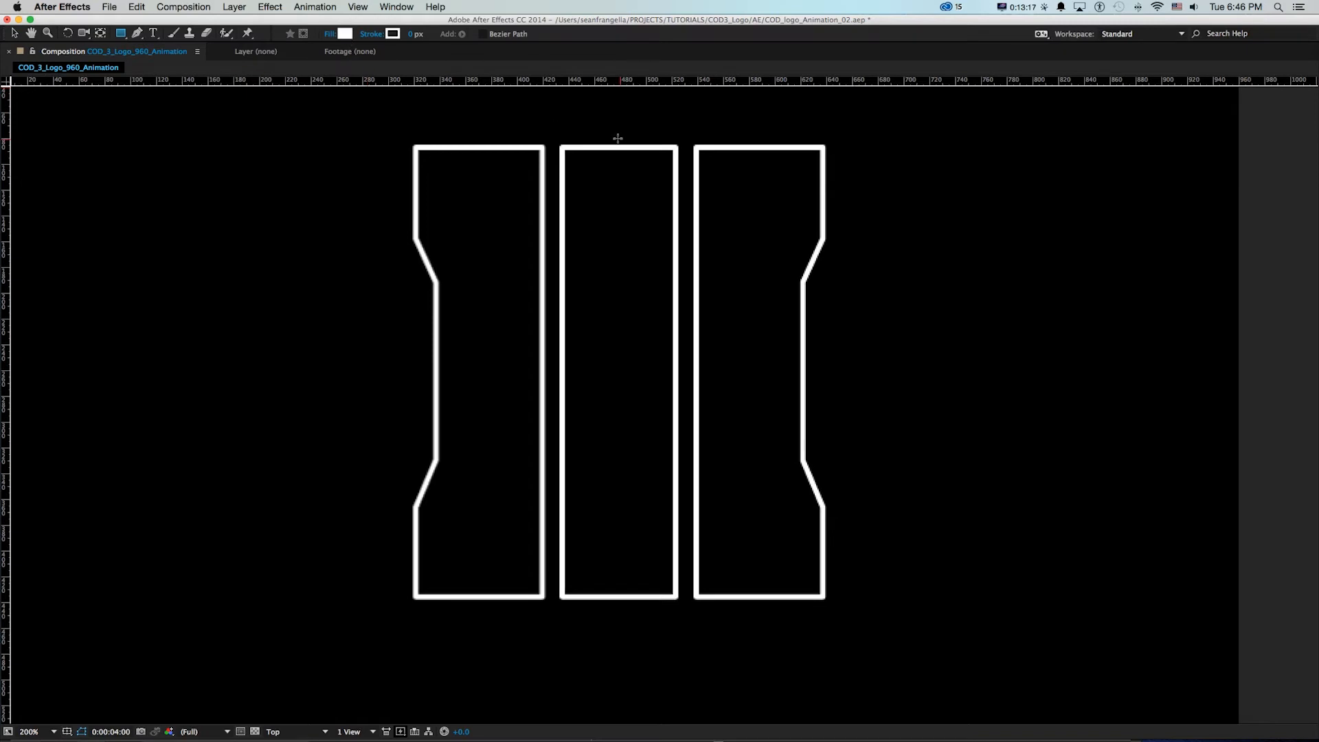
mouse_move(556, 127)
left_mouse_down()
mouse_move(647, 308)
mouse_move(683, 603)
left_mouse_up()
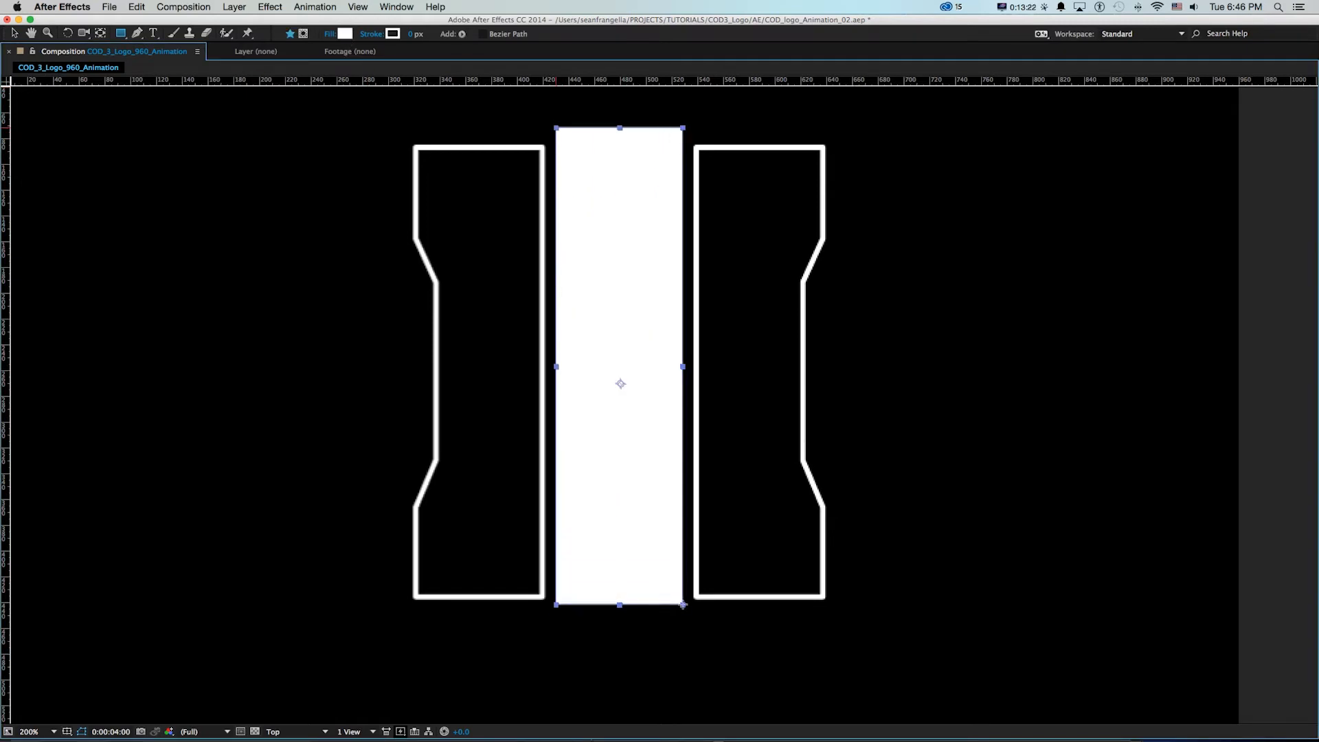
key("v")
left_click(1276, 354)
key("grave")
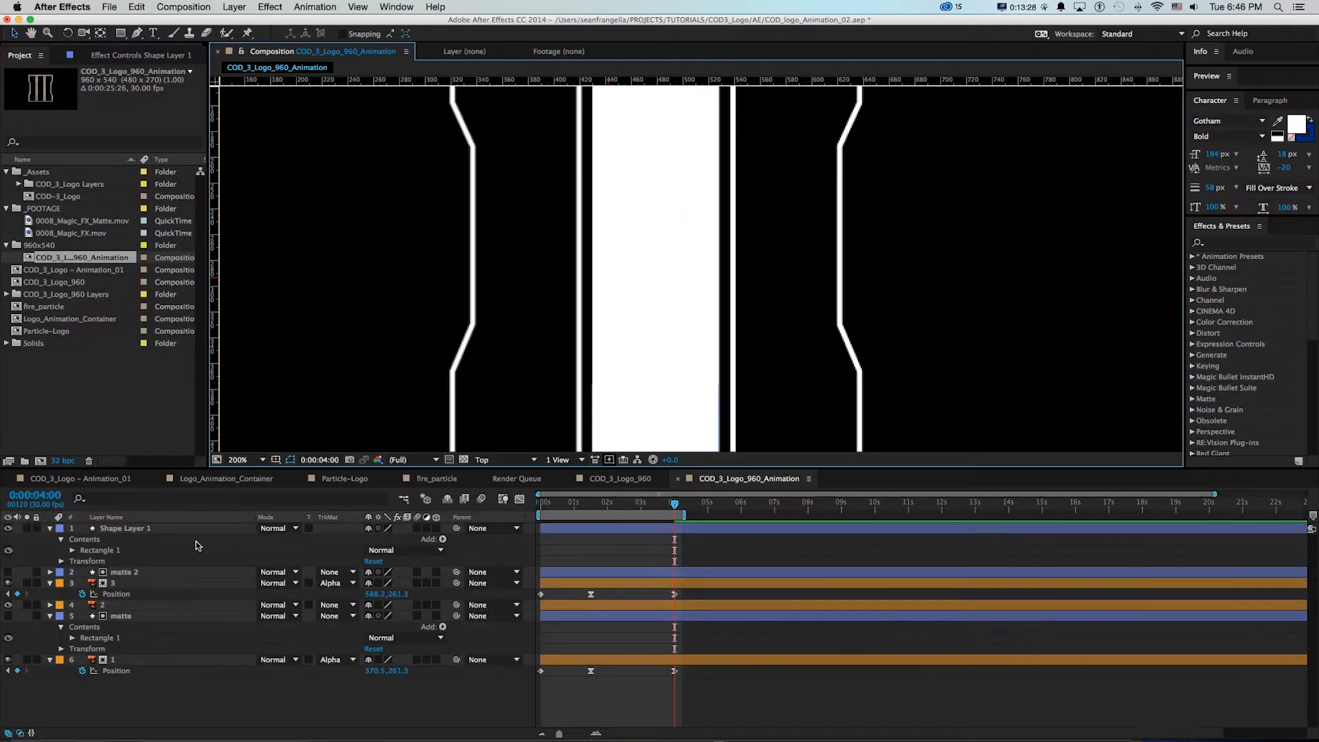
Rename the middle rectangle's shape layer as matte
left_click(134, 532)
key("Return")
type("mat")
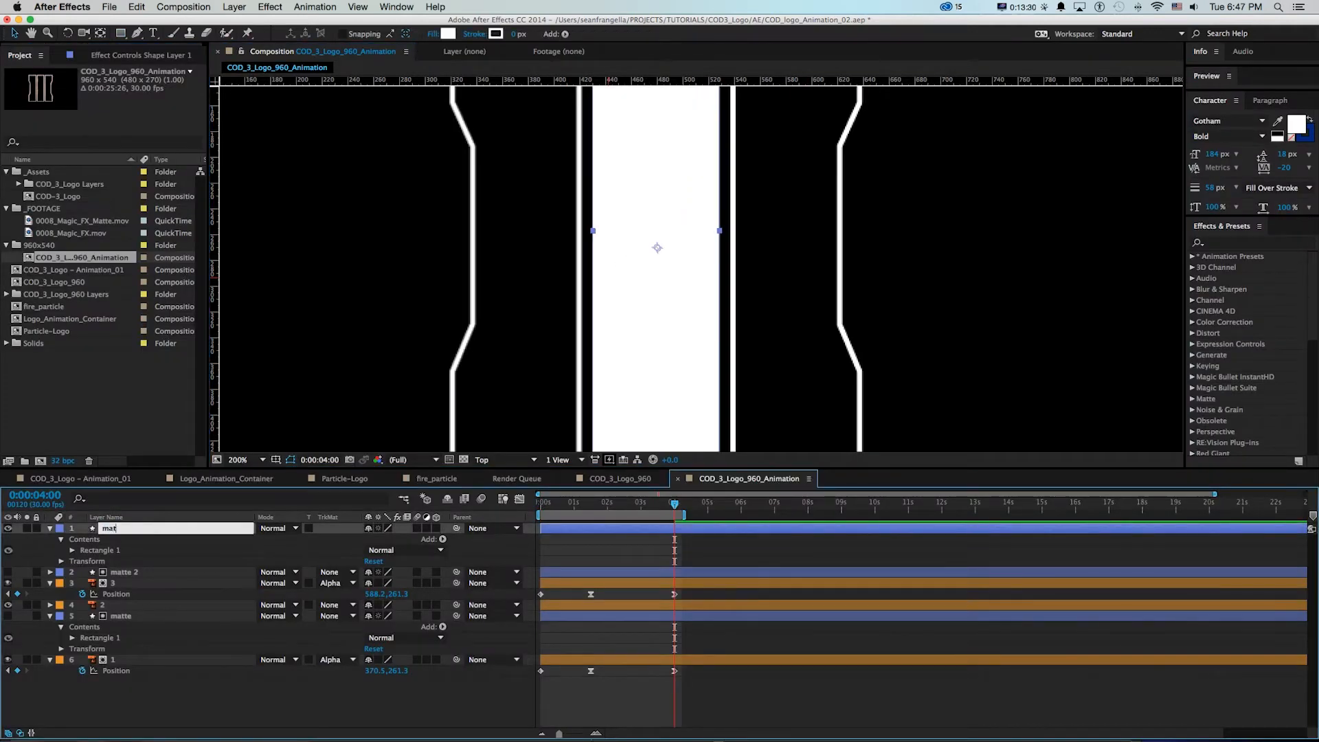
type("te")
key("Return")
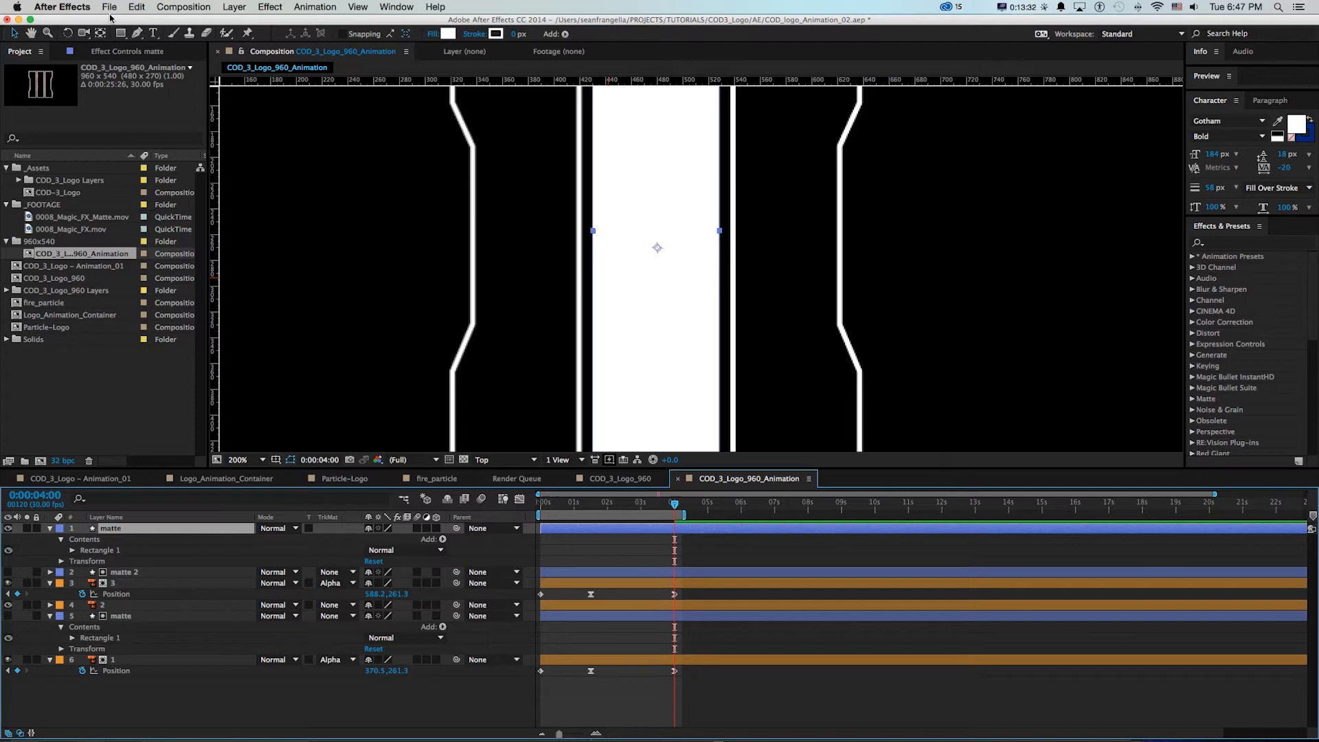
Adjust the middle matte's anchor point with the Pan Behind tool, snapping it to the centre of the rectangle
scroll(657, 258, "down", 2)
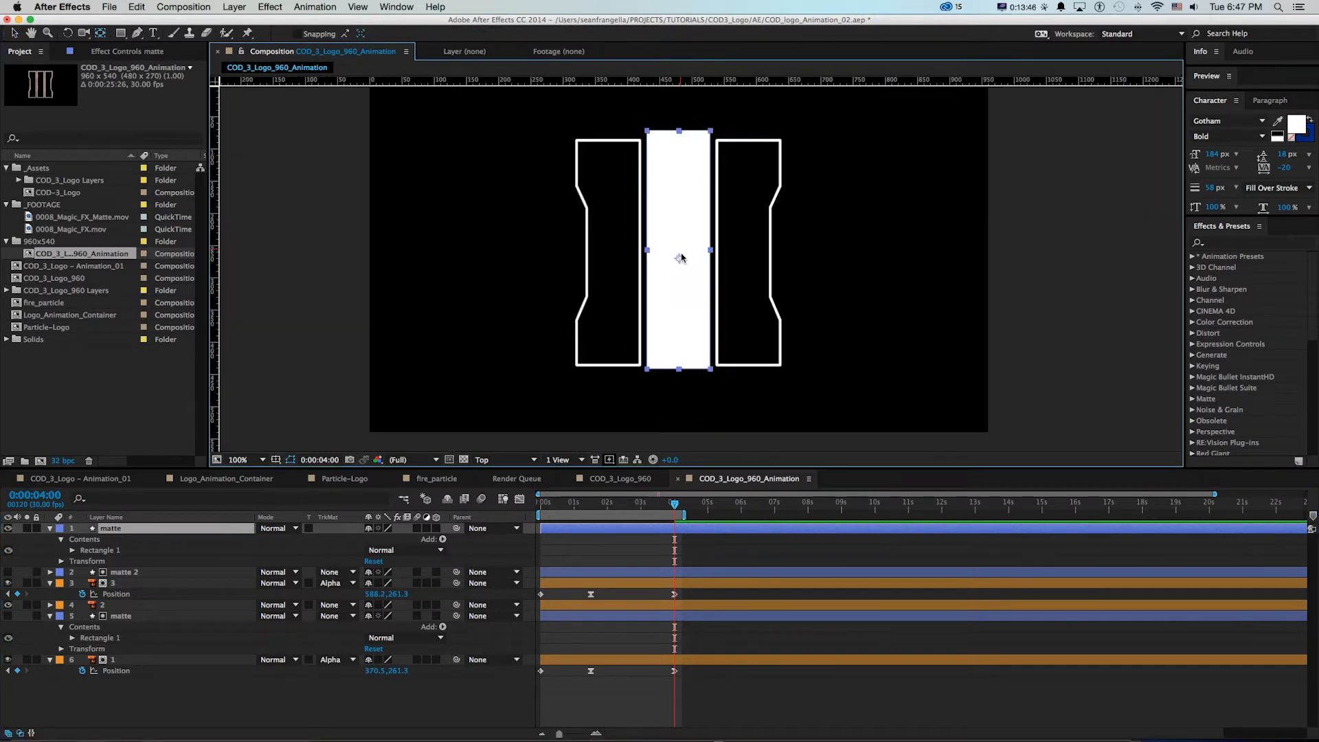
left_click(679, 253)
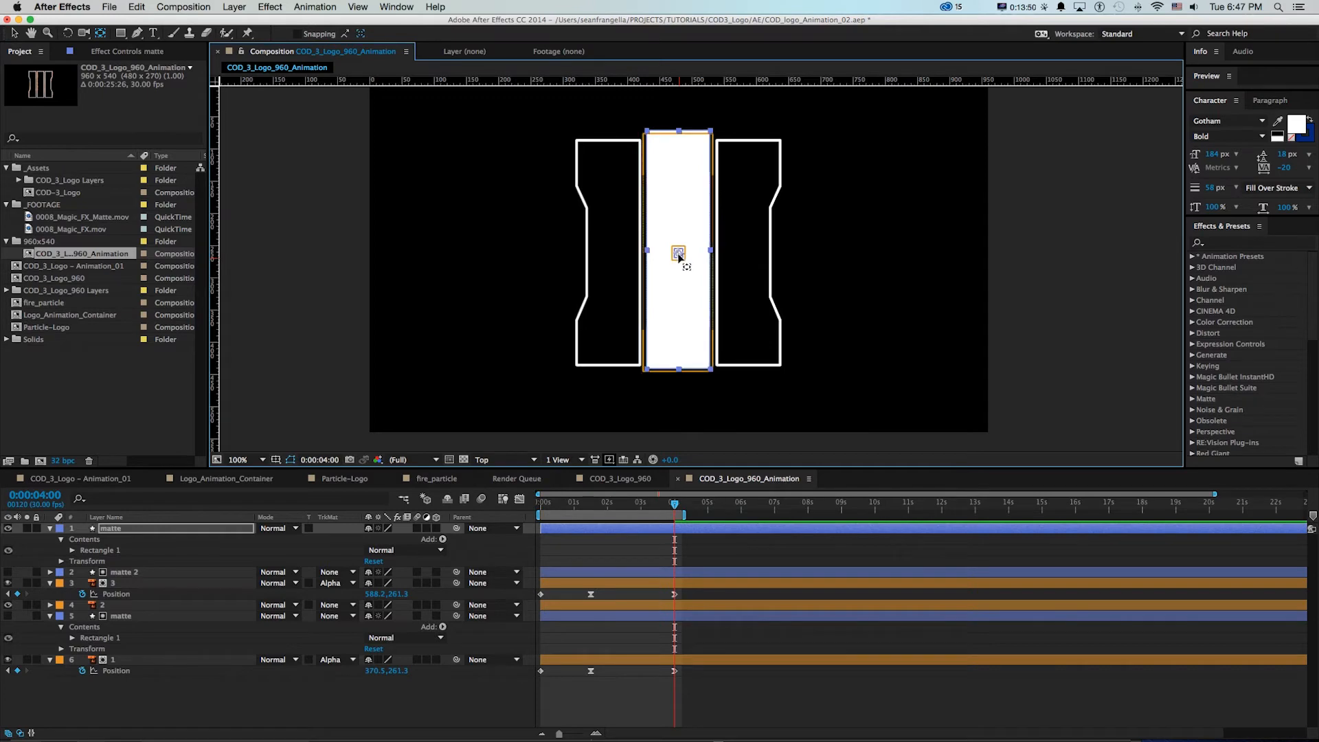
scroll(677, 259, "up", 2)
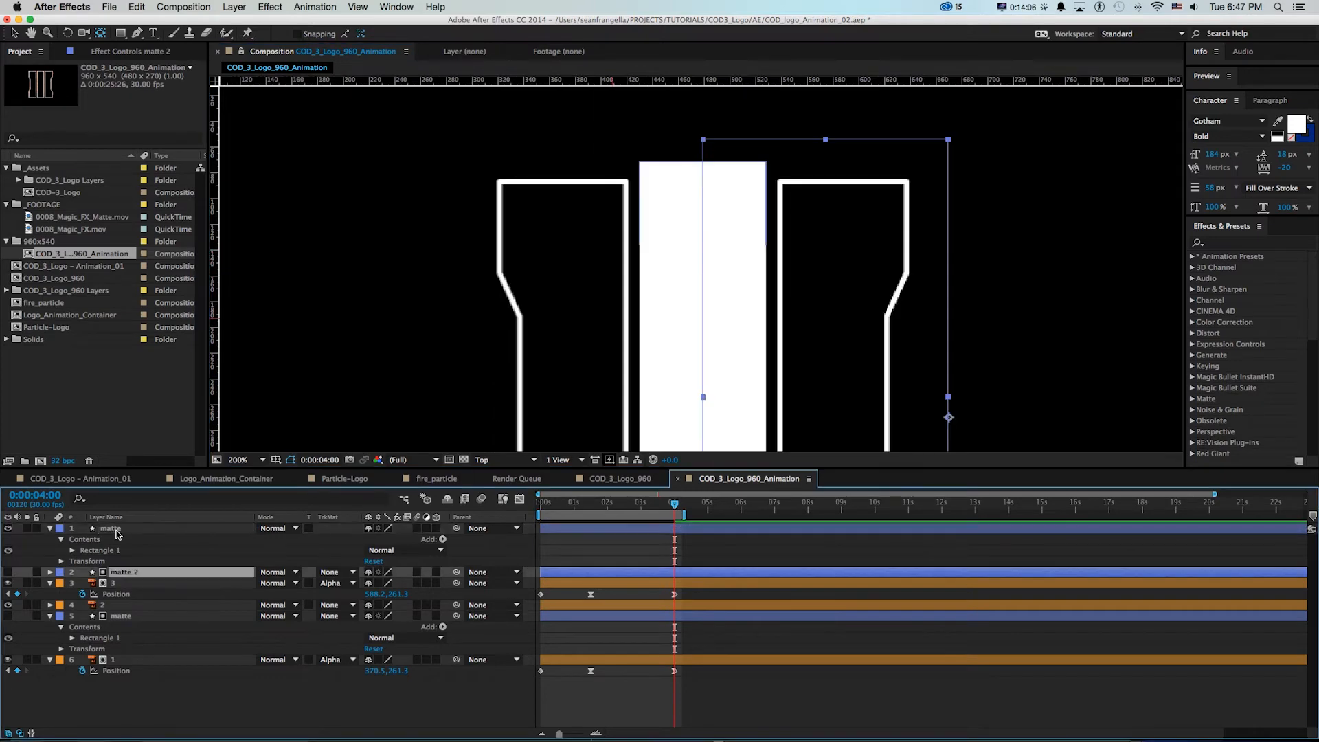
Place the middle bar's matte layer directly above layer 2 and set layer 2's track matte to Alpha Matte "matte"
left_click(115, 530)
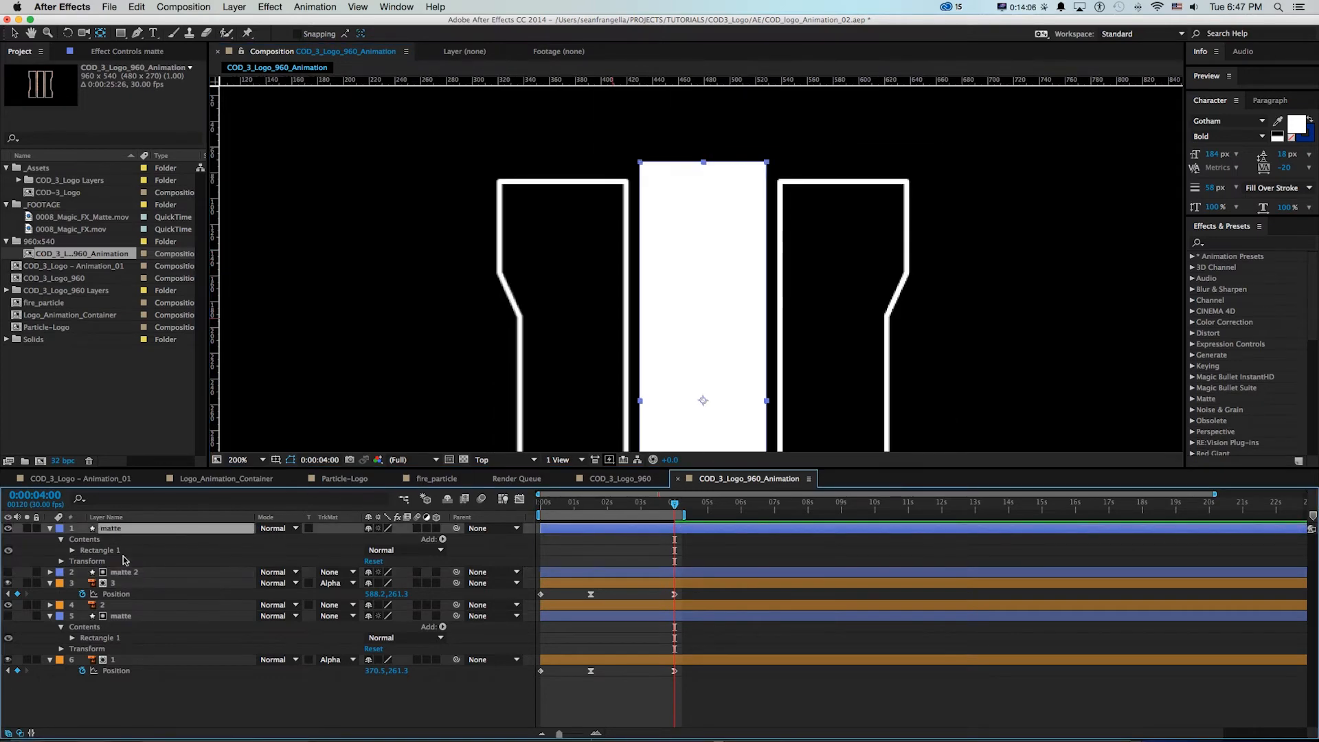
left_click_drag(120, 602, 121, 603)
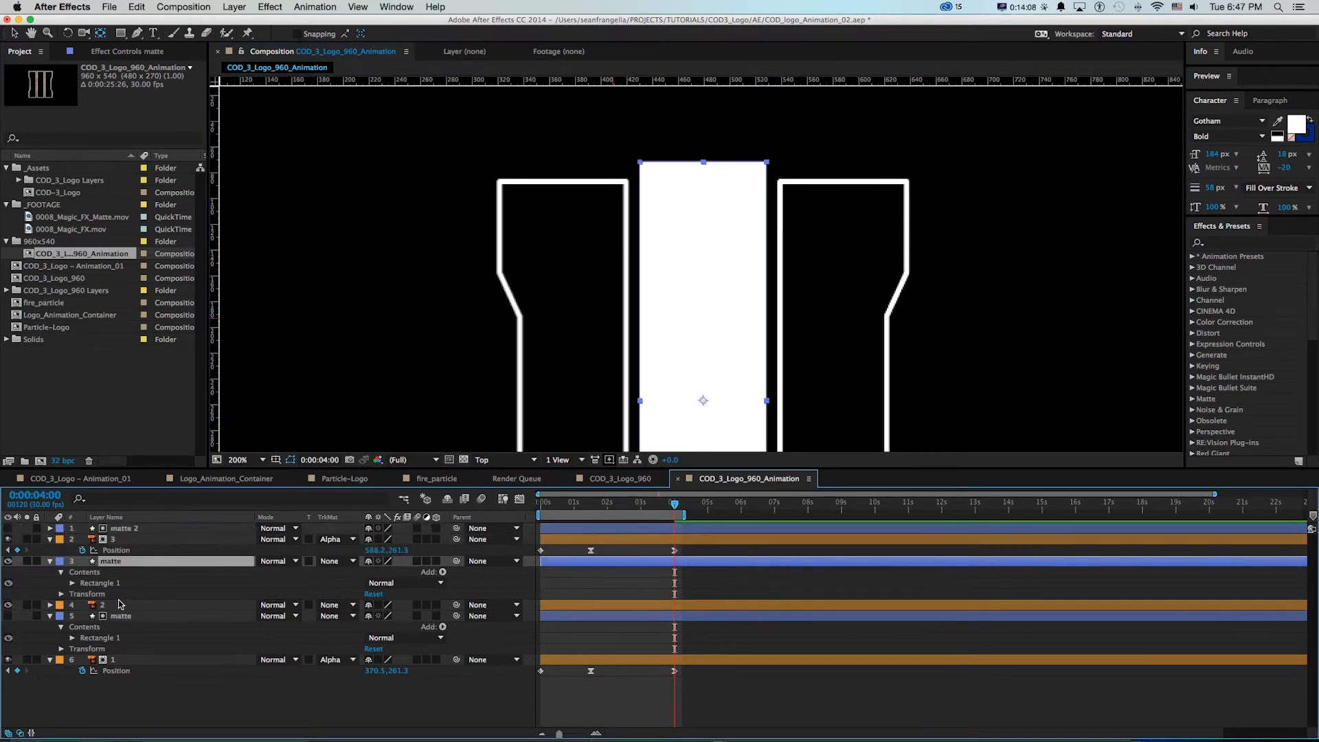
left_click(121, 604)
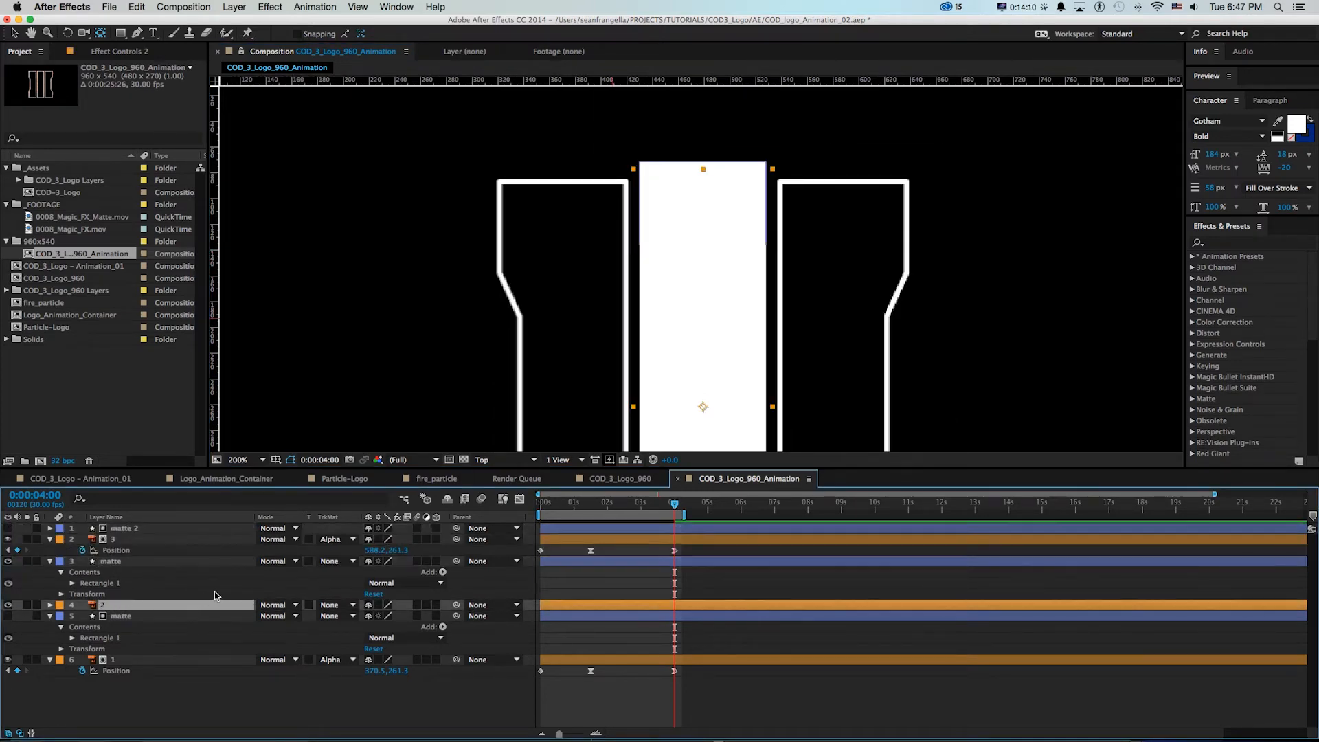
left_click(337, 605)
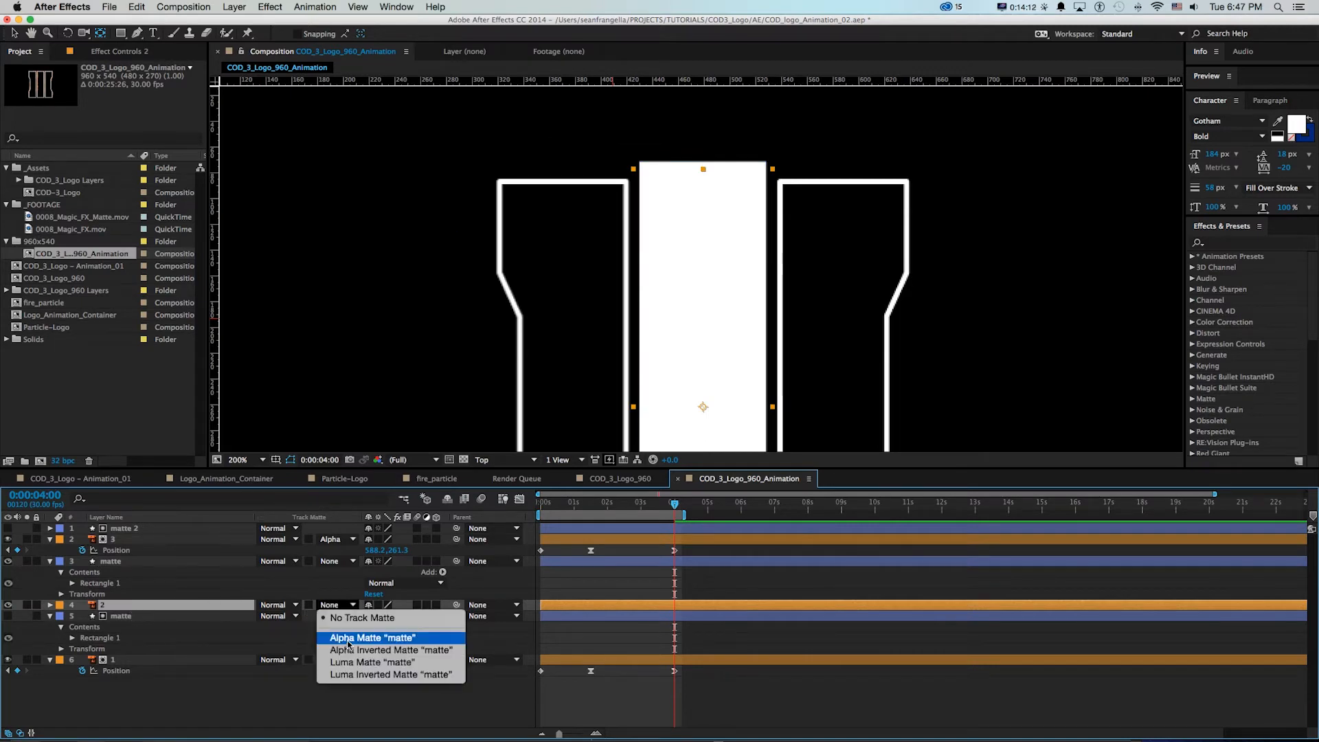
left_click(375, 639)
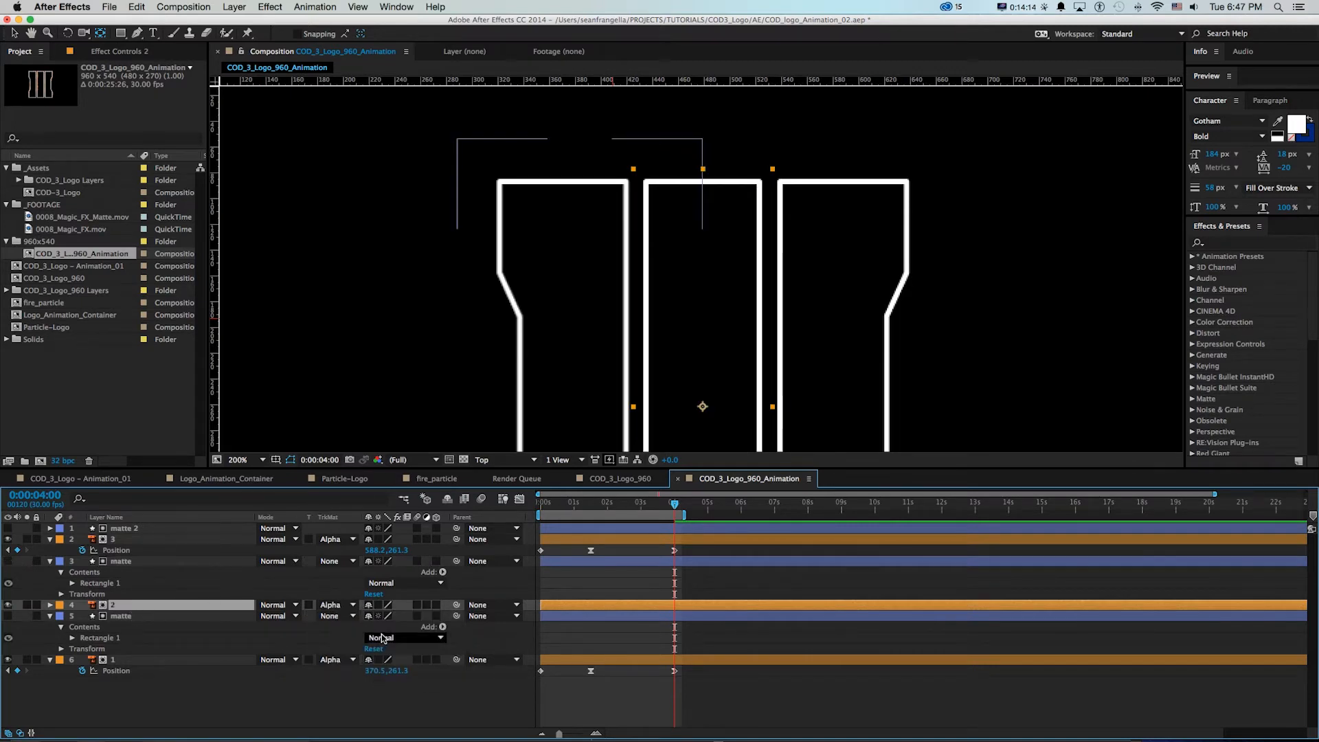
At 0:00:01:15, make the matte above layer 2 visible and lower its opacity to 66%
left_click(594, 506)
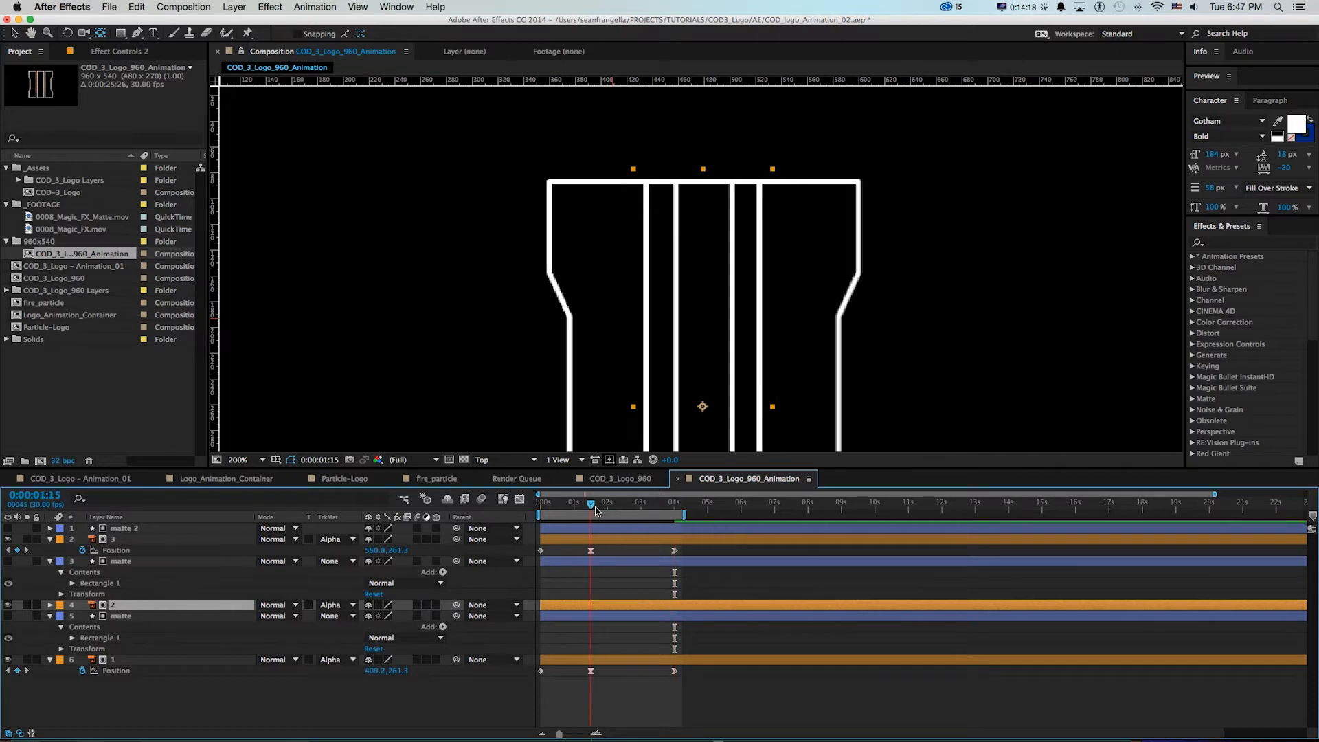
left_click(120, 562)
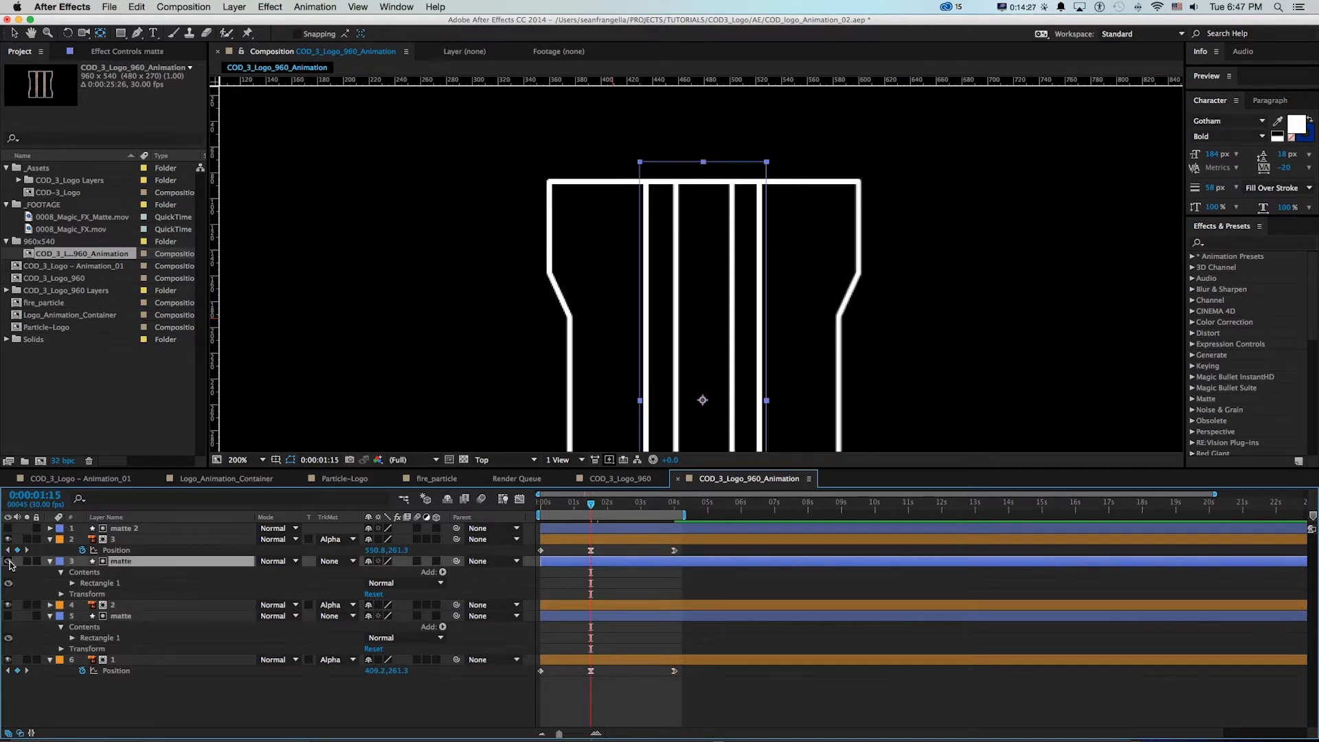
left_click(8, 561)
key("t")
left_click_drag(370, 572, 354, 571)
key("Return")
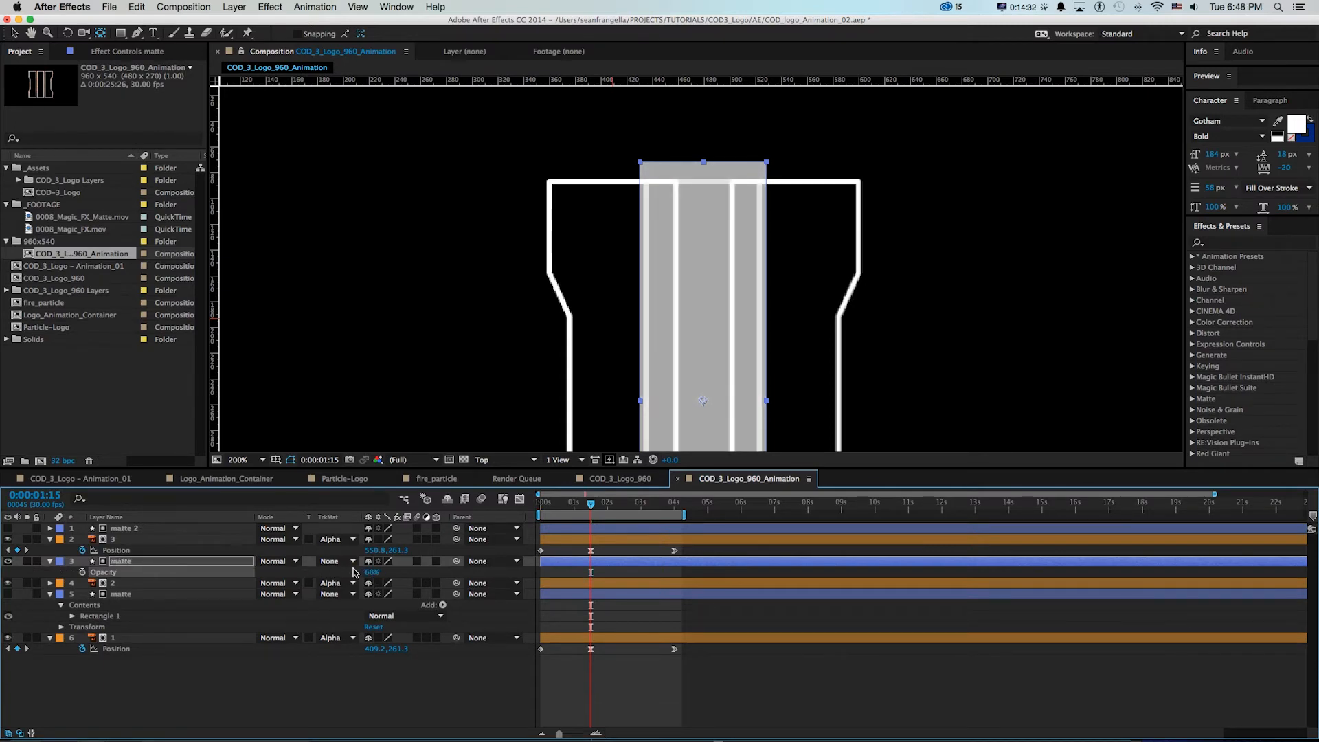
With only the middle matte and layer 2 soloed, try narrowing the matte's horizontal scale to 82%
left_click(27, 561)
left_click(26, 582)
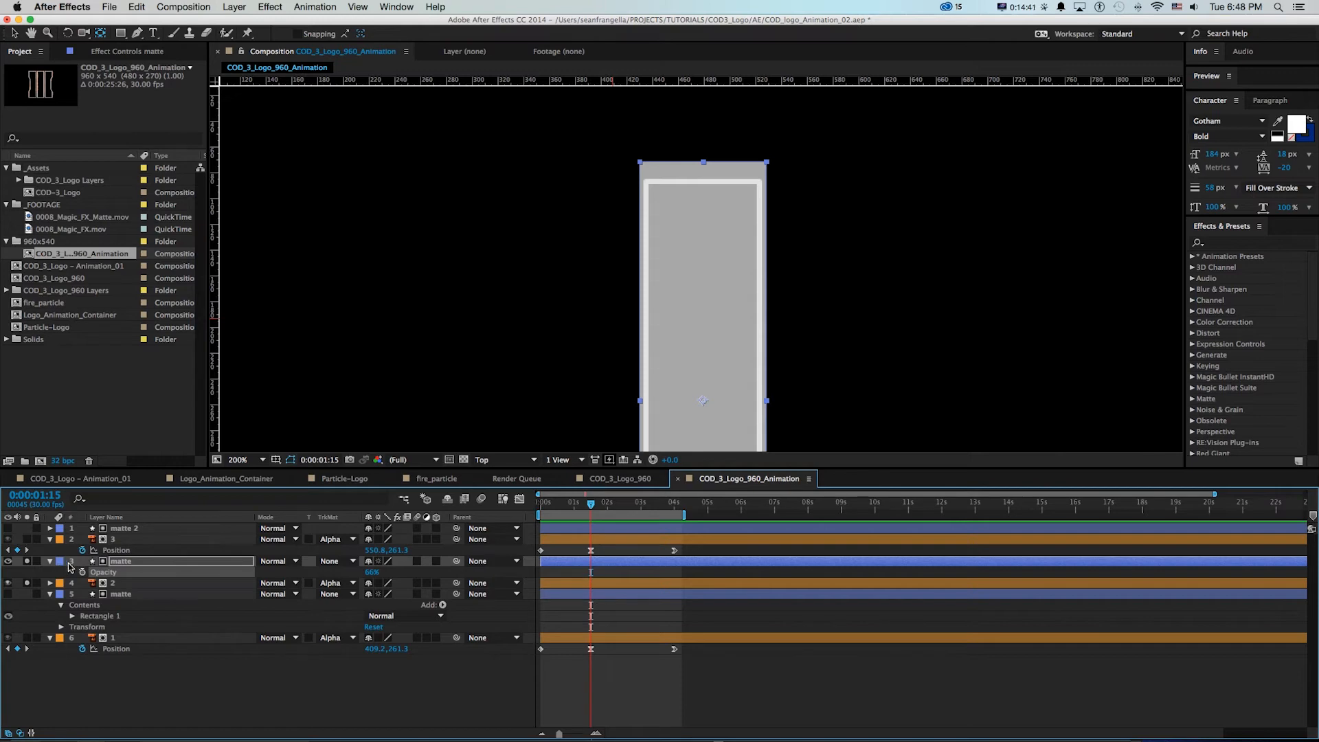
key("s")
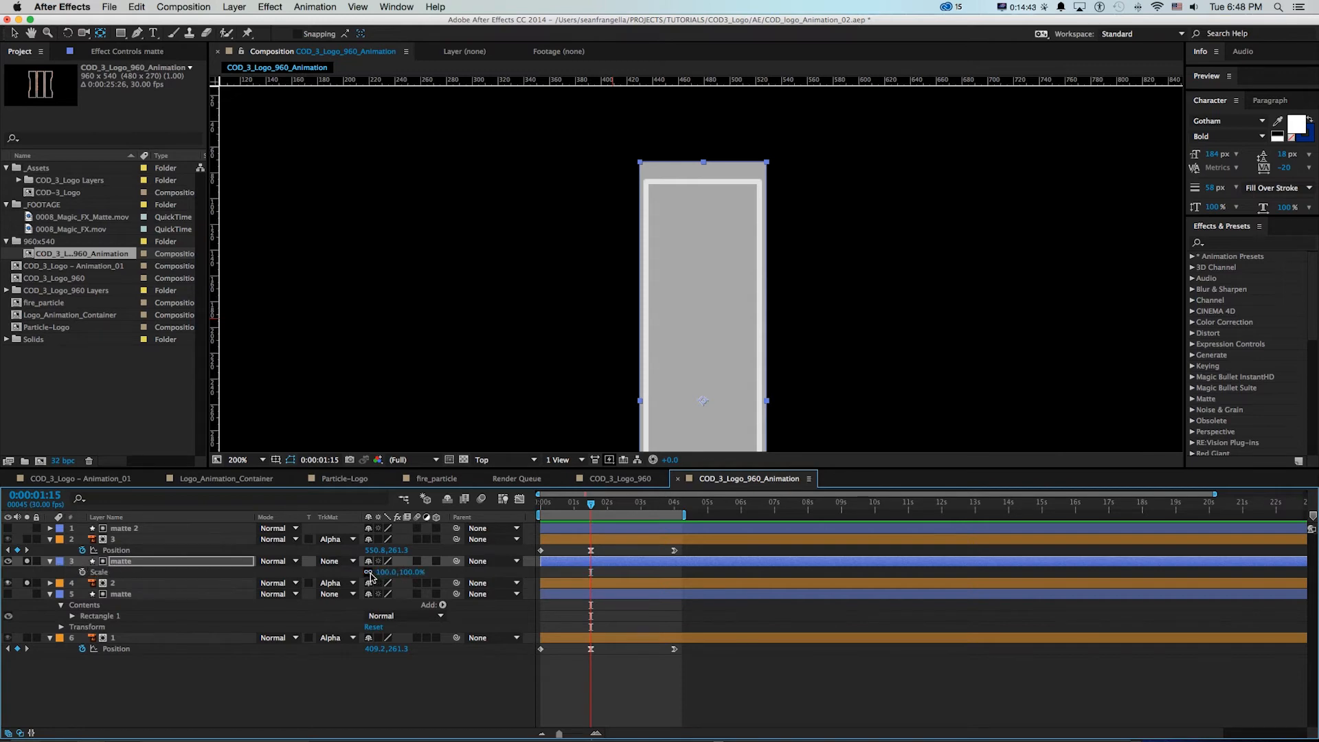
mouse_move(386, 578)
left_mouse_down()
mouse_move(319, 570)
mouse_move(368, 560)
left_mouse_up()
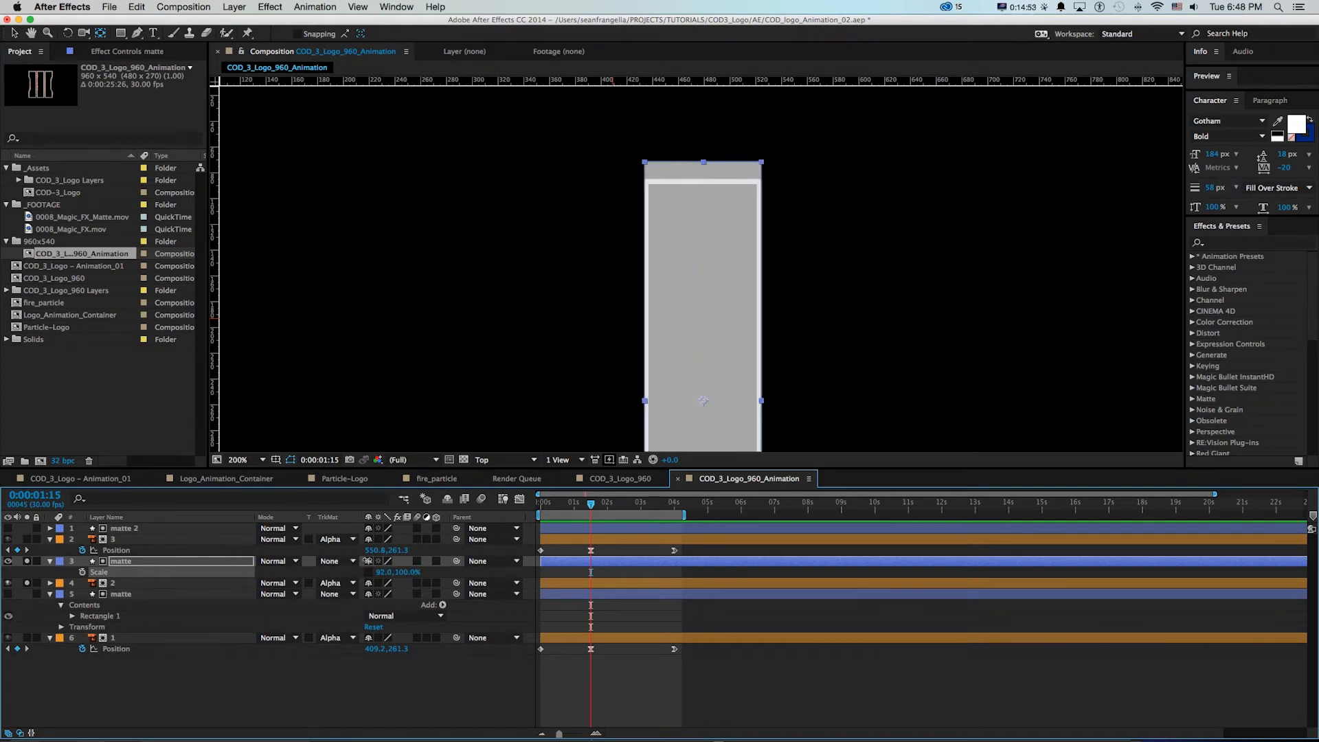
key("super+z")
left_click(27, 561)
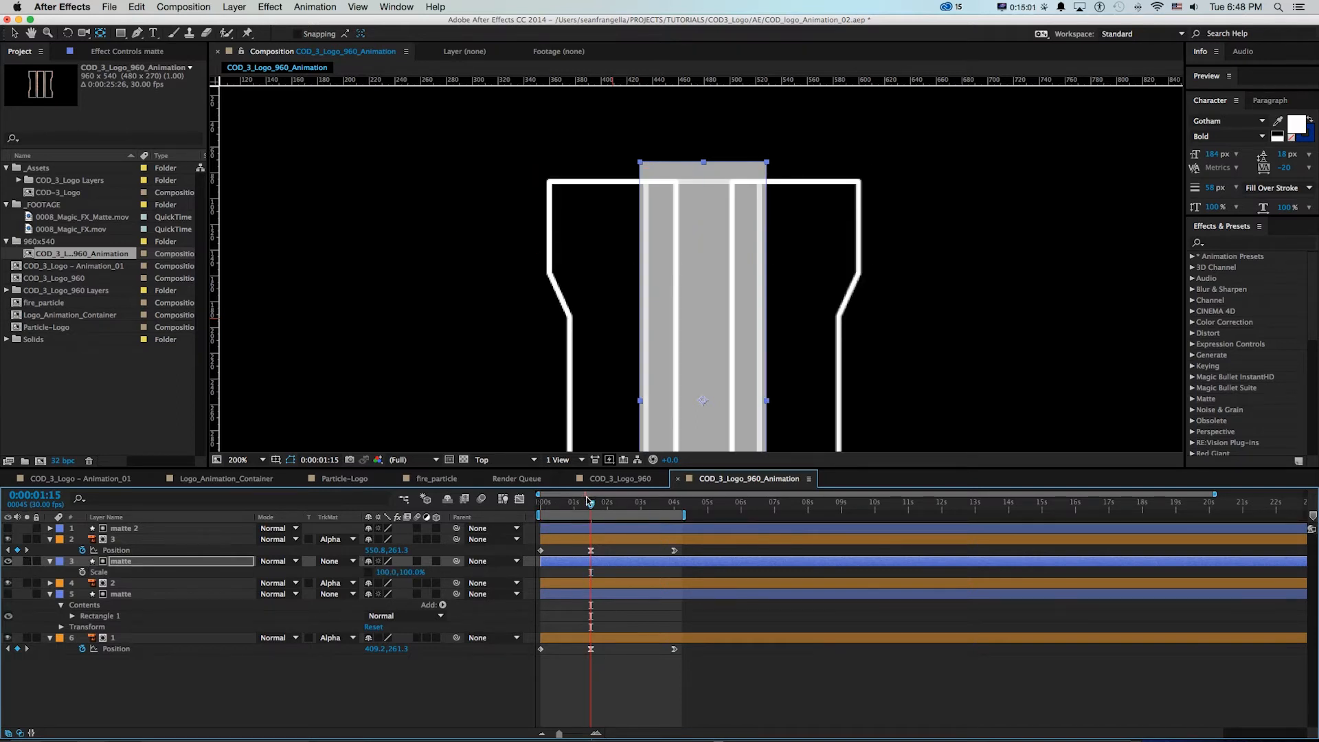
Keyframe the middle matte's Scale at 100% at 0:00:04:14 and at 0% horizontally at 0:00:01:25
mouse_move(590, 501)
left_mouse_down()
mouse_move(579, 508)
mouse_move(601, 508)
left_mouse_up()
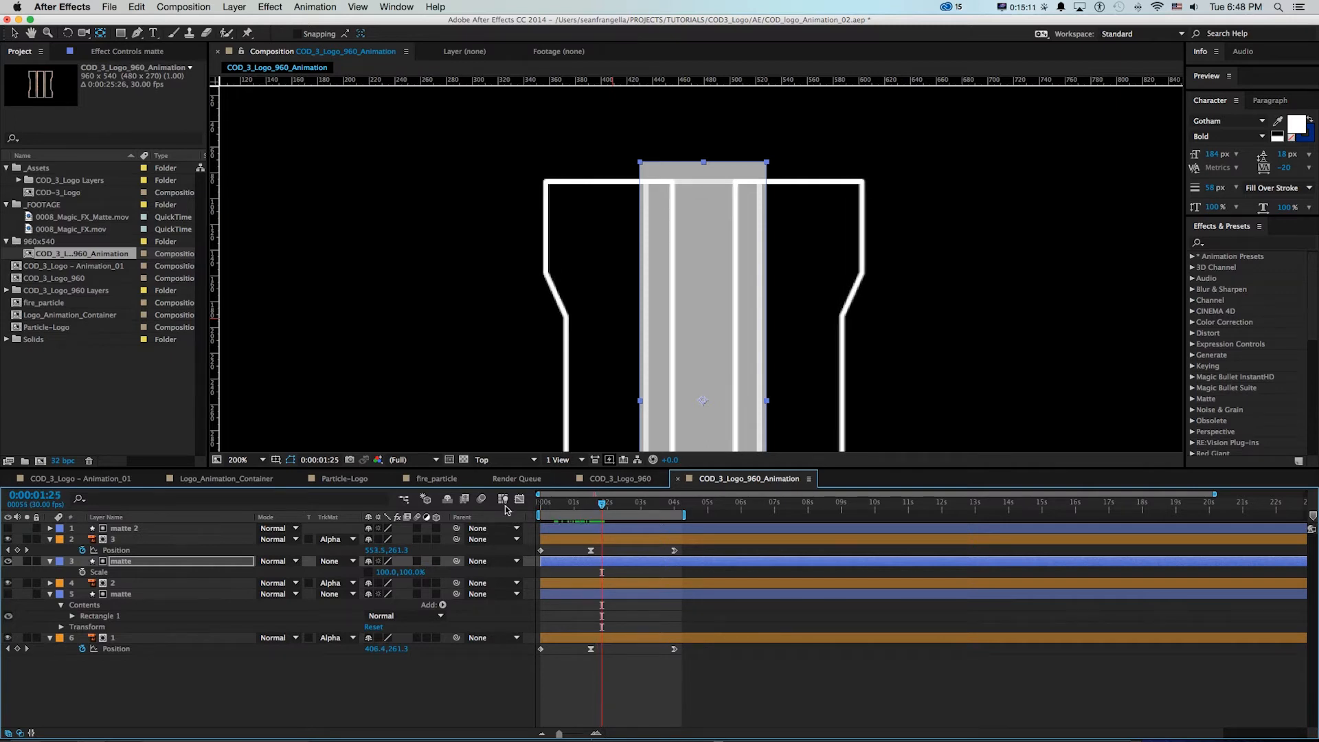
left_click(81, 572)
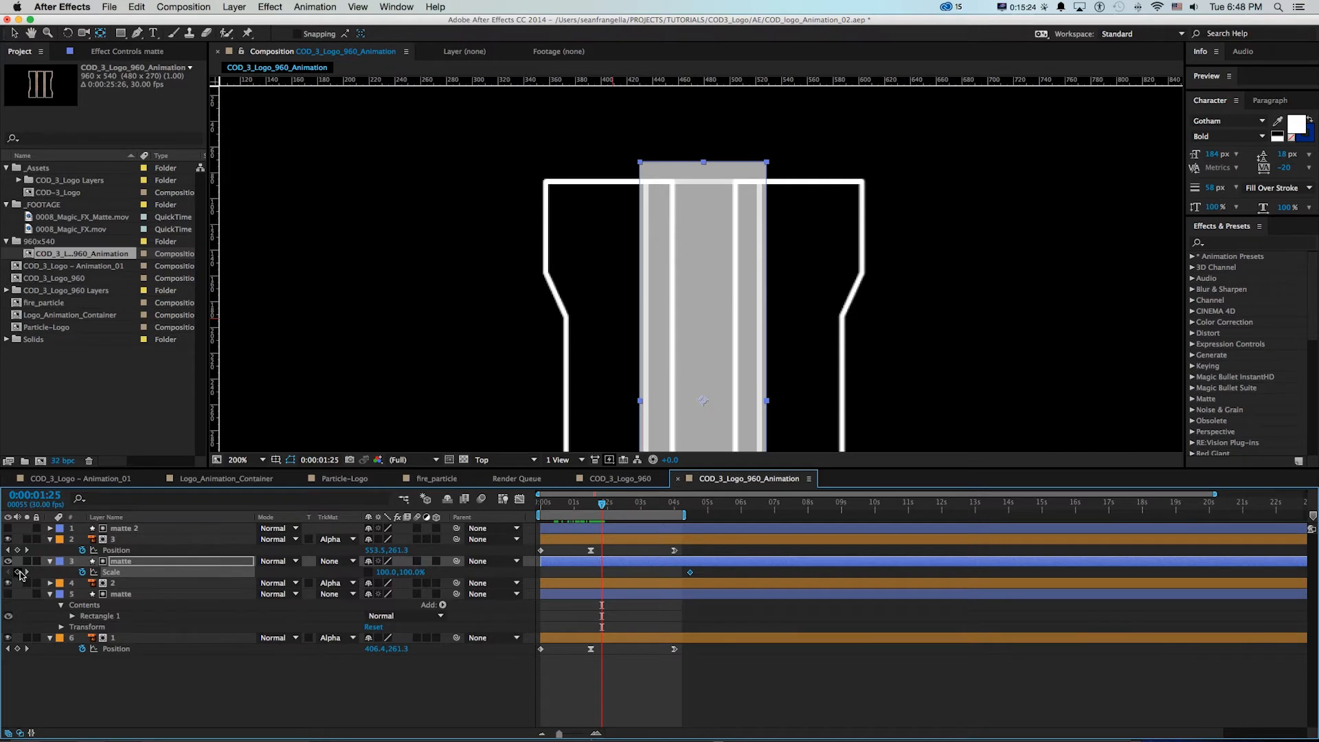
left_click(385, 572)
left_click(366, 575)
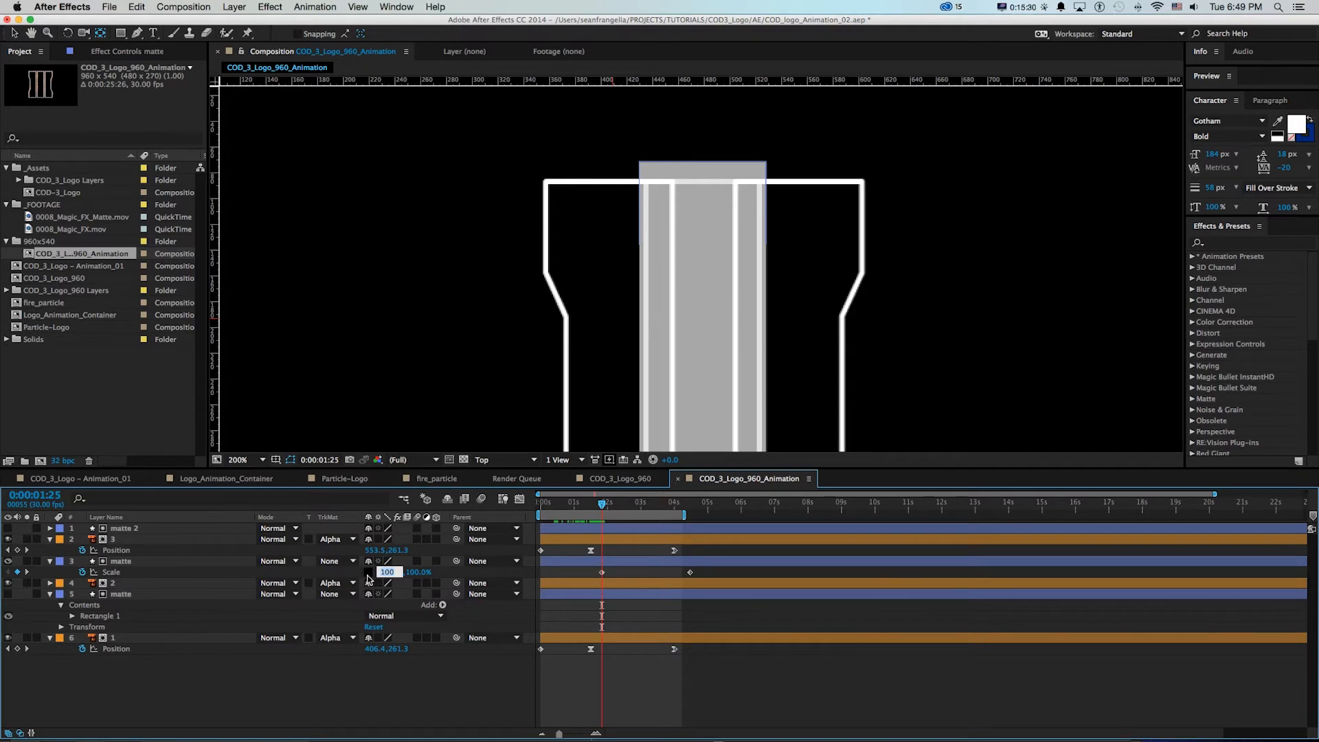
type("0")
key("Return")
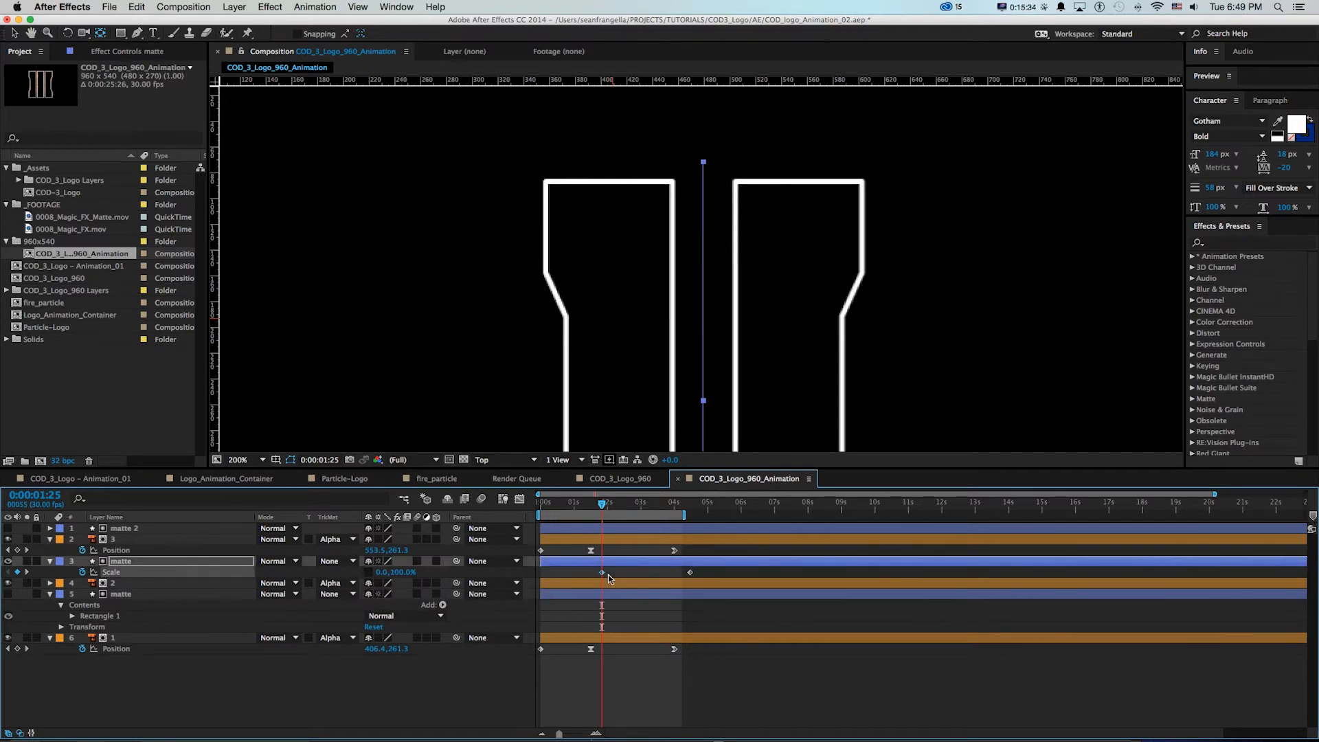
Add a Scale keyframe to the middle matte at 0:00:03:11 with a horizontal scale of 83%
left_click_drag(603, 506, 654, 507)
left_click_drag(382, 571, 394, 570)
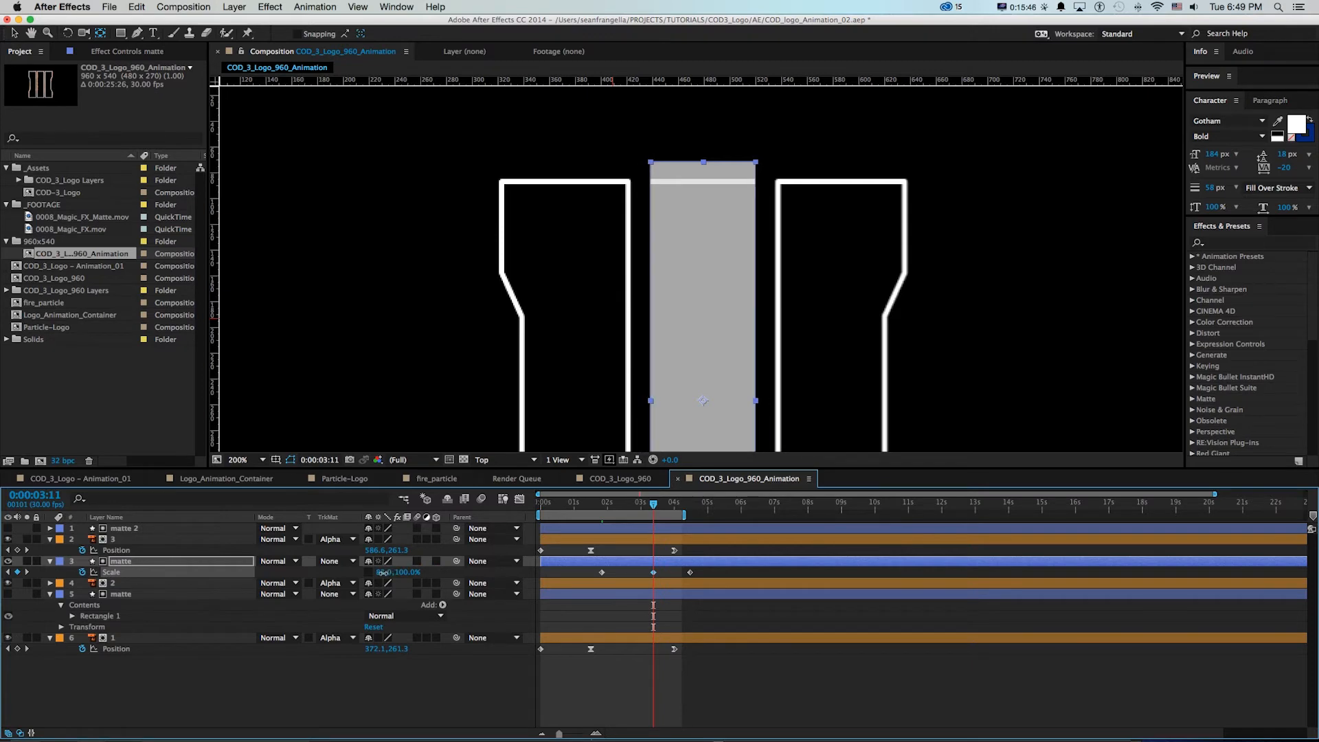
mouse_move(599, 506)
left_mouse_down()
mouse_move(669, 506)
mouse_move(611, 506)
left_mouse_up()
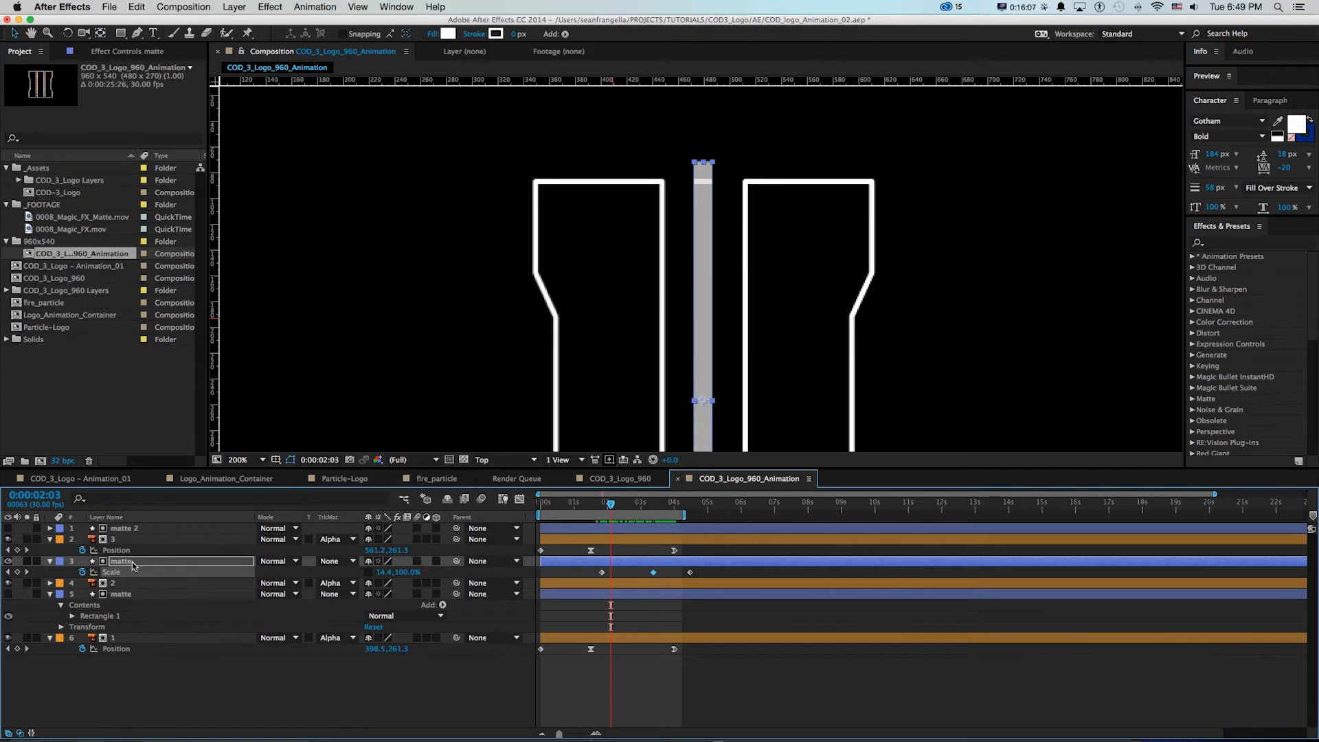
Ease the middle matte's Scale keyframe at 0:00:03:11 and apply Easy Ease In to the one at 0:00:04:14
right_click(653, 571)
mouse_move(749, 719)
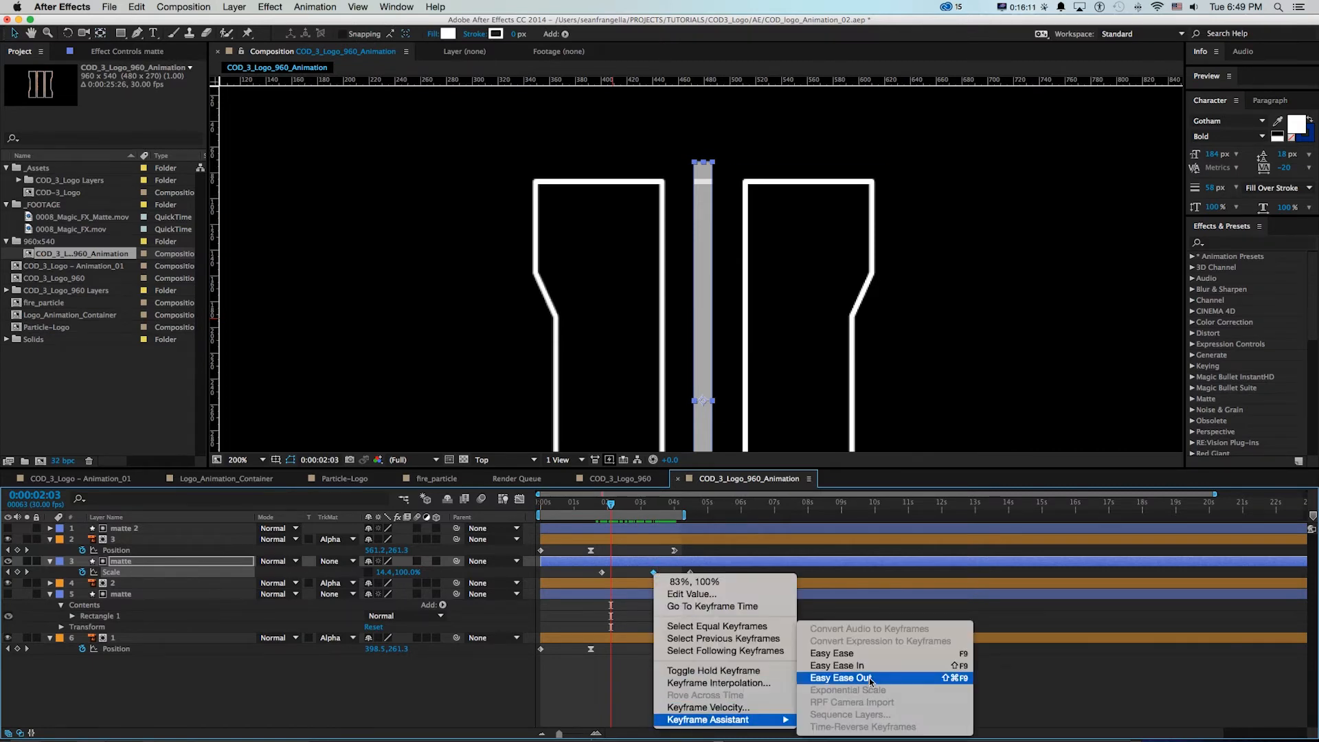
left_click(837, 653)
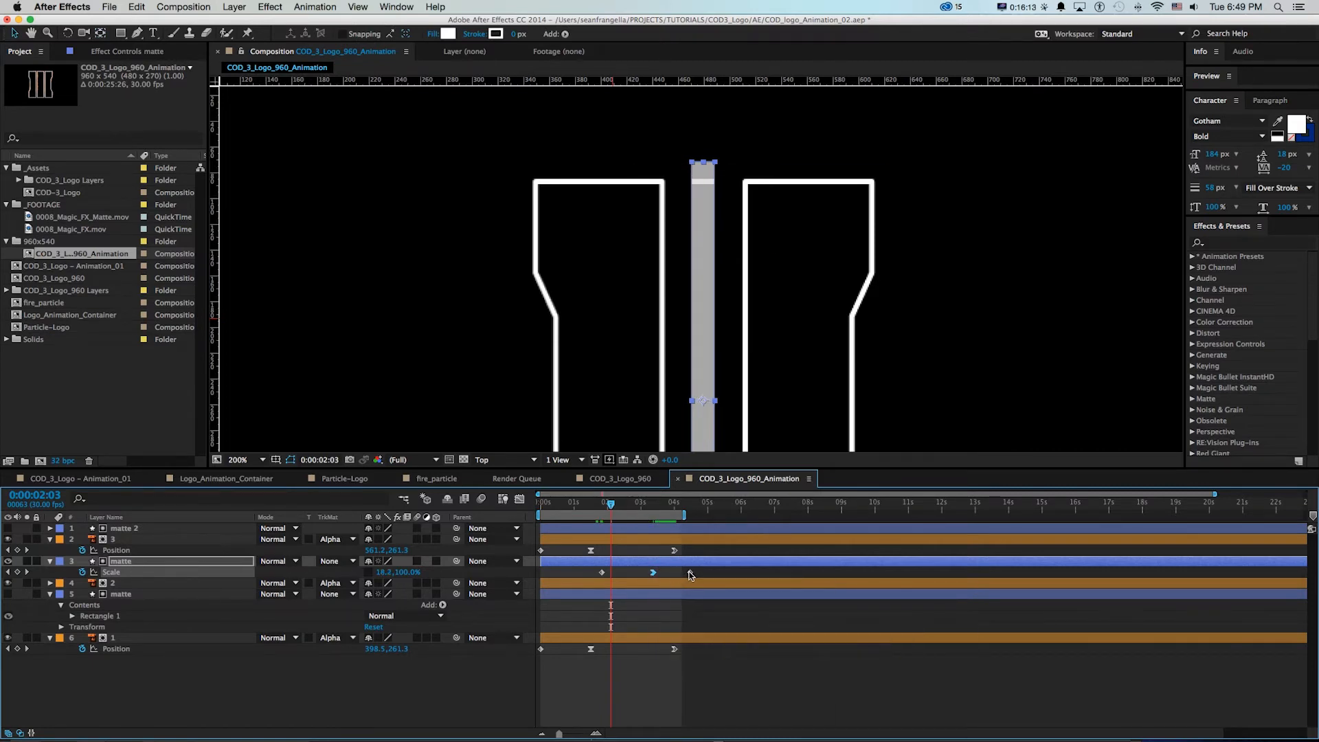
right_click(690, 574)
mouse_move(750, 719)
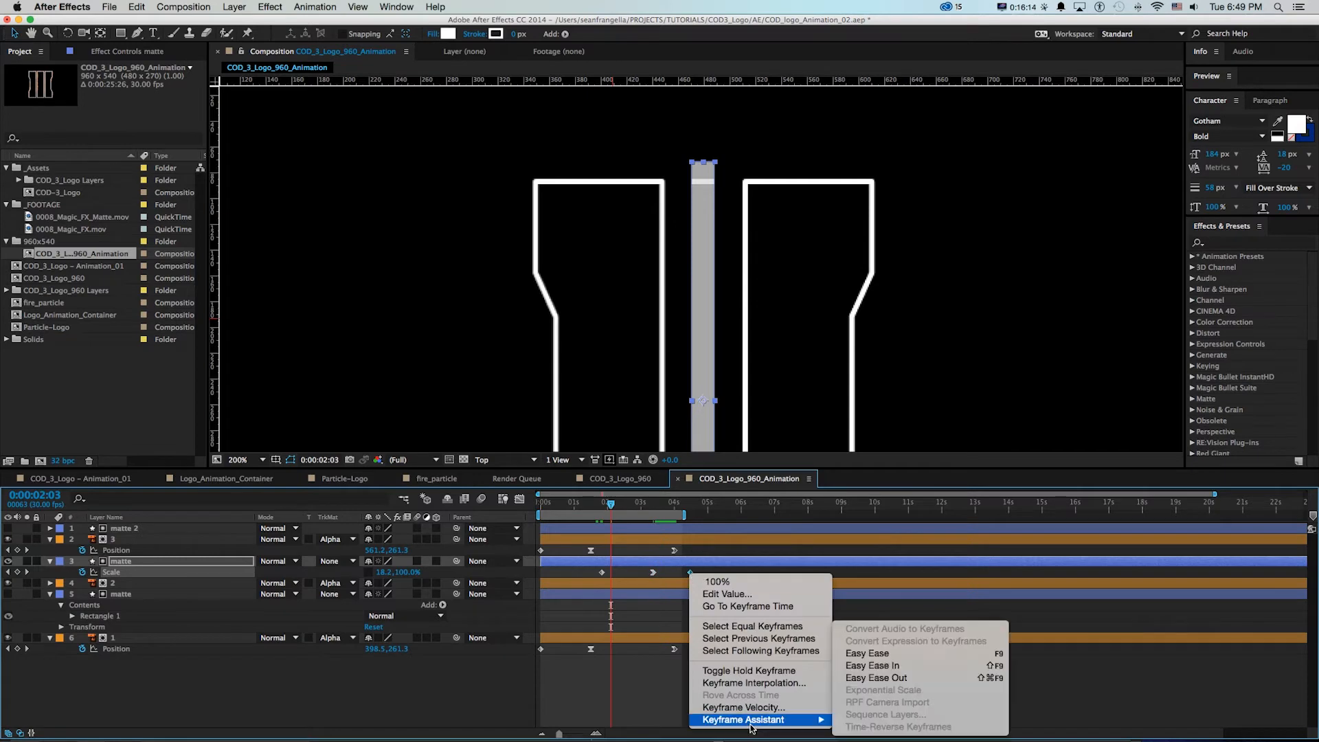
left_click(845, 665)
Restore the middle matte's opacity to 100%, hide it, and scrub through the bar's reveal
left_click_drag(611, 503, 653, 504)
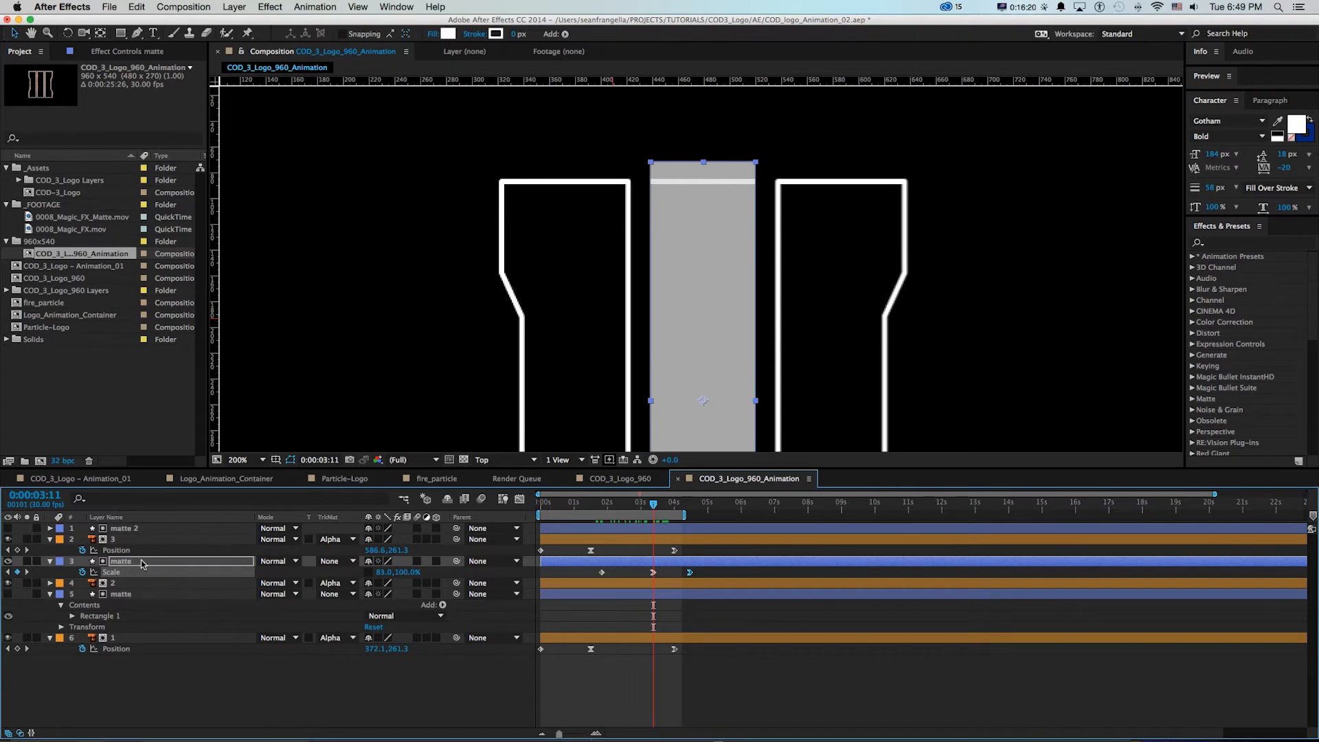
key("t")
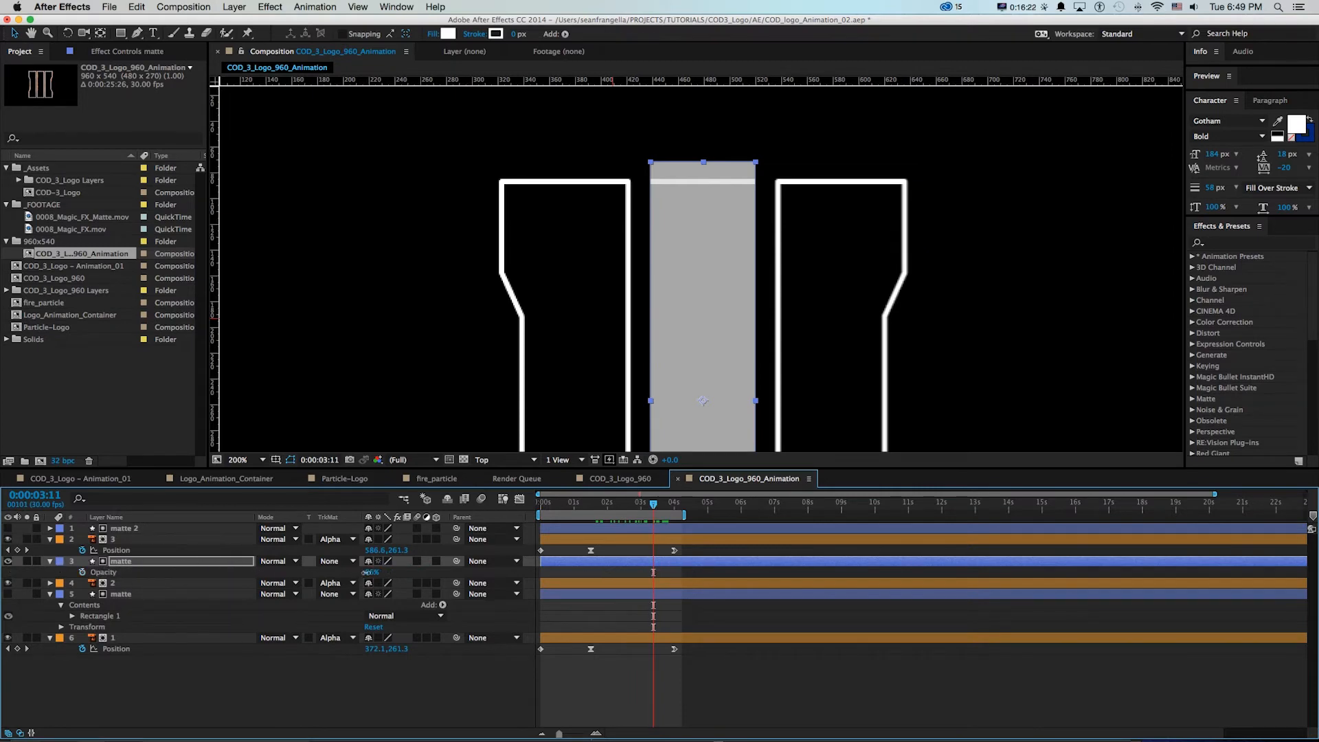
left_click_drag(367, 572, 559, 574)
left_click(559, 574)
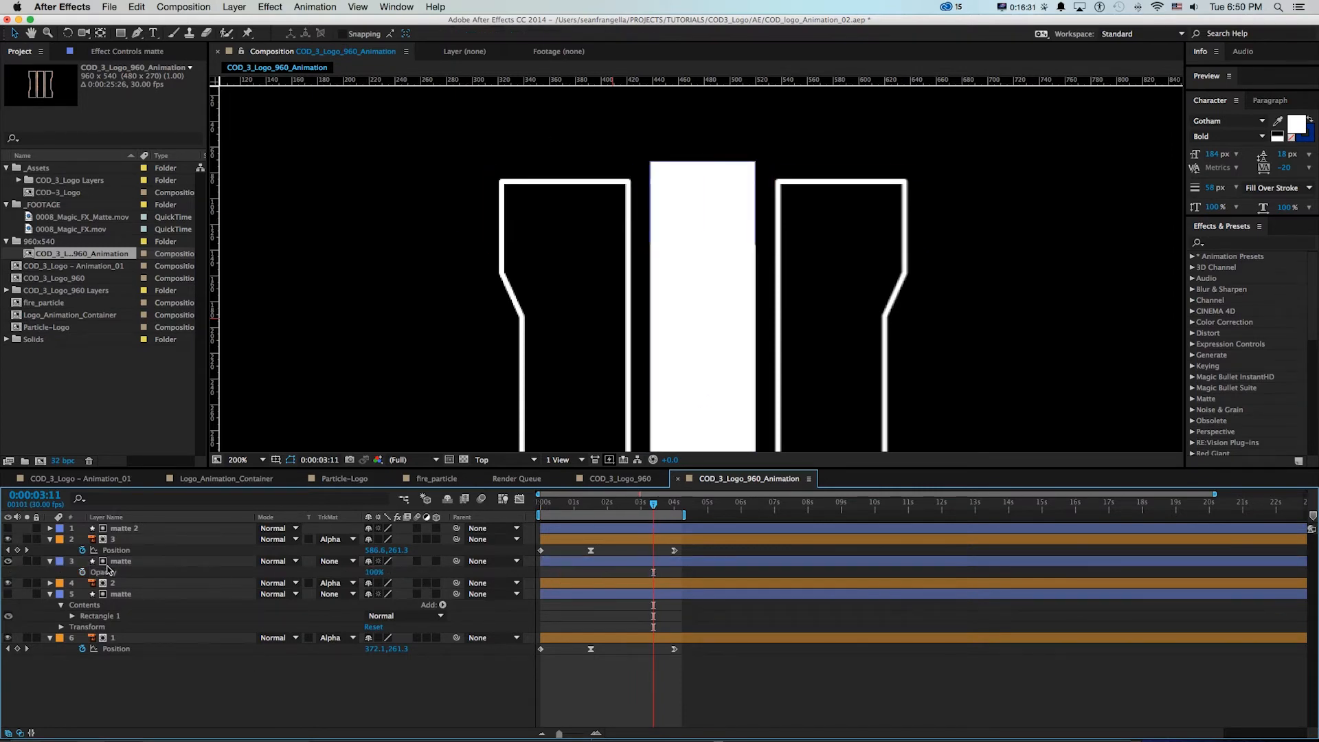
left_click(120, 561)
left_click(9, 561)
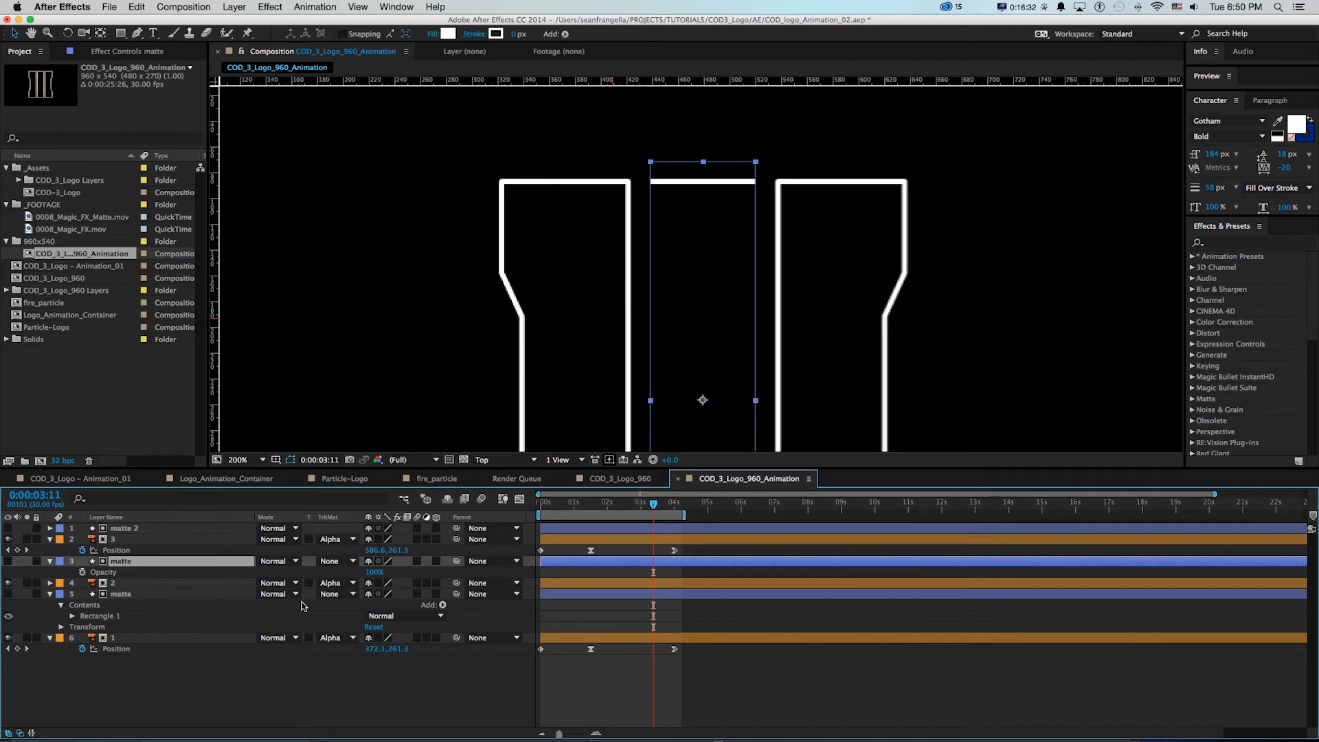
left_click(586, 682)
left_click_drag(577, 508, 654, 504)
Apply Fast Blur with a Blurriness of 5 to the middle matte, showing the matte while adjusting and hiding it again
key("z")
left_click(869, 289)
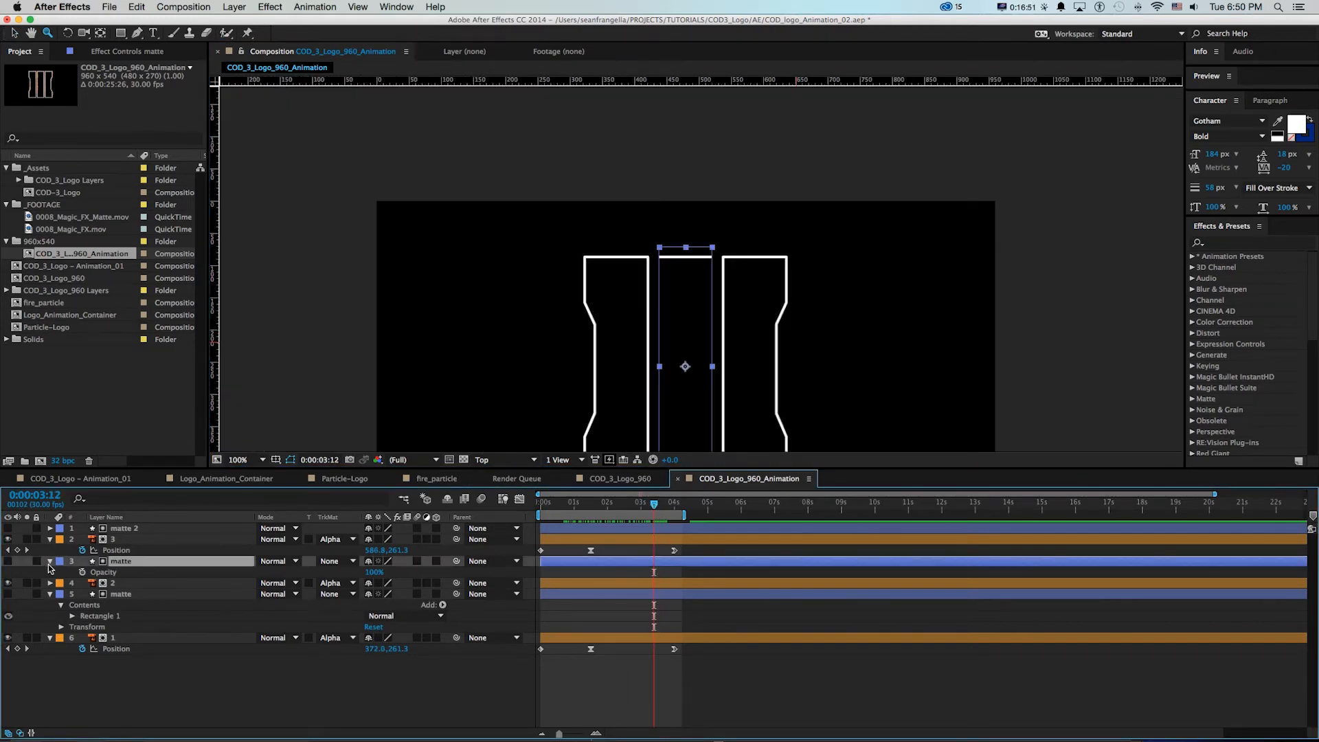
left_click(8, 561)
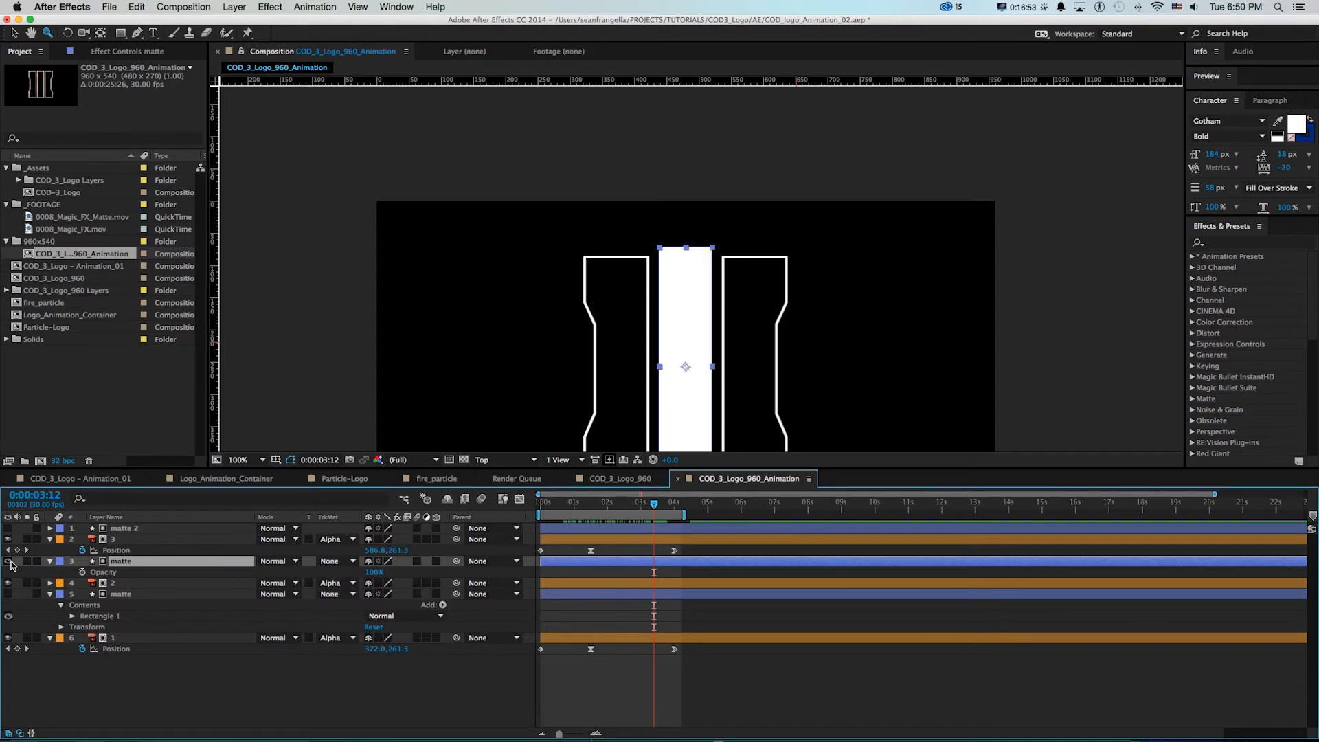
left_click(1252, 241)
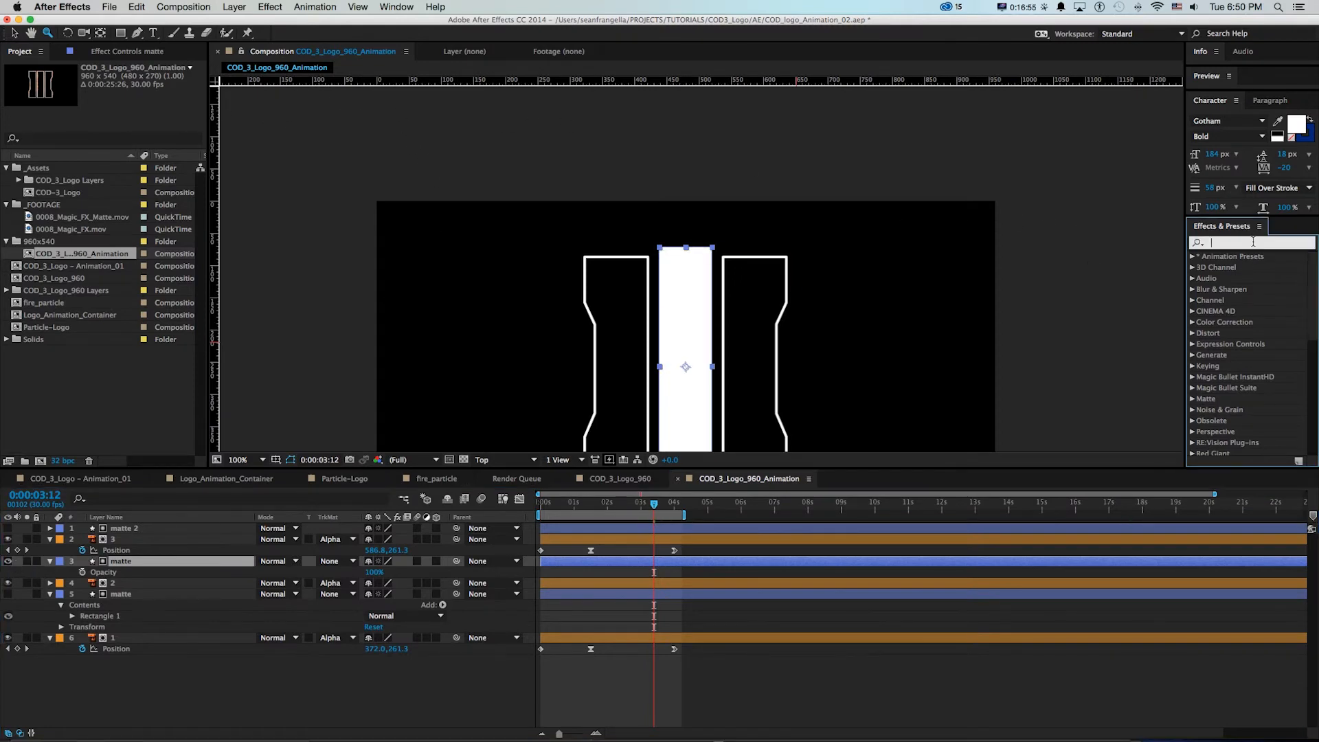
type("fast blur")
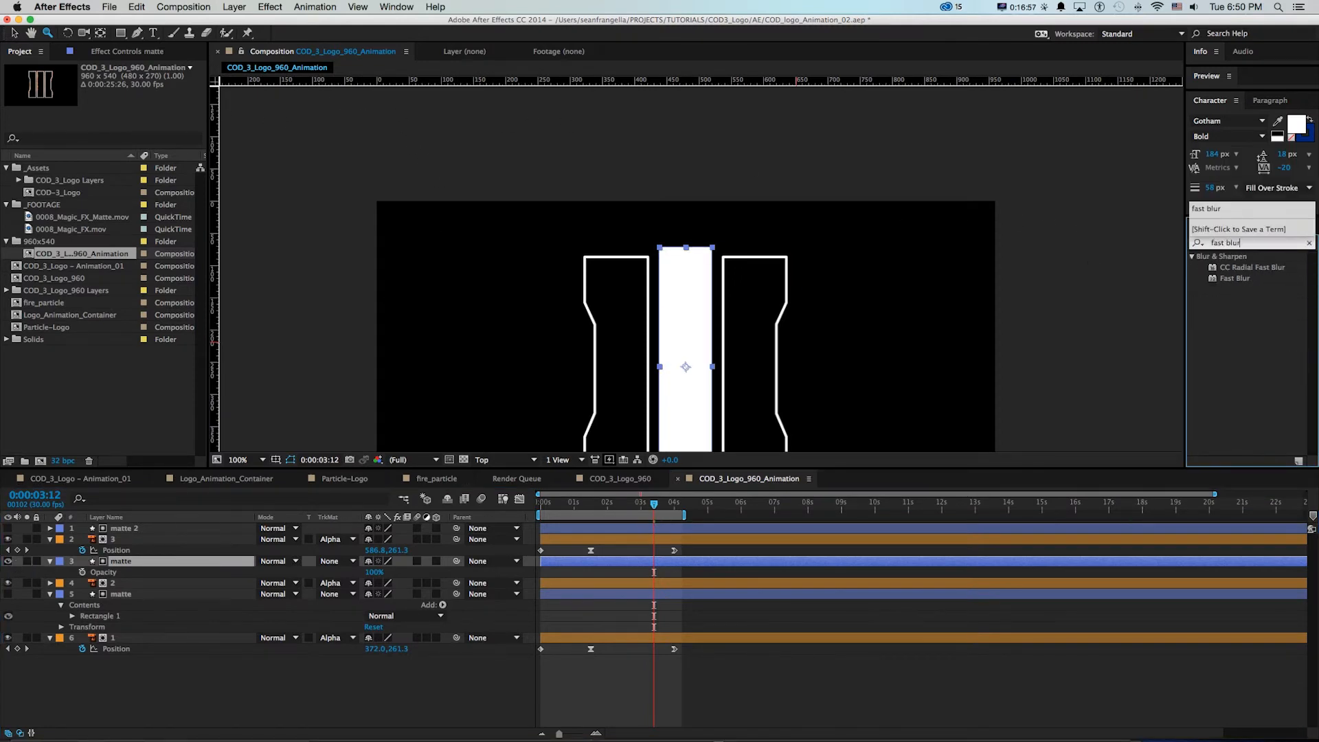
left_click_drag(1234, 282, 679, 266)
left_click_drag(120, 89, 120, 89)
key("z")
left_click(761, 301)
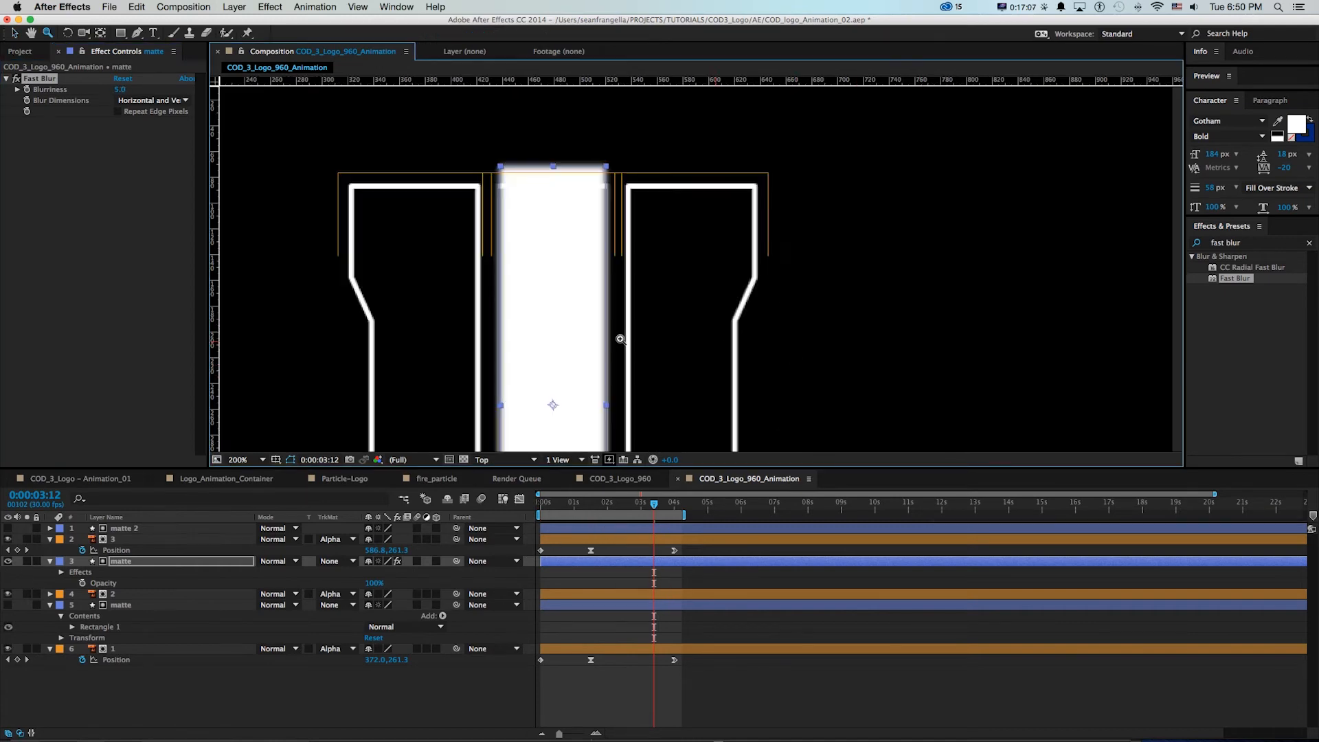
left_click(537, 217)
left_click(8, 561)
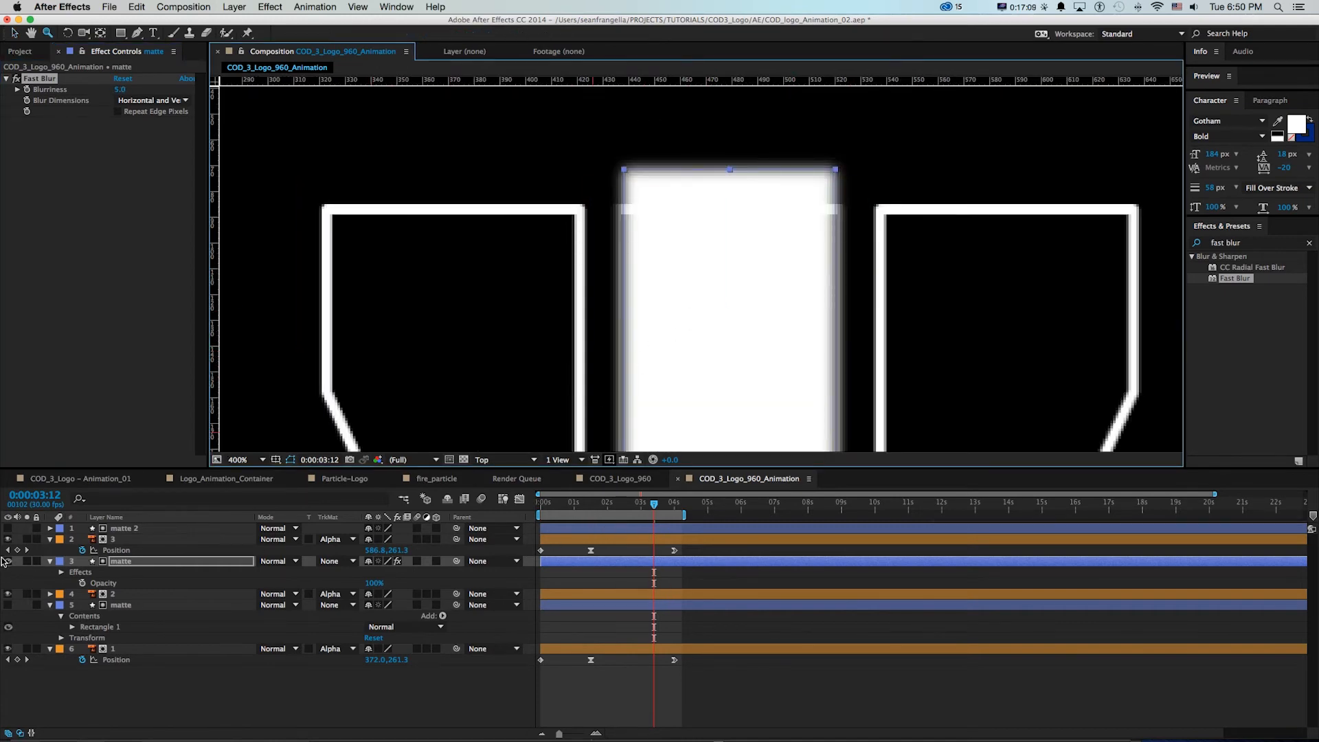
Reduce the middle matte's horizontal scale to 78% on its keyframe at 0:00:03:11
key("s")
left_click(650, 507)
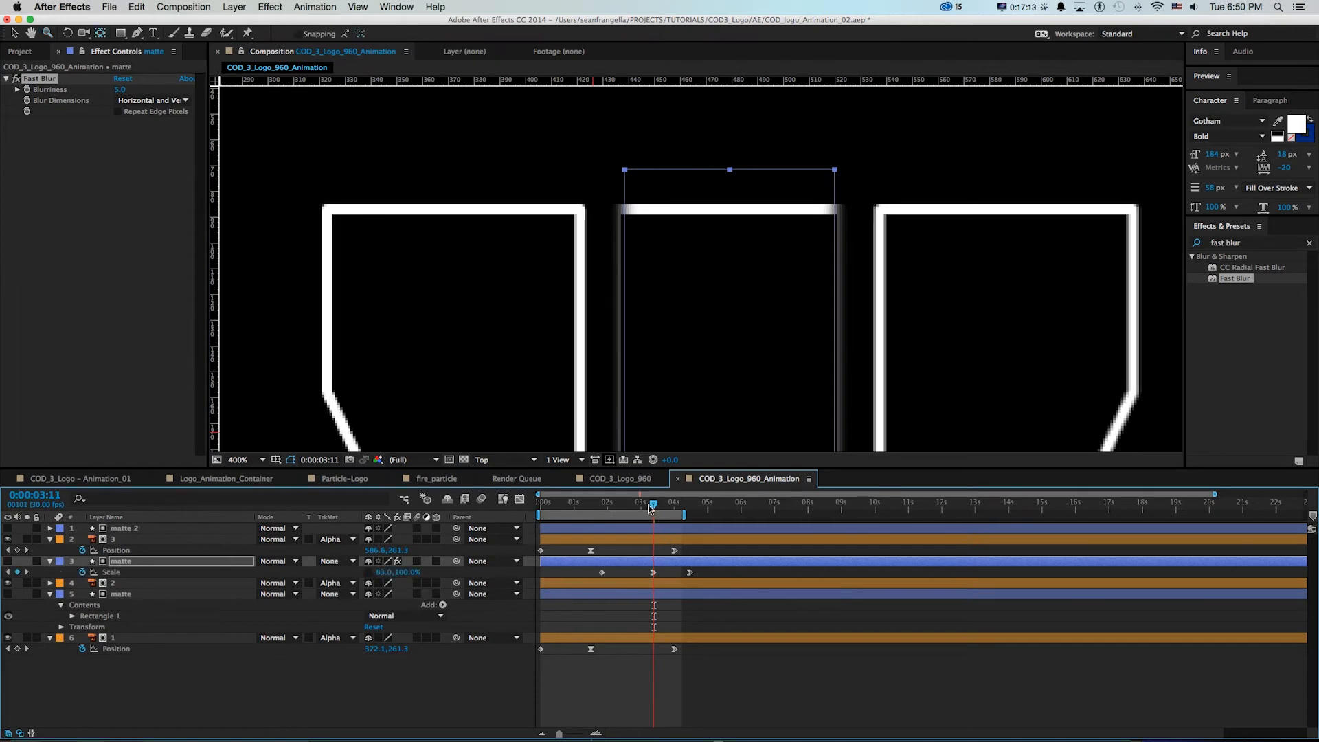
left_click_drag(383, 576, 381, 573)
left_click_drag(381, 572, 376, 572)
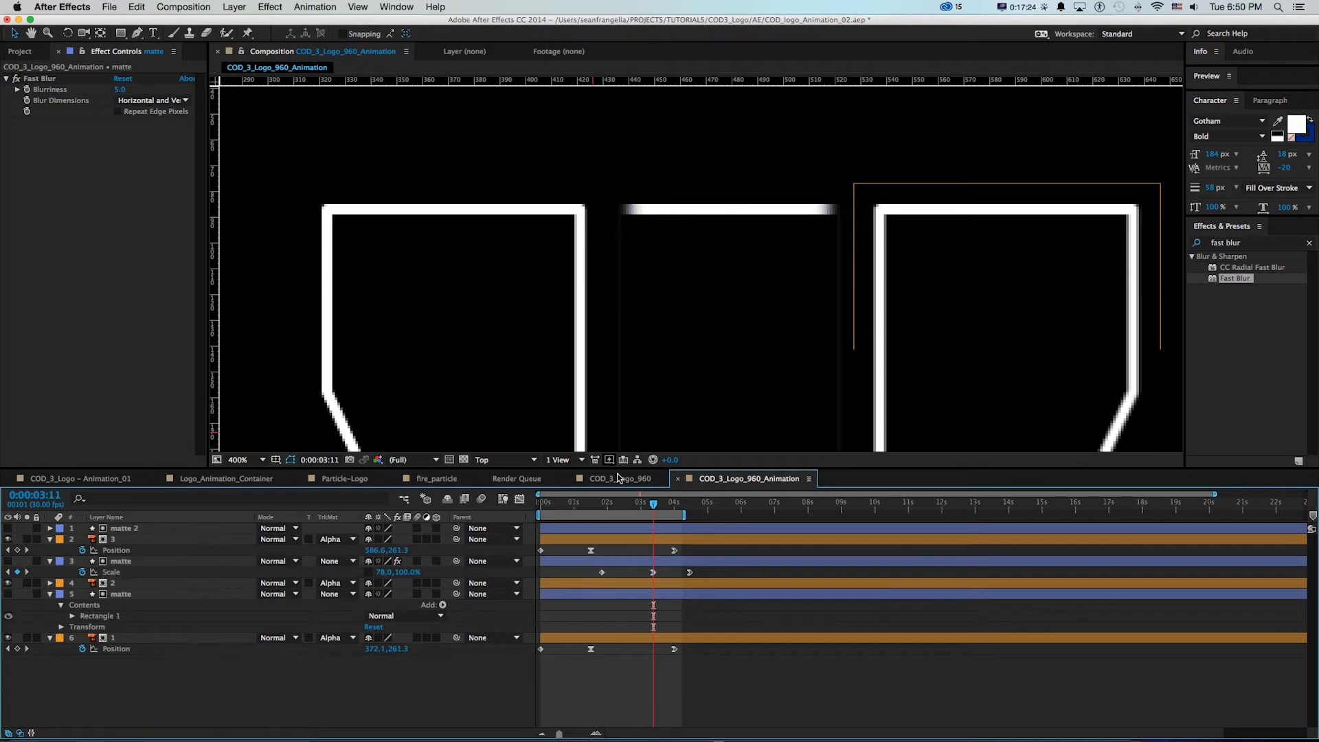
Extend the work area to about 6 seconds and preview the whole bar animation
left_click_drag(579, 507, 582, 506)
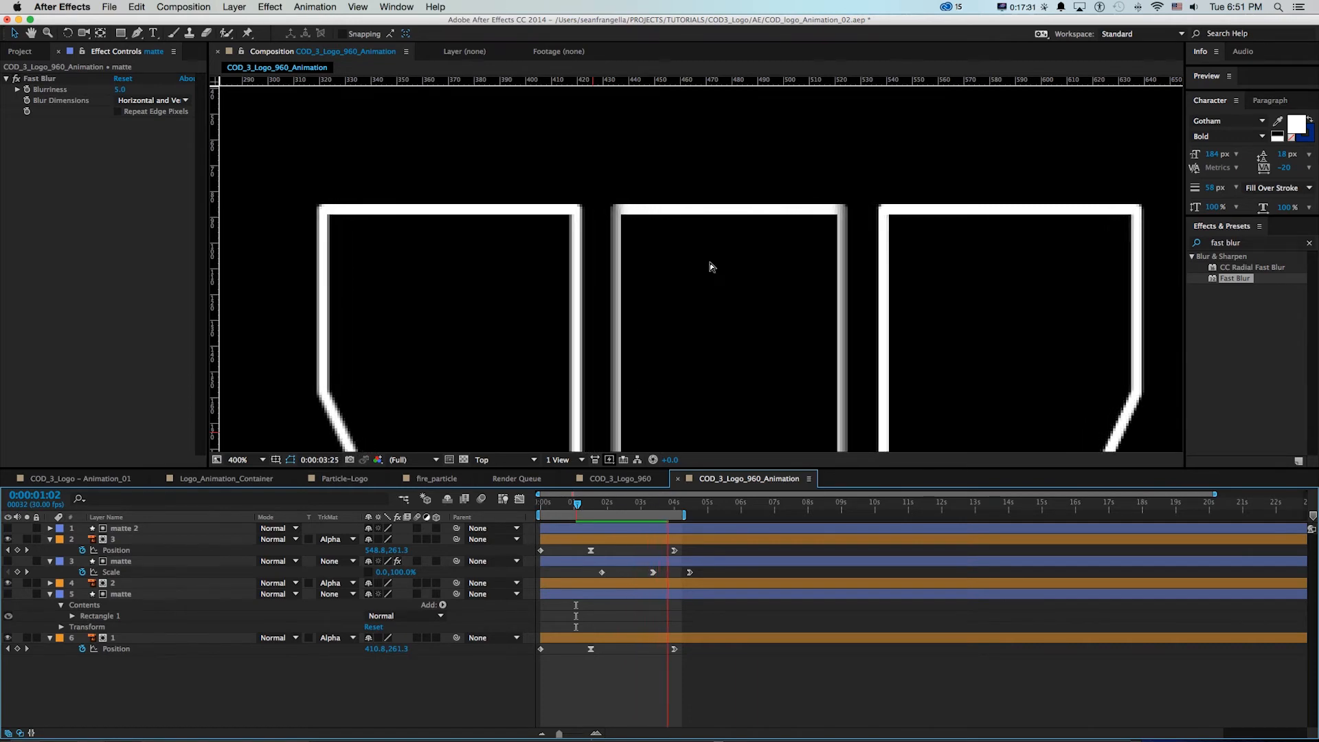
key("space")
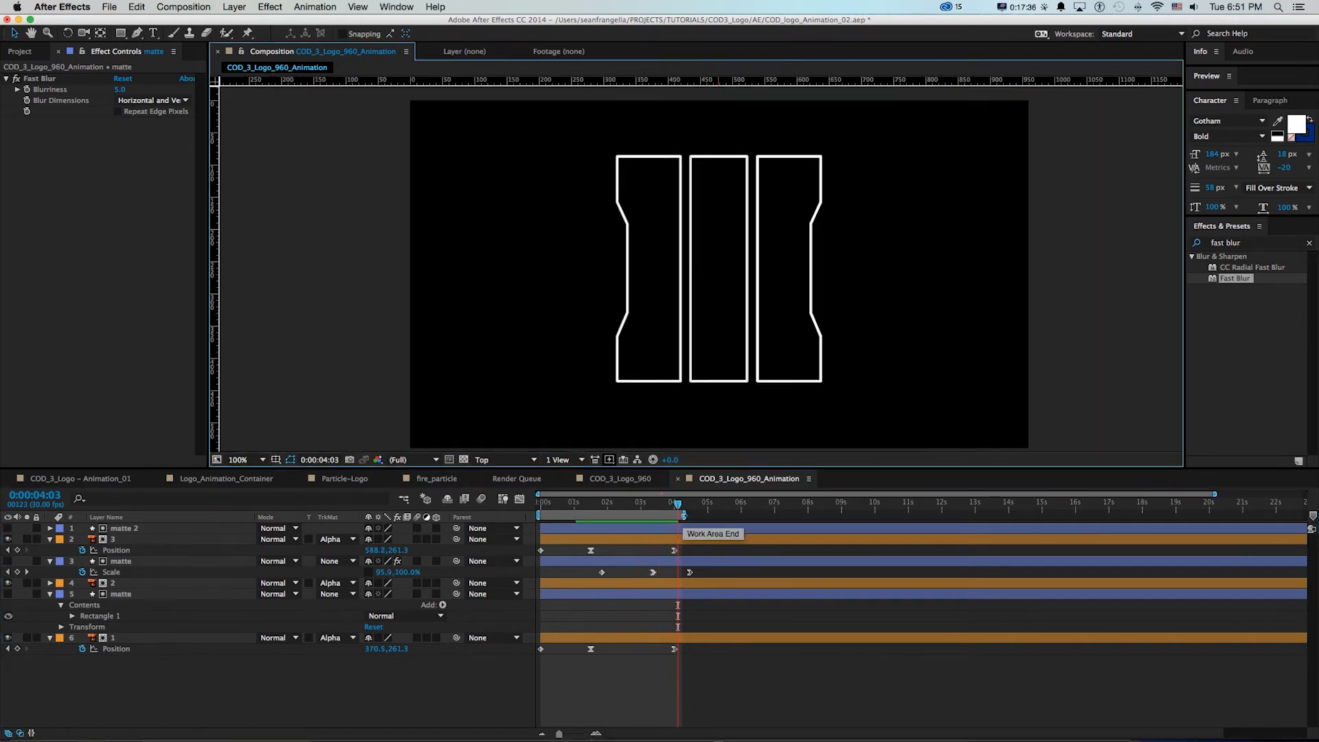
left_click_drag(683, 515, 741, 515)
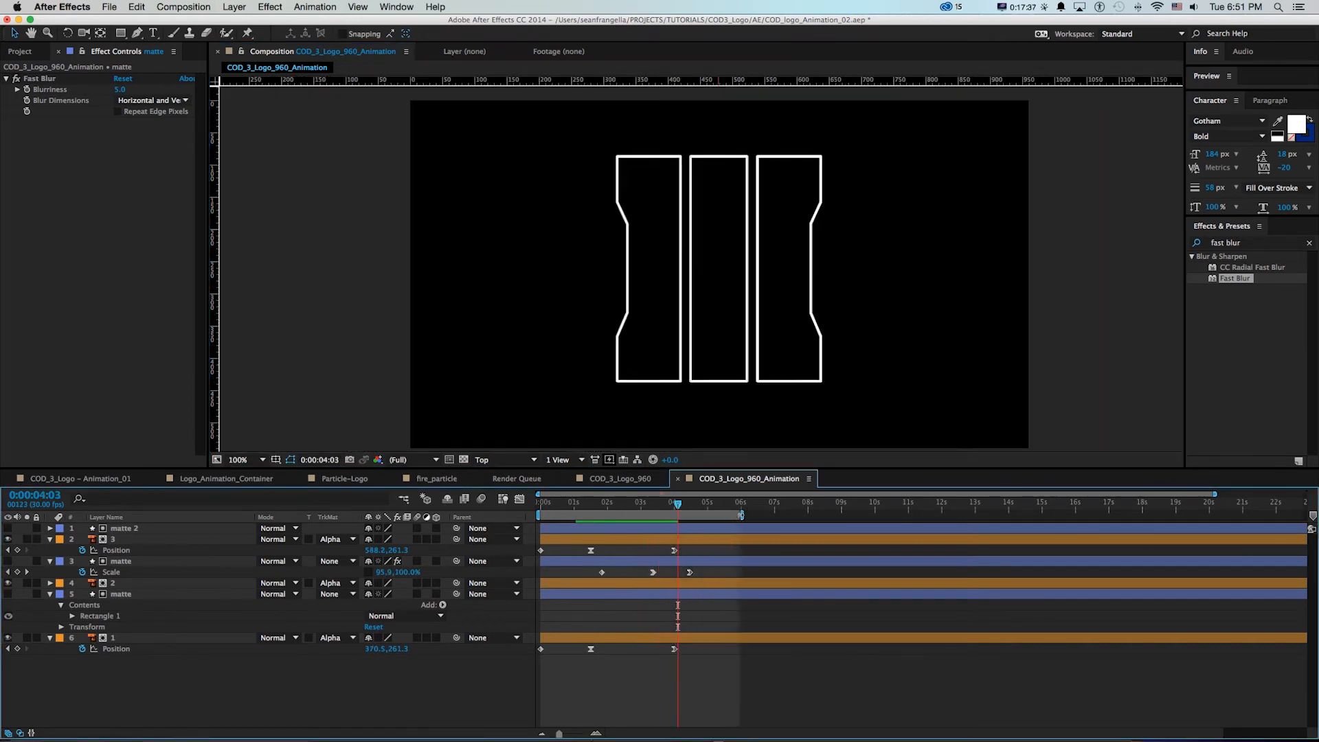
key("space")
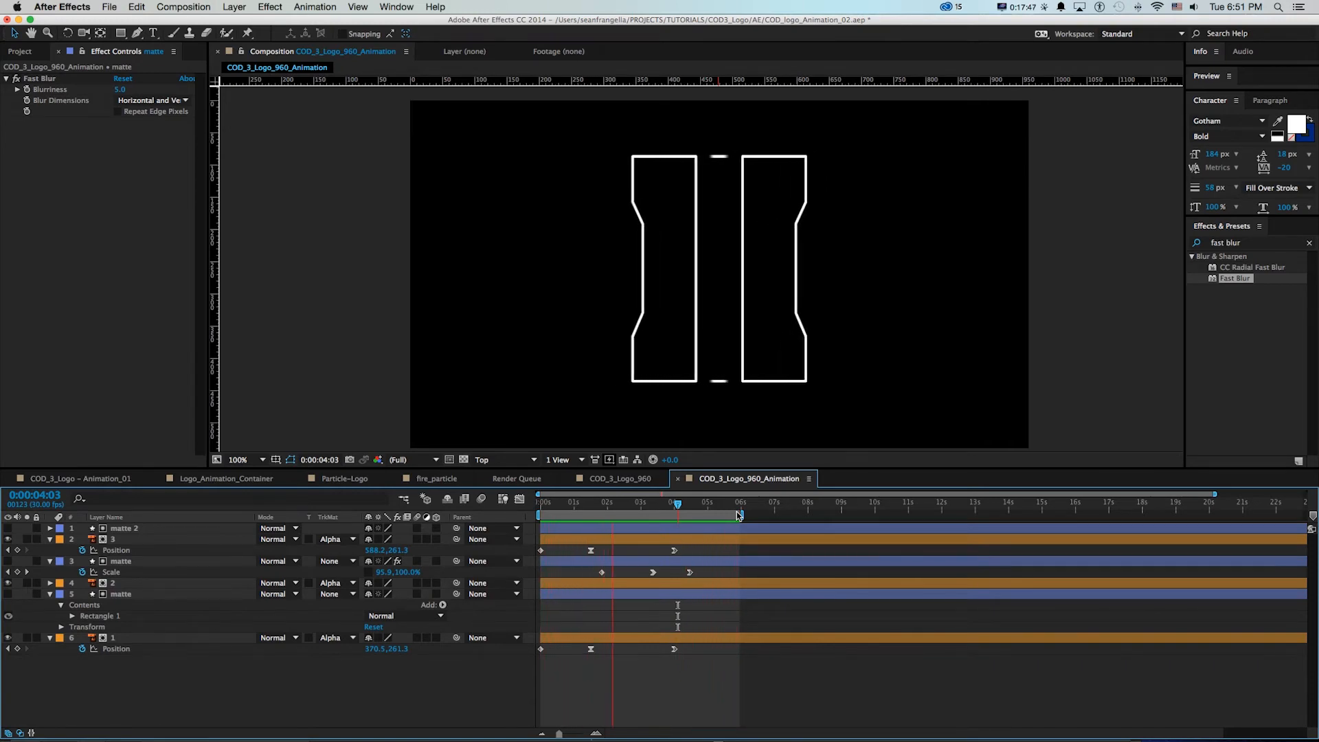
key("space")
key("j")
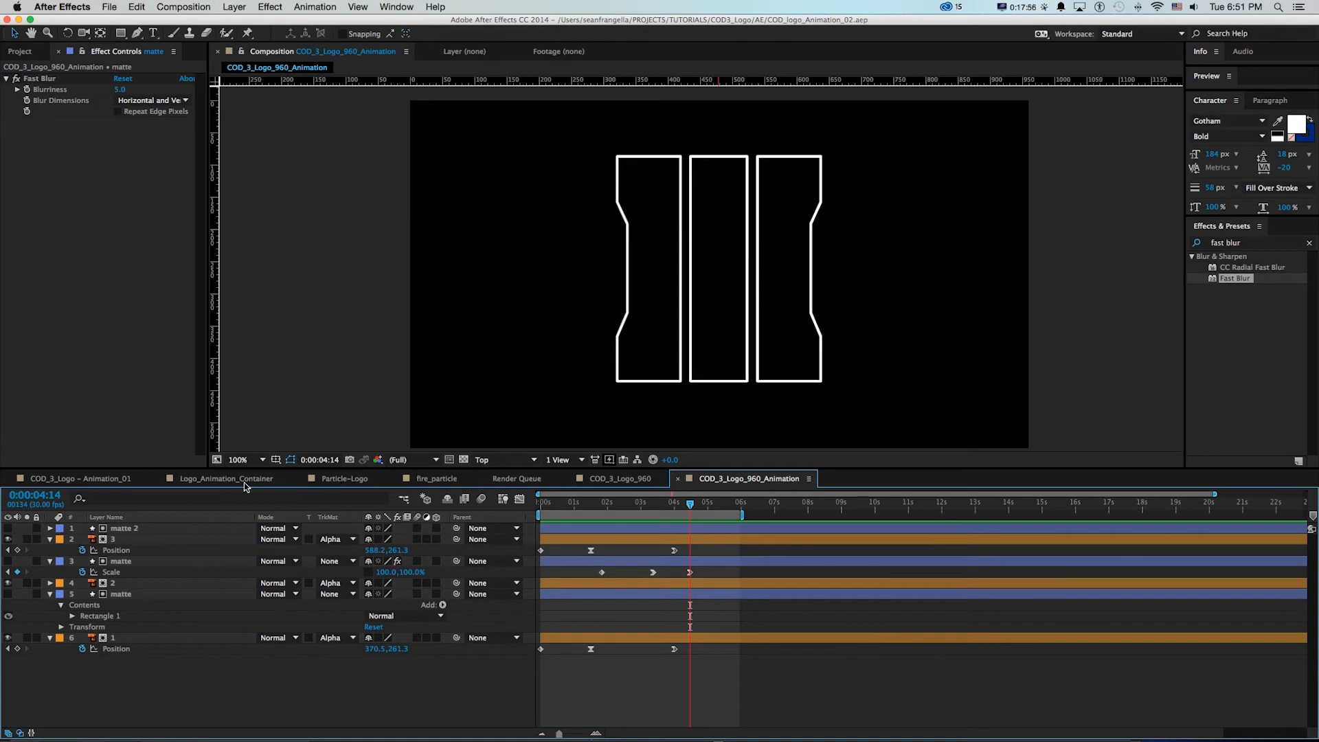
Check the fiery logo in the Particle-Logo composition and collapse the layer properties in COD_3_Logo_960_Animation
left_click(343, 481)
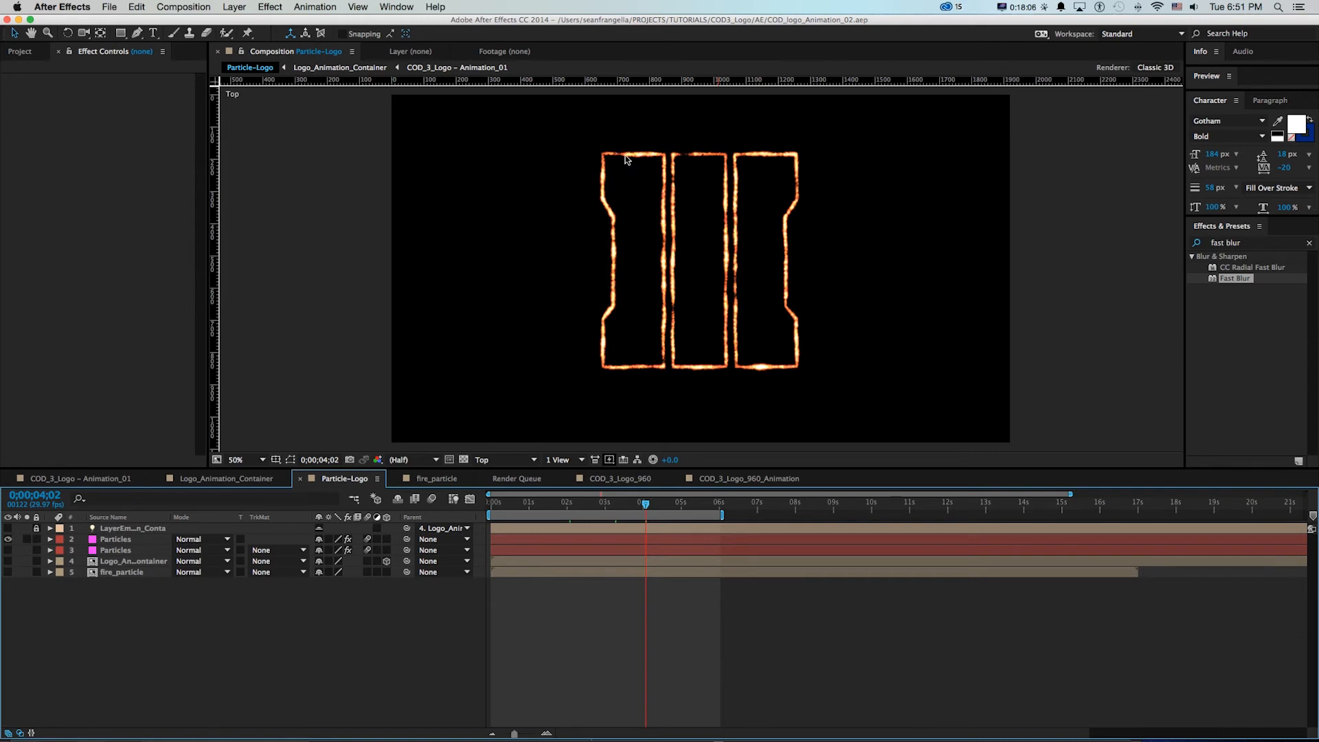
left_click(759, 480)
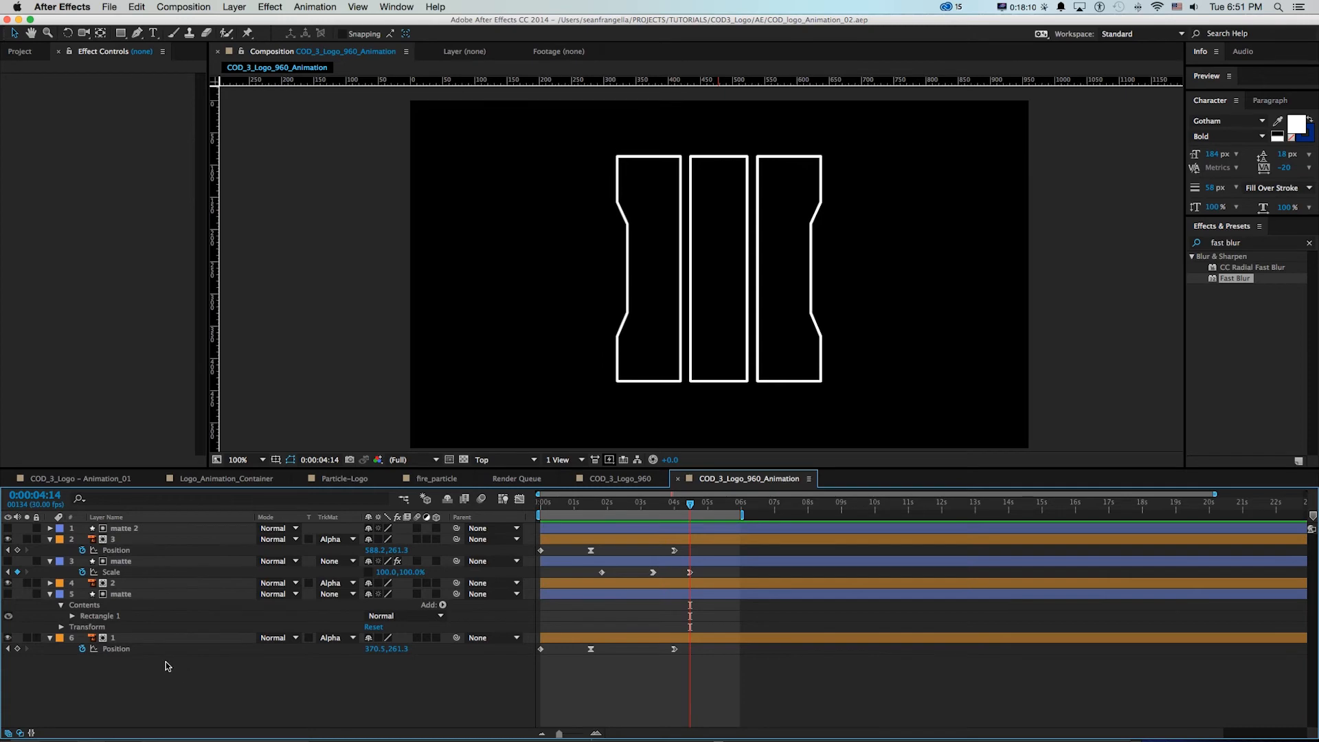
key("u")
Create a new composition named Logo_Noise_Container at 960 x 540 px
key("super+0")
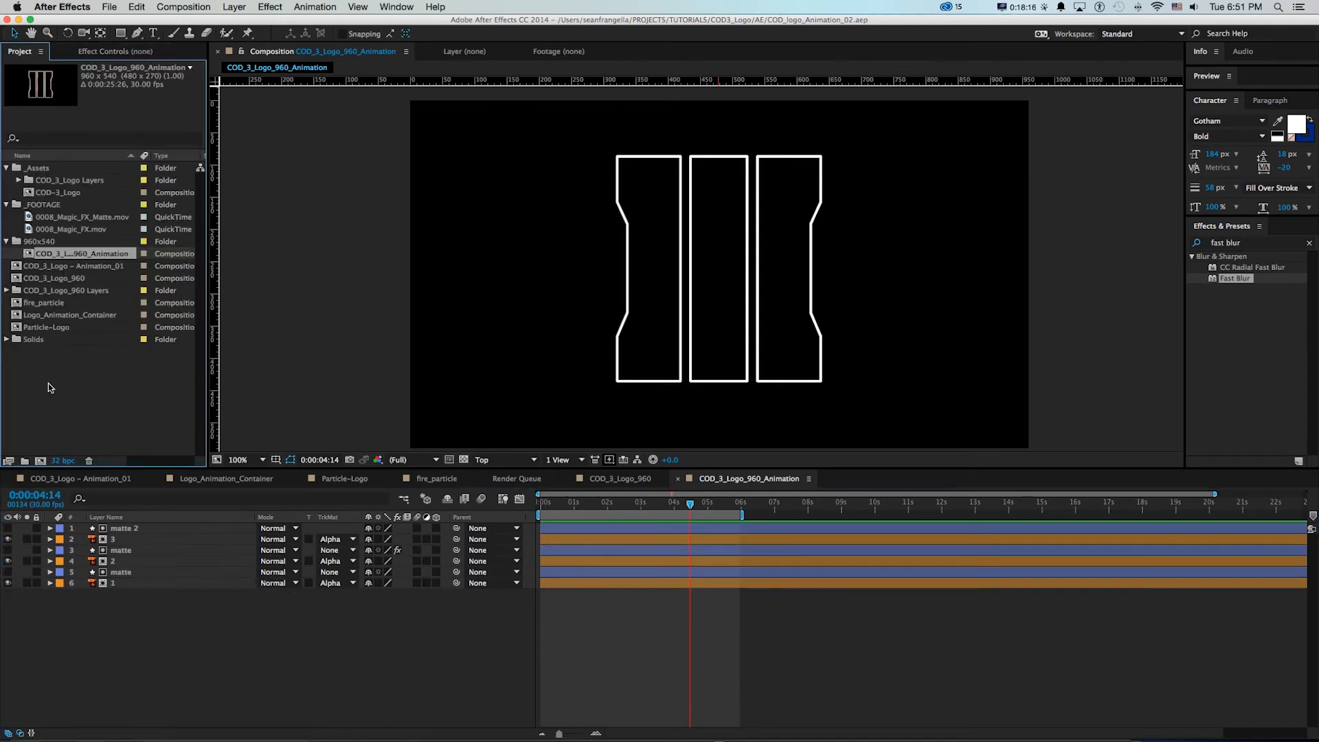
key("super+n")
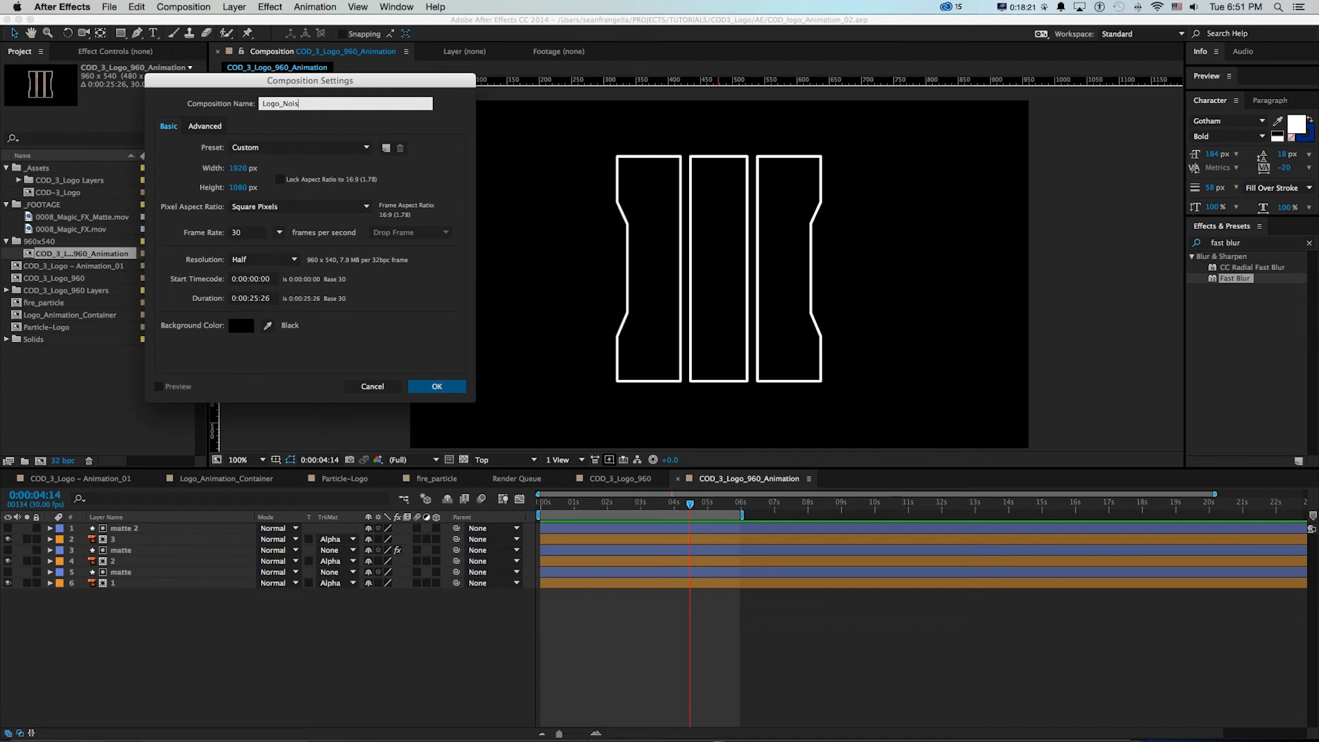
type("Logo_Noise_Cnt")
key("BackSpace")
key("BackSpace")
type("ontainer")
key("Tab")
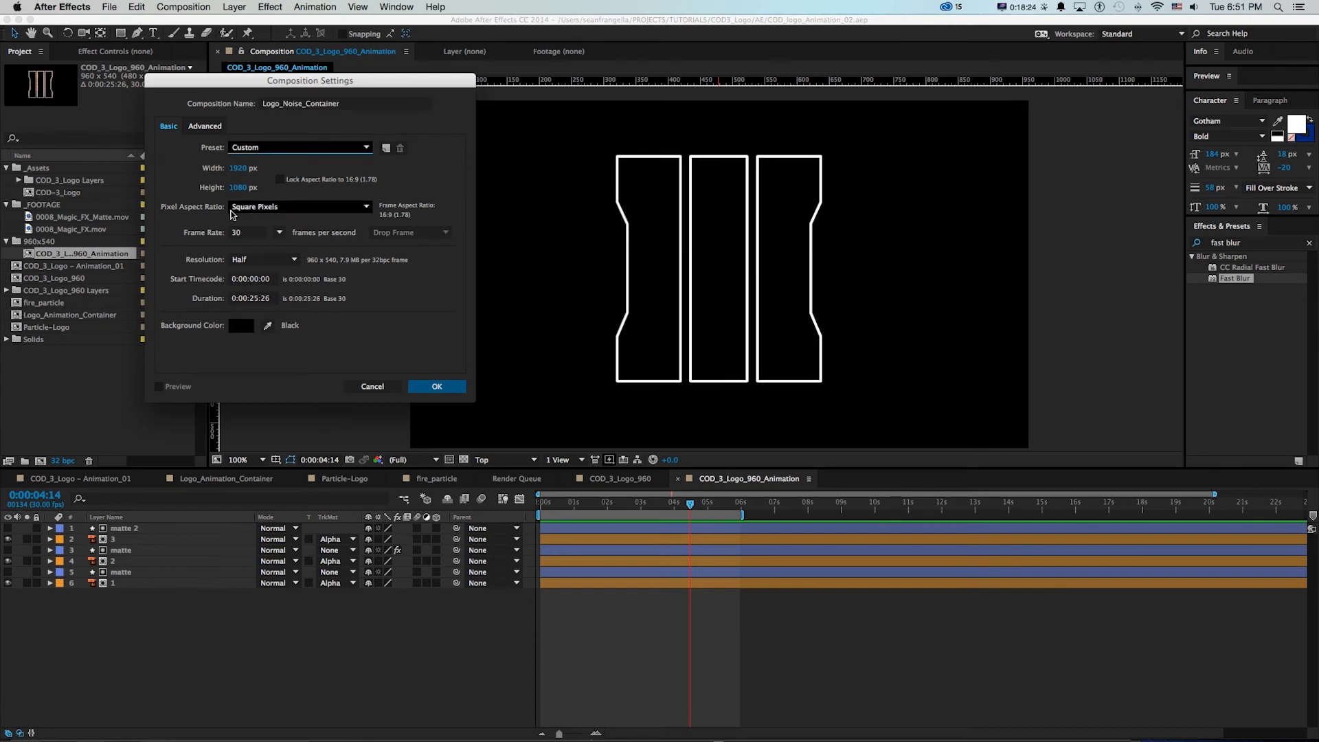
left_click(241, 169)
type("960")
key("Tab")
type("540")
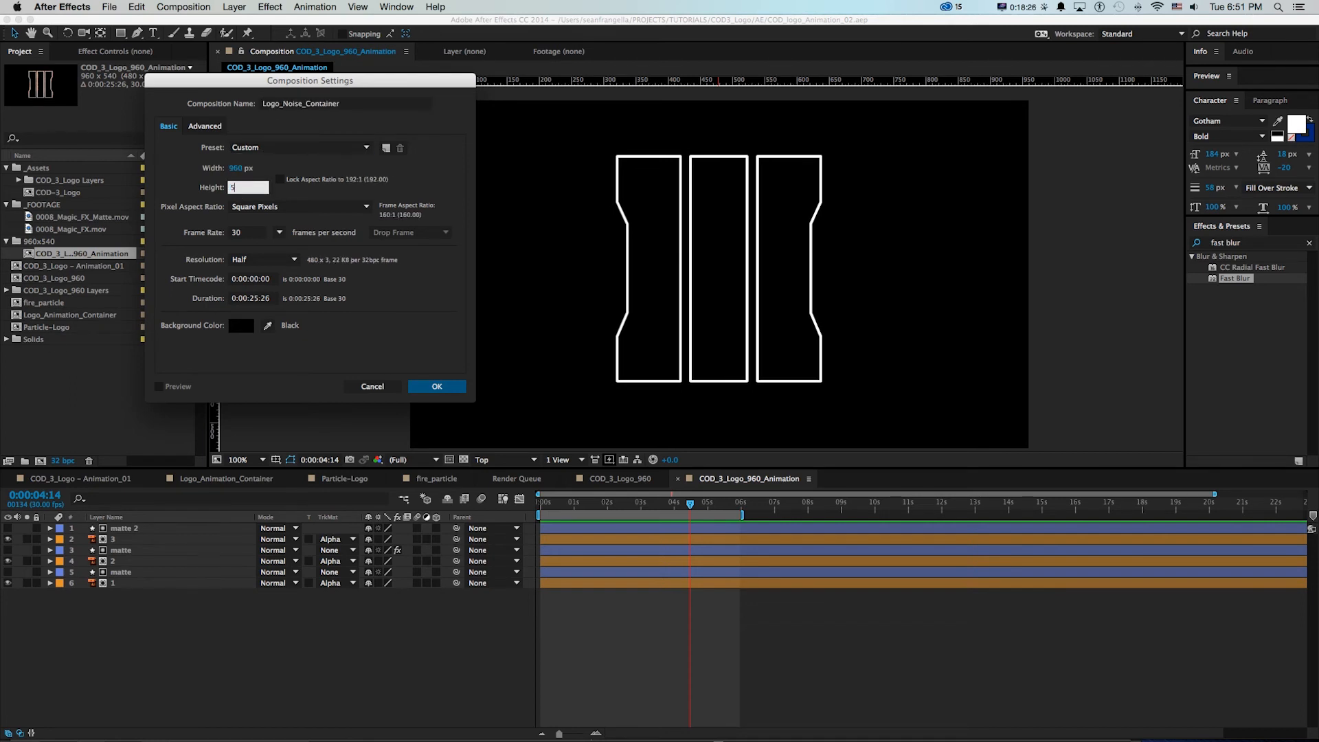
left_click(437, 388)
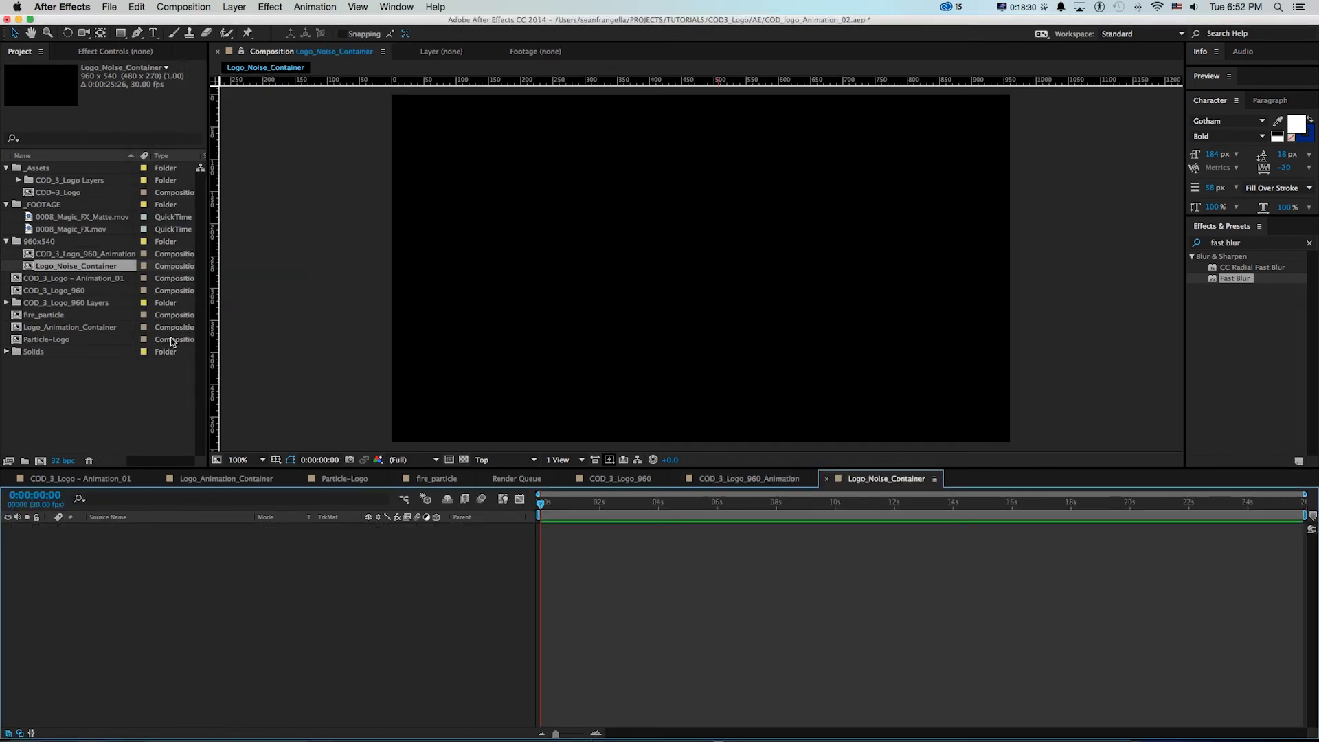
Add COD_3_Logo_960_Animation to Logo_Noise_Container and check its bar motion and transparency
left_click(30, 254)
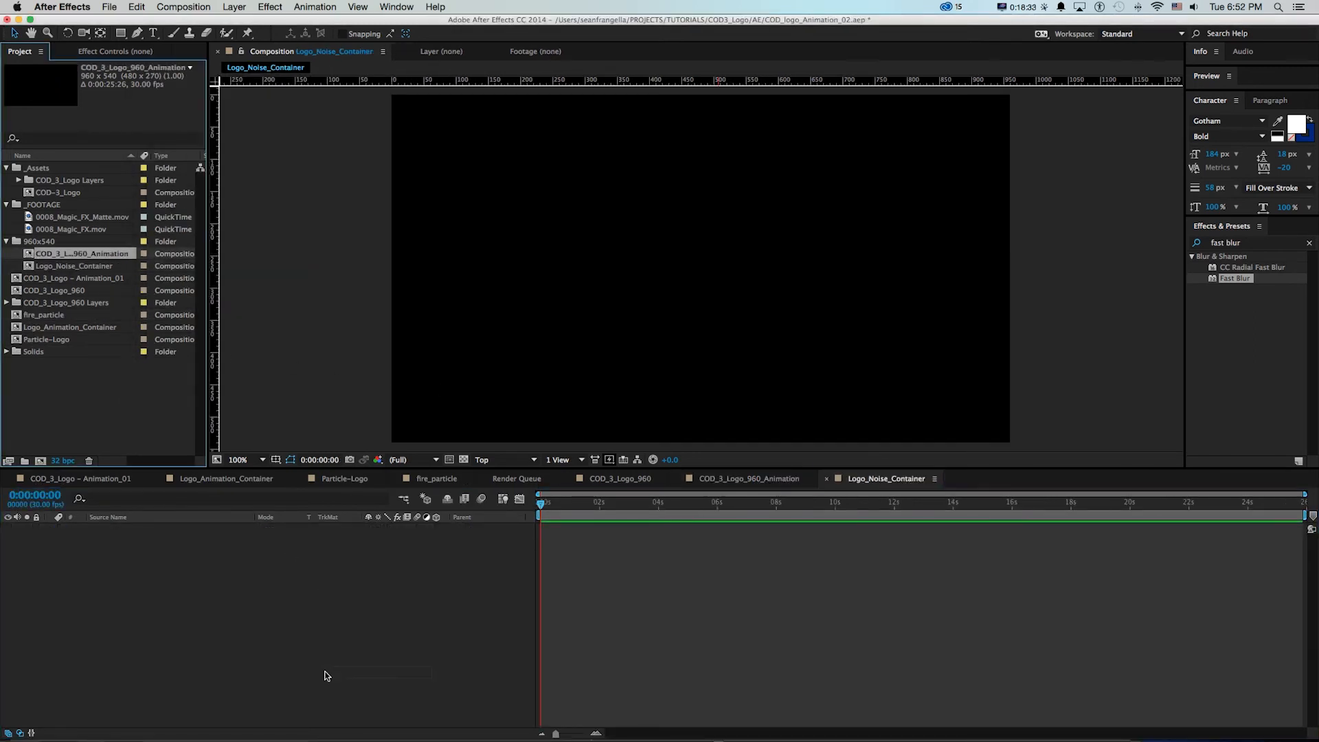
left_click_drag(327, 676, 377, 660)
left_click_drag(542, 505, 600, 512)
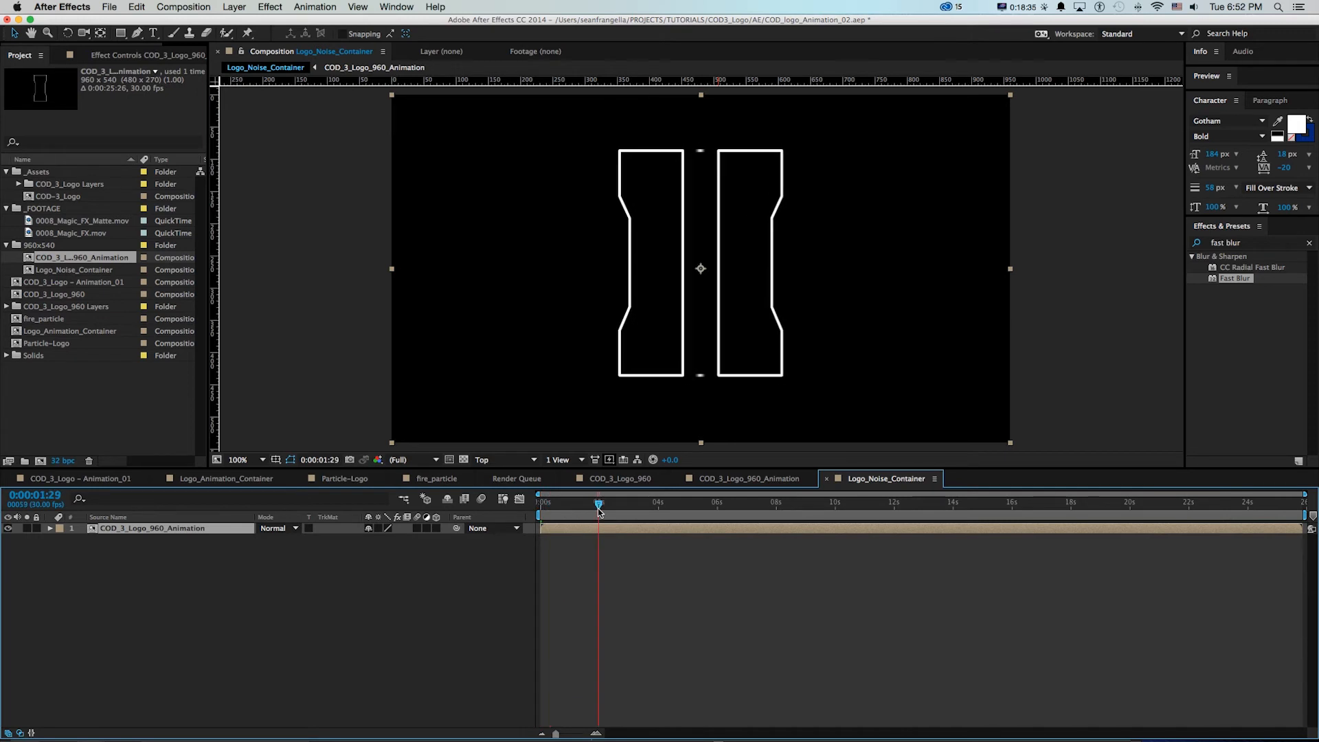
left_click(463, 459)
key("space")
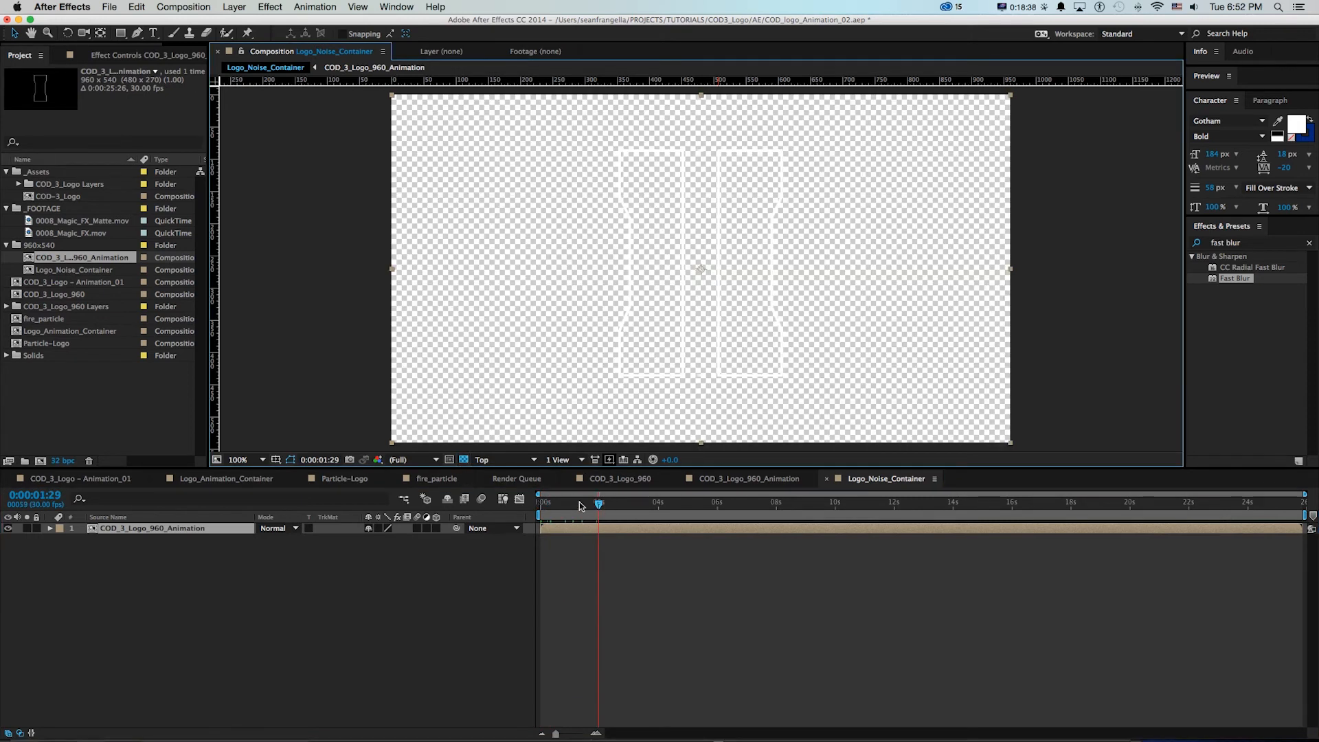
left_click(464, 460)
mouse_move(568, 503)
left_mouse_down()
mouse_move(678, 503)
mouse_move(533, 508)
mouse_move(677, 511)
mouse_move(554, 512)
left_mouse_up()
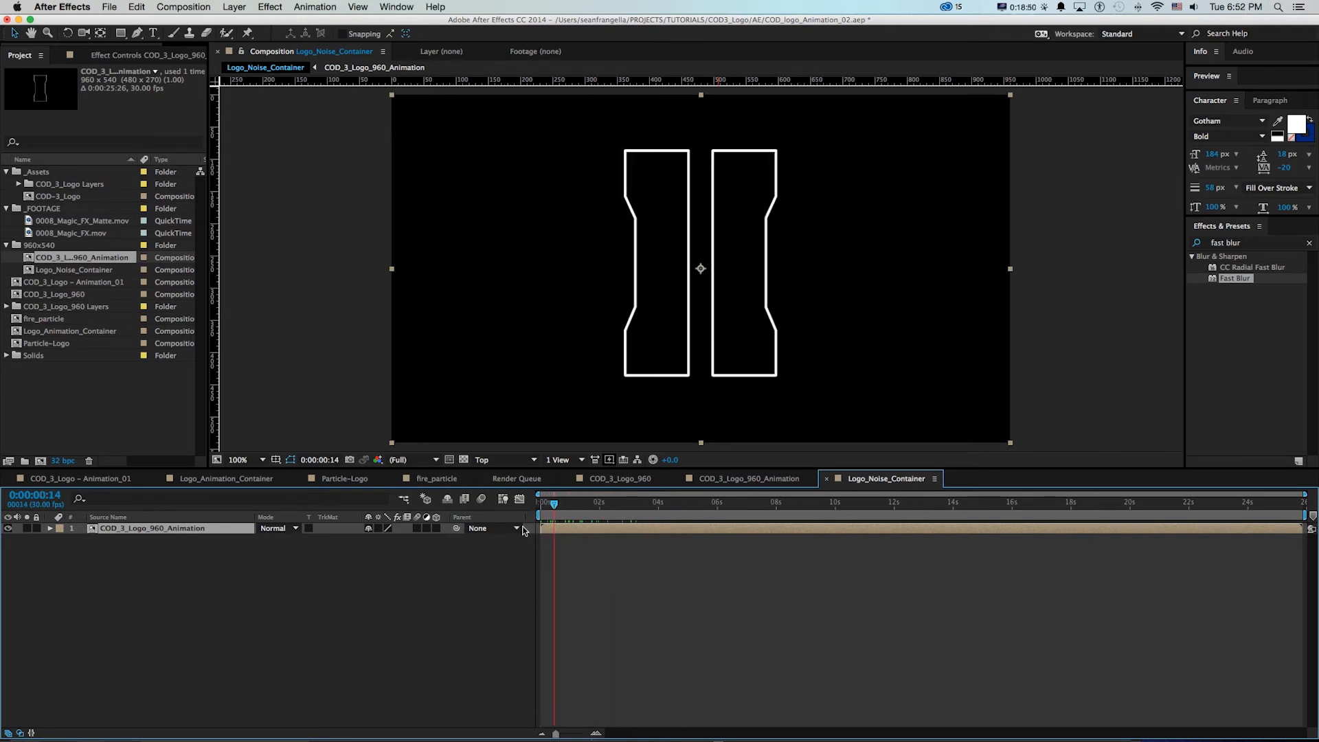
Create a 960 x 540 px solid named Noise above the logo animation
left_click(235, 6)
mouse_move(239, 22)
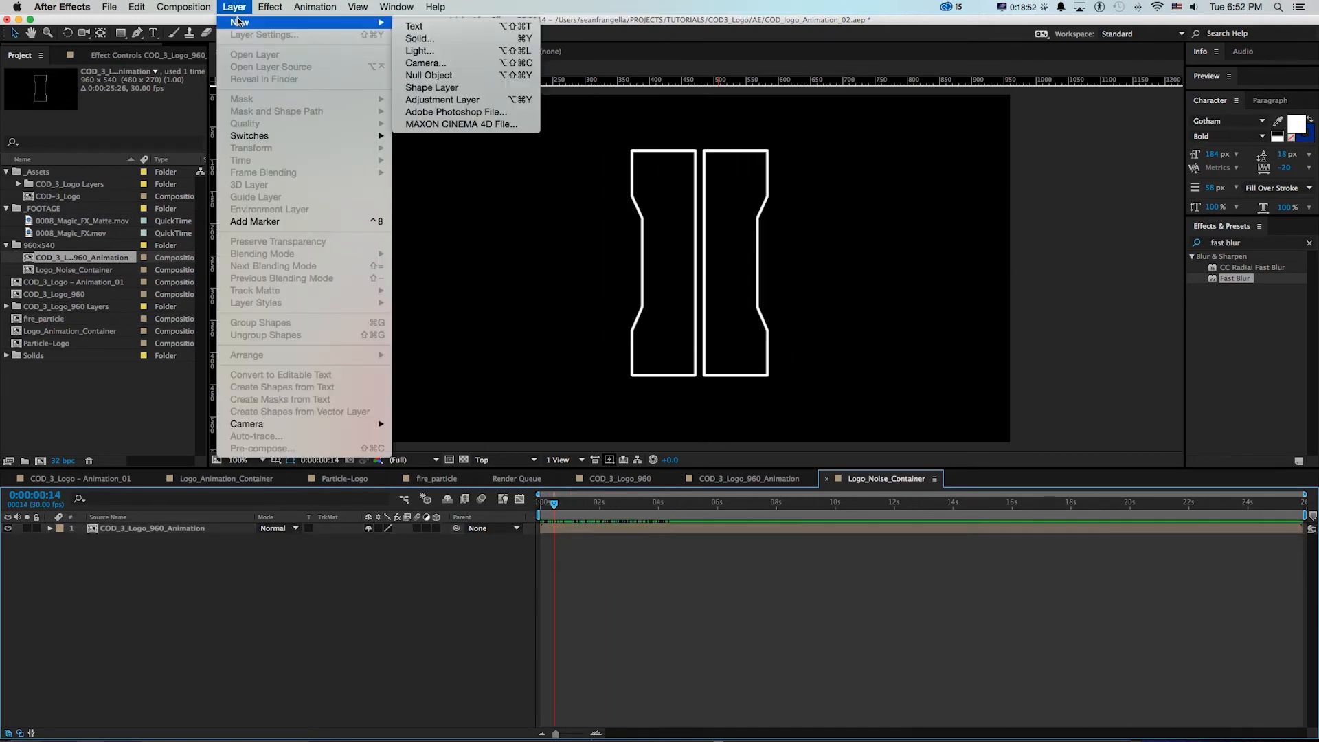
left_click(431, 39)
type("Nois")
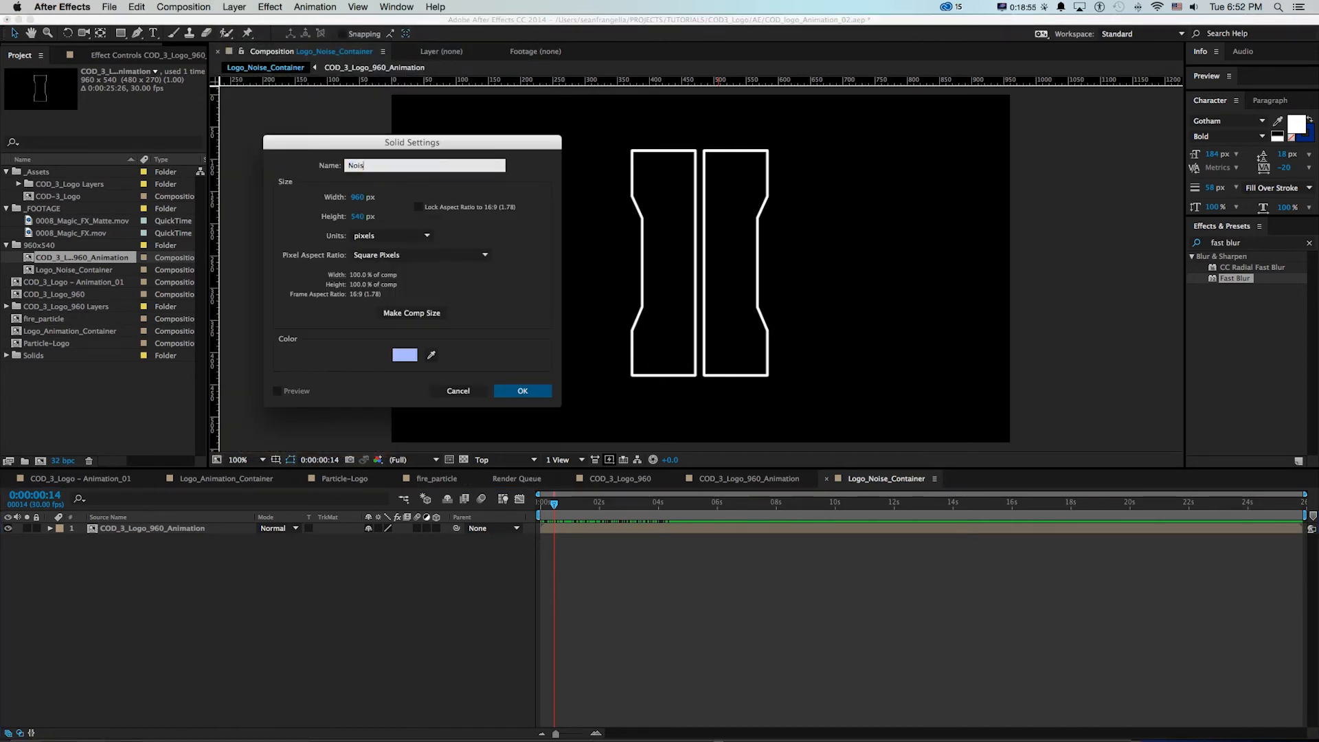
type("e")
key("Return")
Find the Fractal Noise effect and apply it to the Noise solid
left_click(1265, 244)
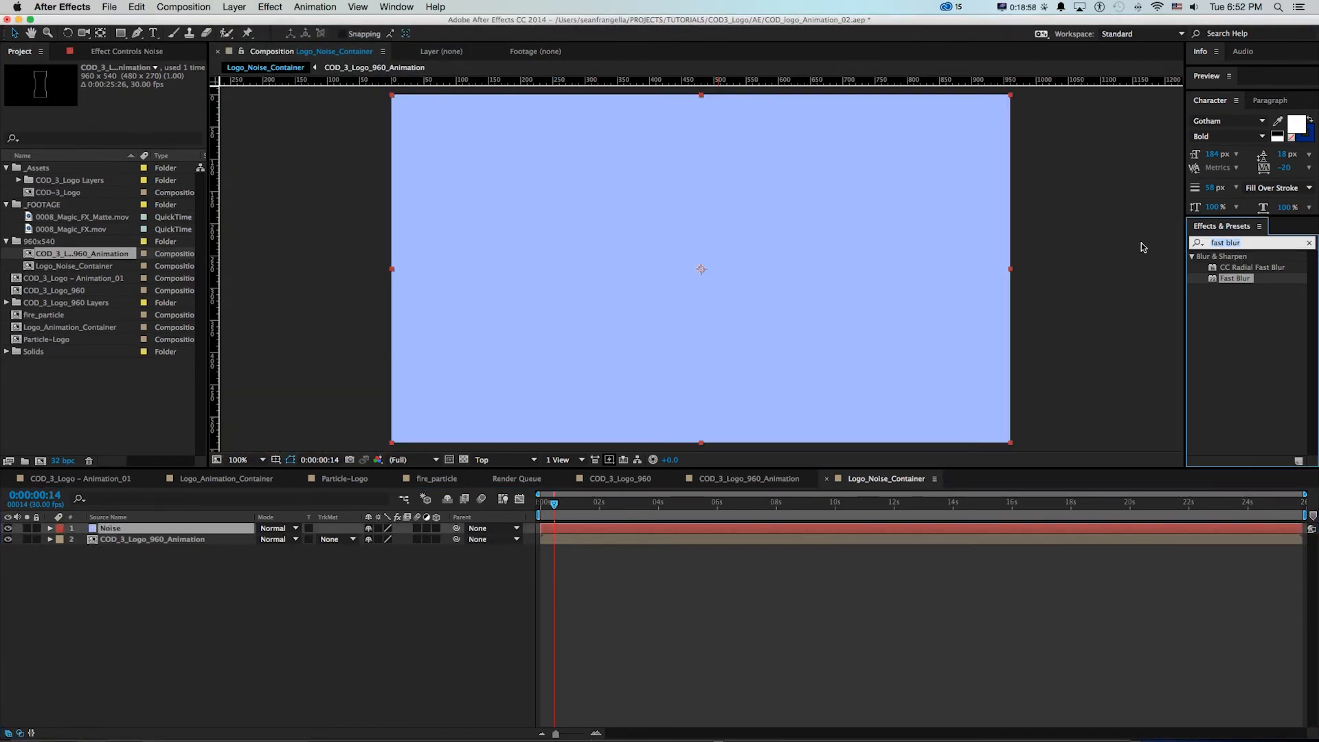
type("fractal noise")
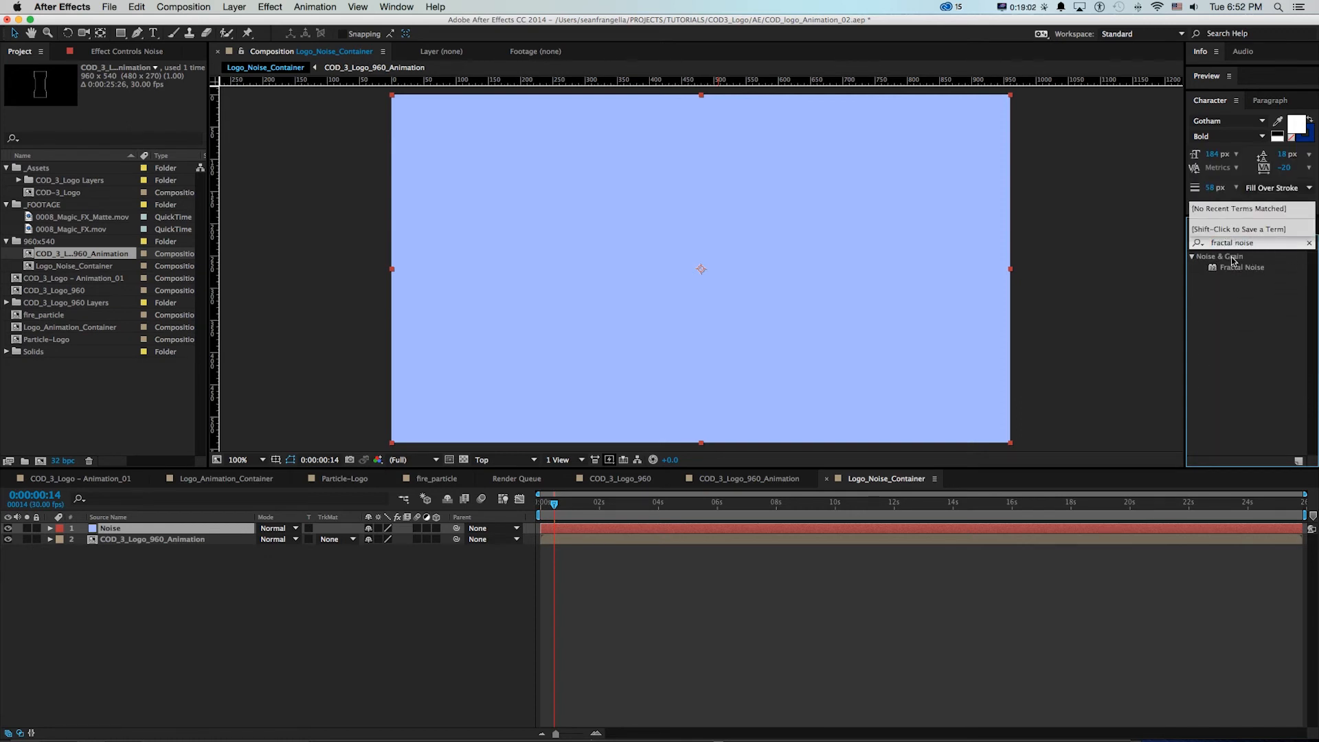
left_click_drag(1236, 268, 676, 251)
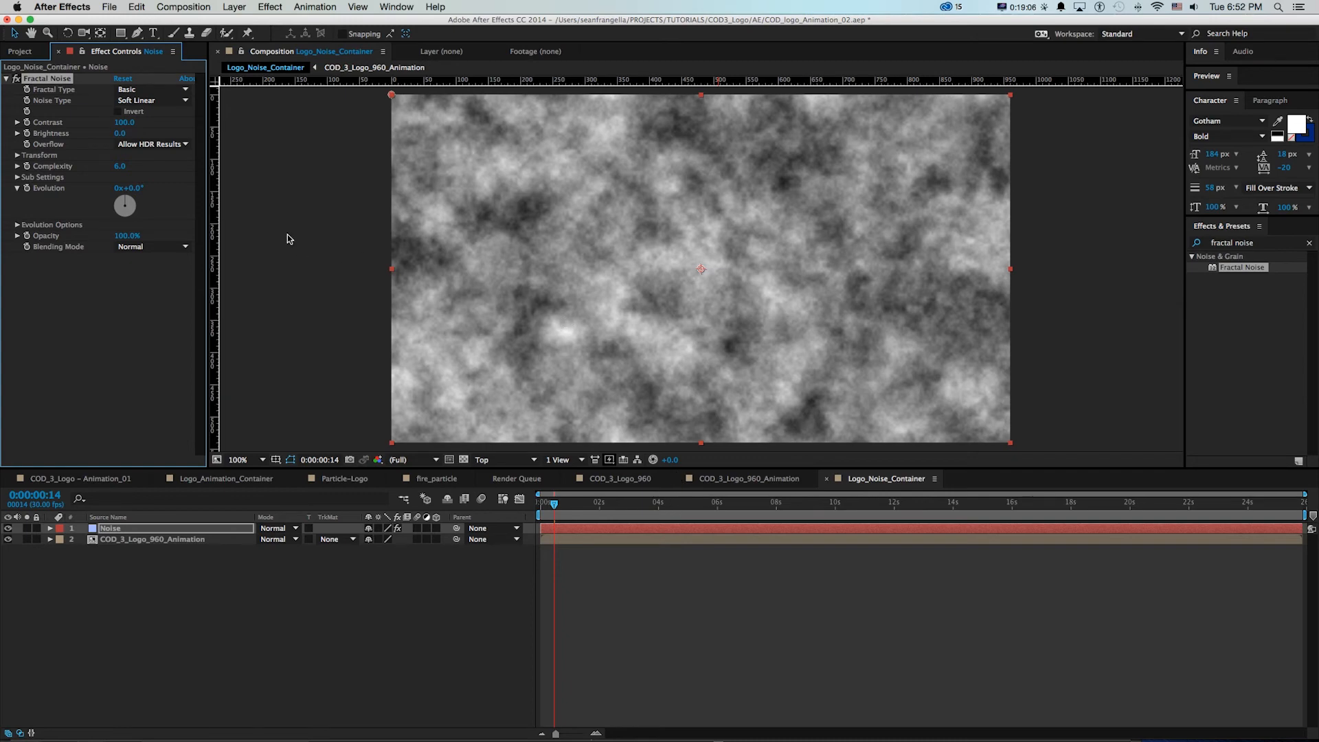
Set the Fractal Noise type to Dynamic Progressive after comparing Dynamic variants, and try out its Evolution control
left_click(142, 91)
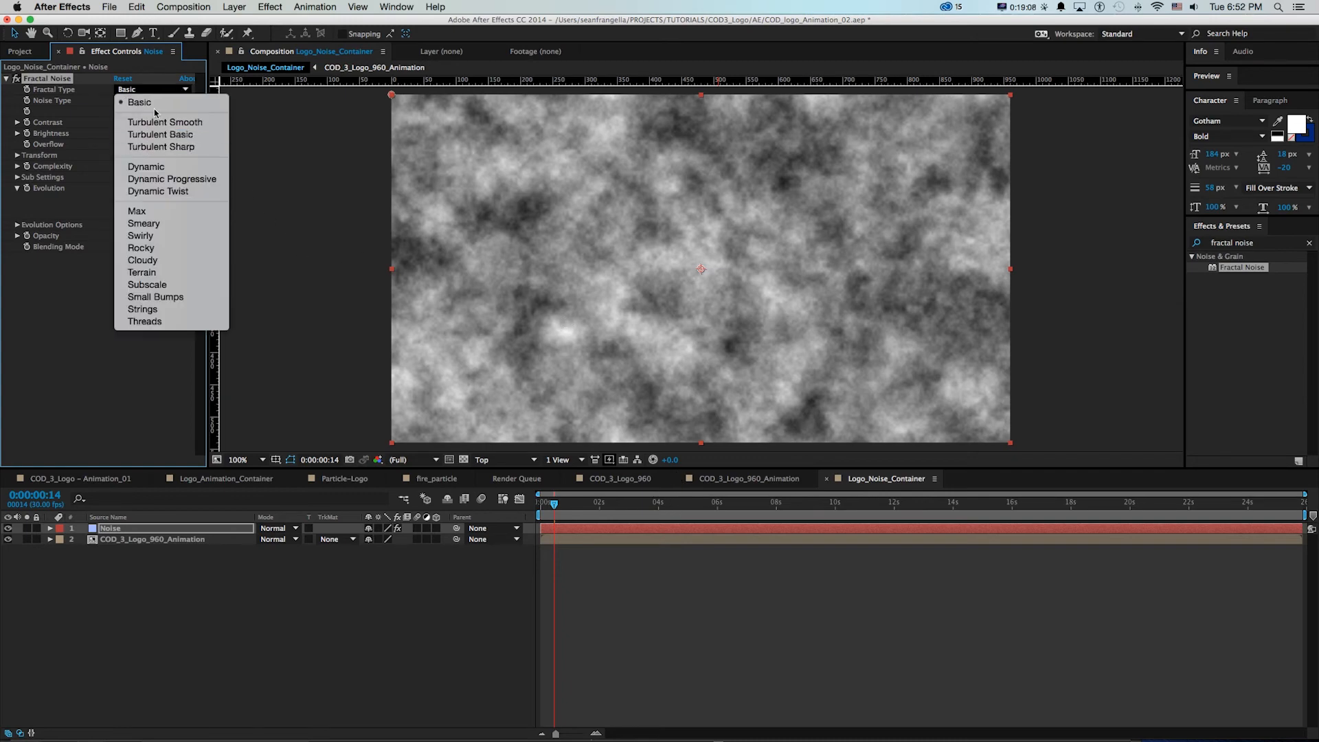
left_click(147, 166)
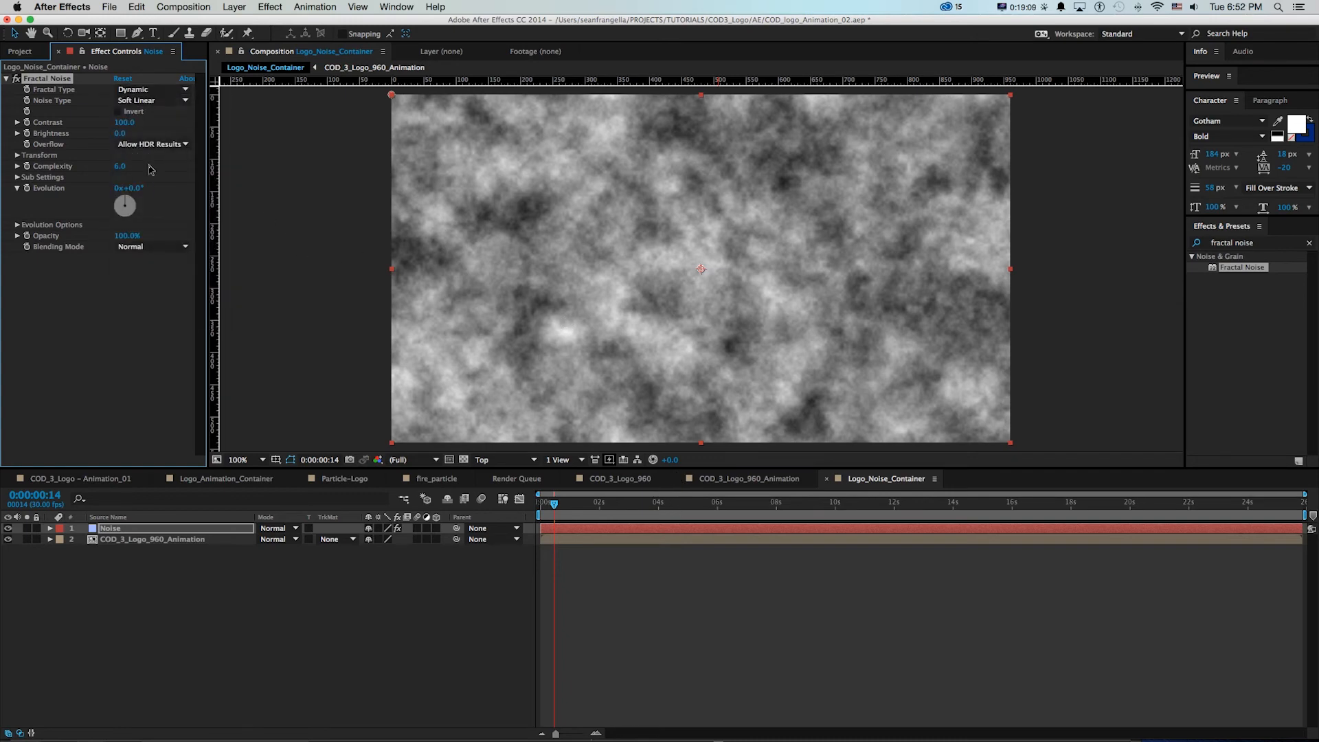
left_click(146, 91)
left_click(150, 178)
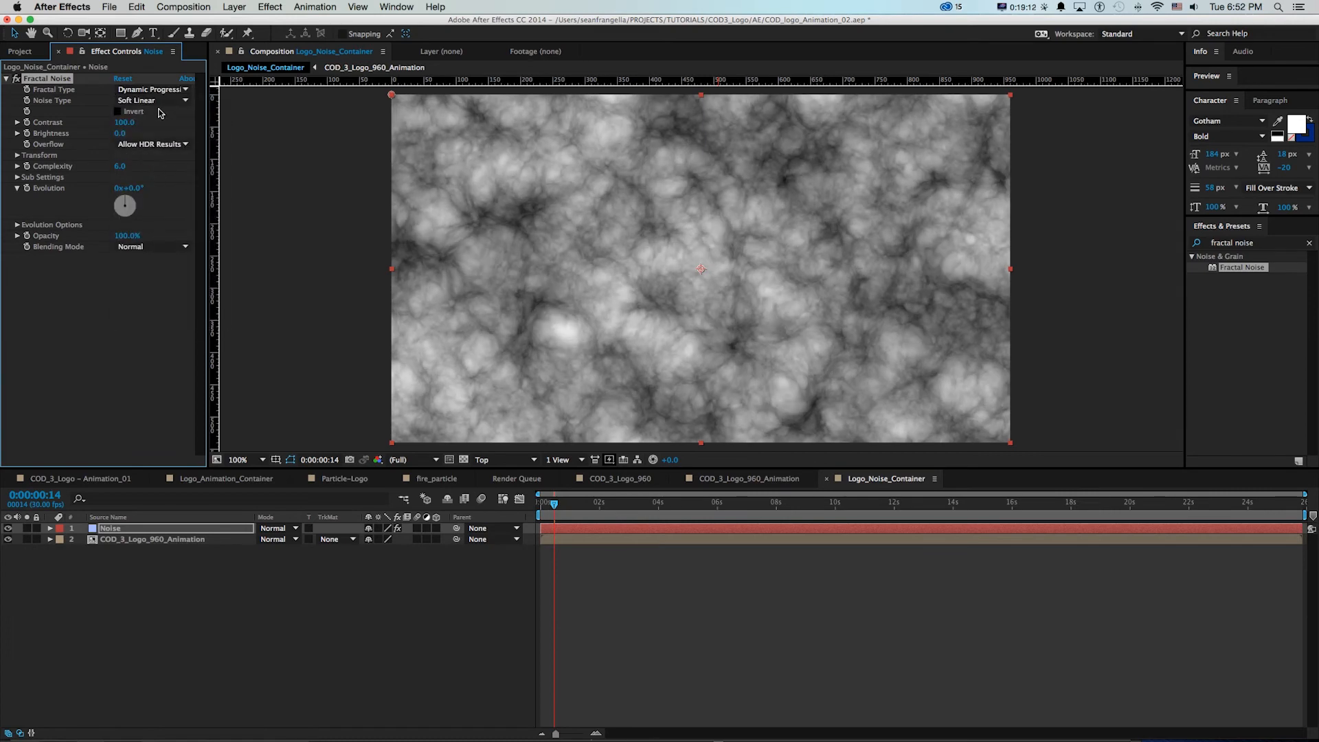
left_click(150, 89)
left_click(147, 189)
key("super+z")
left_click_drag(133, 193, 69, 184)
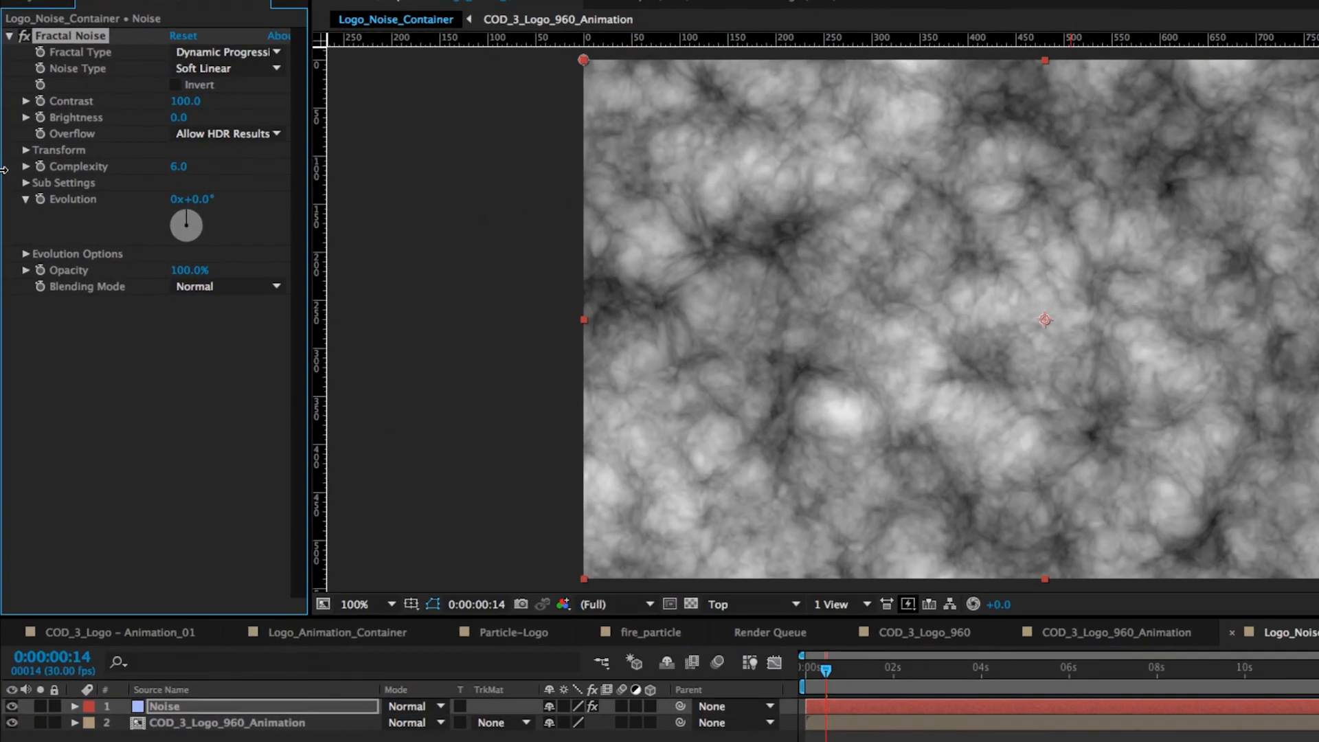
Add the expression time * 100 to the Fractal Noise Evolution and preview the moving noise
left_click(40, 199, "alt")
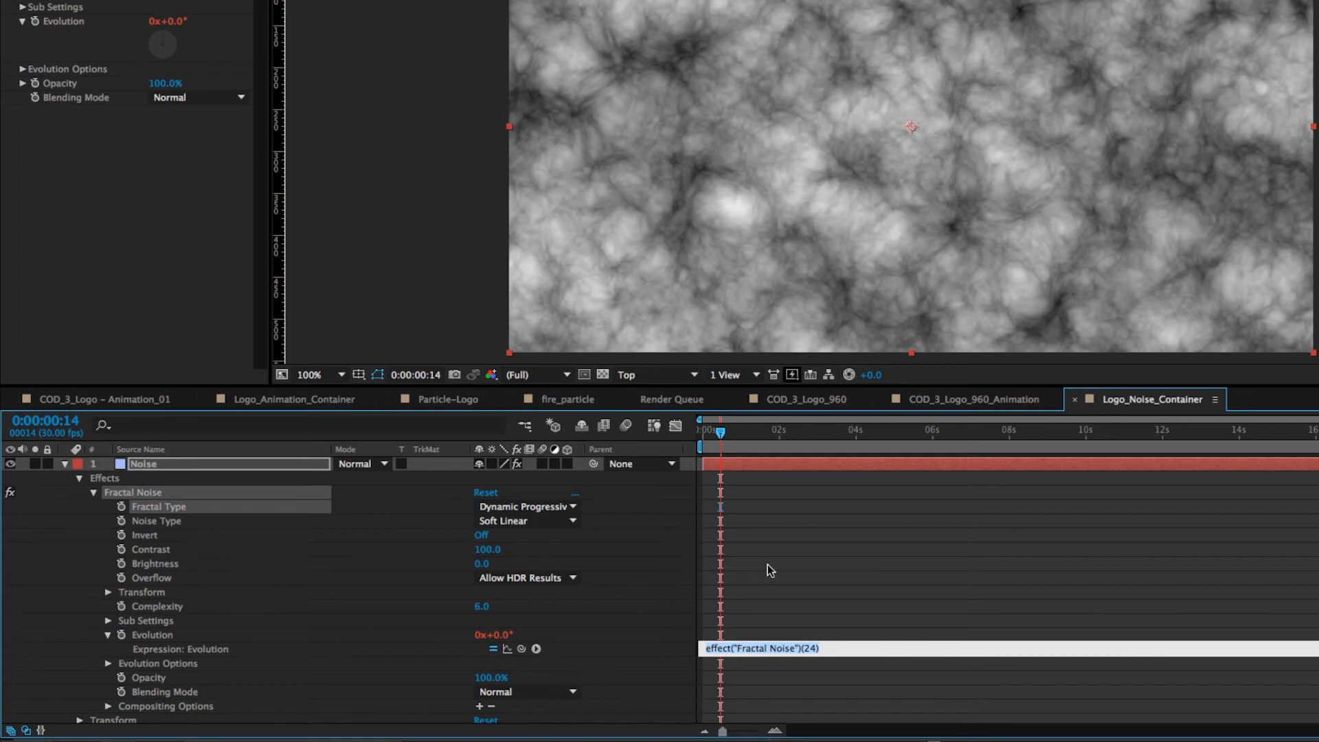
type("time * 100")
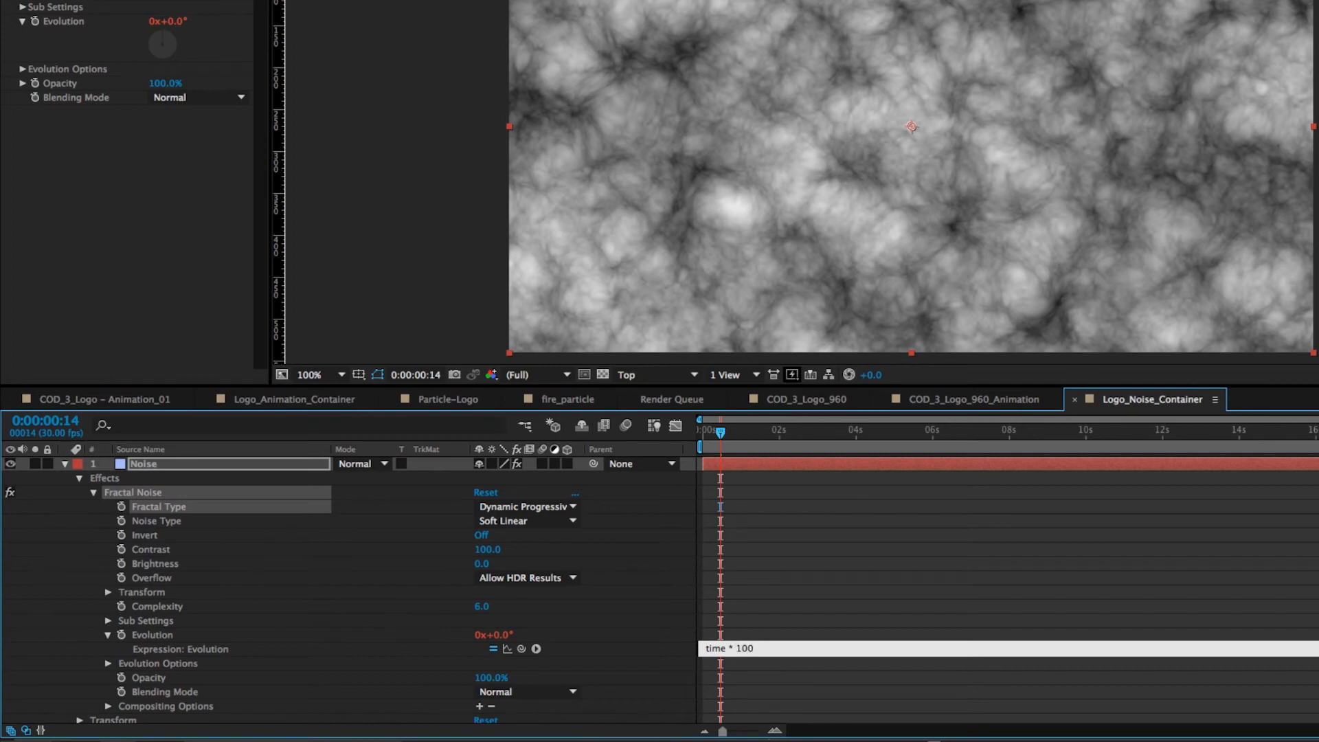
left_click(770, 571)
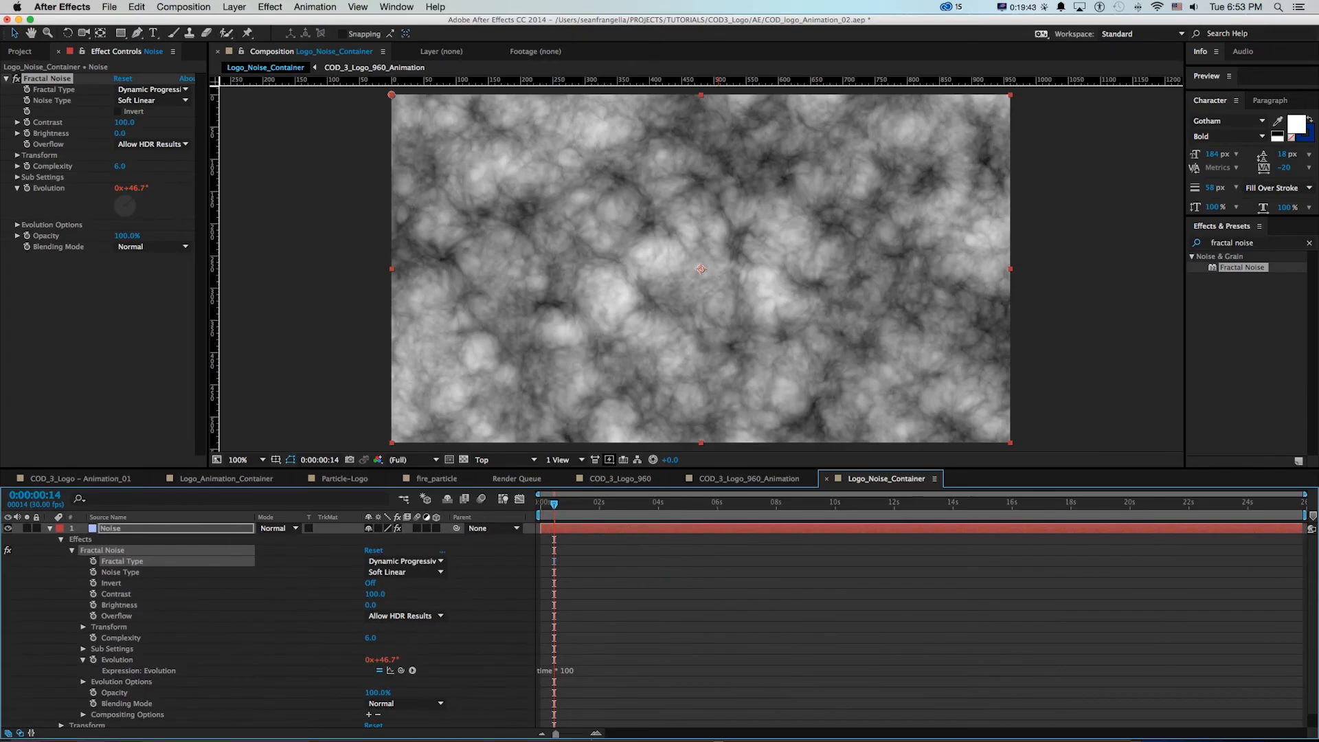
key("space")
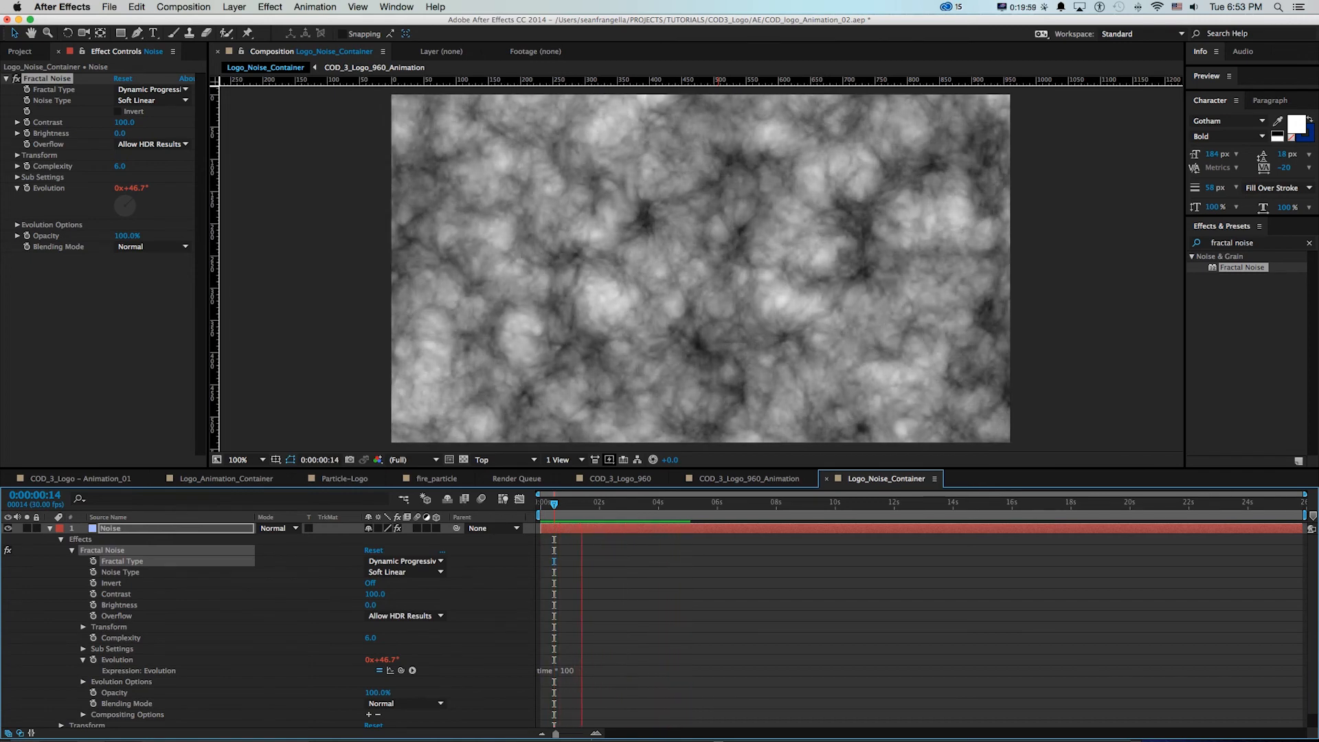
Try the Evolution expression as time * 300 and as time * 50, previewing the noise speed each time
left_click(565, 671)
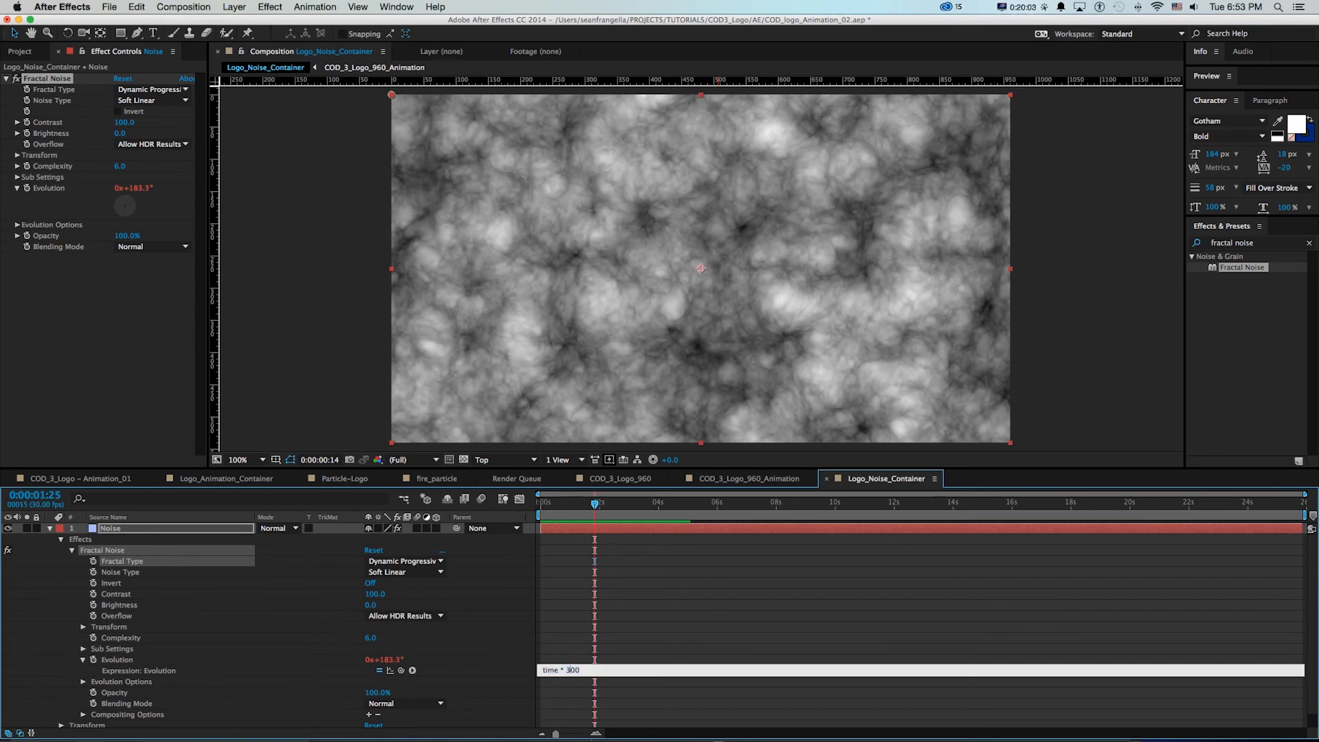
left_click(599, 642)
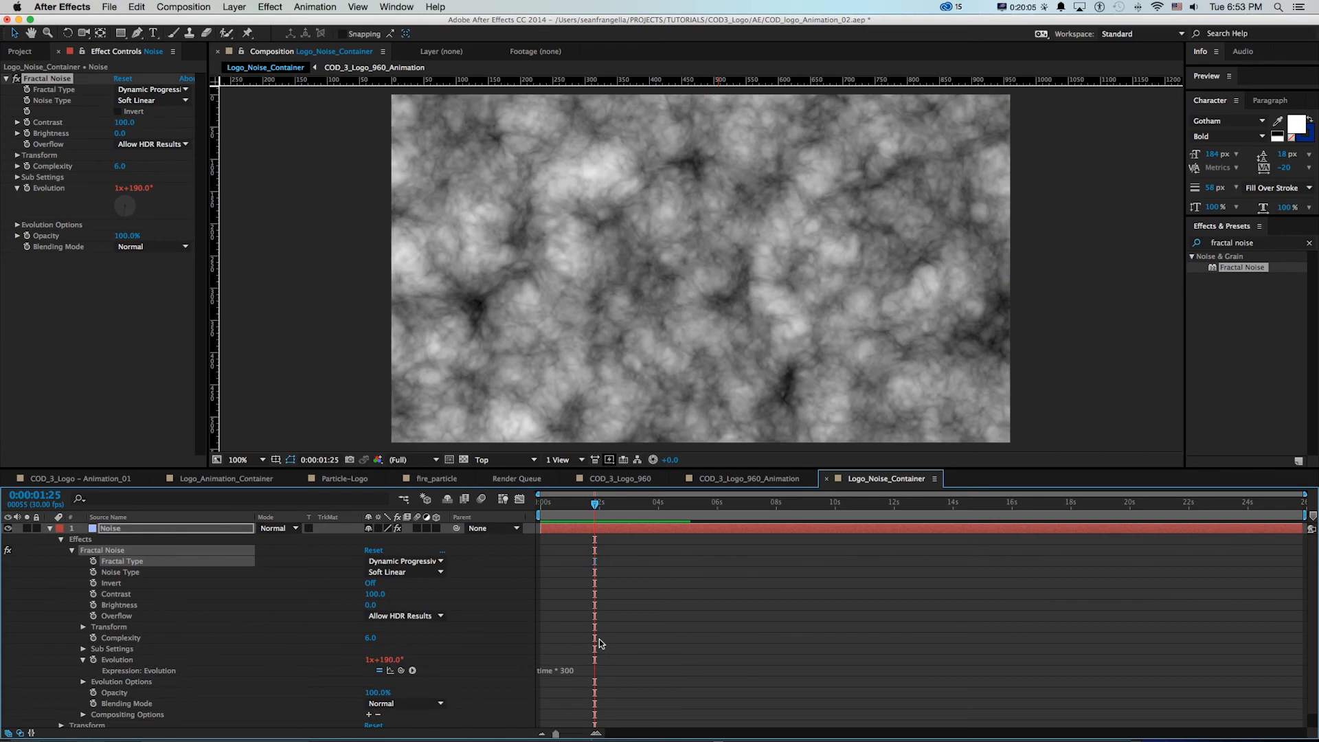
key("space")
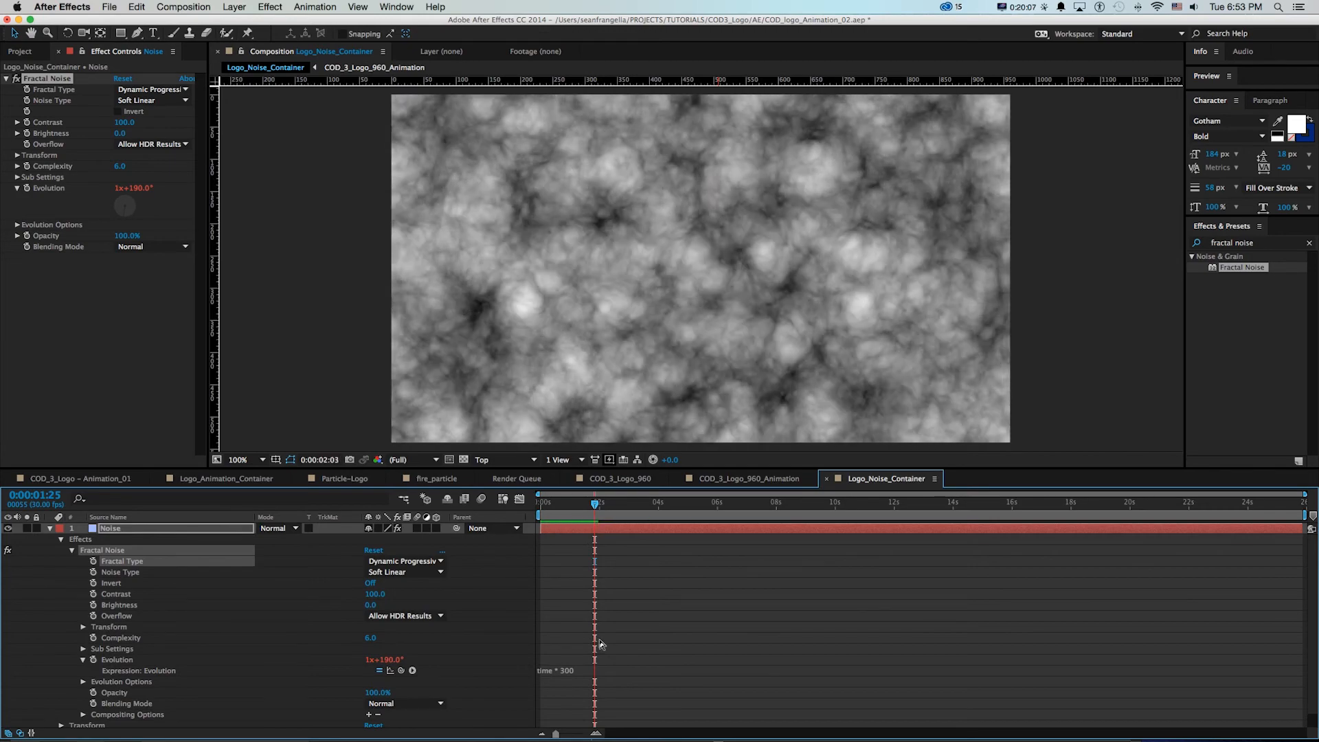
double_click(564, 671)
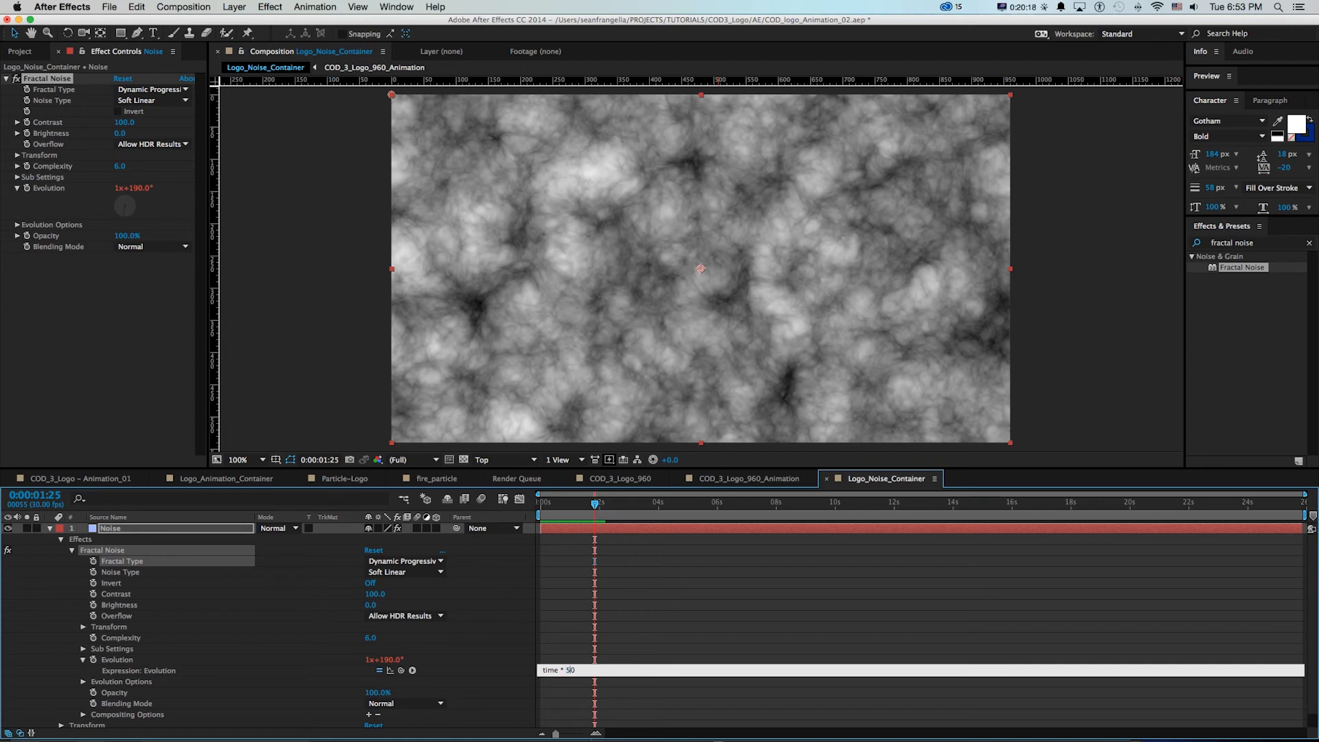
left_click(587, 655)
key("KP_0")
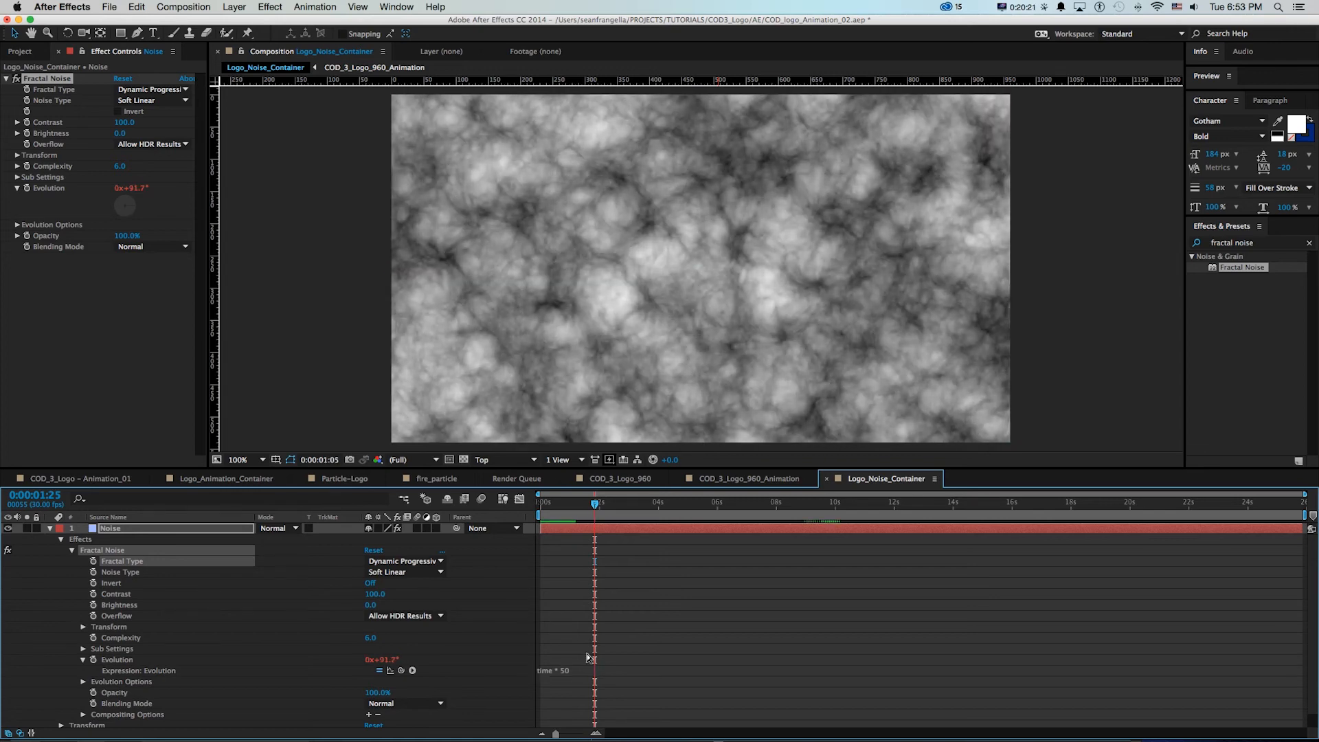
Set the Evolution expression to time * 100 and preview the noise
left_click(564, 670)
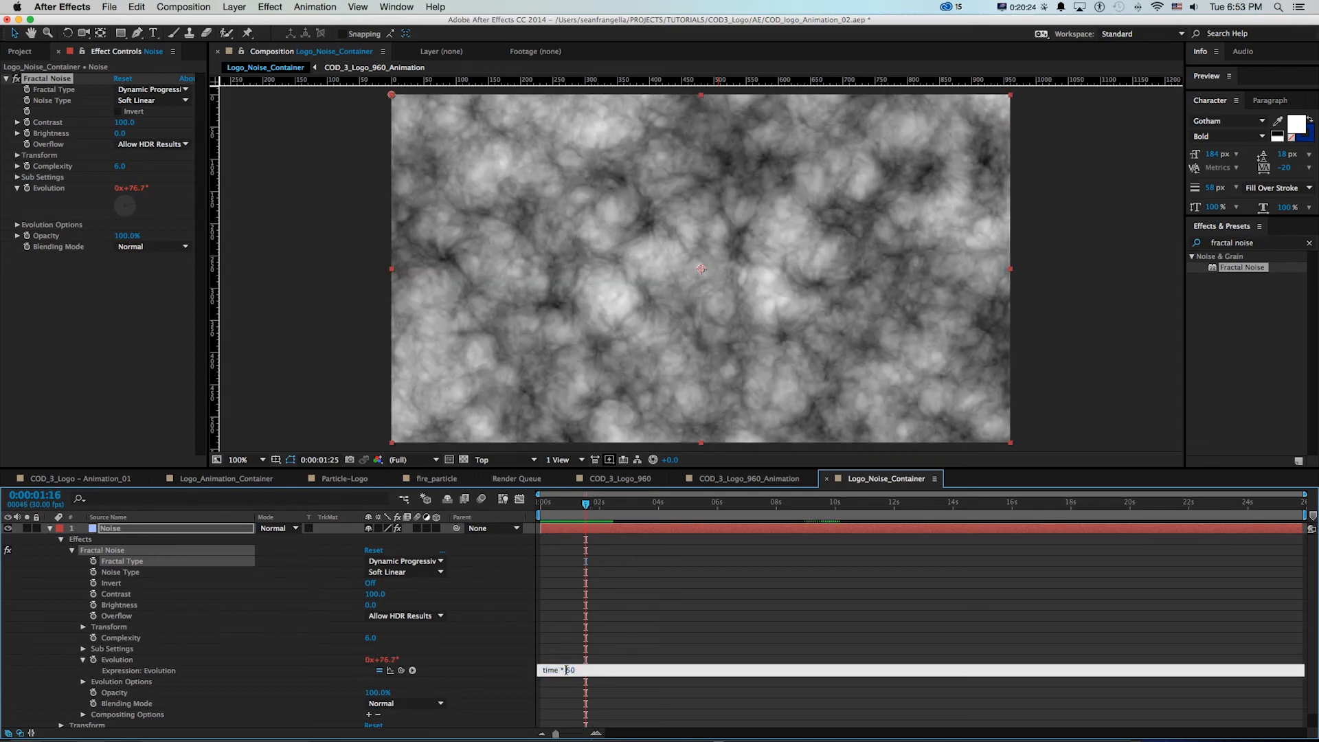
type("100")
key("KP_Enter")
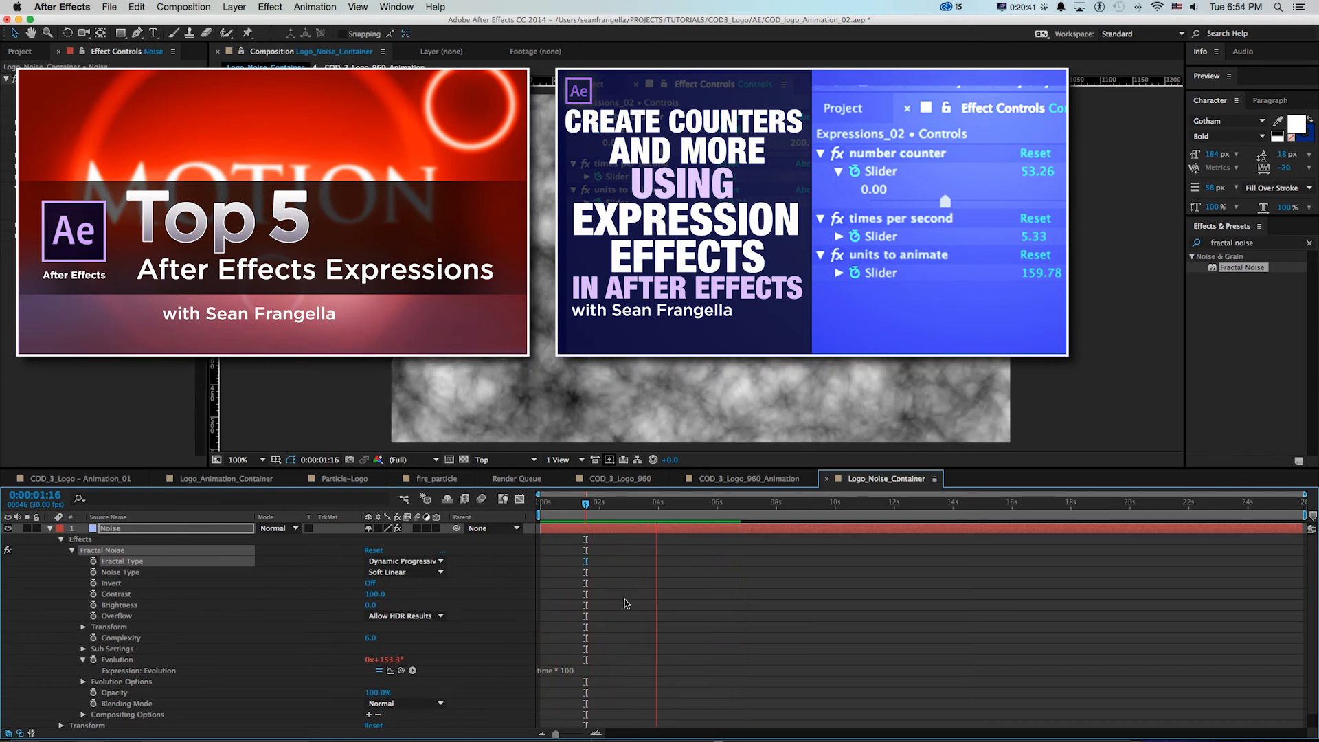
key("space")
left_click(685, 610)
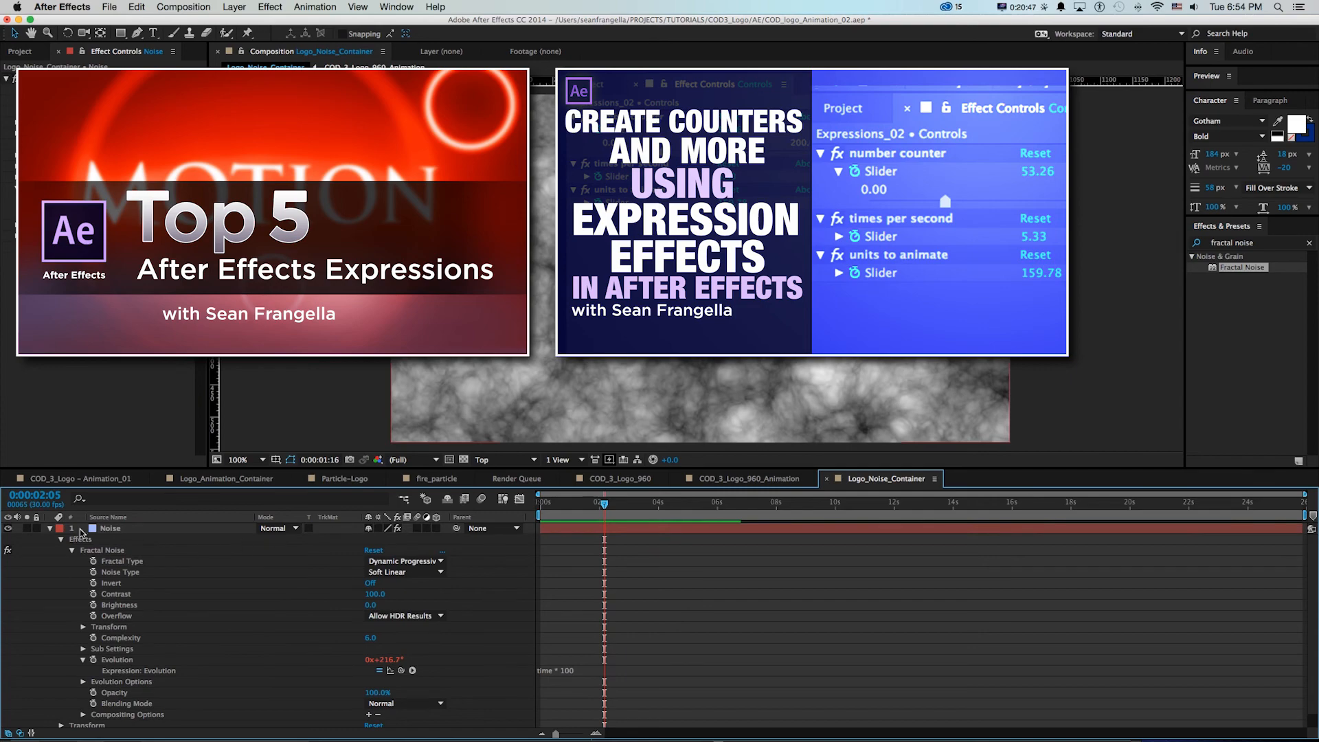
Move the Noise layer below COD_3_Logo_960_Animation and give it a Luma Matte from that layer, keeping the matte layer hidden
left_click(50, 528)
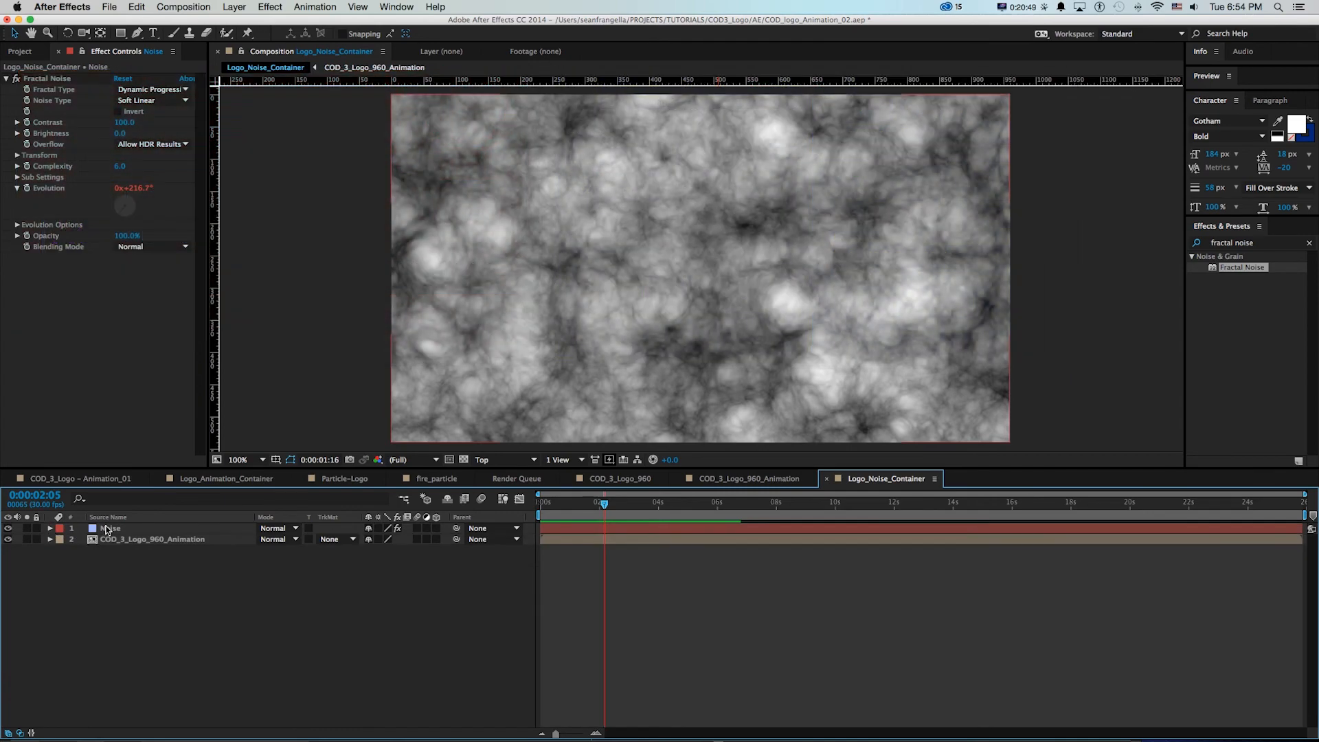
left_click_drag(107, 529, 108, 560)
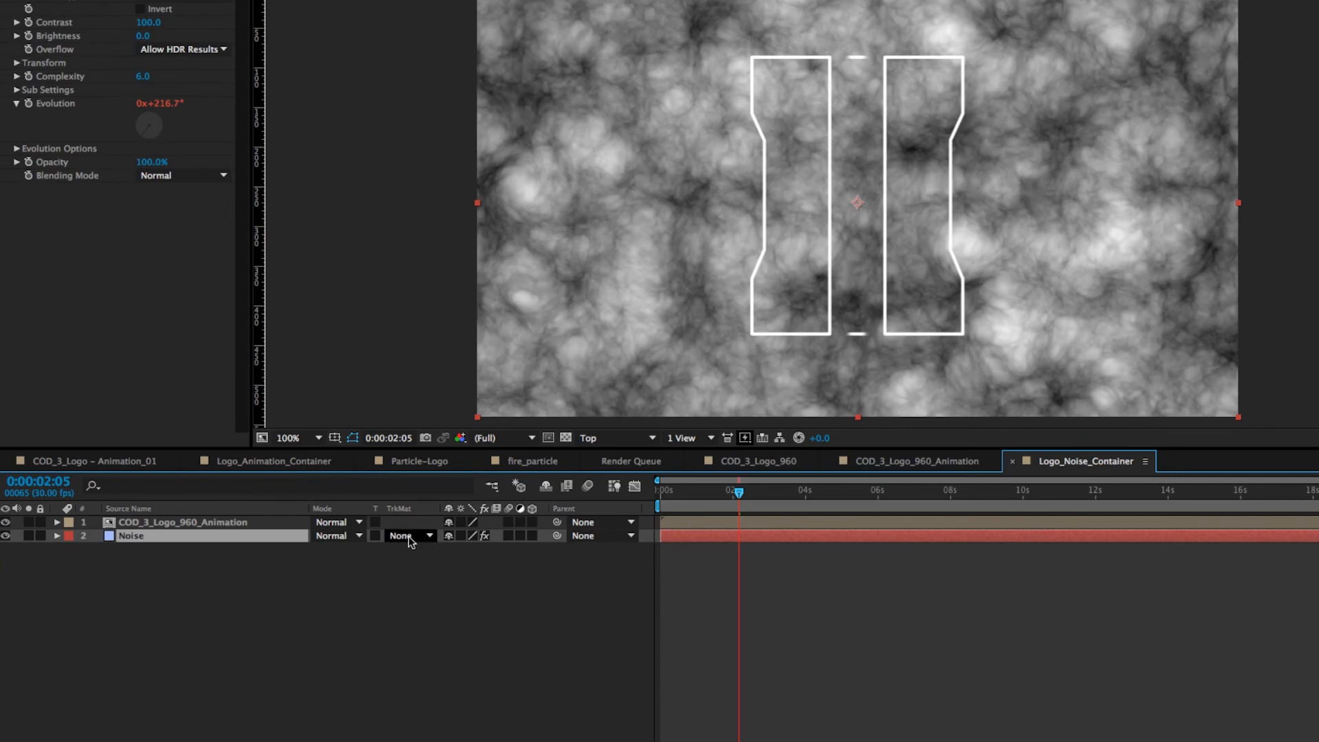
left_click(408, 536)
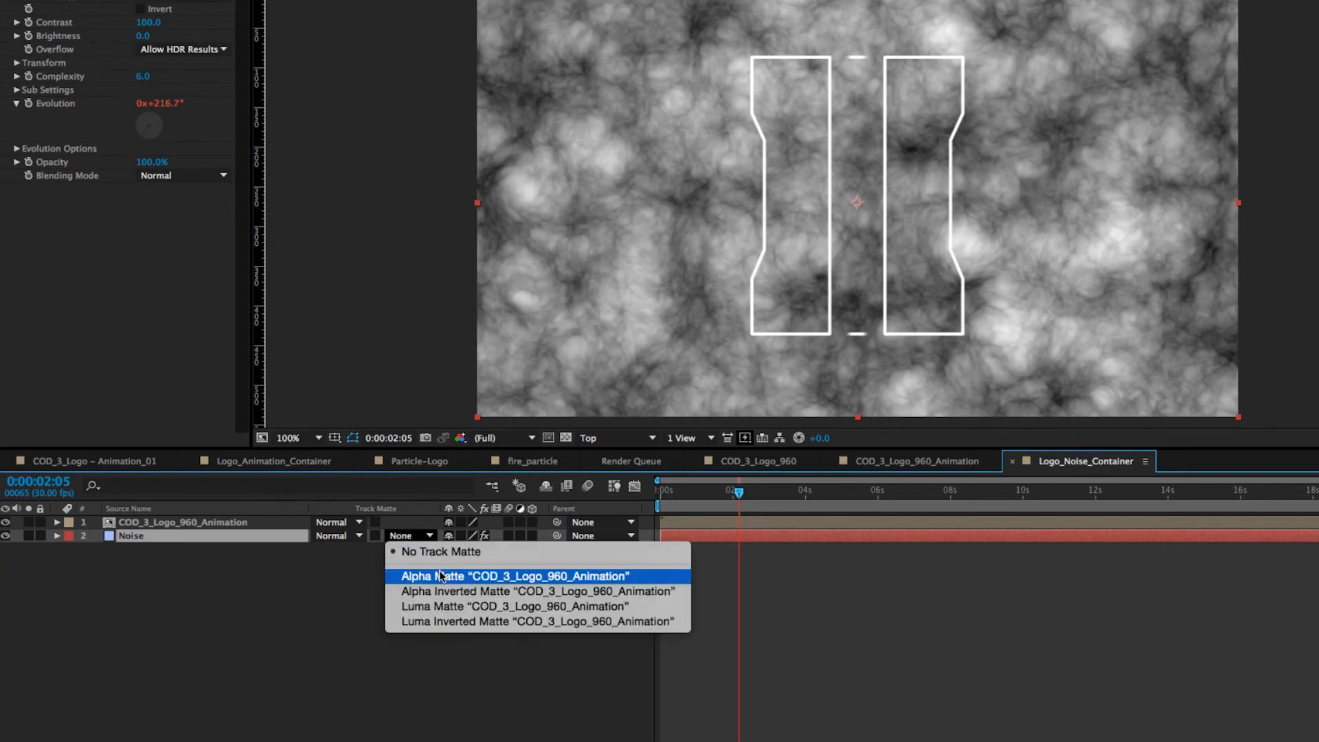
left_click(444, 607)
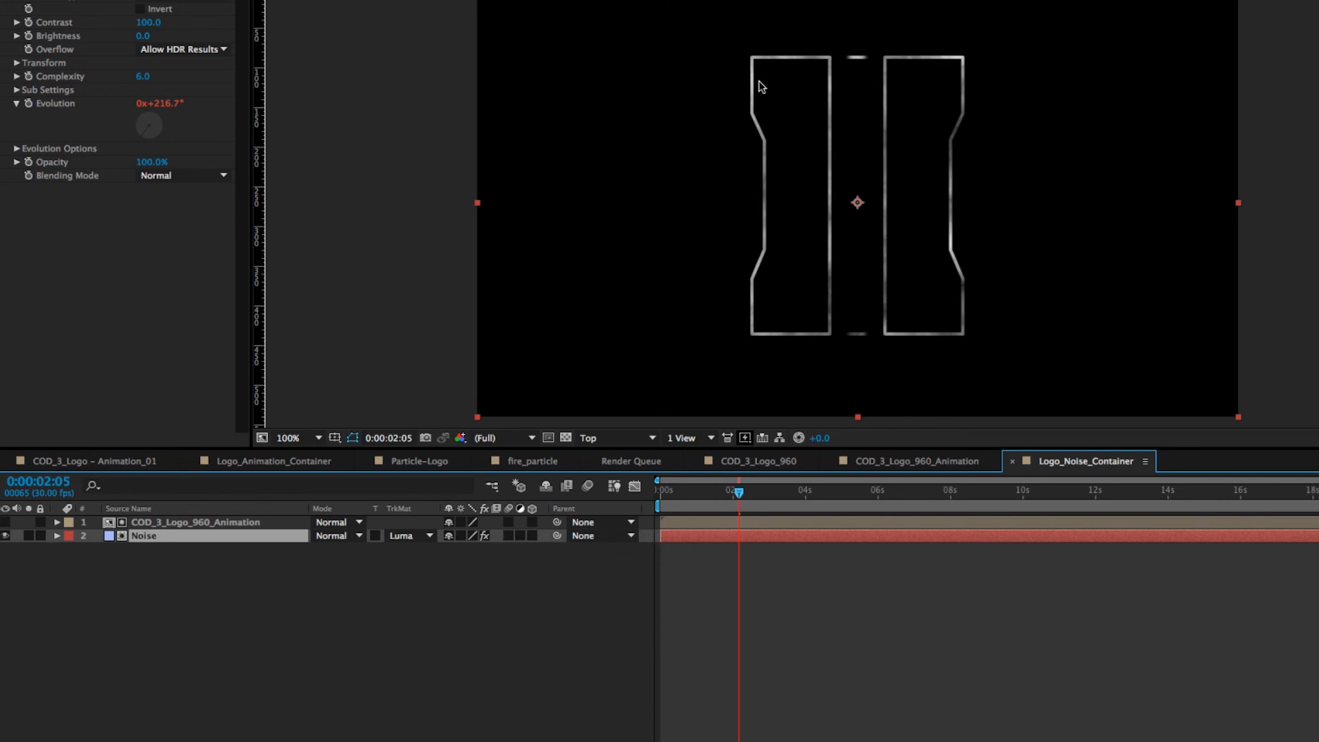
left_click(4, 522)
left_click(5, 522)
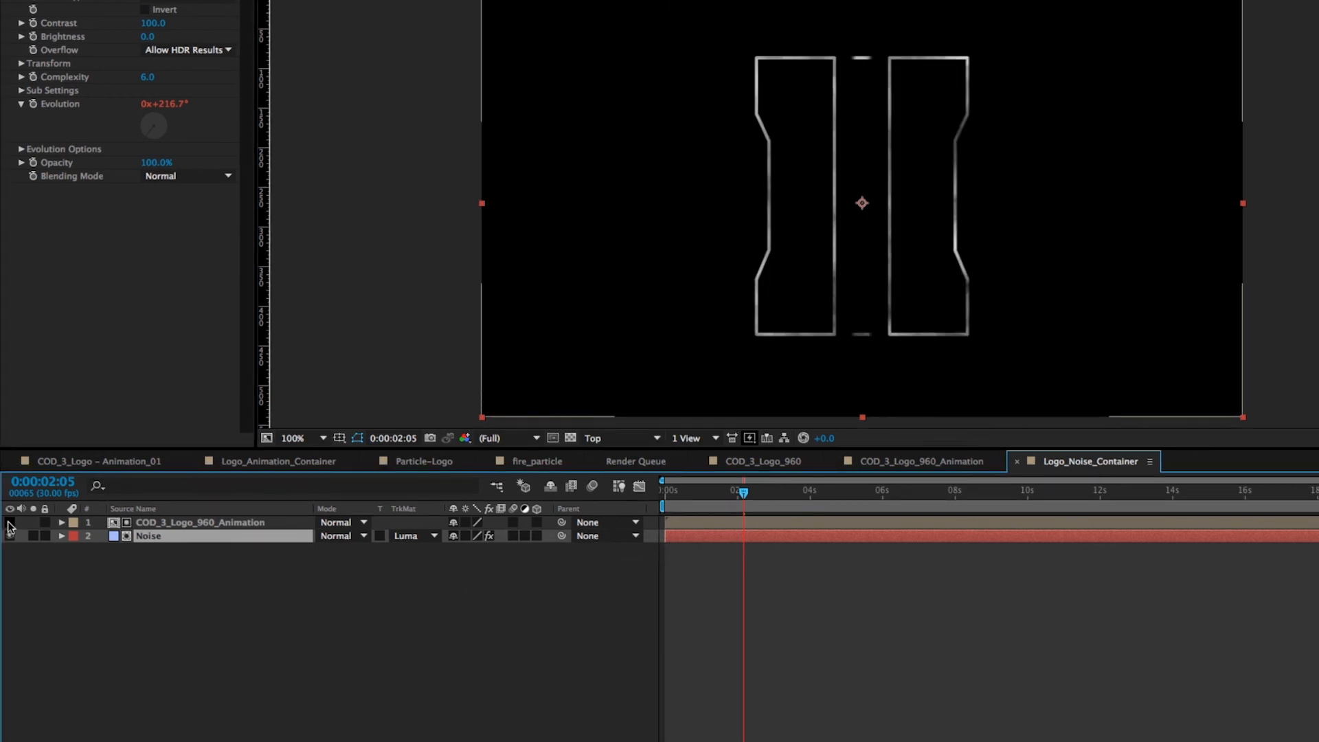
Preview the noise-filled logo animation over a 6-second work area and compare it with the Particle-Logo composition
left_click_drag(743, 492, 687, 493)
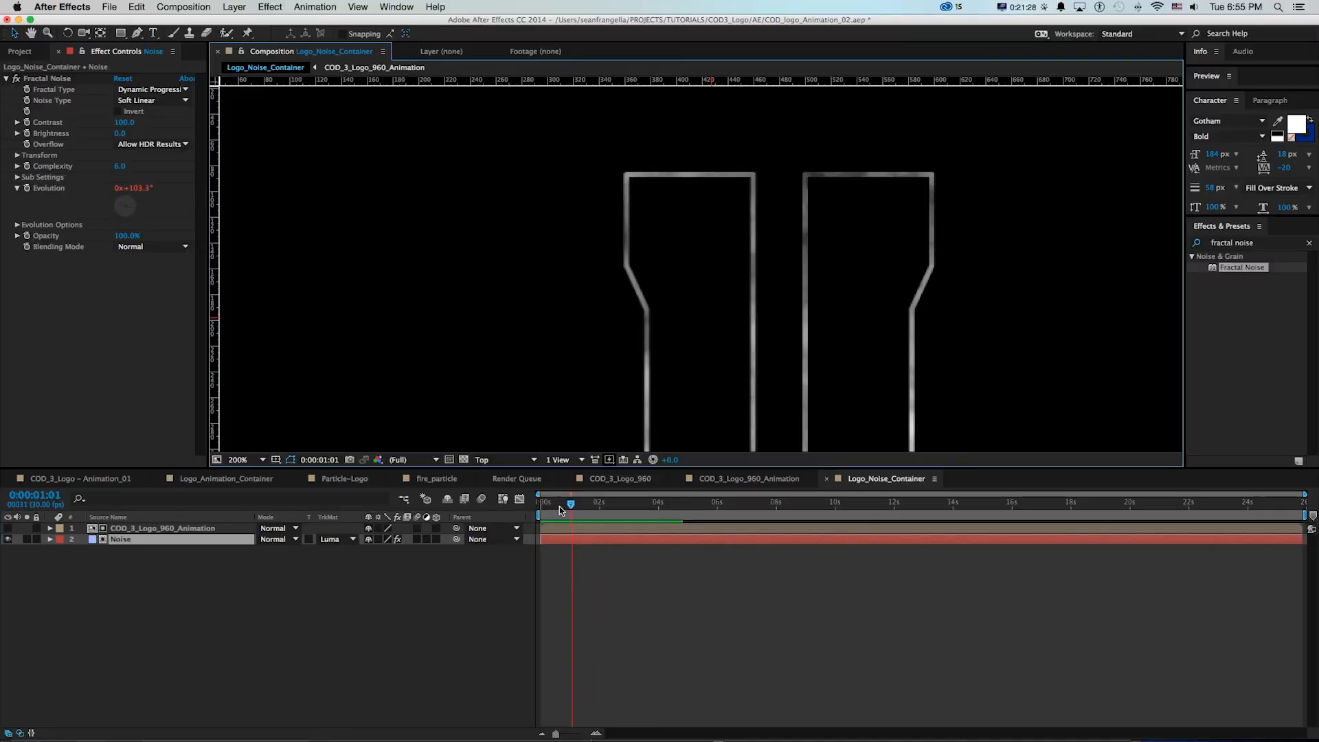
key("space")
mouse_move(542, 506)
left_mouse_down()
mouse_move(954, 505)
mouse_move(530, 503)
left_mouse_up()
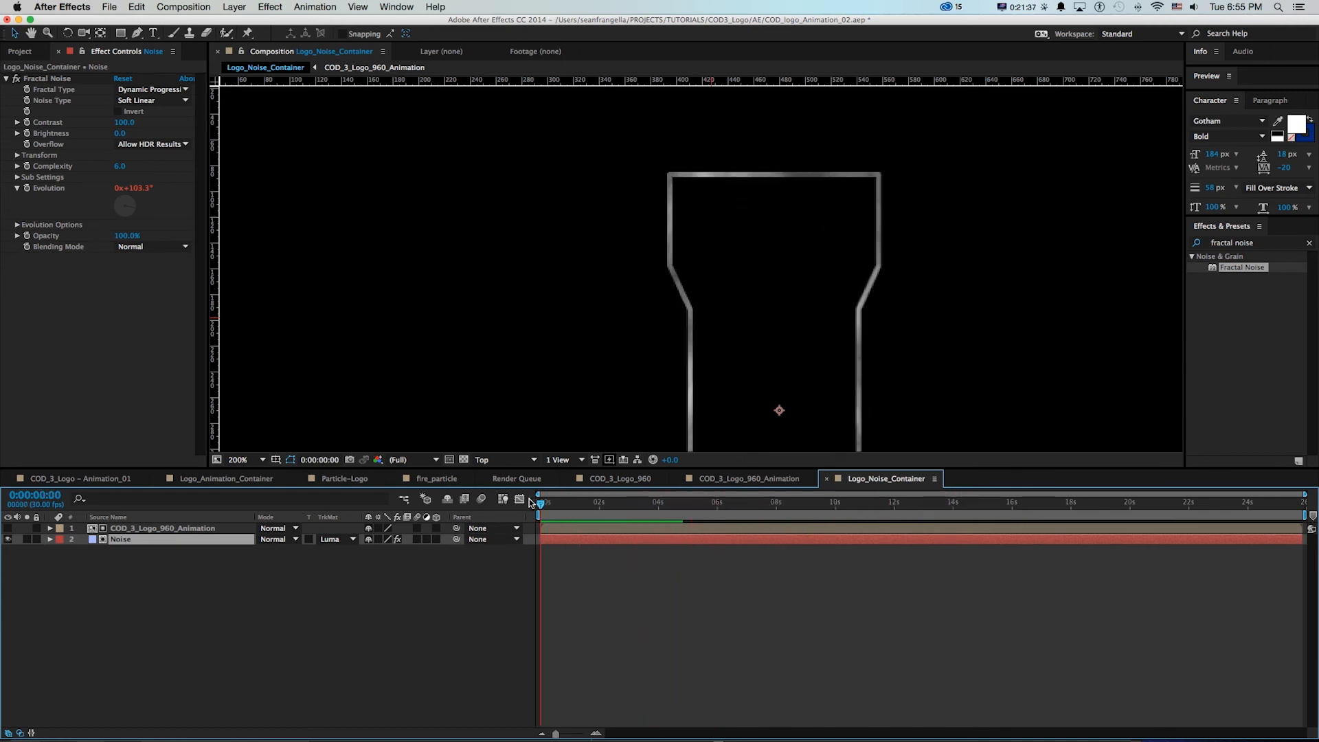
key("super+0")
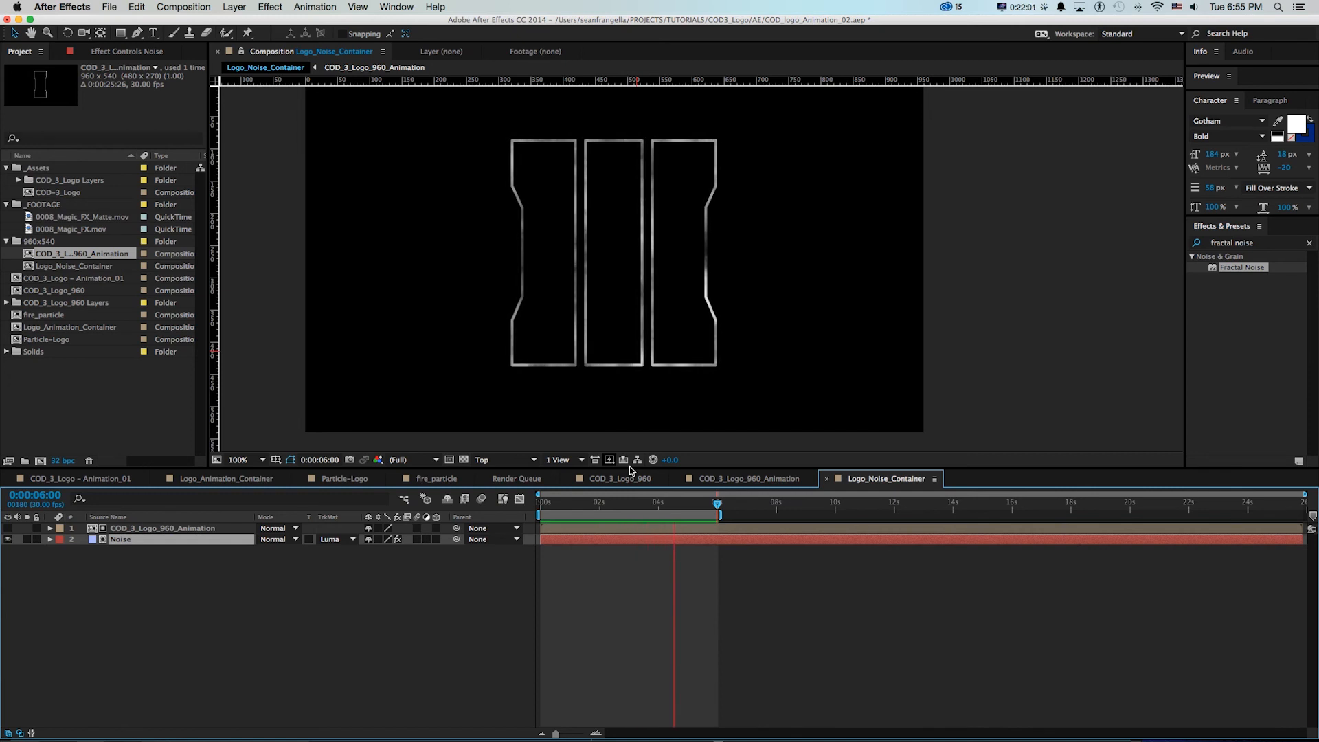
key("super+Tab")
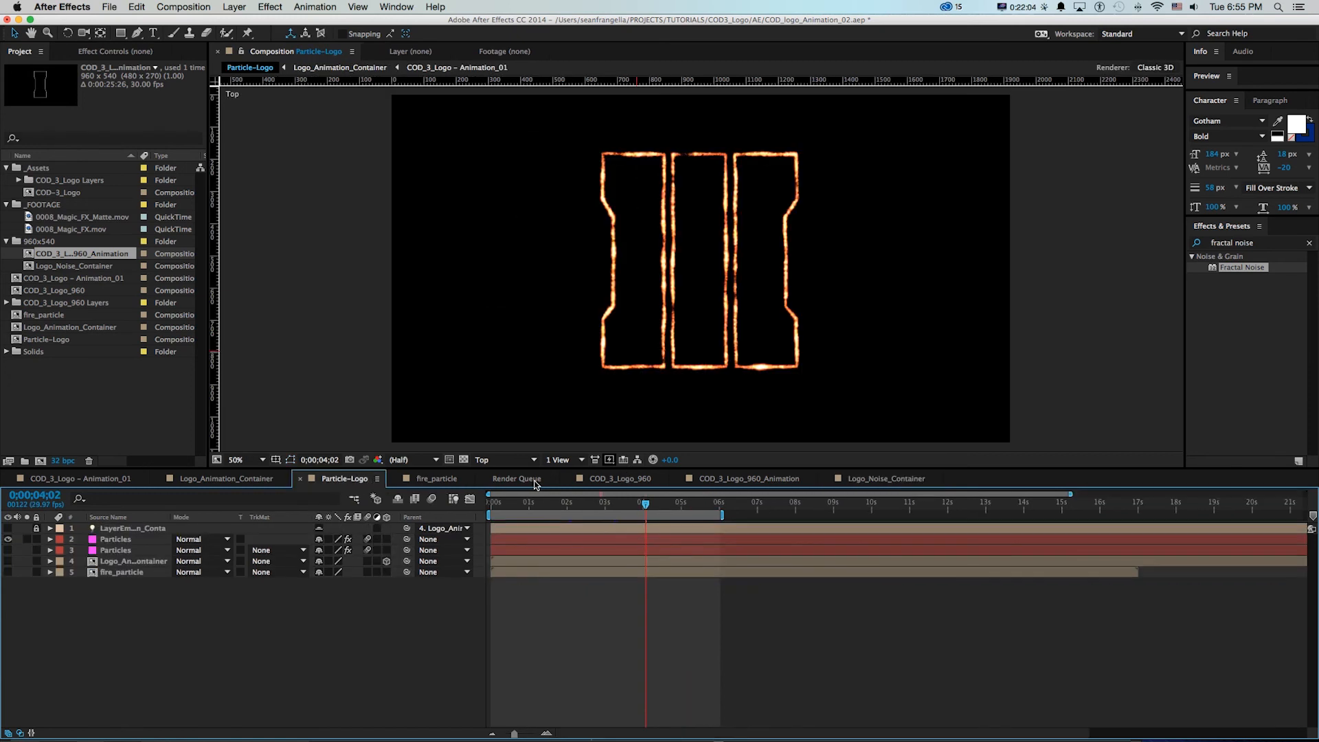